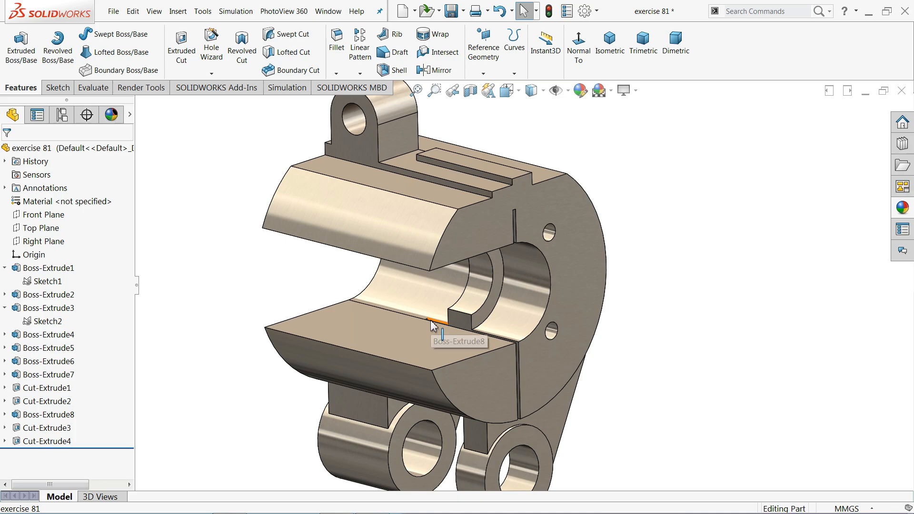
# Minimize SOLIDWORKS to bring the exercise 81 drawing into view
pyautogui.scroll(1, 431, 320)
pyautogui.scroll(-1, 452, 288)
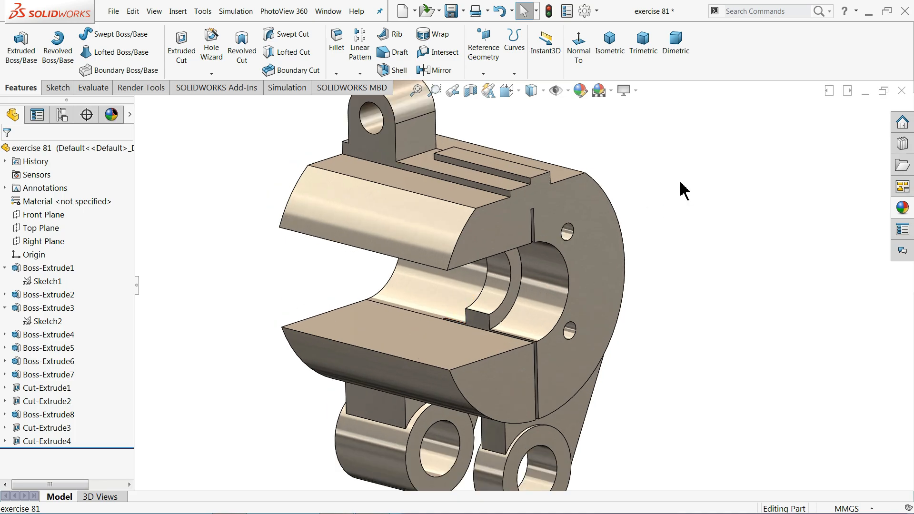
pyautogui.click(868, 11)
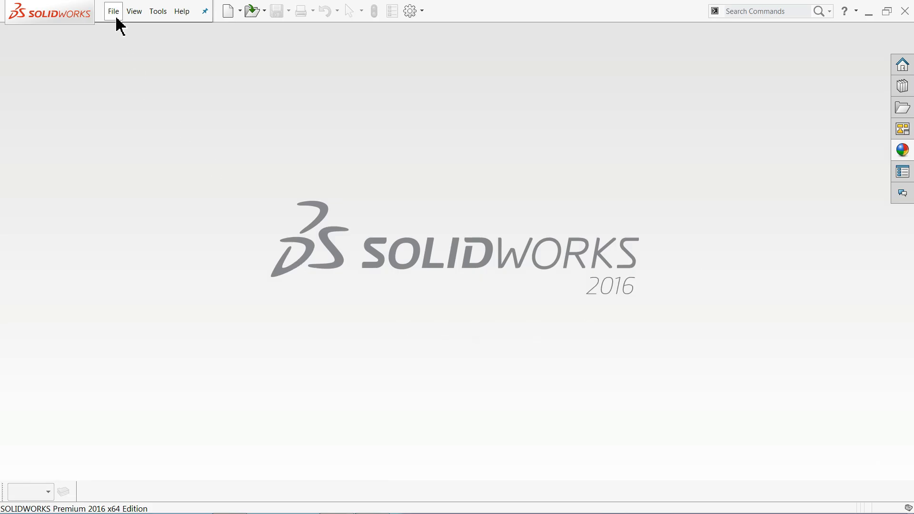
# Create a new part document and give it the Plain White background scene
pyautogui.click(118, 19)
pyautogui.click(120, 30)
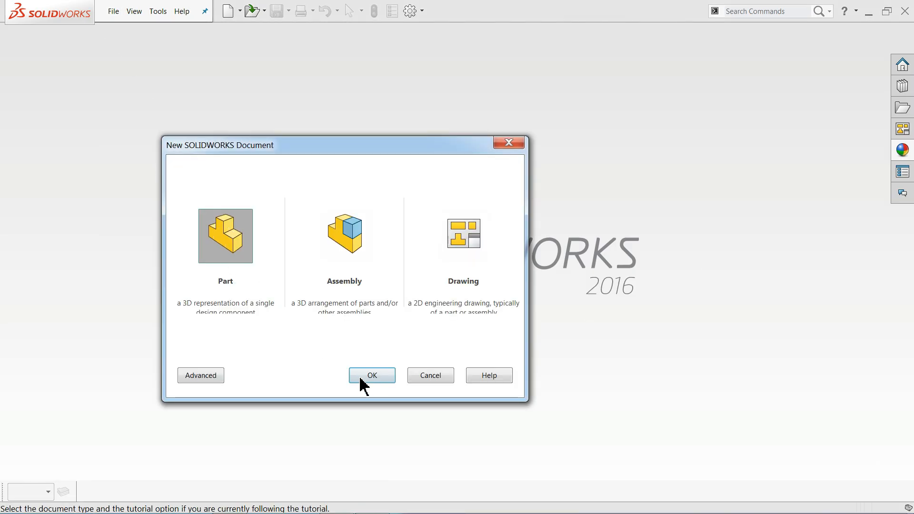
pyautogui.click(369, 378)
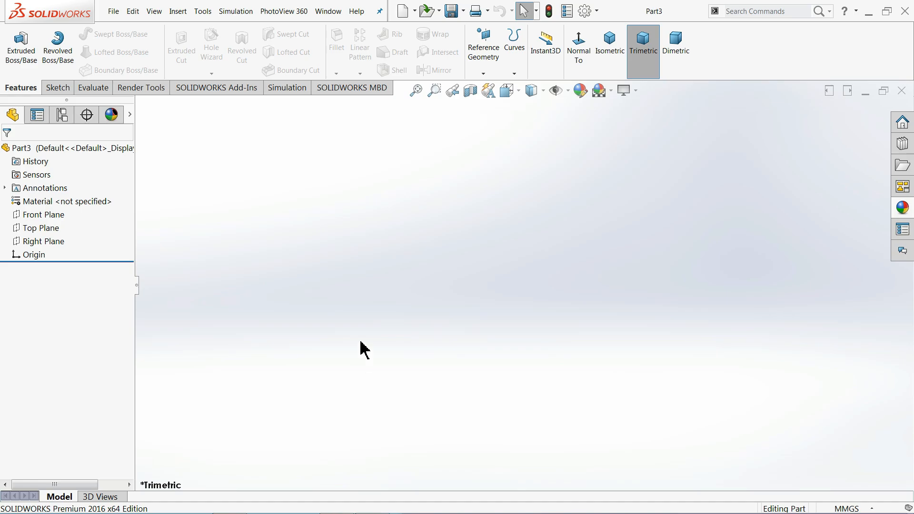
pyautogui.click(610, 91)
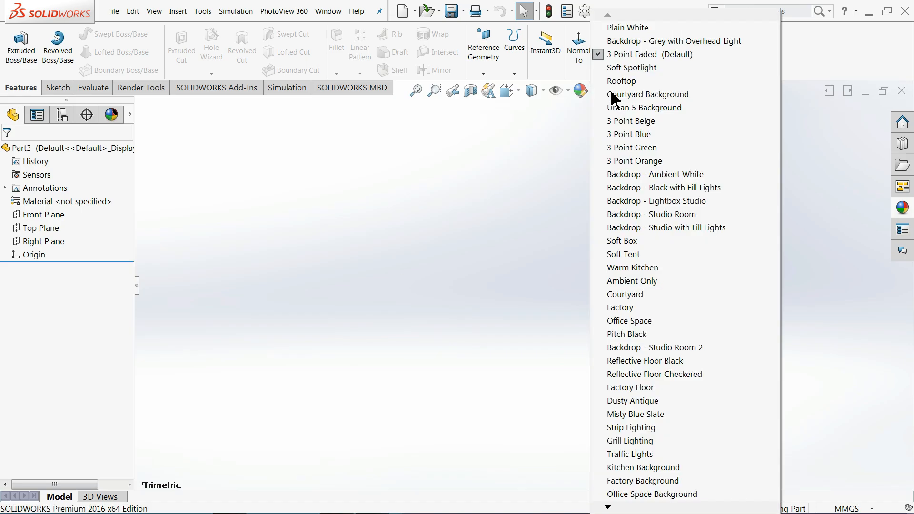
pyautogui.click(628, 28)
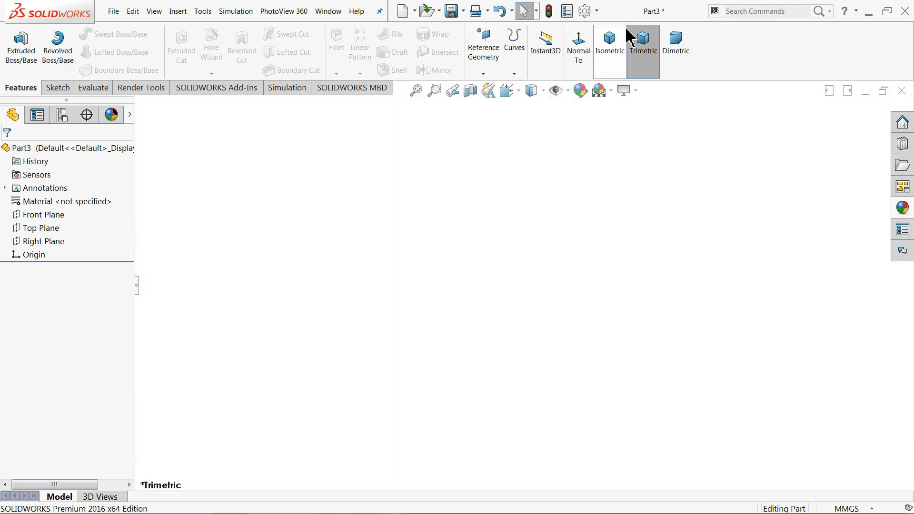
pyautogui.click(627, 90)
pyautogui.click(570, 270)
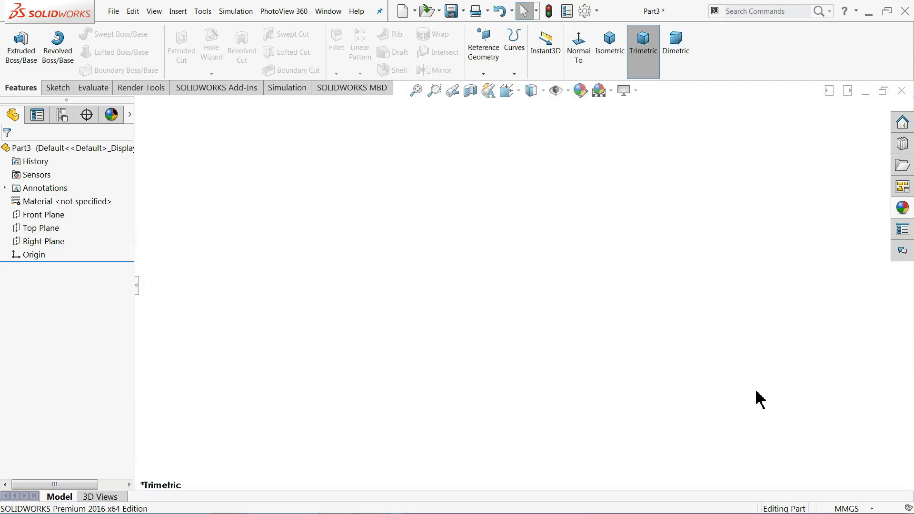
# Confirm the part uses MMGS units, then minimize SOLIDWORKS to view the drawing
pyautogui.click(839, 510)
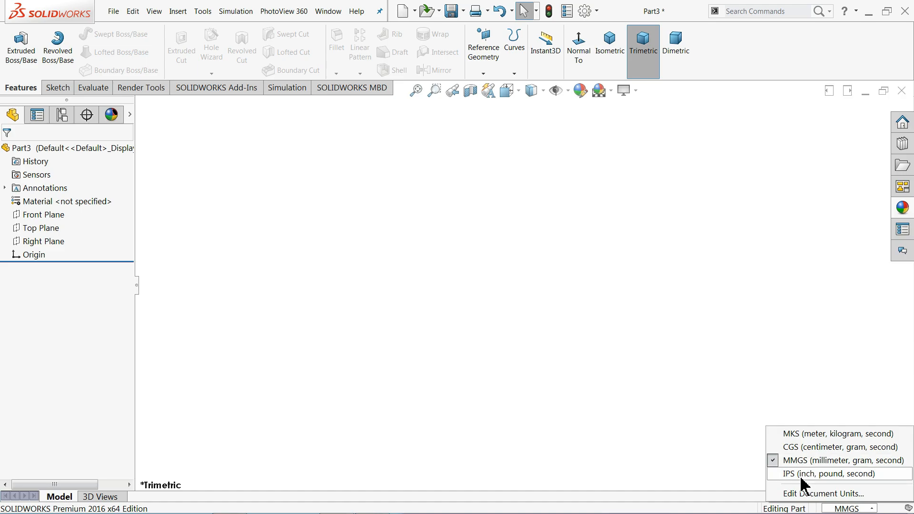
pyautogui.click(705, 363)
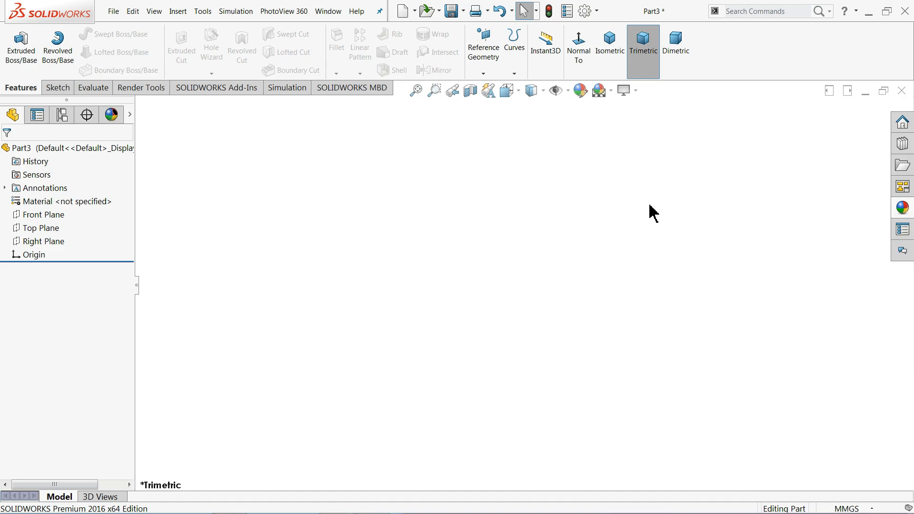
pyautogui.click(869, 12)
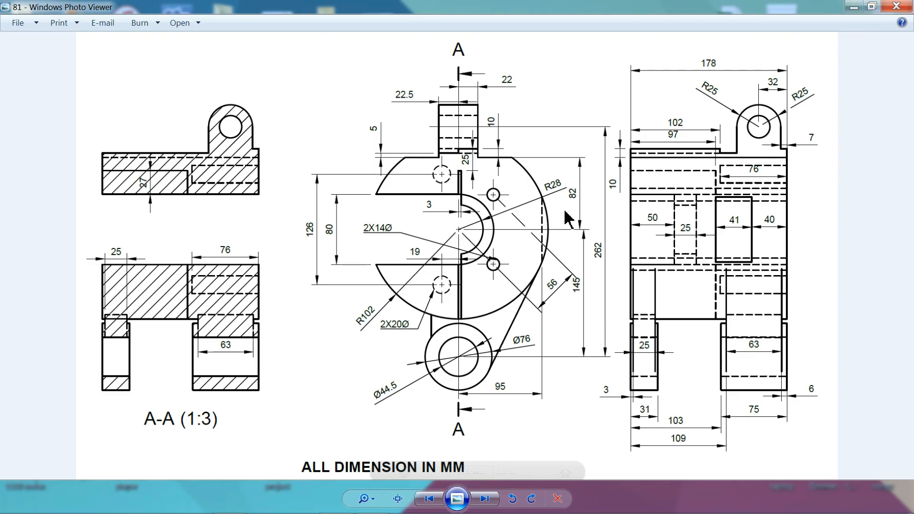
# Zoom and pan around the exercise 81 drawing to study the top lug and front view
pyautogui.scroll(1, 574, 221)
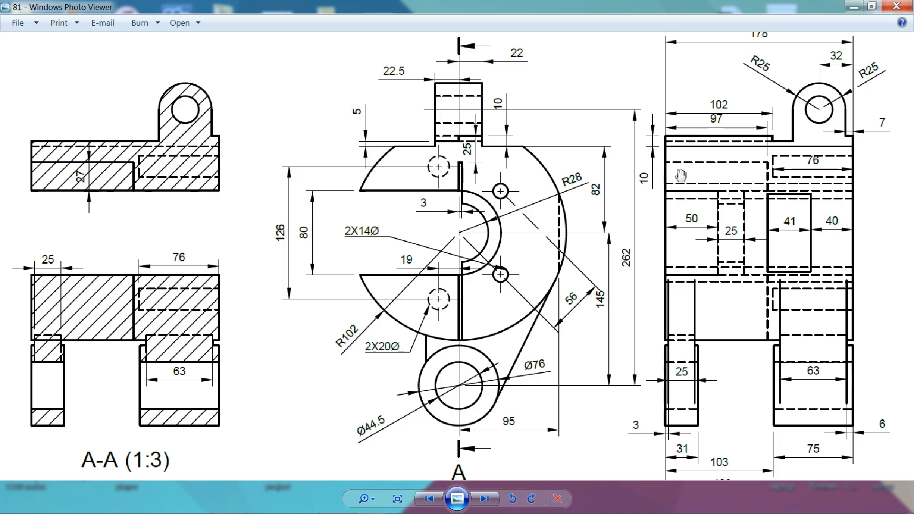
pyautogui.moveTo(681, 176); pyautogui.dragTo(663, 221)
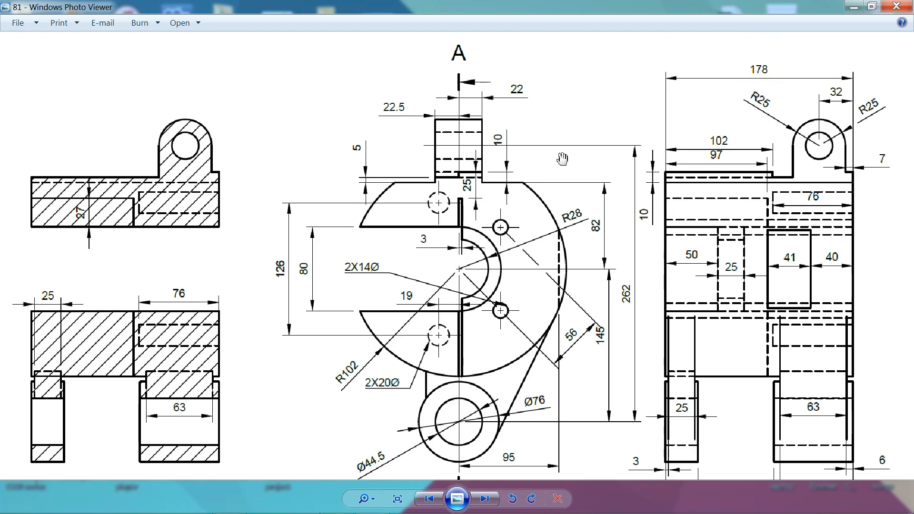
pyautogui.scroll(2, 579, 209)
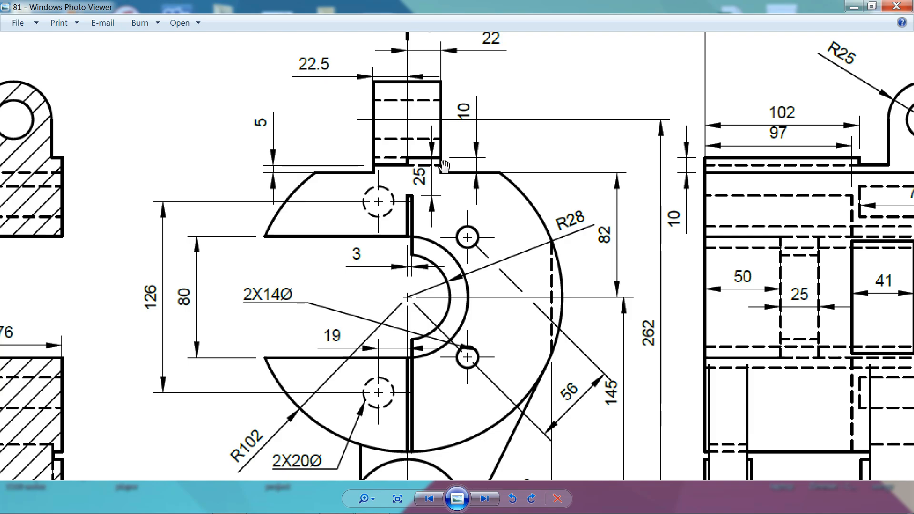
pyautogui.moveTo(404, 165); pyautogui.dragTo(425, 183)
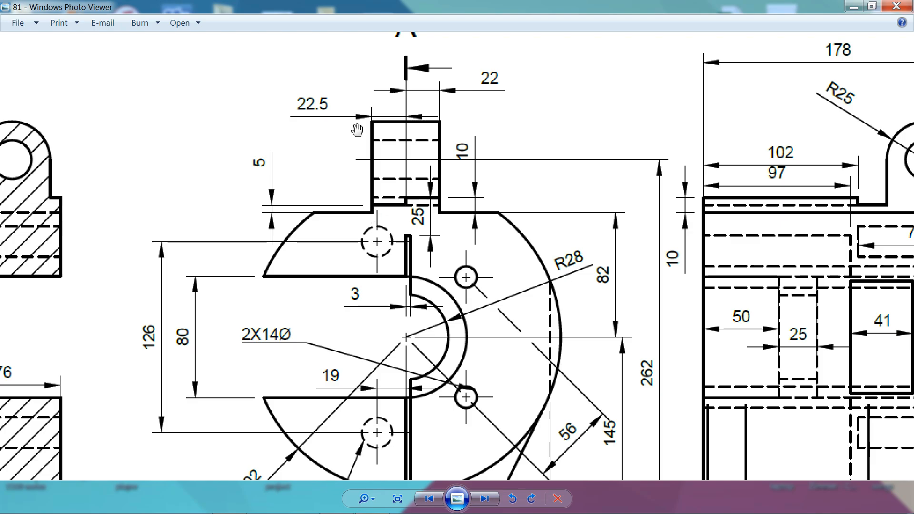
pyautogui.moveTo(457, 230); pyautogui.dragTo(455, 153)
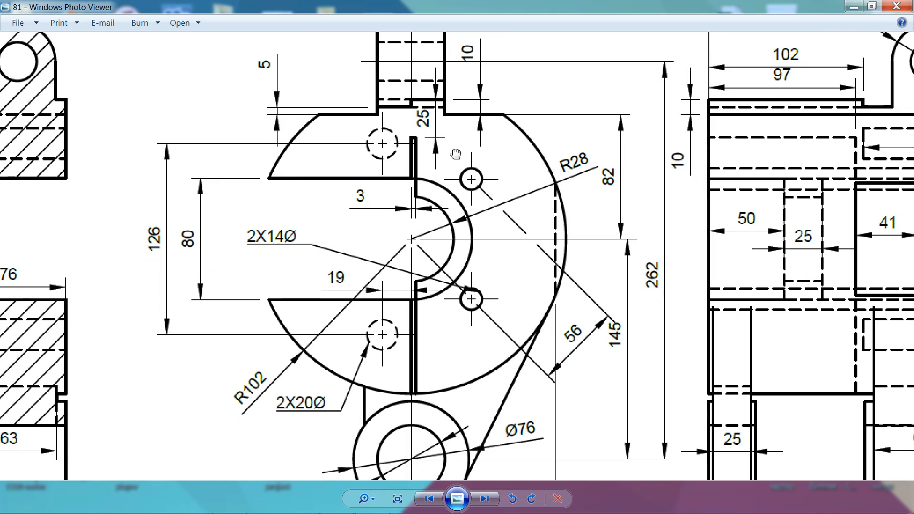
pyautogui.scroll(-2, 456, 186)
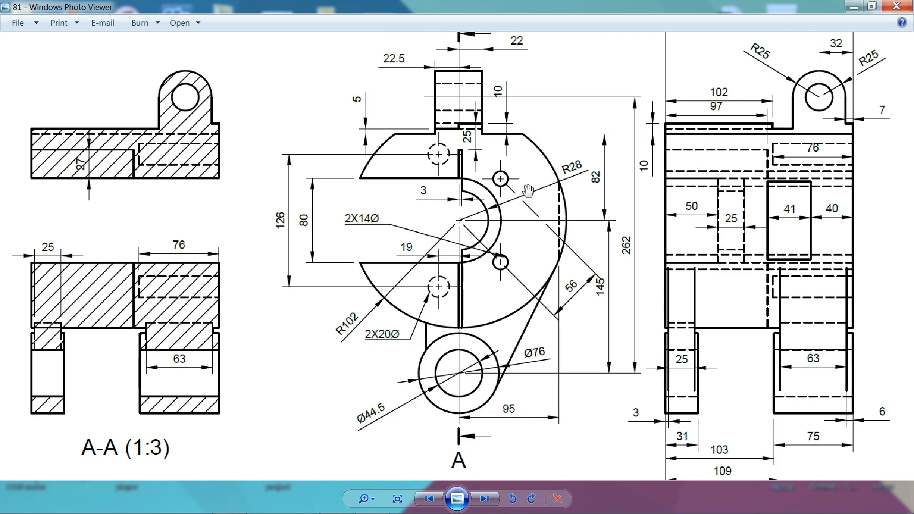
pyautogui.scroll(1, 511, 222)
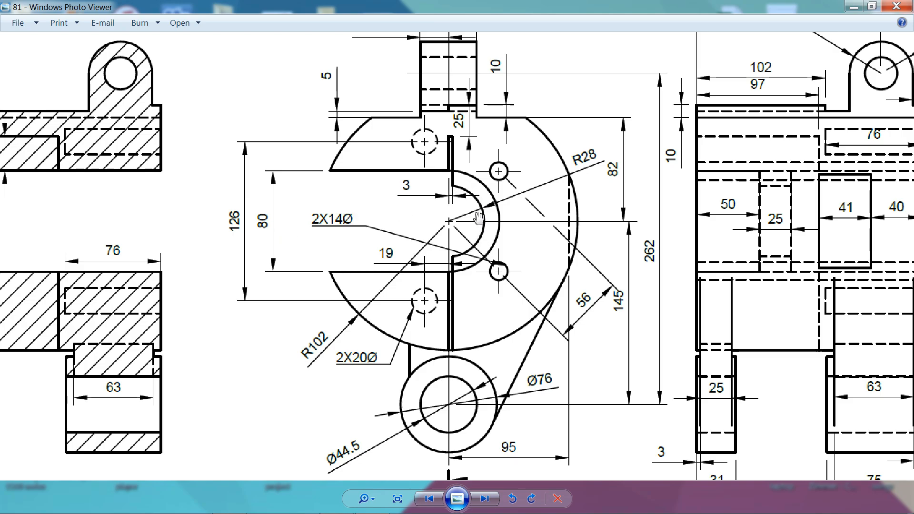
pyautogui.scroll(-1, 426, 232)
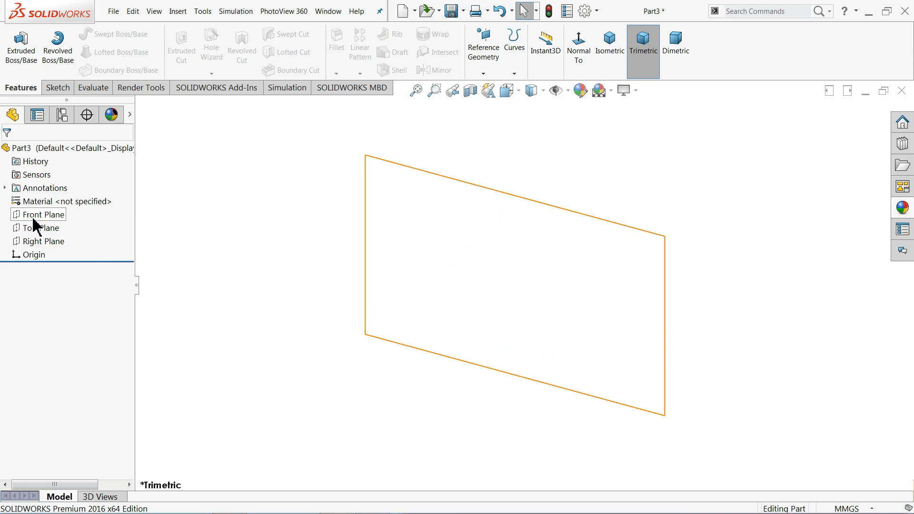
# Start a sketch on the Front Plane and draw a Ø204 circle centred on the origin
pyautogui.click(34, 216)
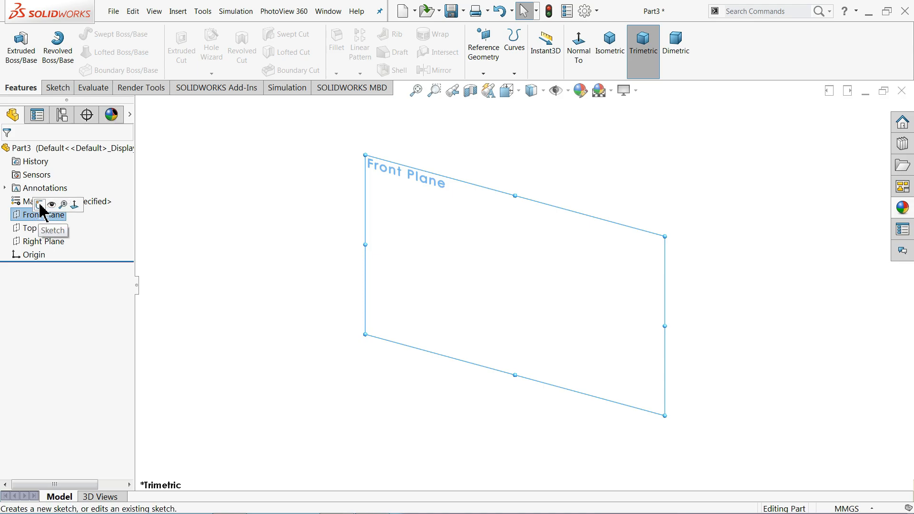
pyautogui.click(45, 204)
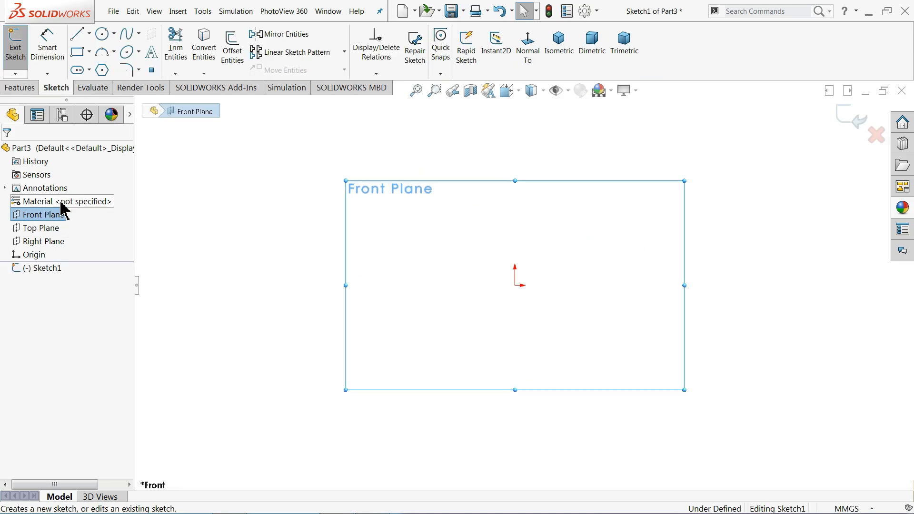
pyautogui.click(103, 41)
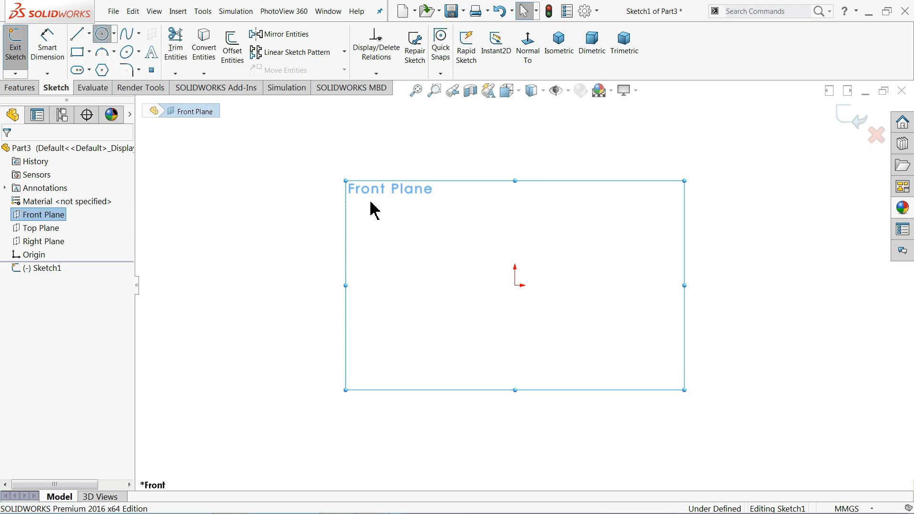
pyautogui.click(515, 285)
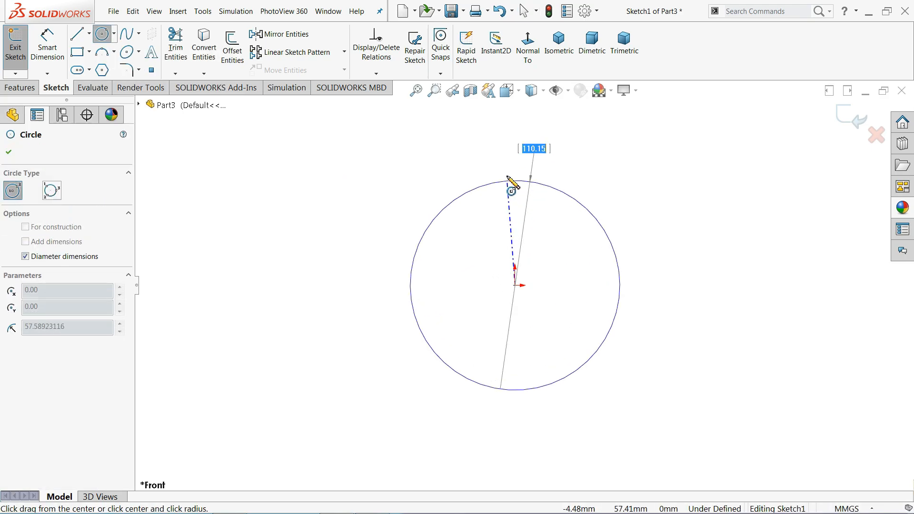
pyautogui.write('204')
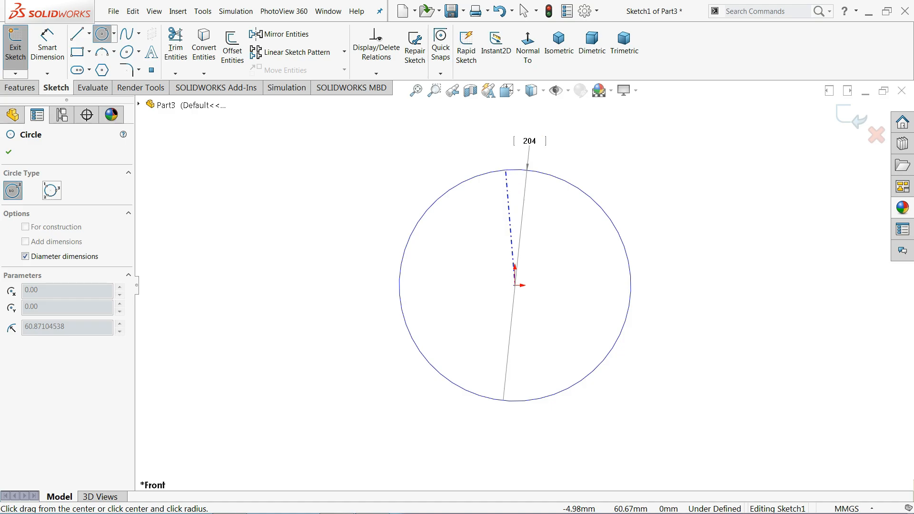
pyautogui.press('Return')
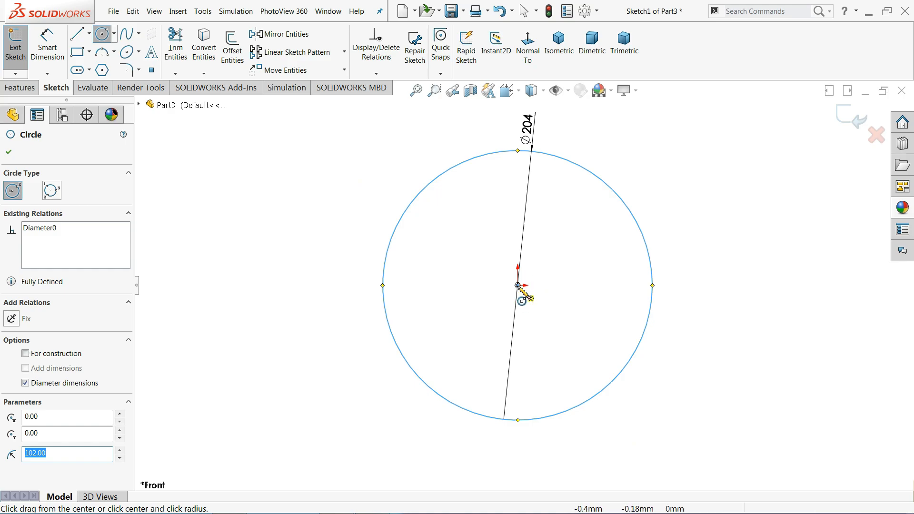
# Add a concentric Ø80 circle at the origin and pick the Centerline tool
pyautogui.click(518, 285)
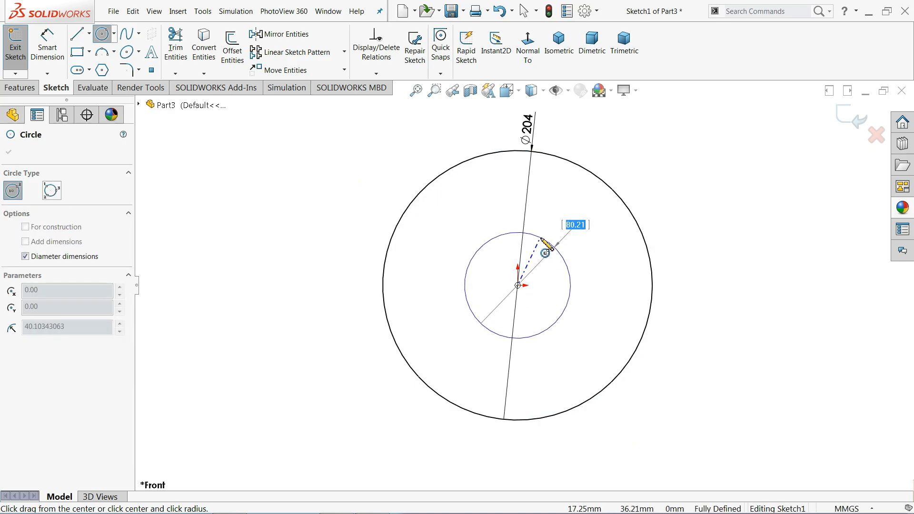
pyautogui.write('80')
pyautogui.press('Return')
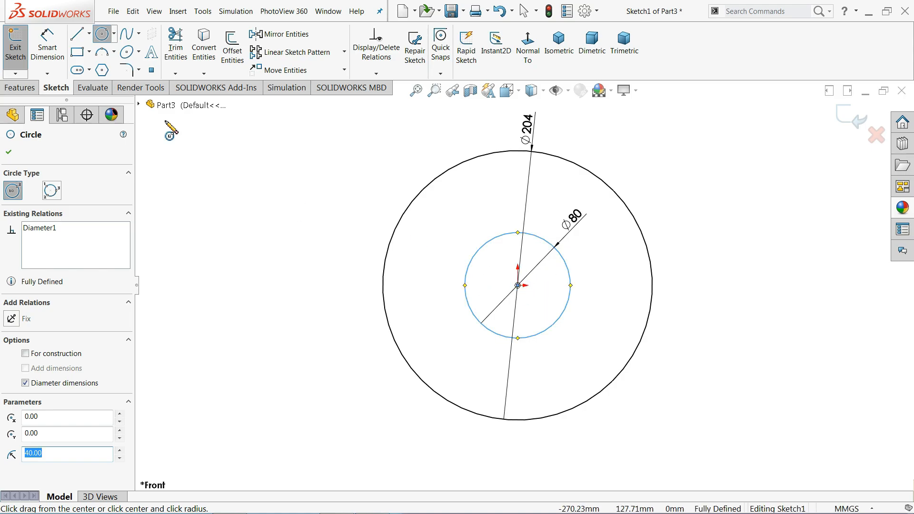
pyautogui.click(89, 34)
pyautogui.click(86, 64)
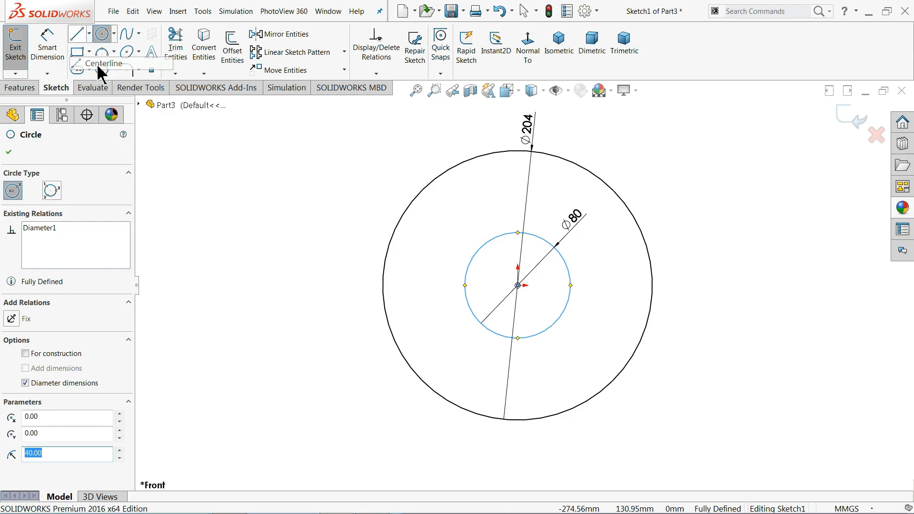
pyautogui.scroll(1, 524, 135)
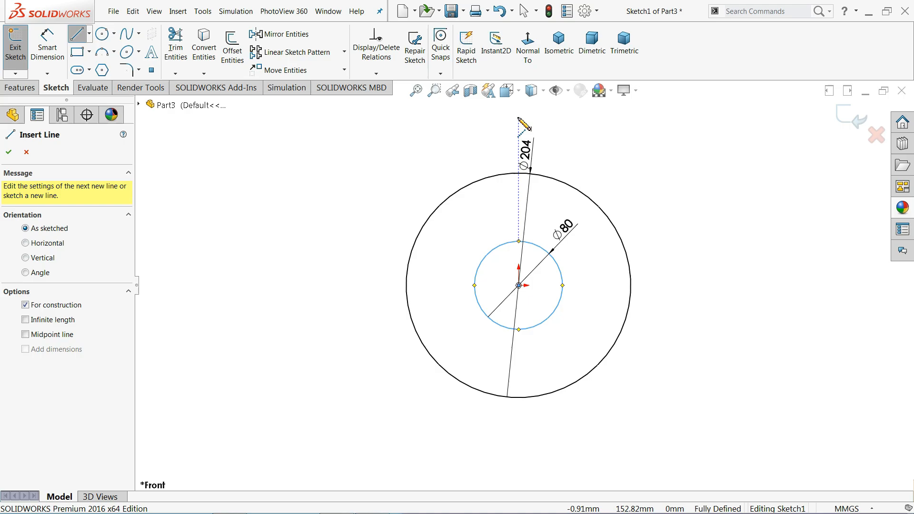
# Draw a vertical centerline through the origin spanning both circles
pyautogui.click(519, 117)
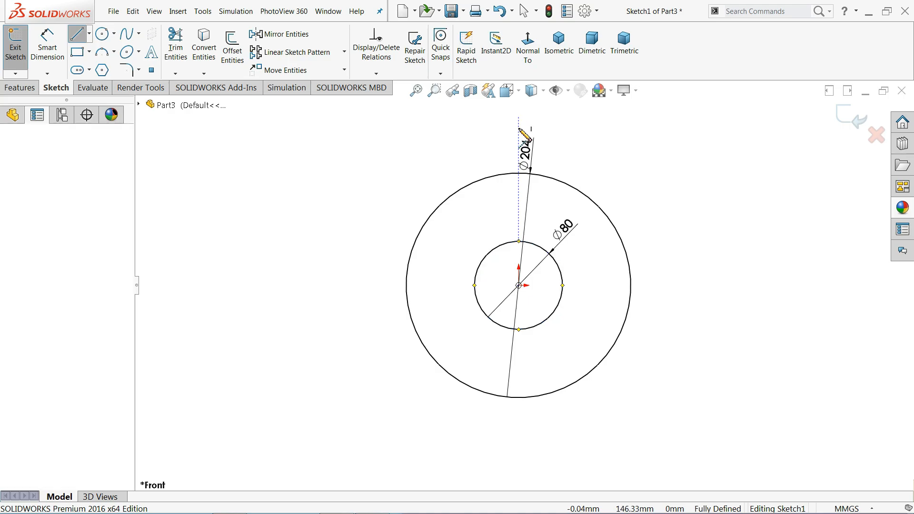
pyautogui.click(518, 422)
pyautogui.rightClick(573, 392)
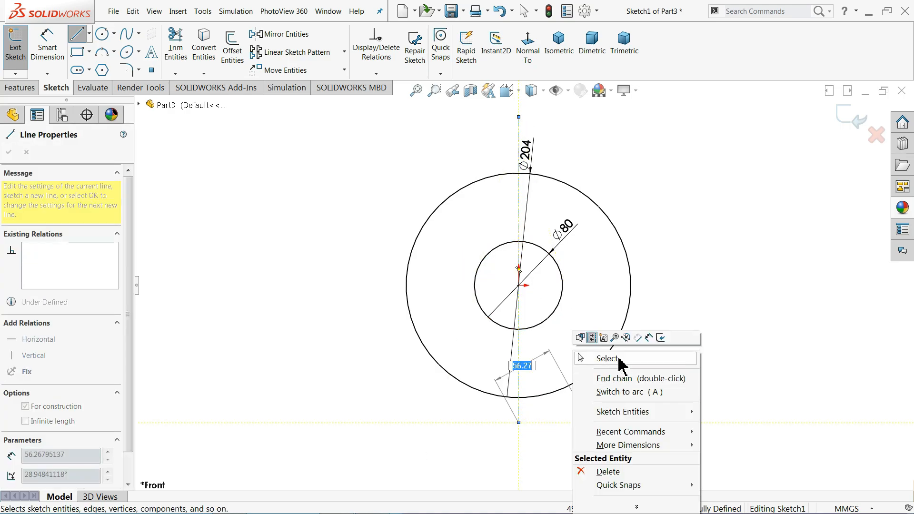
pyautogui.click(612, 359)
# Move the Ø80 and Ø204 dimensions outside the circles
pyautogui.scroll(-3, 643, 306)
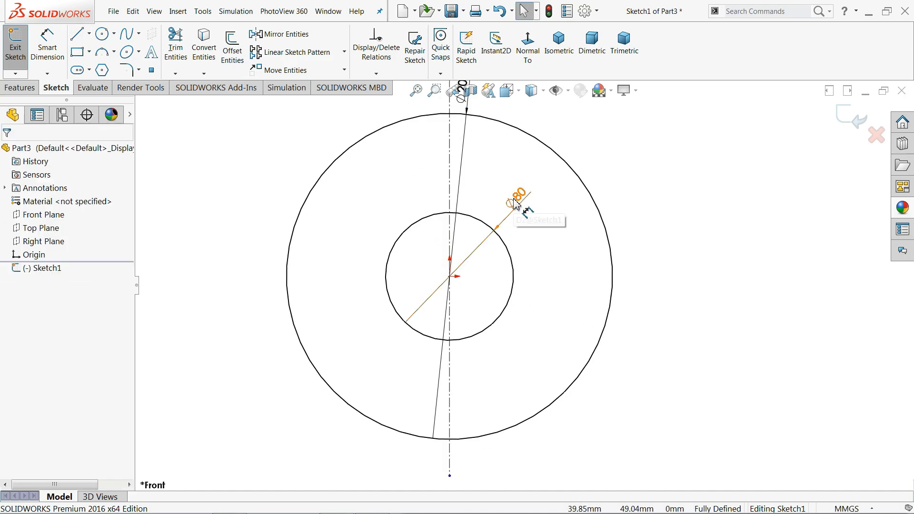
pyautogui.moveTo(515, 203); pyautogui.dragTo(659, 200)
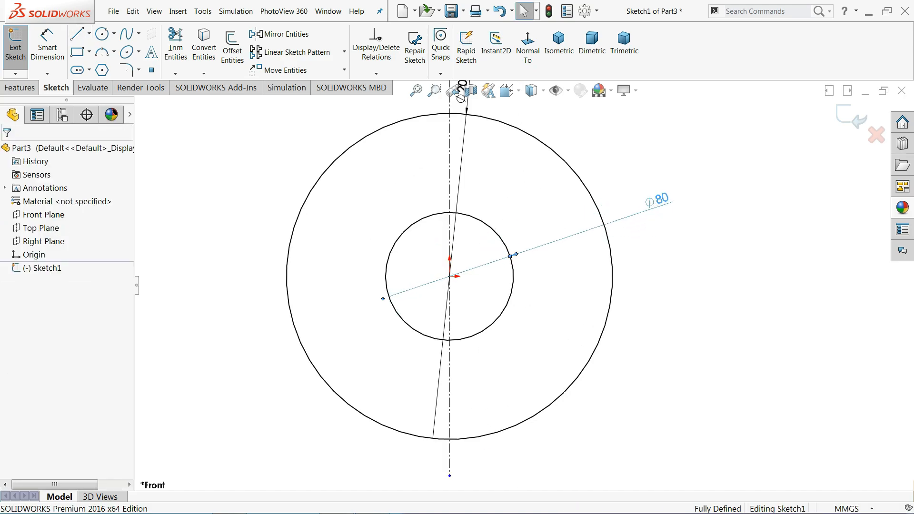
pyautogui.scroll(1, 530, 174)
pyautogui.moveTo(473, 117); pyautogui.dragTo(329, 142)
pyautogui.click(296, 161)
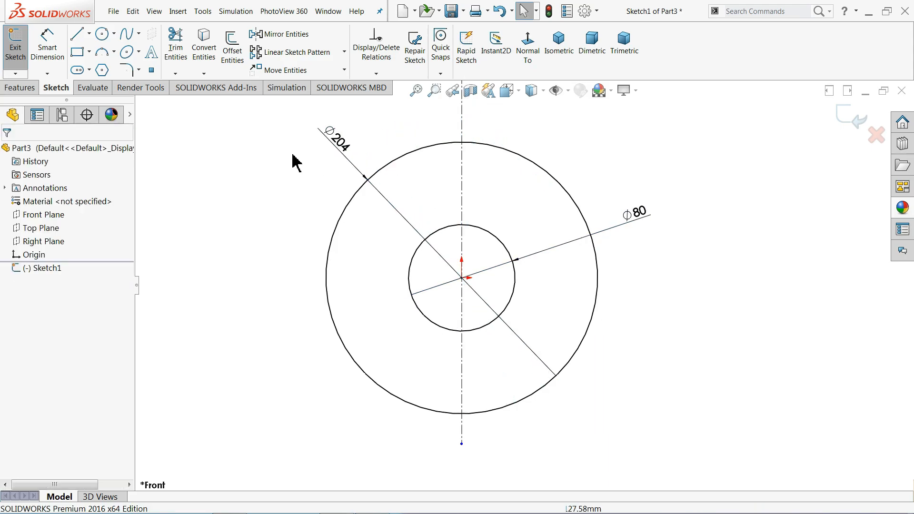
# Draw a horizontal chord line across the Ø204 circle above the bore
pyautogui.click(77, 33)
pyautogui.scroll(-2, 513, 183)
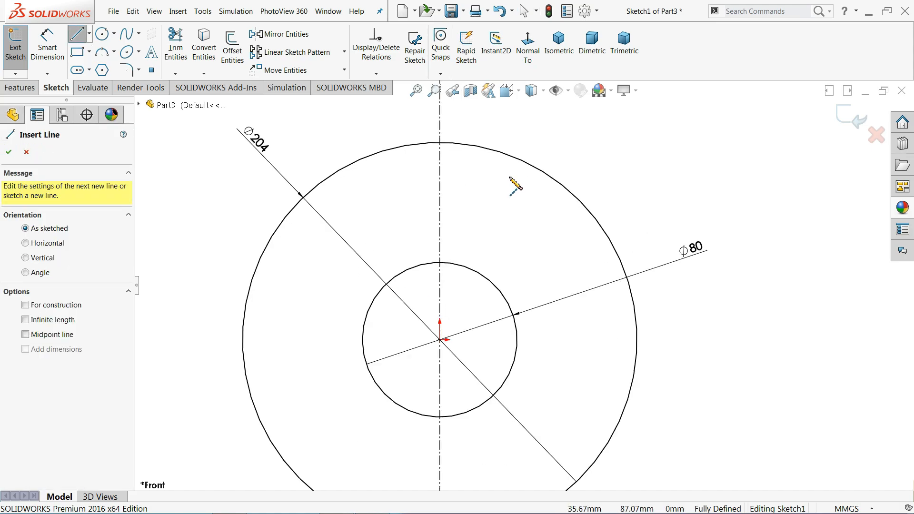
pyautogui.scroll(-1, 514, 186)
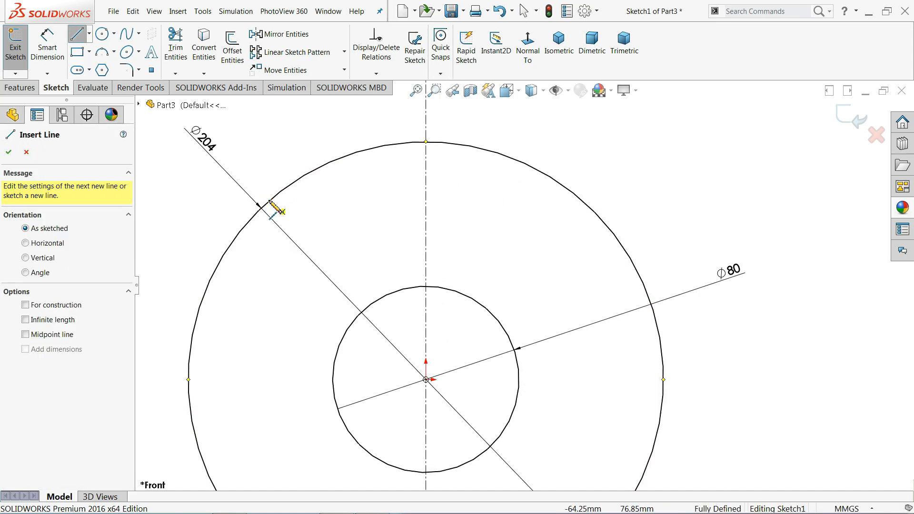
pyautogui.click(253, 216)
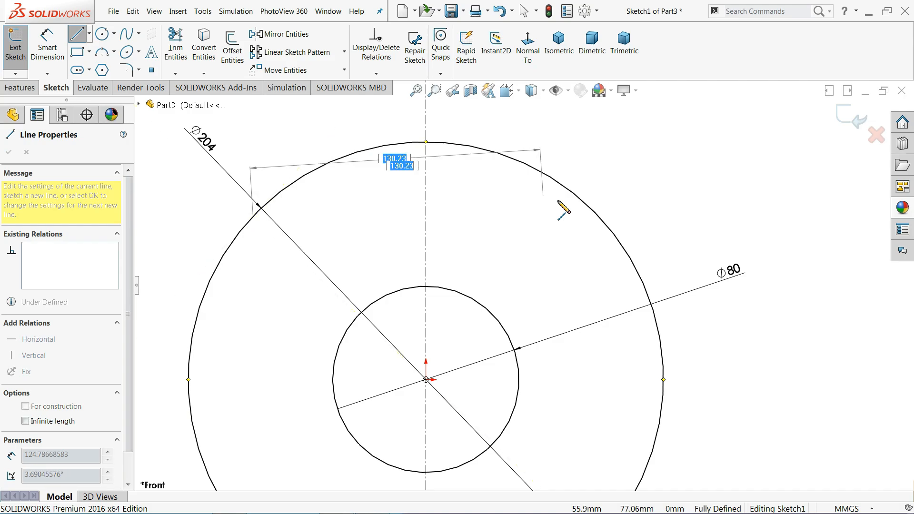
pyautogui.click(590, 207)
pyautogui.rightClick(619, 185)
pyautogui.click(634, 206)
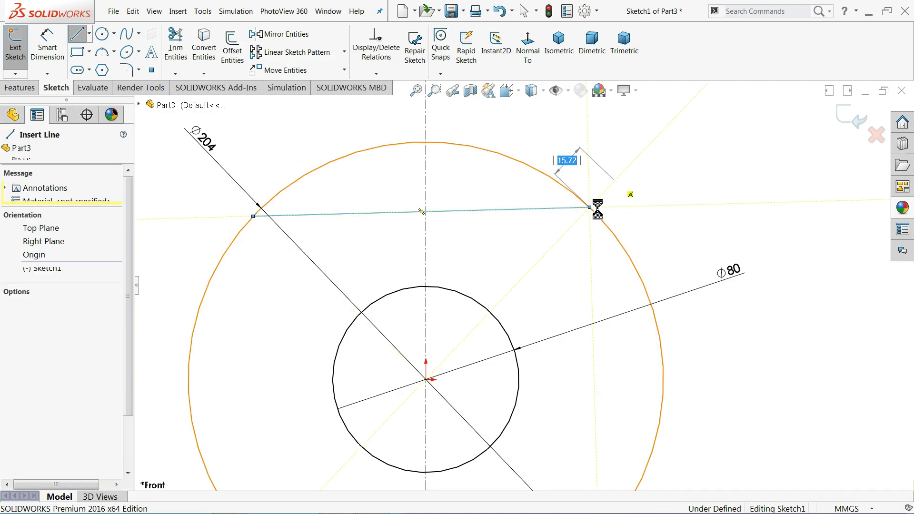
pyautogui.click(508, 211)
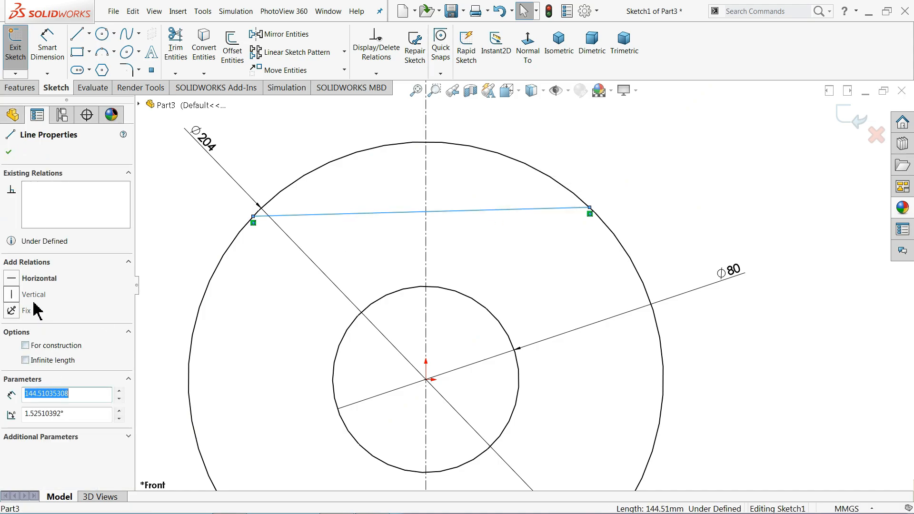
pyautogui.click(14, 279)
pyautogui.click(287, 149)
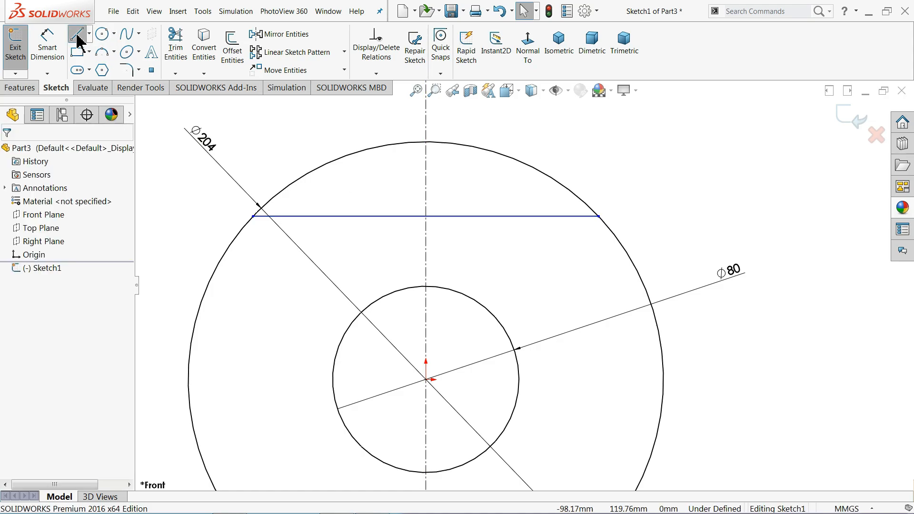
# Sketch the stepped lug outline rising from the chord line at the centerline
pyautogui.scroll(-3, 476, 226)
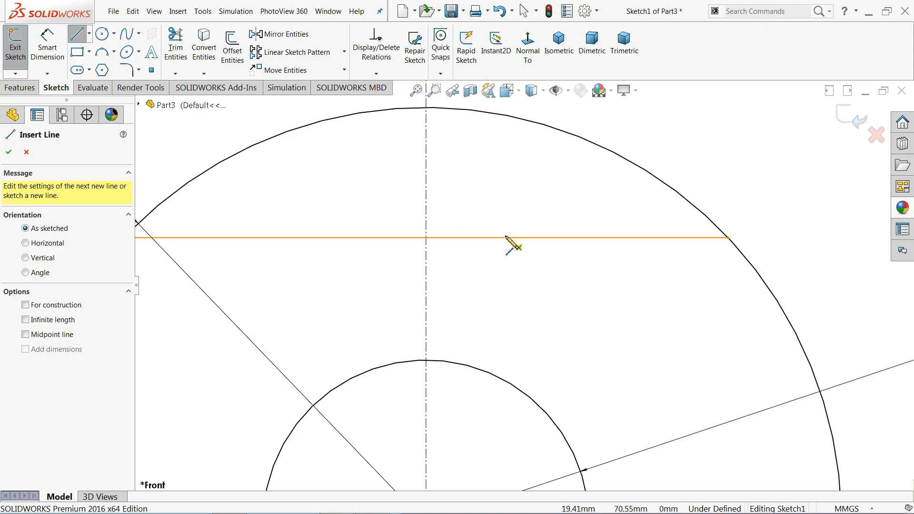
pyautogui.click(506, 237)
pyautogui.click(506, 190)
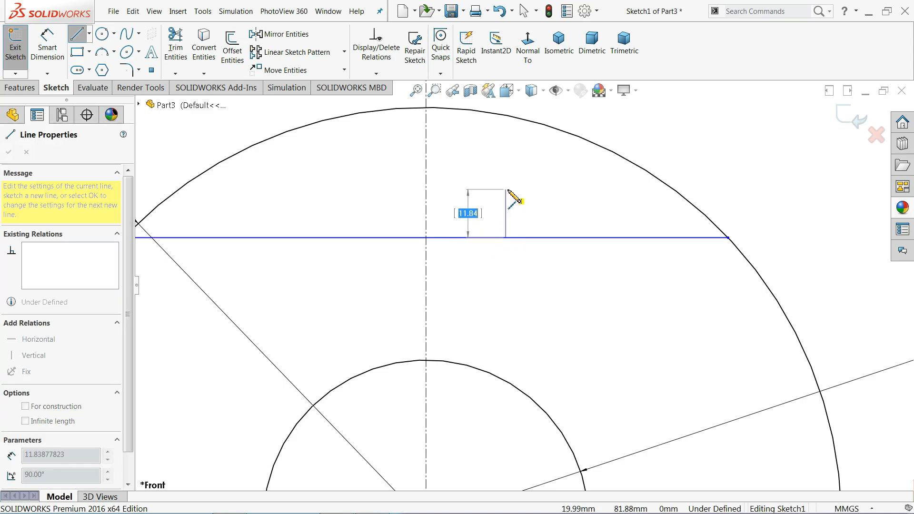
pyautogui.click(426, 189)
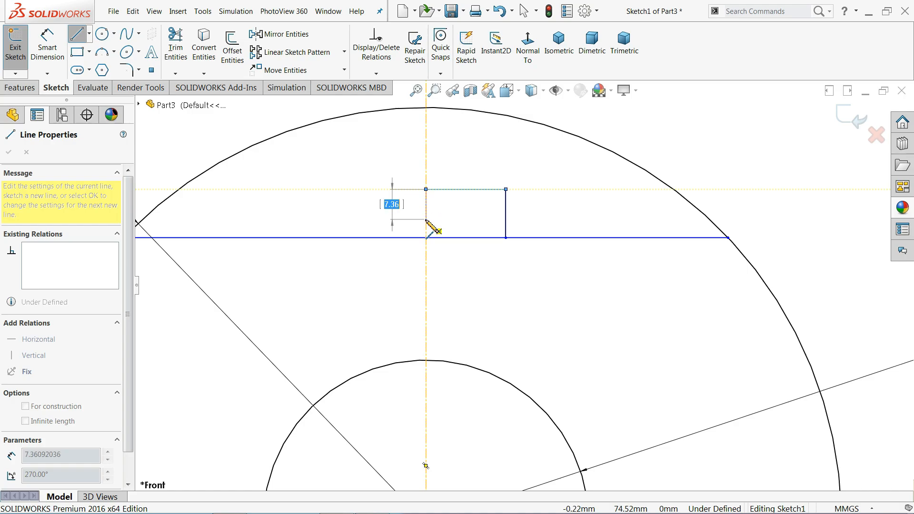
pyautogui.click(425, 219)
pyautogui.click(351, 219)
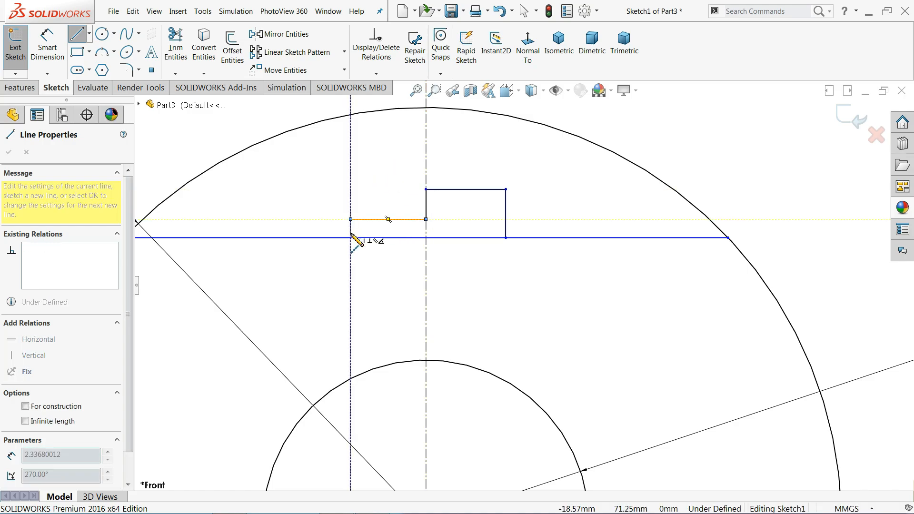
pyautogui.click(351, 238)
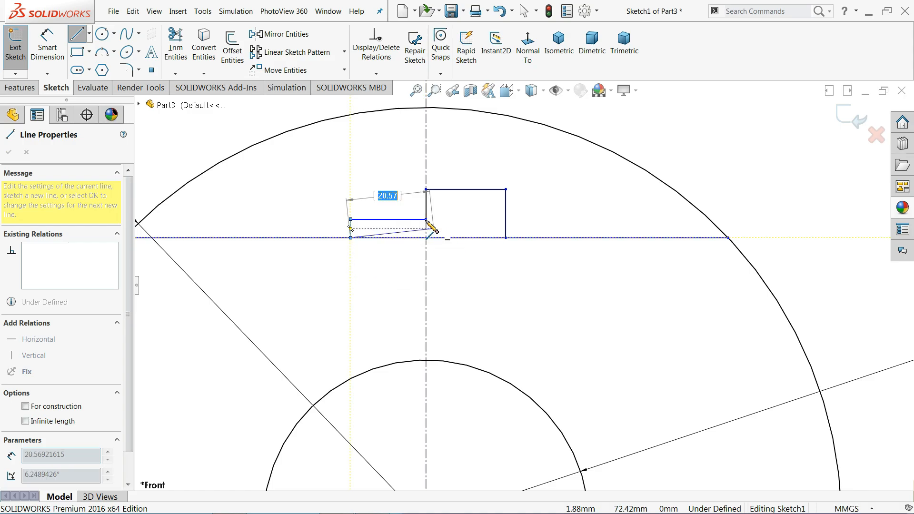
pyautogui.press('Escape')
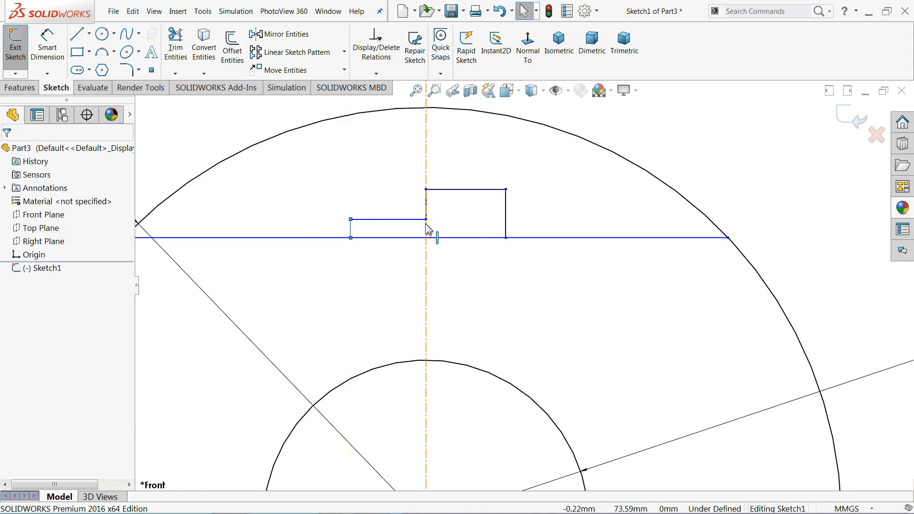
# Add a line at the step height between the centerline and the lug's side
pyautogui.click(77, 34)
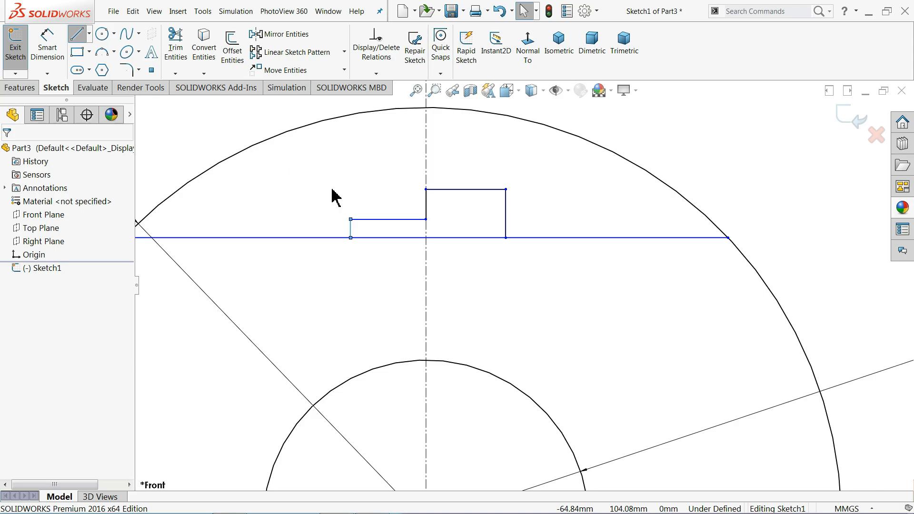
pyautogui.click(426, 219)
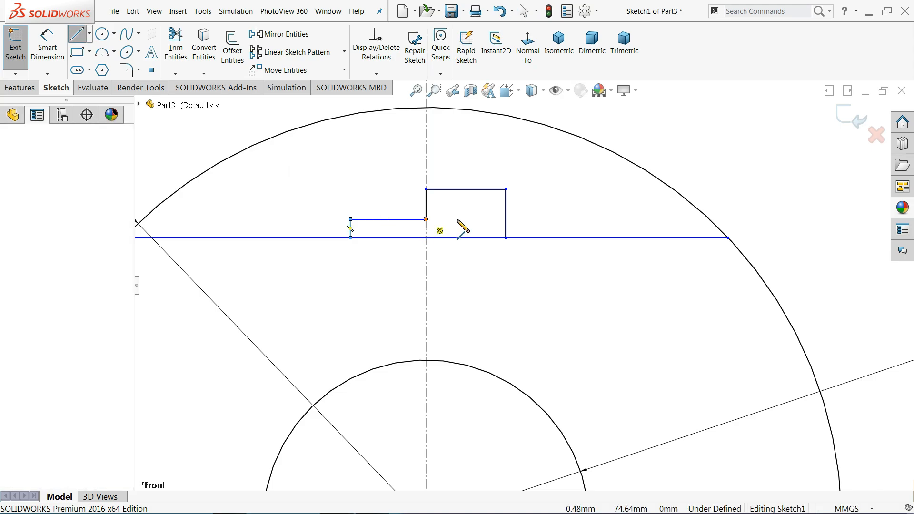
pyautogui.click(505, 219)
pyautogui.press('Escape')
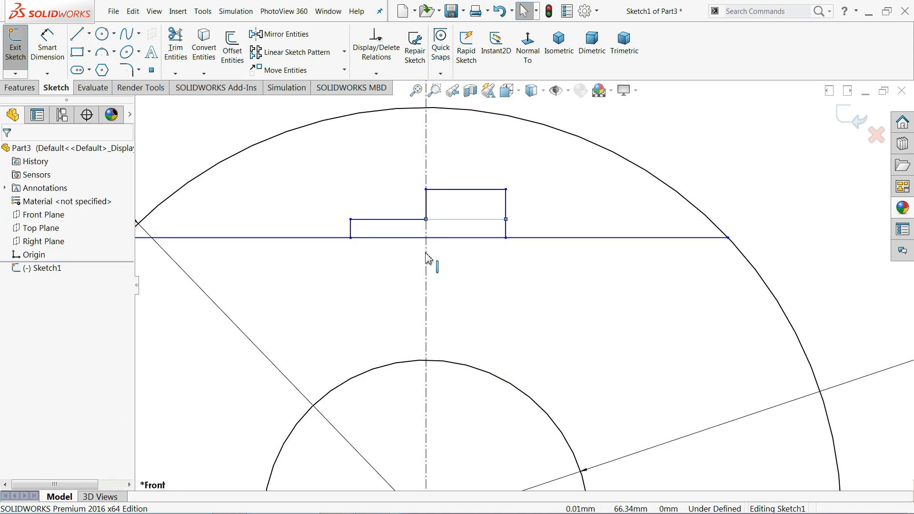
# Dimension the lug widths as 22 right and 22.50 left of the centerline
pyautogui.click(47, 47)
pyautogui.click(476, 220)
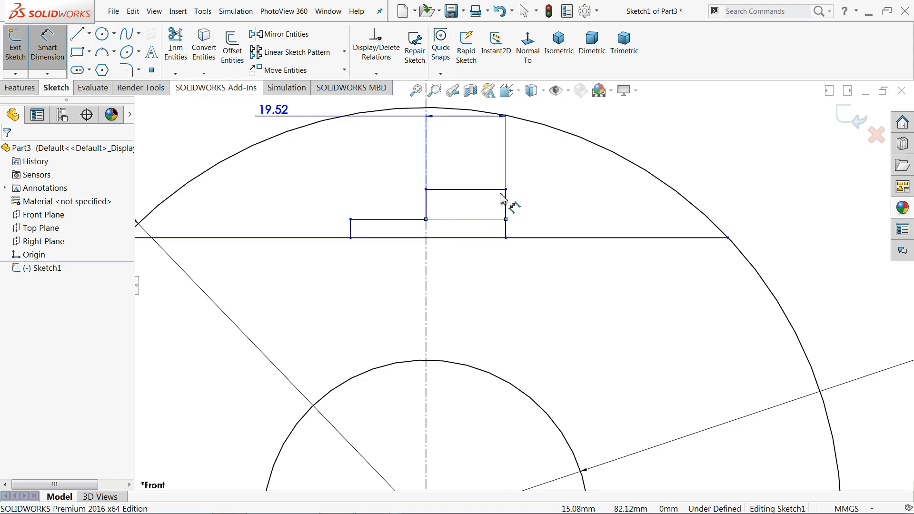
pyautogui.scroll(3, 511, 209)
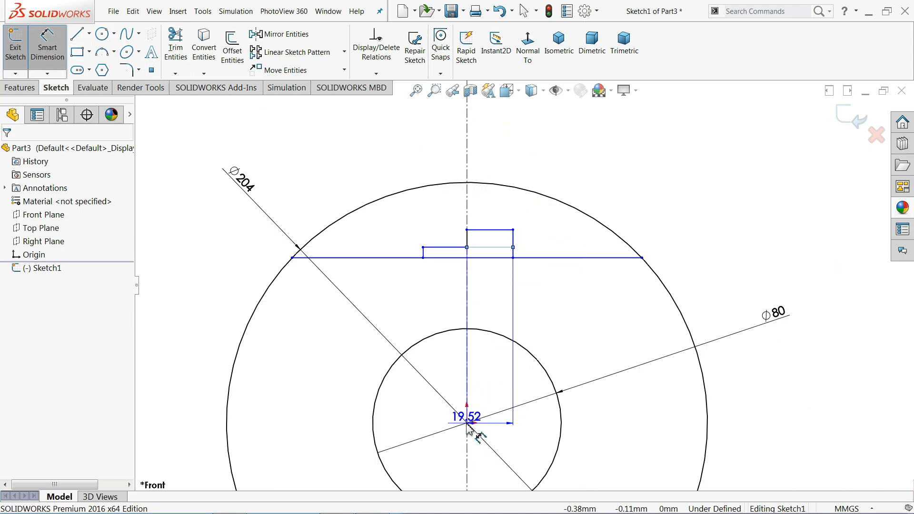
pyautogui.click(489, 165)
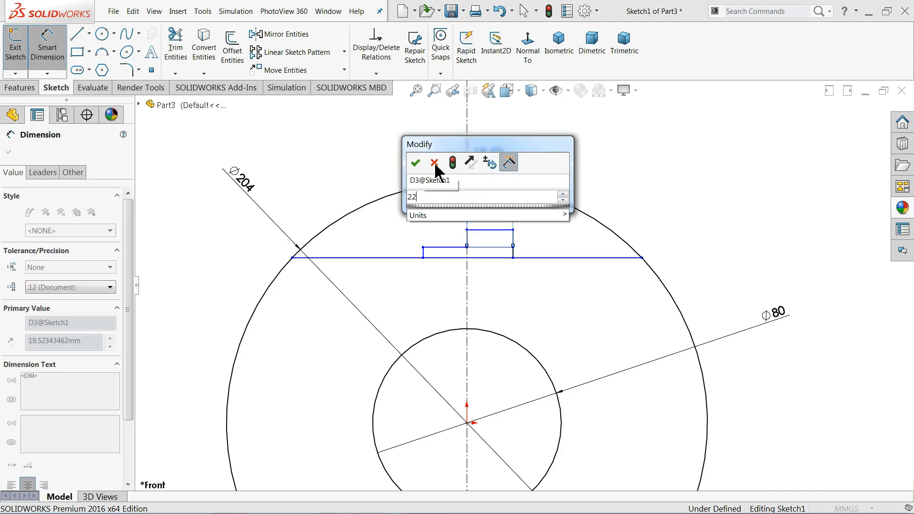
pyautogui.write('22')
pyautogui.click(415, 165)
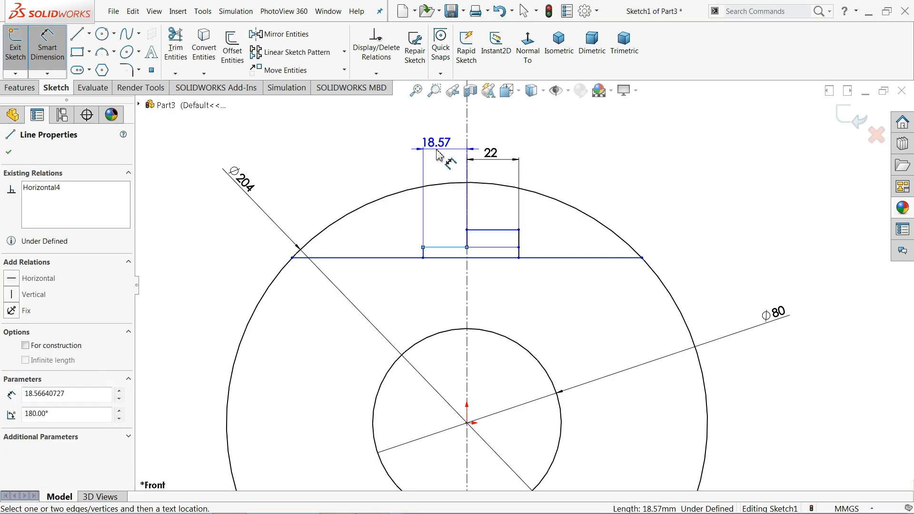
pyautogui.click(437, 153)
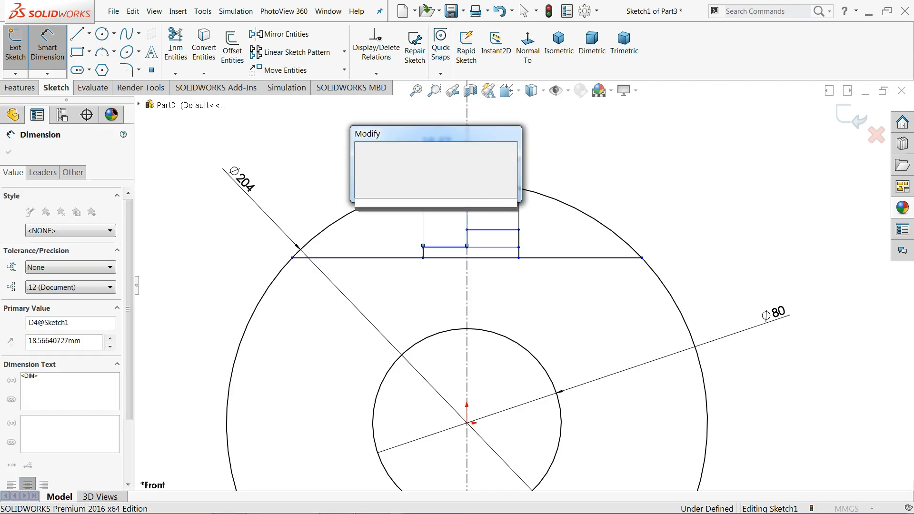
pyautogui.write('22.5')
pyautogui.press('Return')
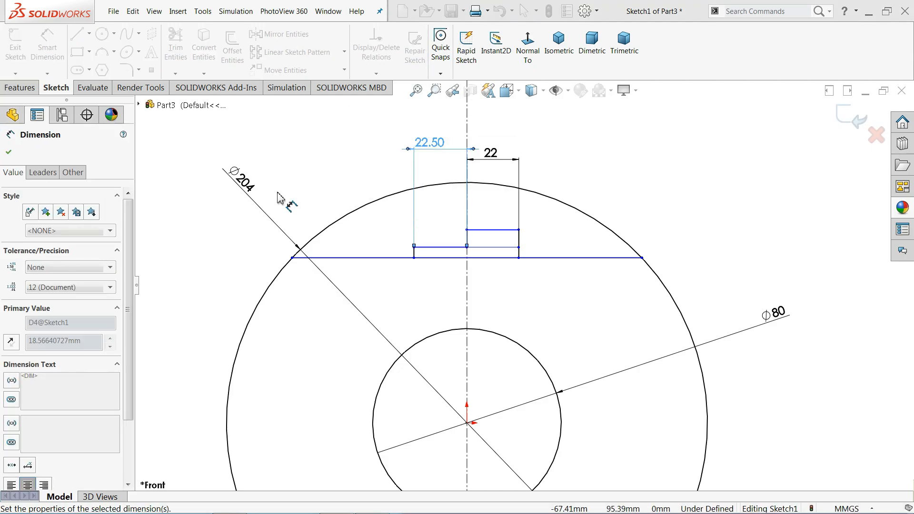
pyautogui.click(8, 152)
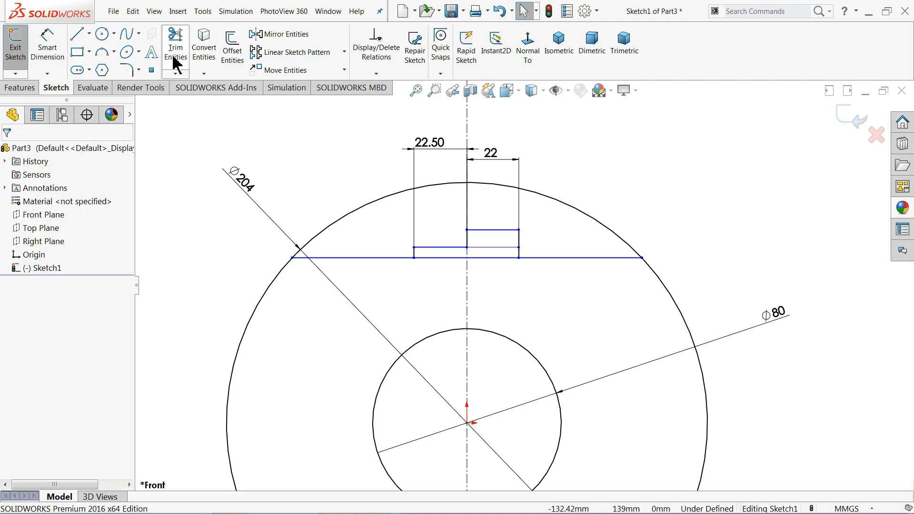
# Trim away the Ø204 arc above the chord line
pyautogui.click(176, 62)
pyautogui.moveTo(316, 188); pyautogui.dragTo(353, 233)
pyautogui.moveTo(565, 188); pyautogui.dragTo(553, 222)
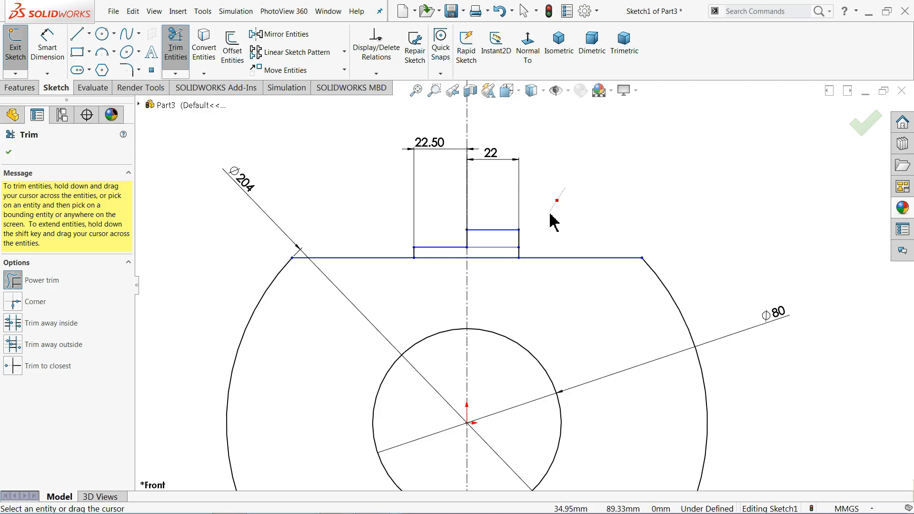
pyautogui.click(9, 153)
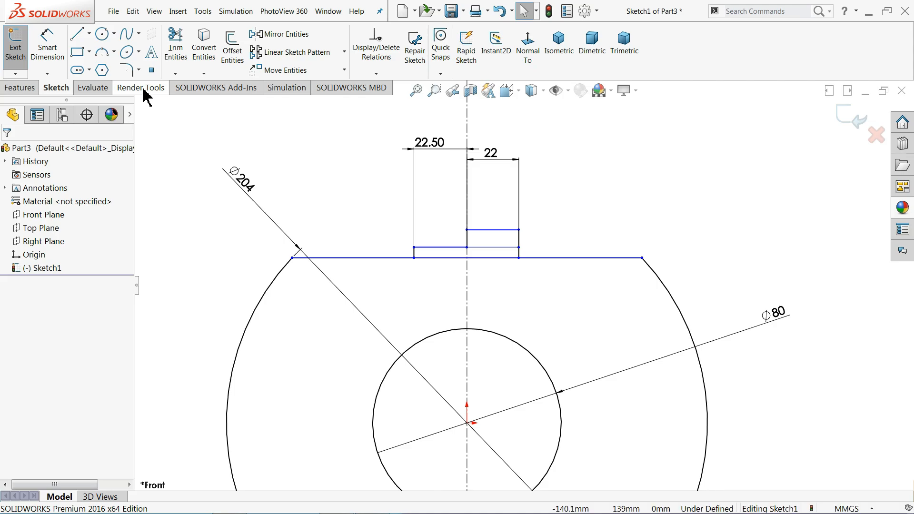
# Draw a horizontal line from the bore's top to the outer circle on the left
pyautogui.click(80, 40)
pyautogui.scroll(5, 505, 267)
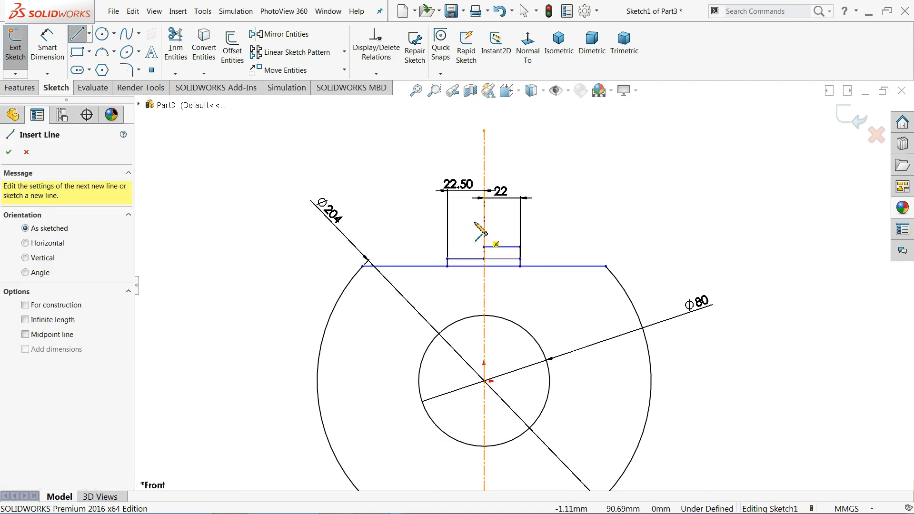
pyautogui.scroll(-3, 531, 392)
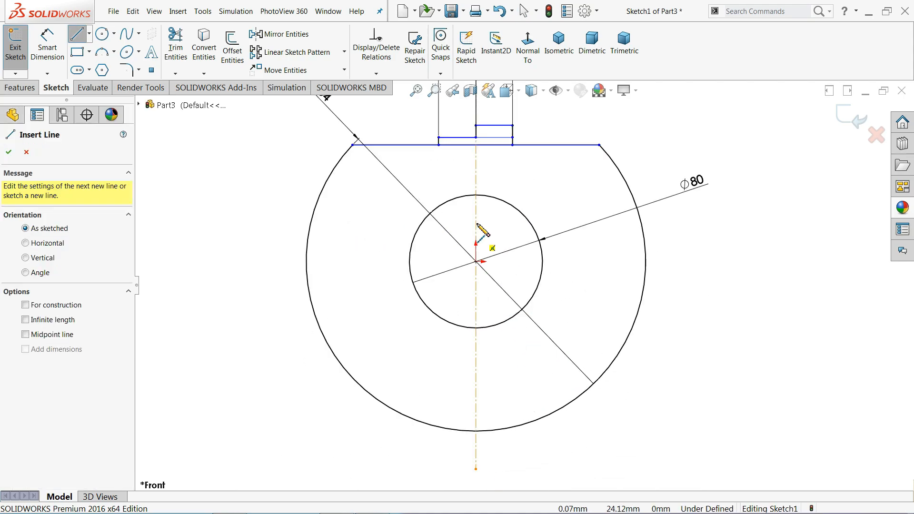
pyautogui.click(476, 195)
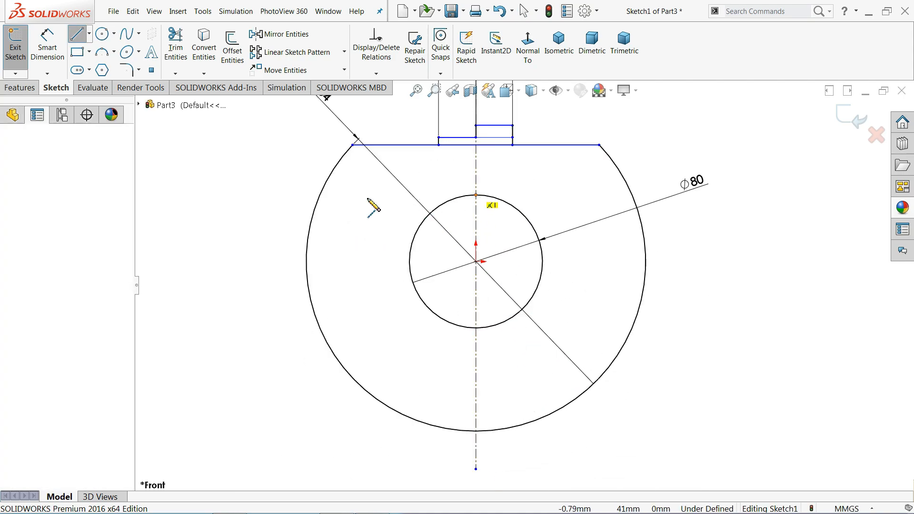
pyautogui.click(319, 195)
pyautogui.press('Escape')
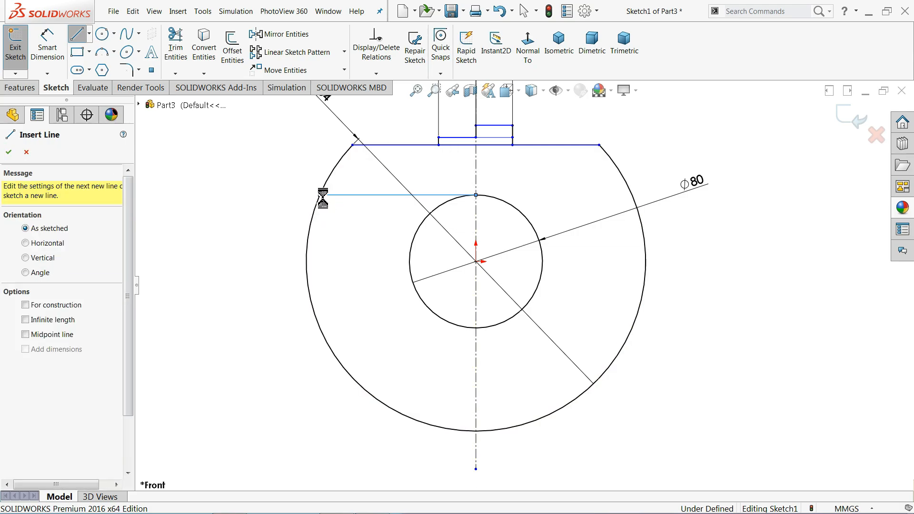
pyautogui.press('Escape')
# Draw a matching line from the bore's bottom to the outer circle and make it horizontal
pyautogui.click(77, 33)
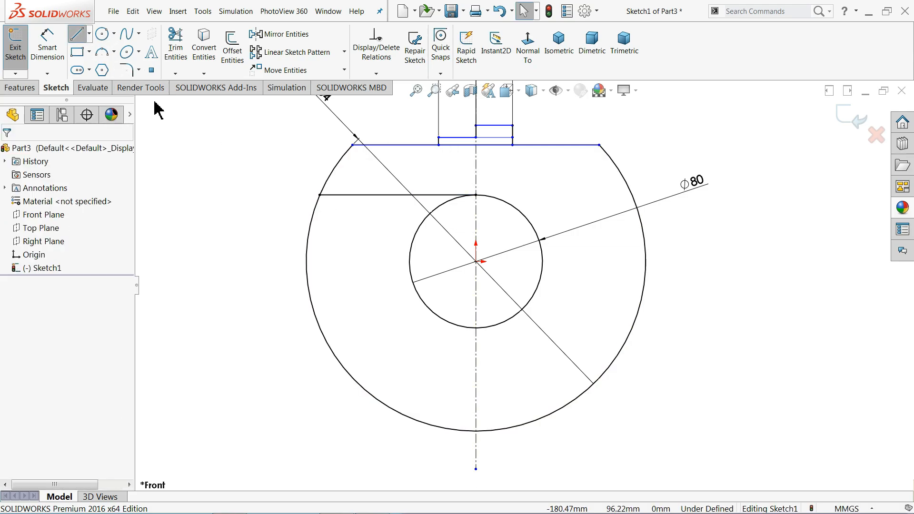
pyautogui.click(477, 328)
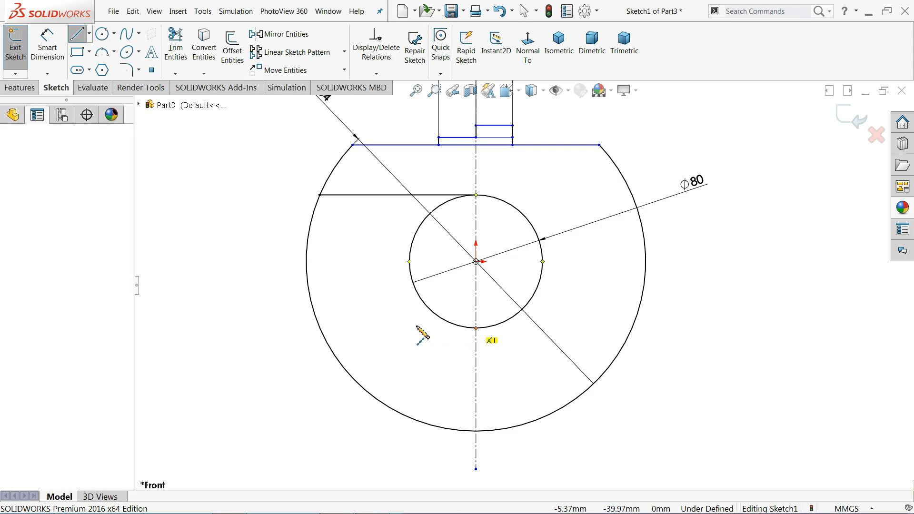
pyautogui.click(319, 326)
pyautogui.press('Escape')
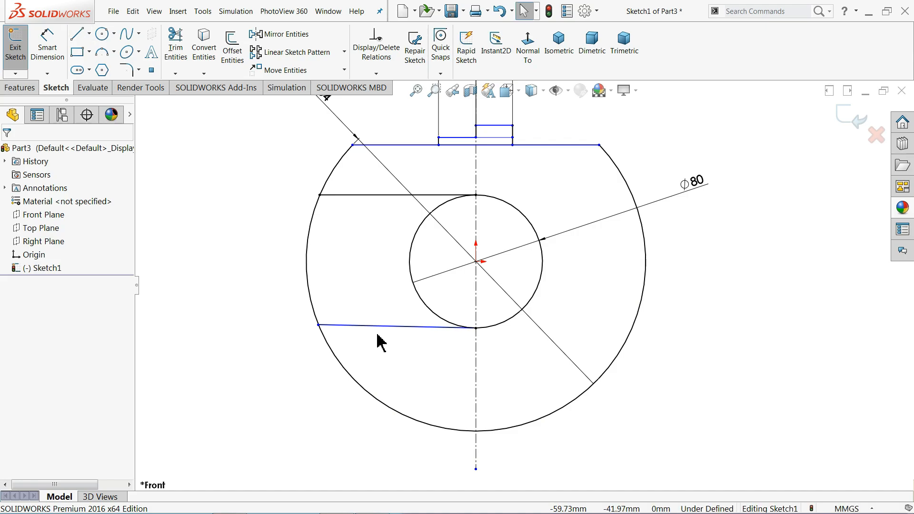
pyautogui.click(385, 328)
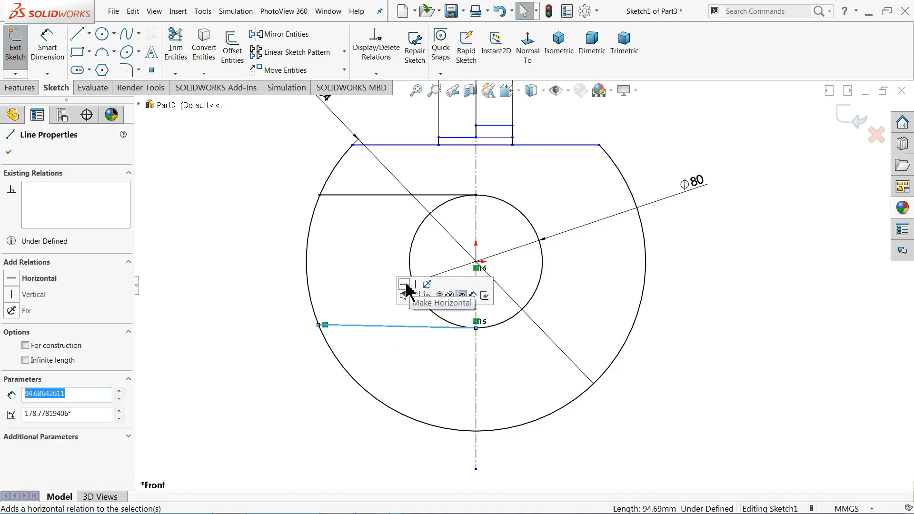
pyautogui.click(405, 284)
pyautogui.click(380, 266)
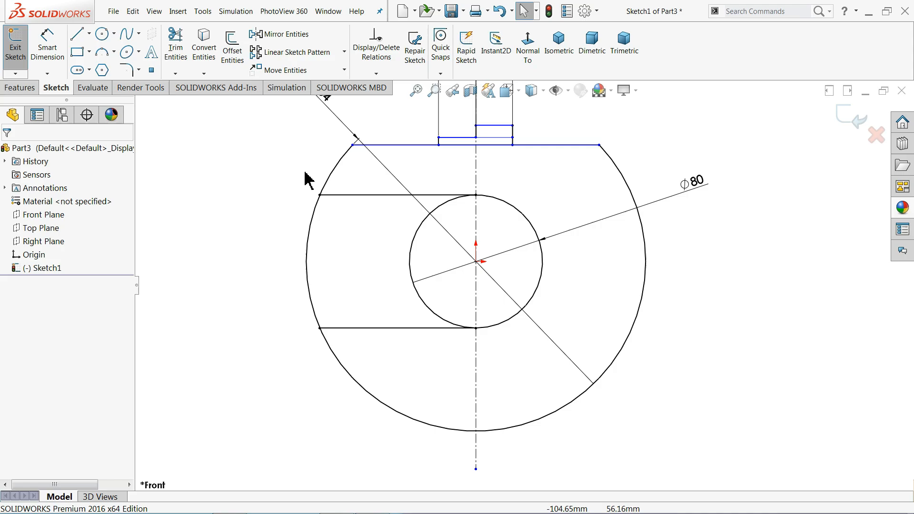
# Trim the outer arc and left half of the Ø80 bore between the lines
pyautogui.click(176, 47)
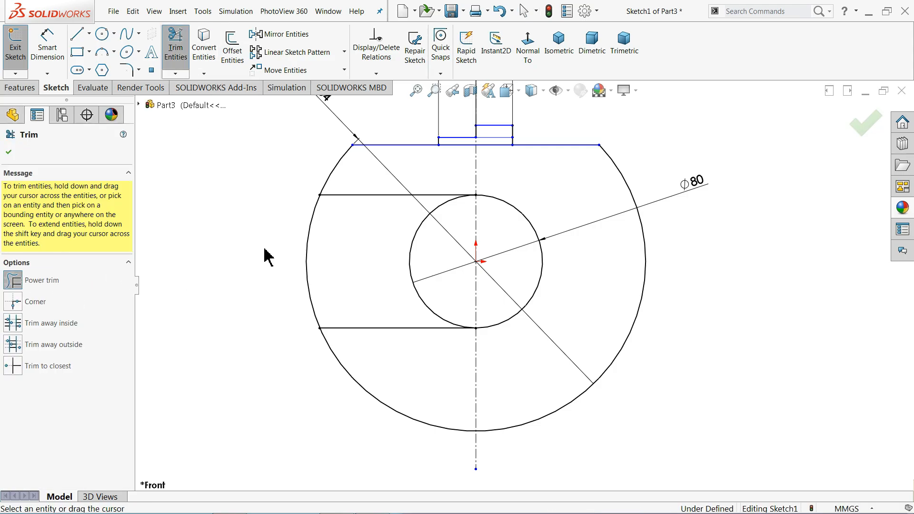
pyautogui.moveTo(265, 249)
pyautogui.mouseDown()
pyautogui.moveTo(418, 262)
pyautogui.moveTo(398, 292)
pyautogui.mouseUp()
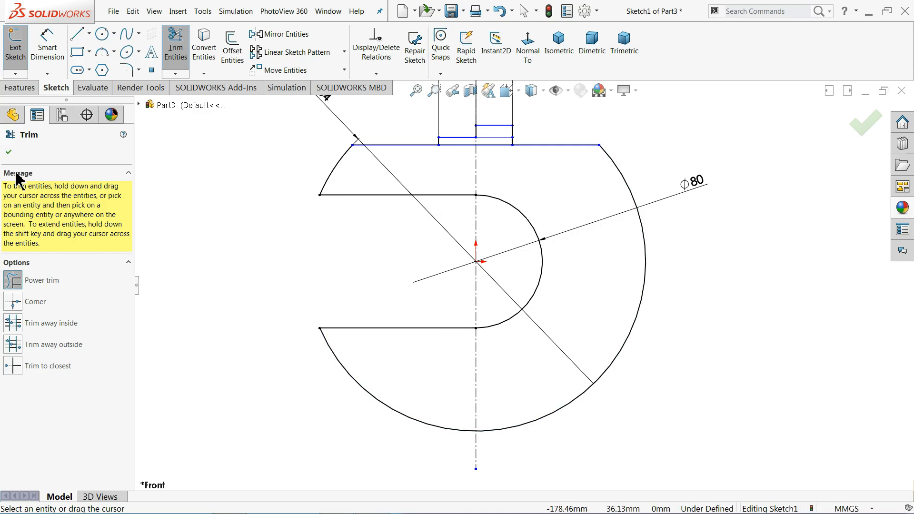
pyautogui.click(8, 152)
pyautogui.click(48, 50)
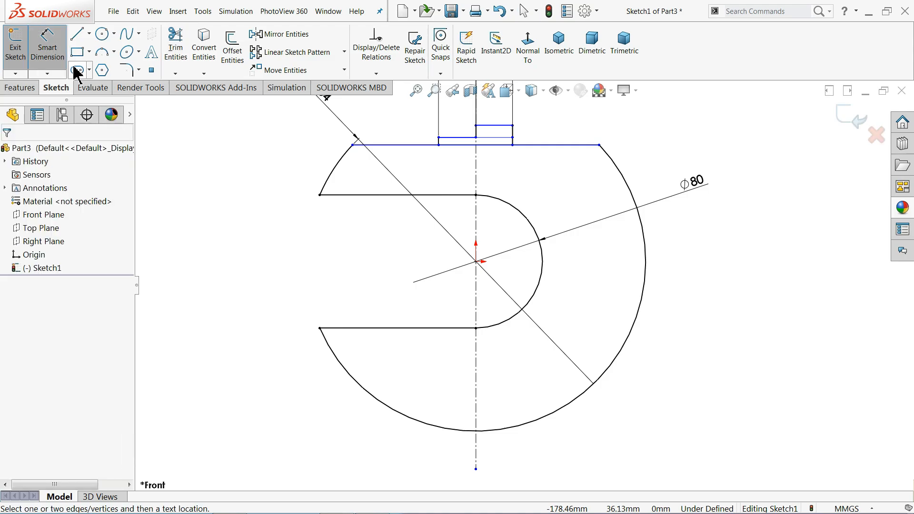
# Dimension the lug step heights as 10 and 5
pyautogui.scroll(-5, 543, 143)
pyautogui.scroll(-2, 519, 160)
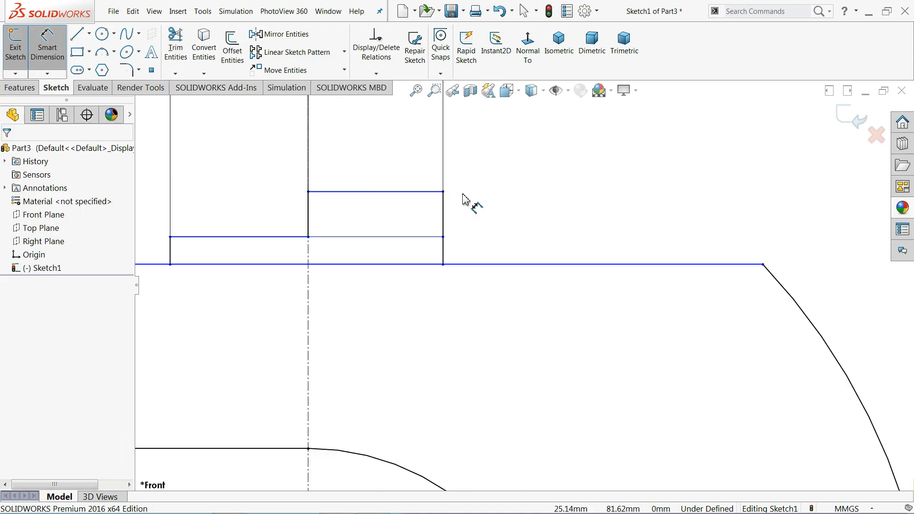
pyautogui.click(446, 214)
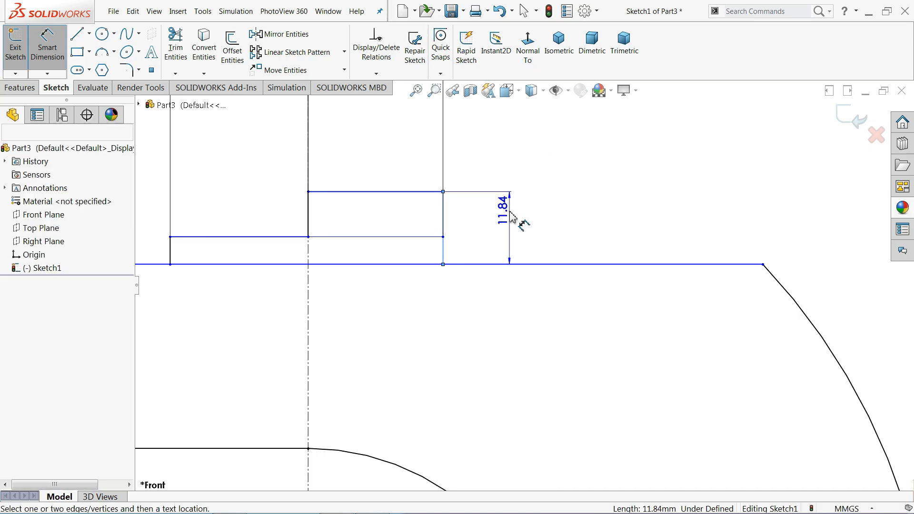
pyautogui.click(511, 217)
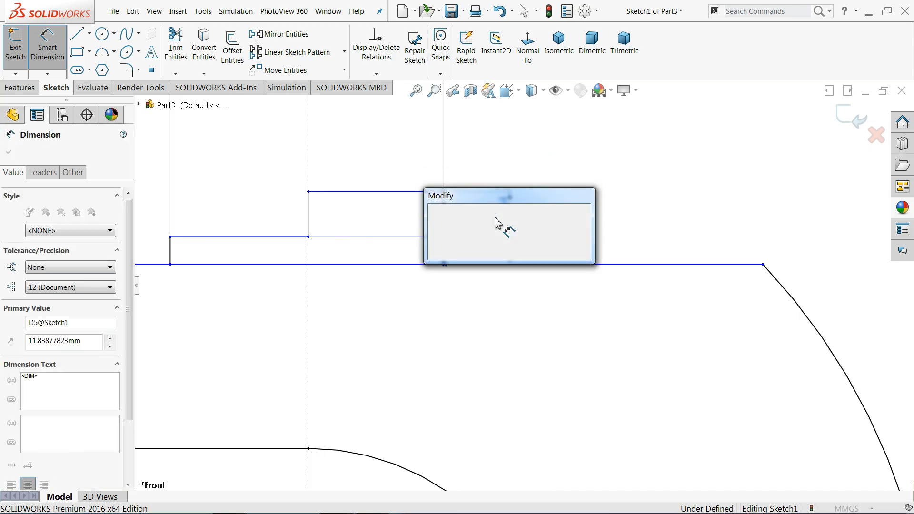
pyautogui.write('10')
pyautogui.click(437, 215)
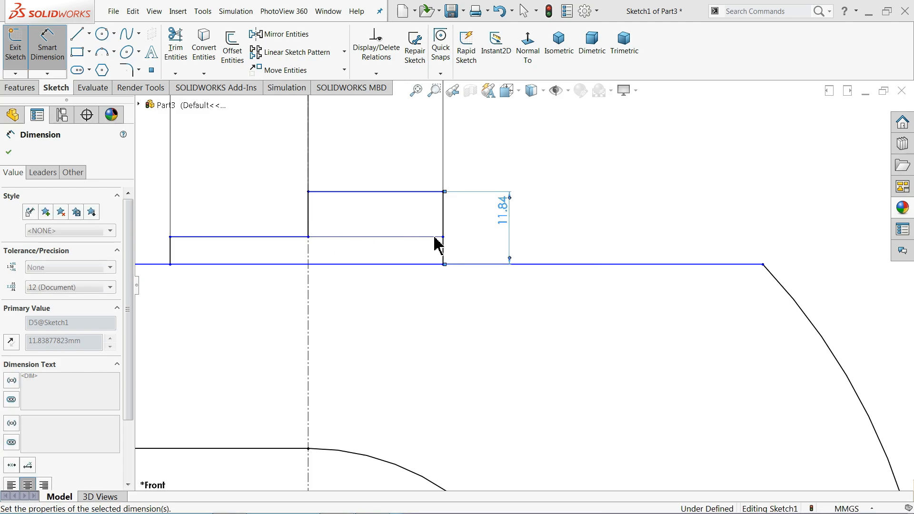
pyautogui.scroll(2, 528, 244)
pyautogui.scroll(1, 309, 258)
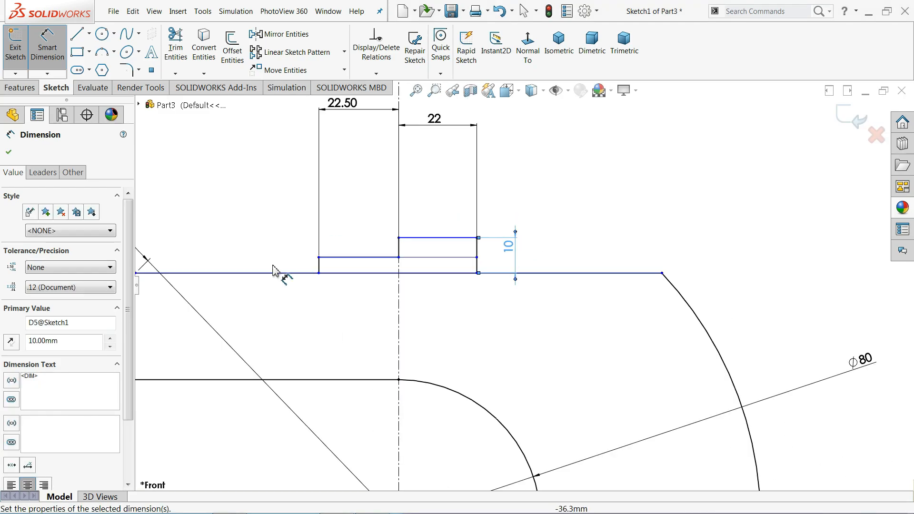
pyautogui.click(319, 267)
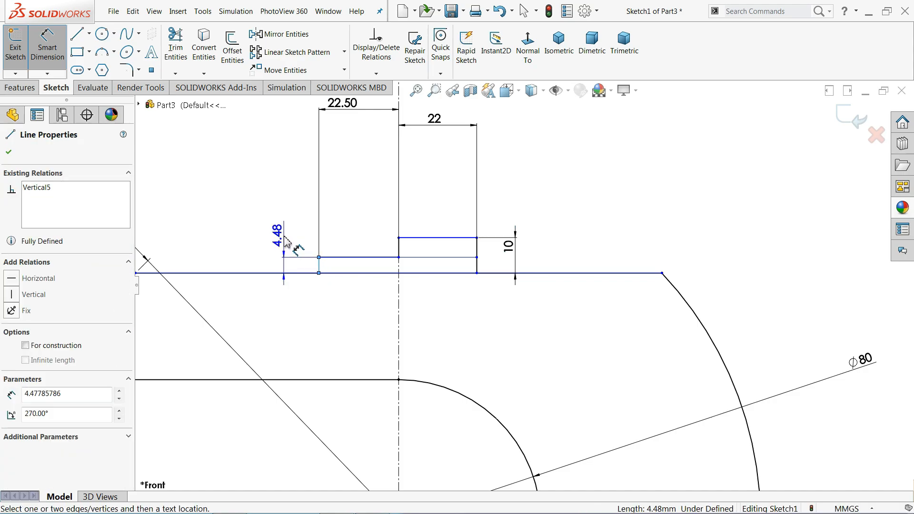
pyautogui.click(284, 240)
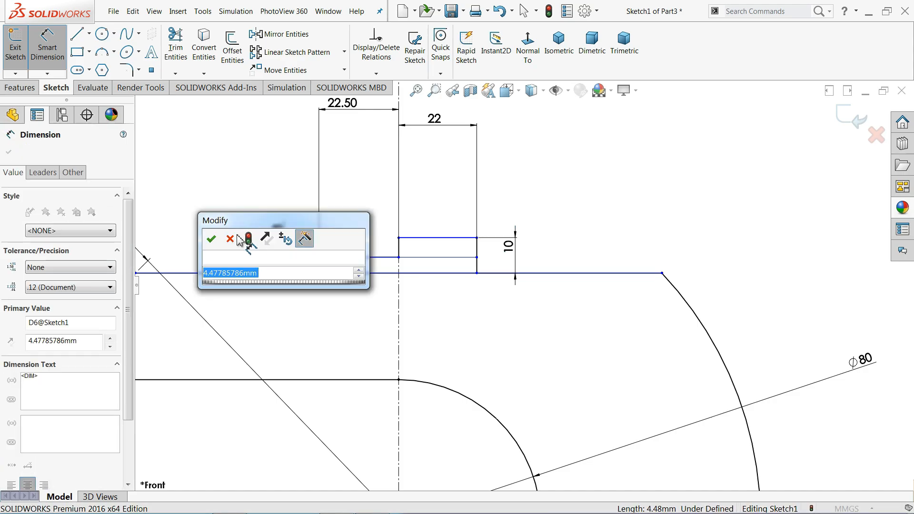
pyautogui.write('5')
pyautogui.click(212, 240)
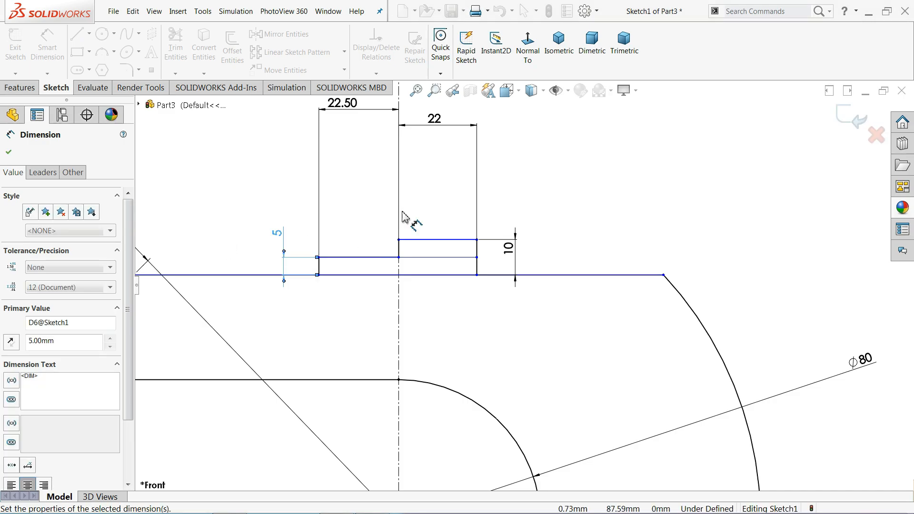
# Set the chord line 82 above the origin, fully defining the sketch
pyautogui.scroll(5, 464, 204)
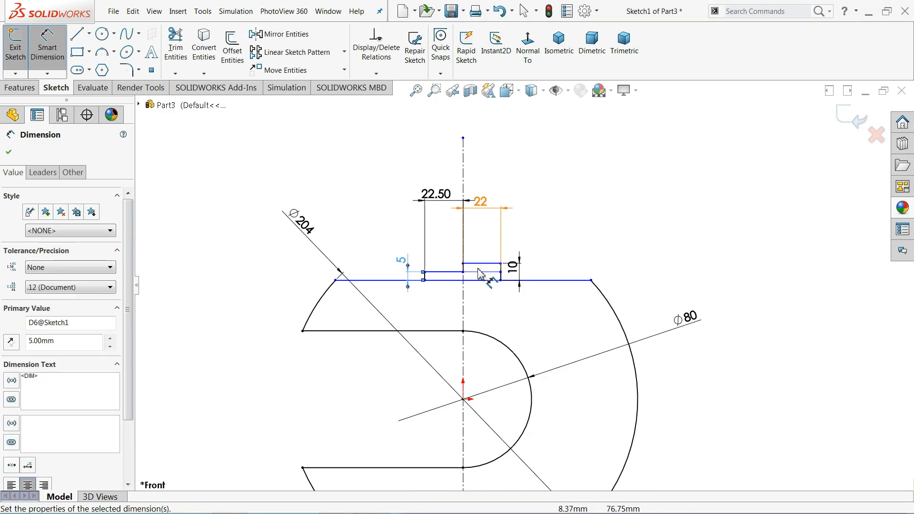
pyautogui.click(554, 280)
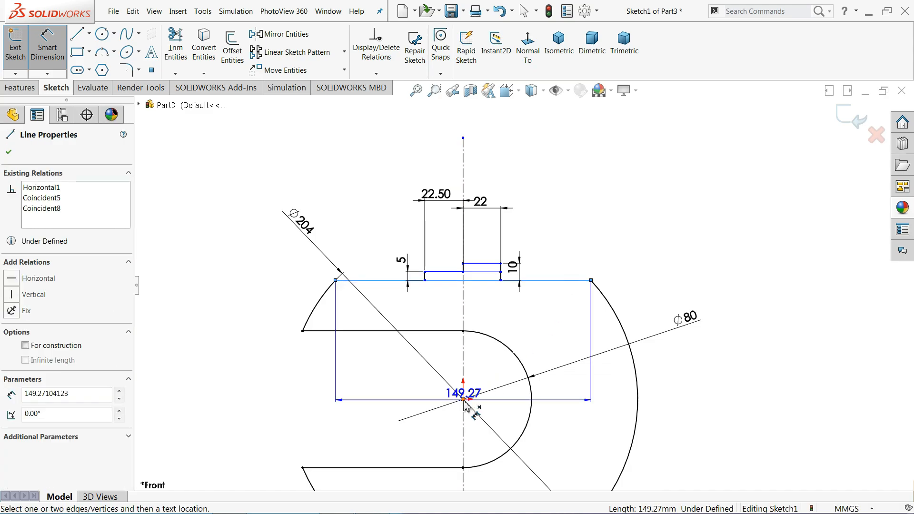
pyautogui.click(464, 400)
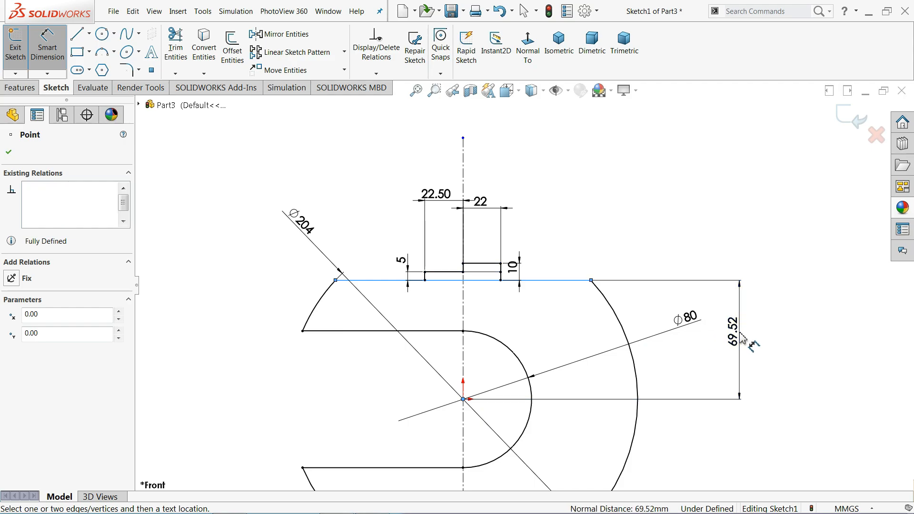
pyautogui.click(741, 335)
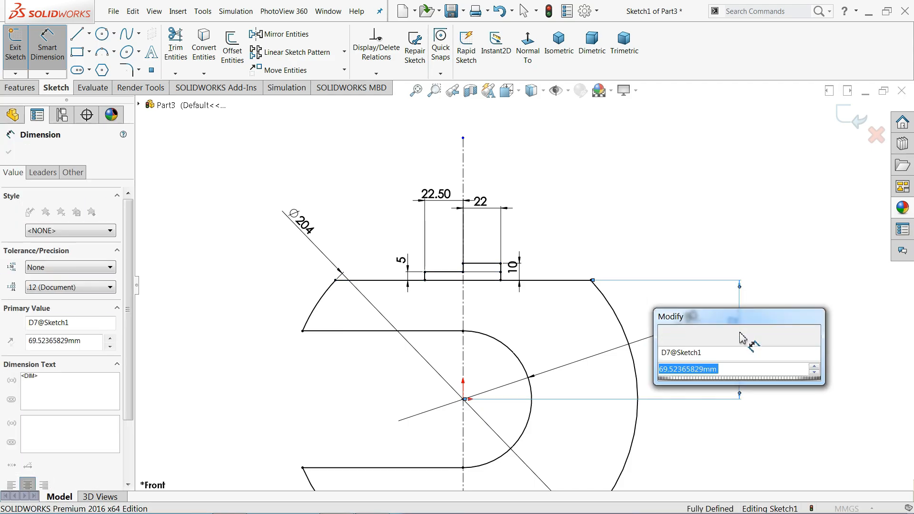
pyautogui.write('82')
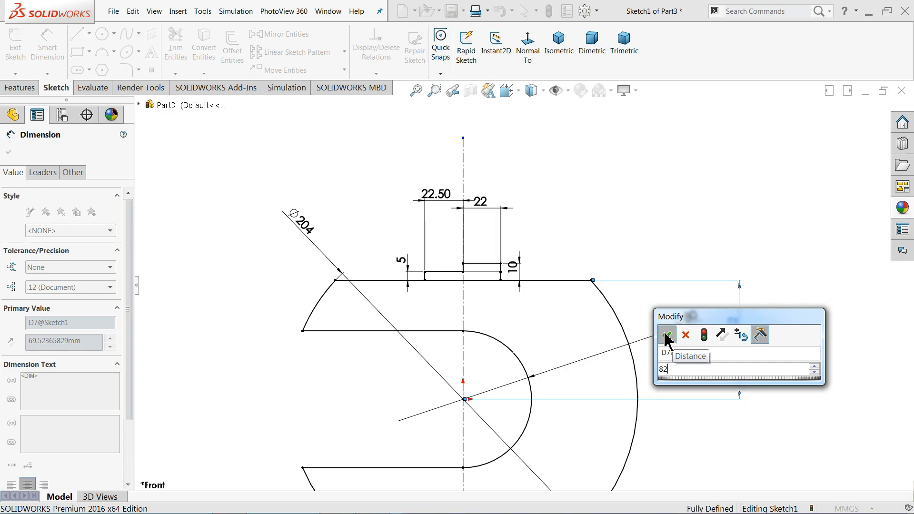
pyautogui.click(667, 336)
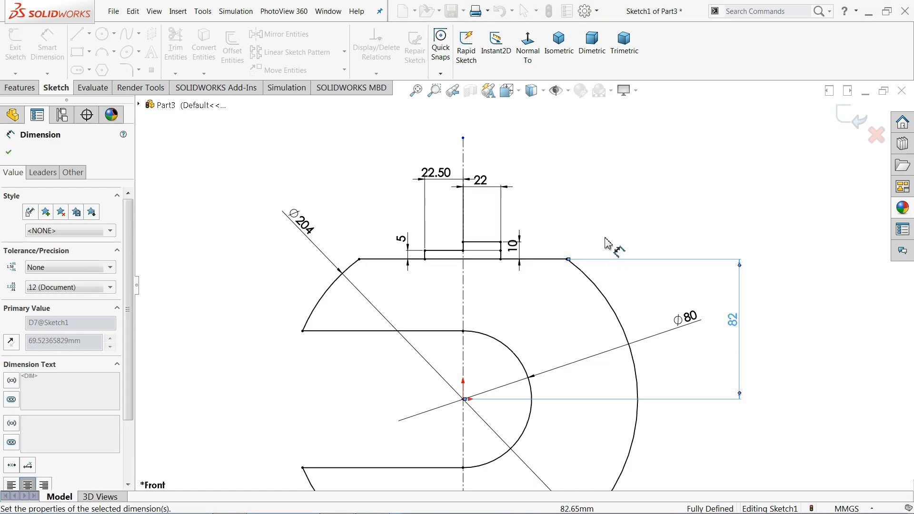
pyautogui.click(601, 220)
pyautogui.scroll(1, 572, 202)
pyautogui.scroll(3, 548, 211)
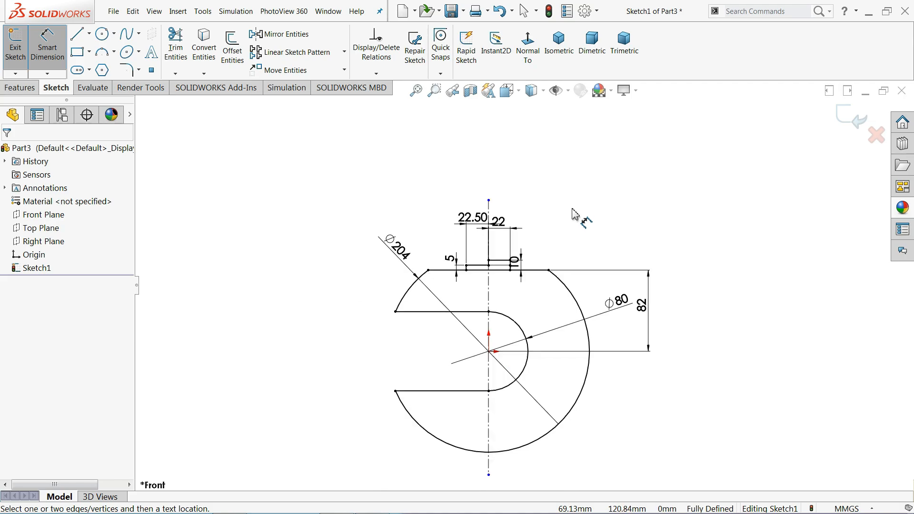
pyautogui.scroll(-3, 578, 362)
pyautogui.scroll(-2, 483, 247)
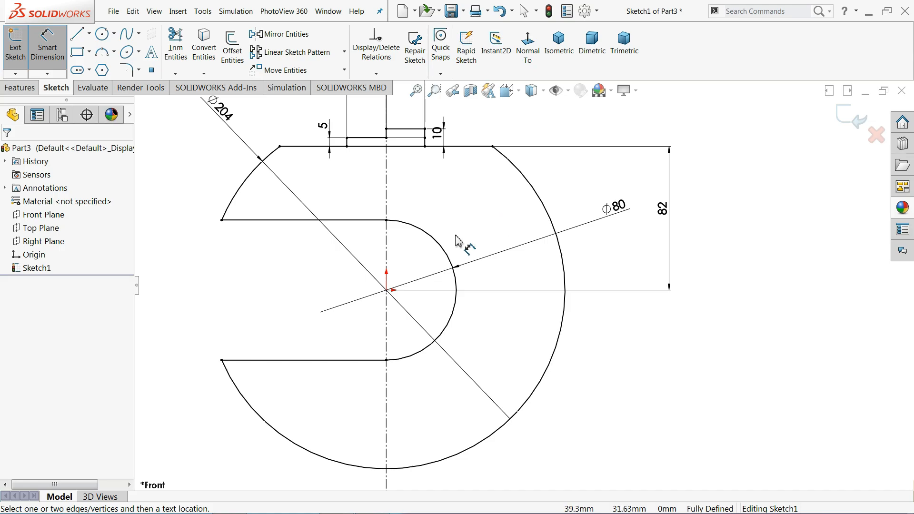
# Start a Boss-Extrude and select all the sketch regions
pyautogui.click(19, 88)
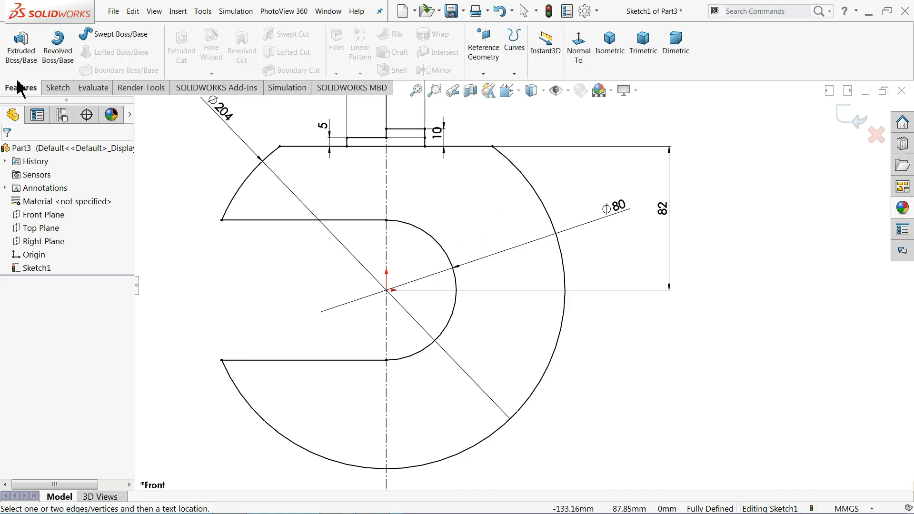
pyautogui.click(20, 53)
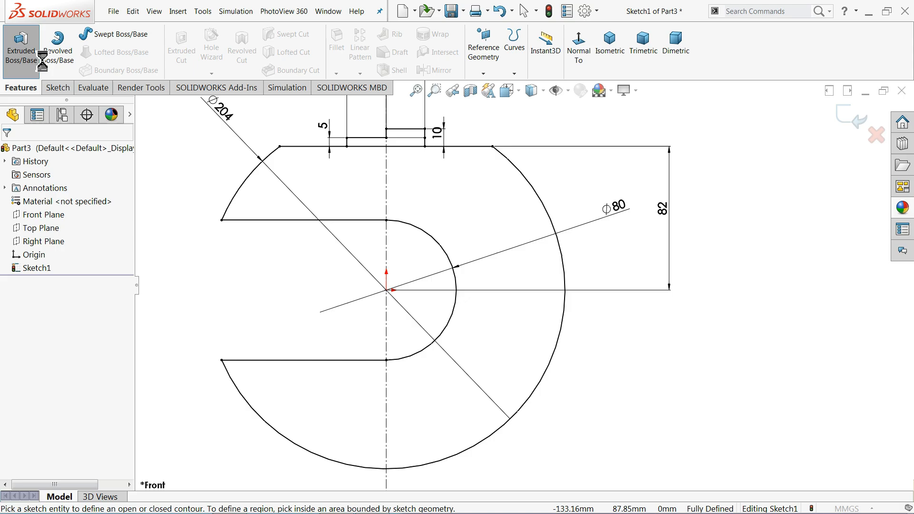
pyautogui.scroll(-3, 581, 305)
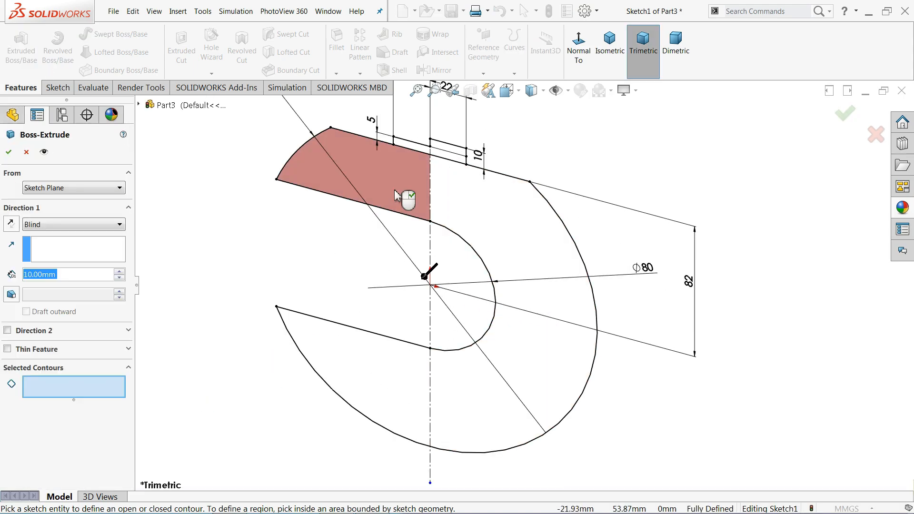
pyautogui.click(412, 200)
pyautogui.click(467, 219)
pyautogui.click(408, 392)
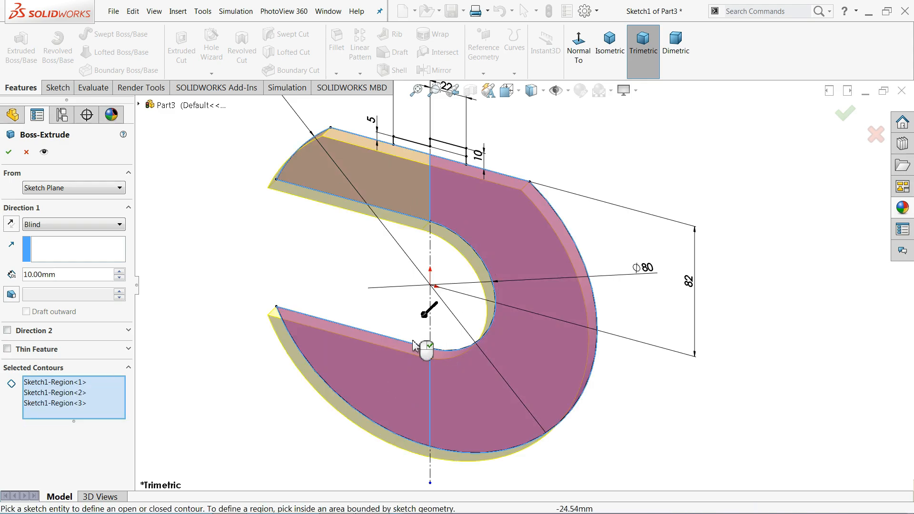
pyautogui.scroll(-4, 464, 180)
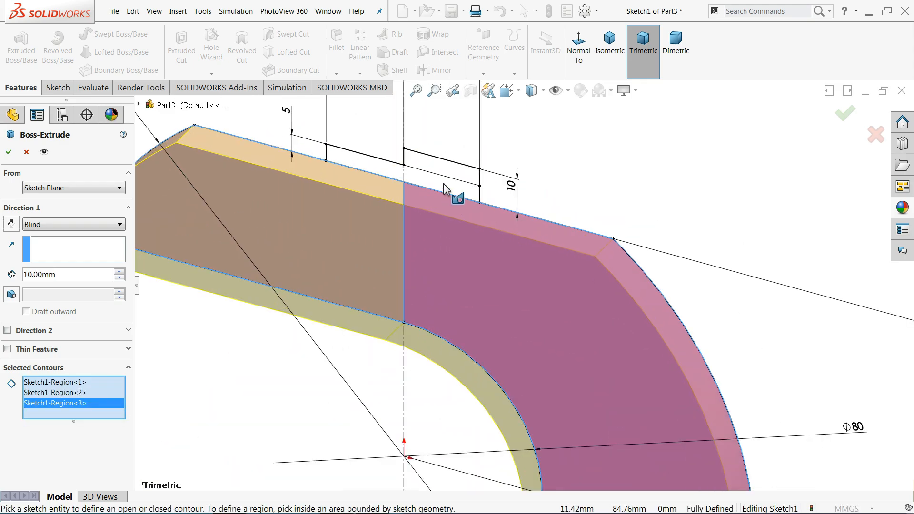
pyautogui.click(445, 190)
pyautogui.click(377, 174)
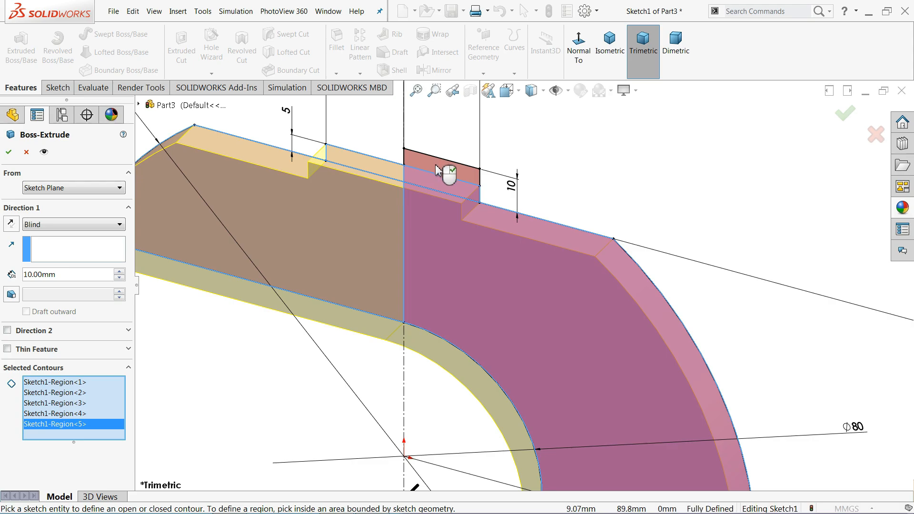
# Extrude the regions 178 mm with a Mid Plane end condition
pyautogui.scroll(5, 507, 267)
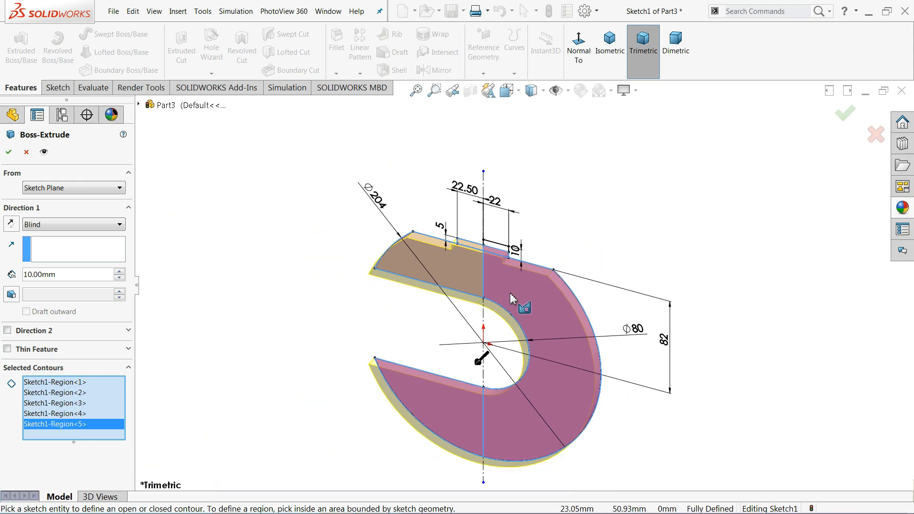
pyautogui.scroll(-4, 541, 435)
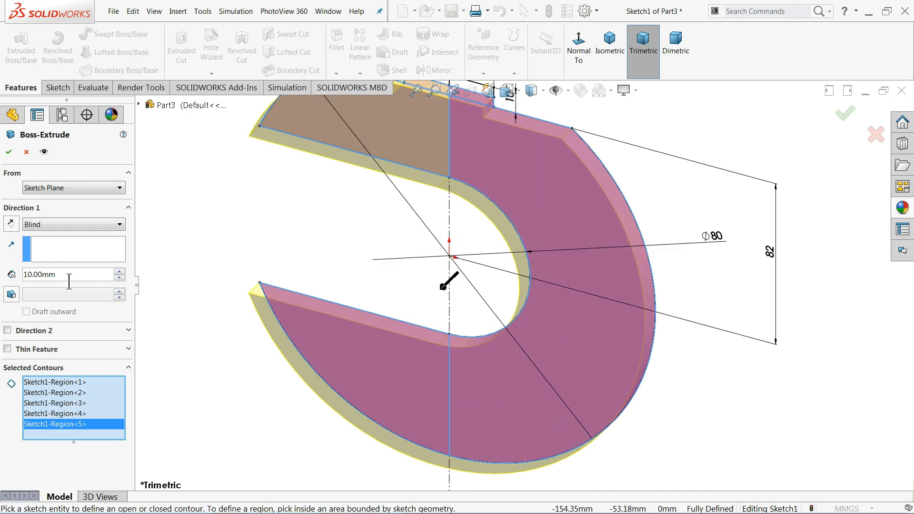
pyautogui.write('1')
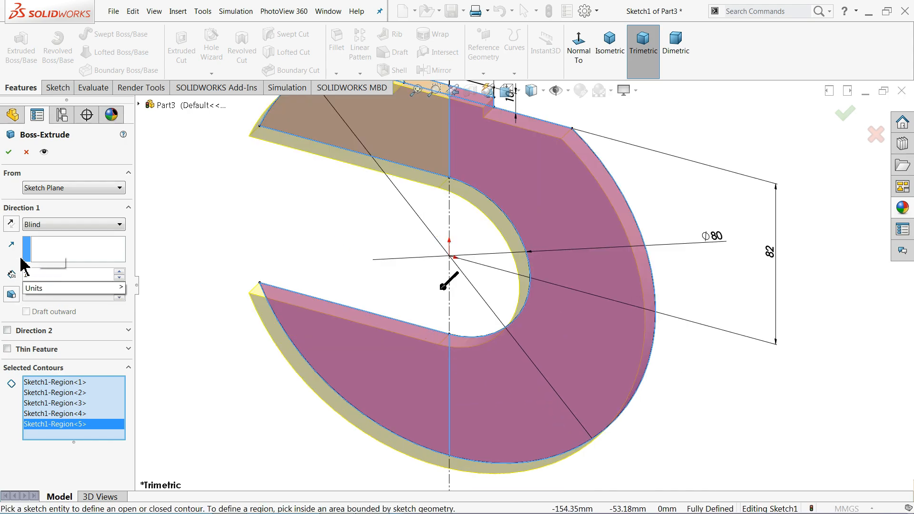
pyautogui.write('78')
pyautogui.click(95, 224)
pyautogui.click(66, 235)
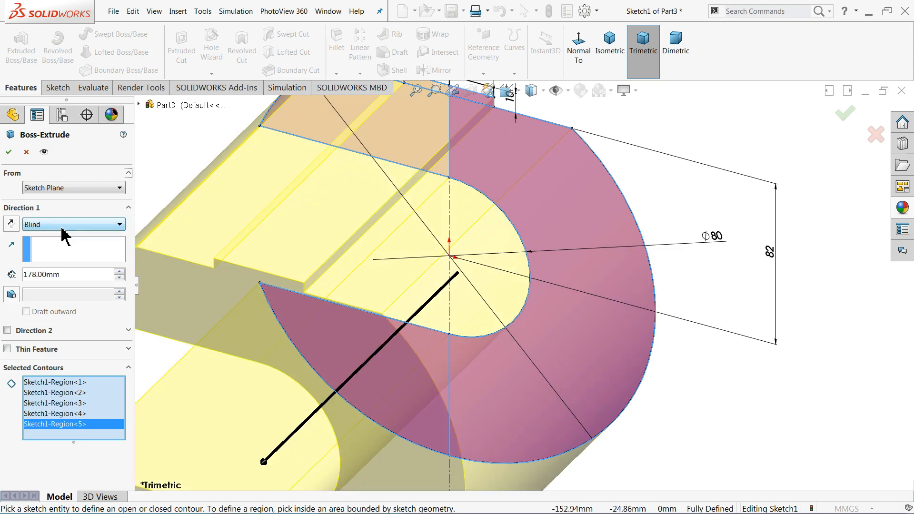
pyautogui.click(56, 227)
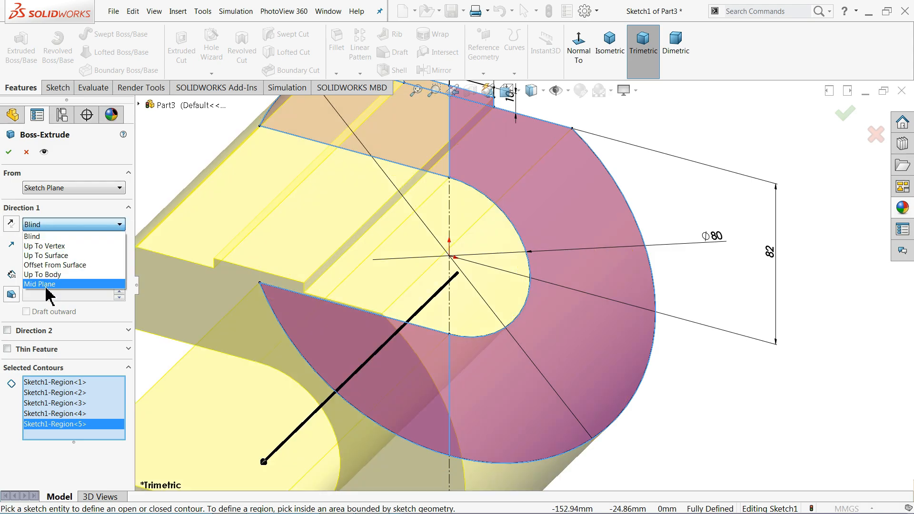
pyautogui.click(46, 284)
pyautogui.scroll(5, 476, 290)
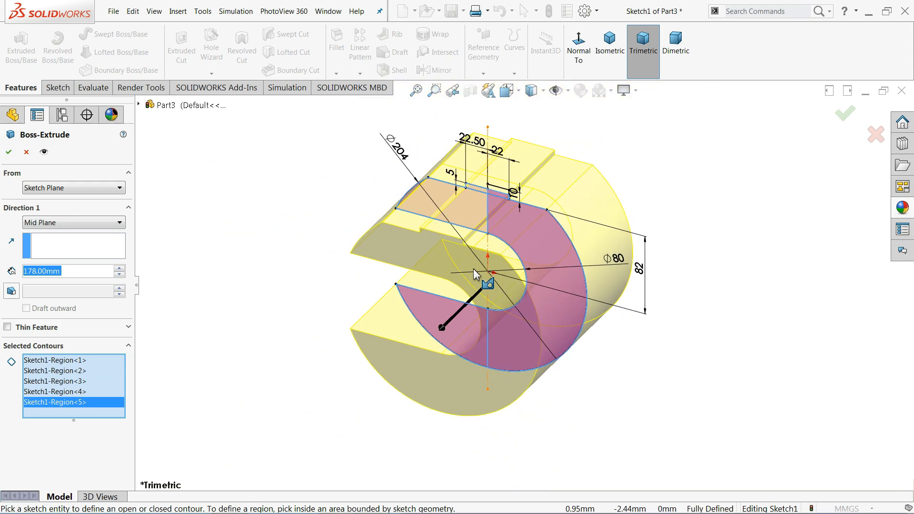
pyautogui.scroll(-4, 572, 234)
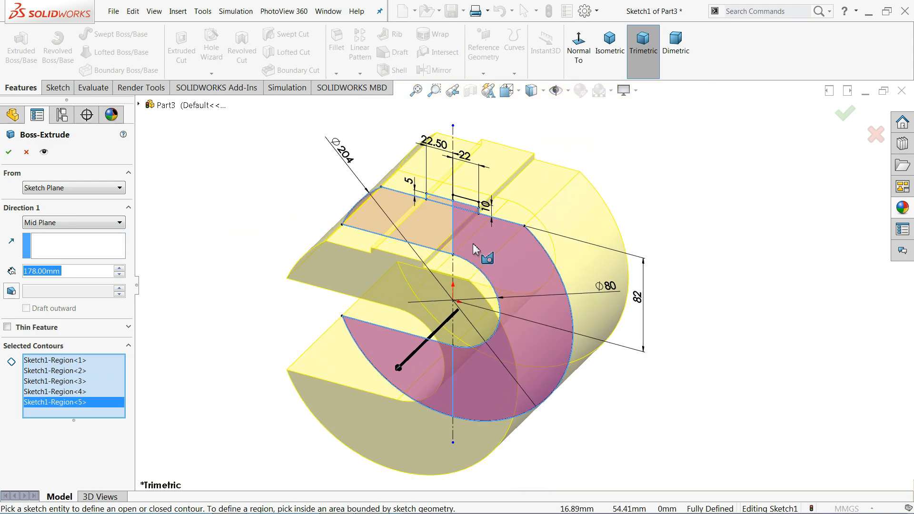
pyautogui.click(9, 152)
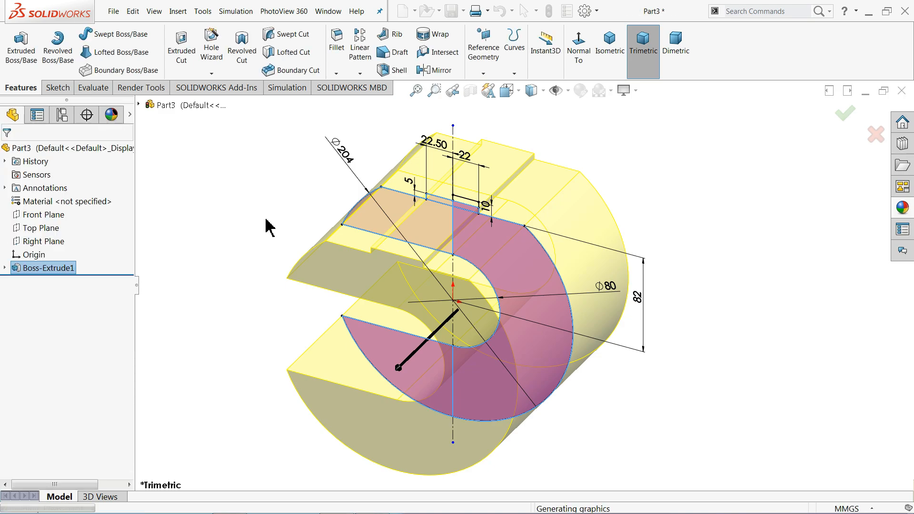
# Start a boss extrusion from Sketch1 with the small top region as the profile
pyautogui.click(6, 269)
pyautogui.click(45, 285)
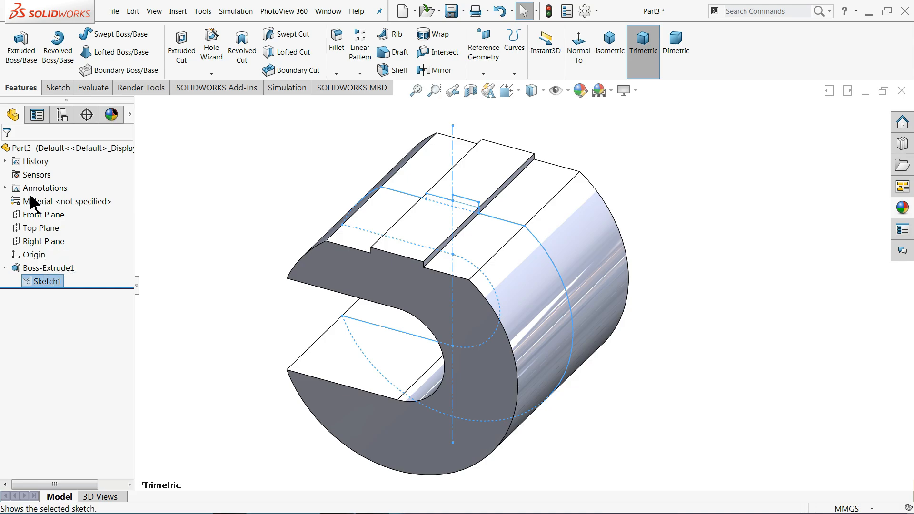
pyautogui.click(21, 52)
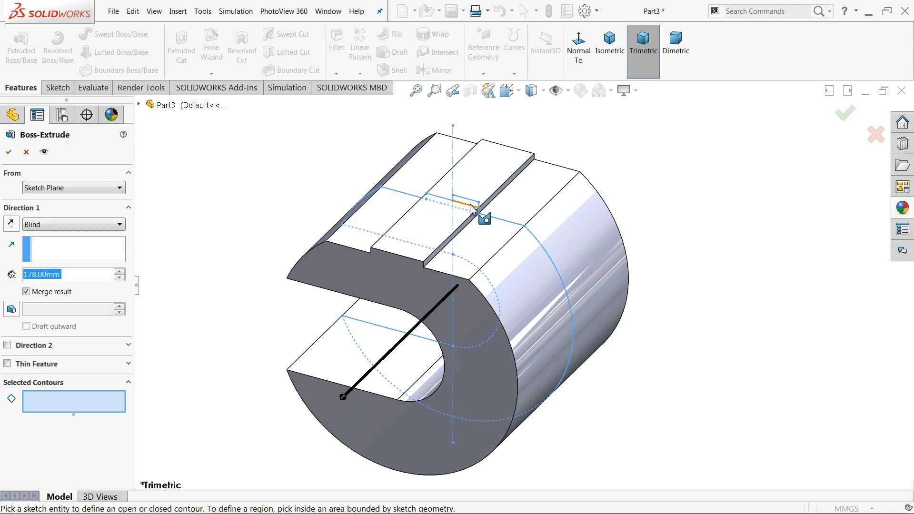
pyautogui.scroll(-4, 477, 210)
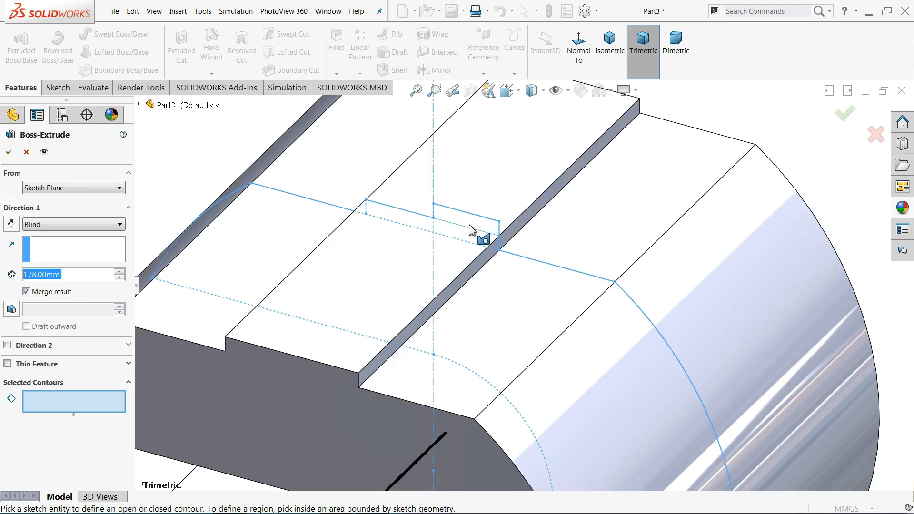
pyautogui.click(476, 226)
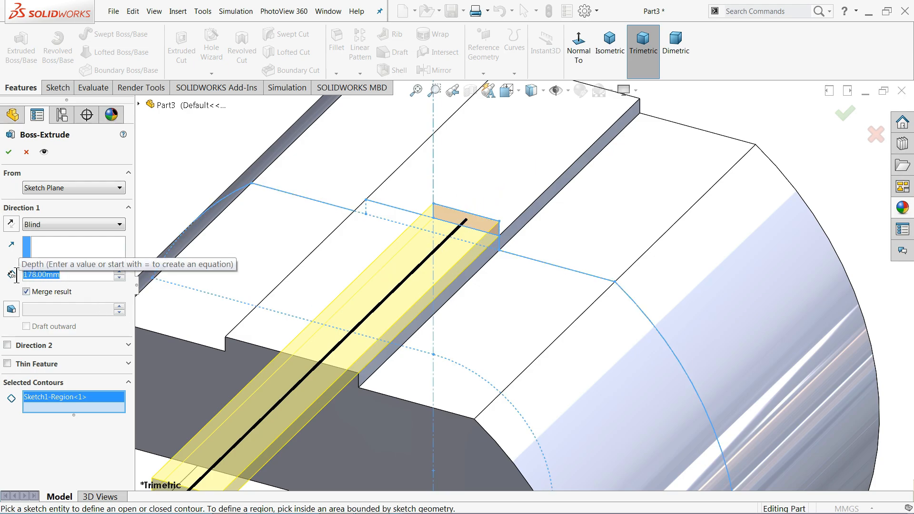
# Extrude the block 89 mm (178/2) in Direction 1 and 13 mm (102-89) in Direction 2
pyautogui.click(82, 279)
pyautogui.write('/2')
pyautogui.moveTo(78, 288)
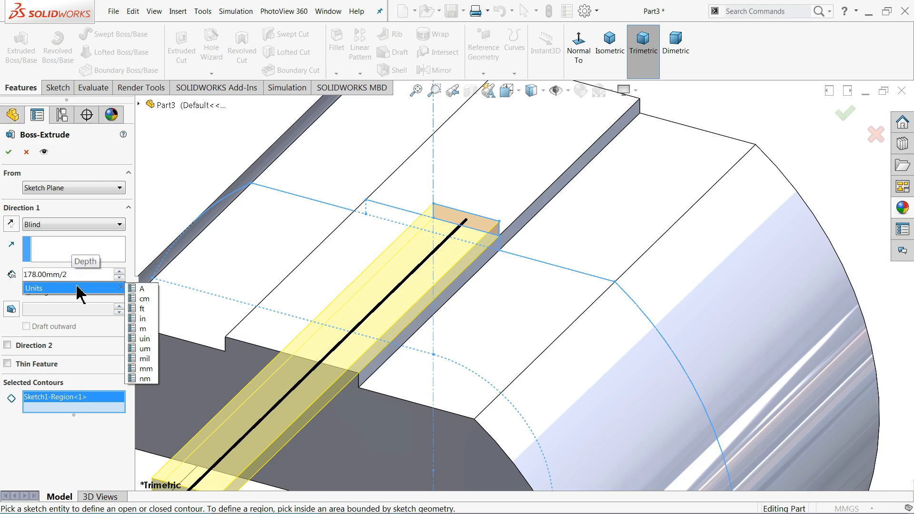
pyautogui.press('Return')
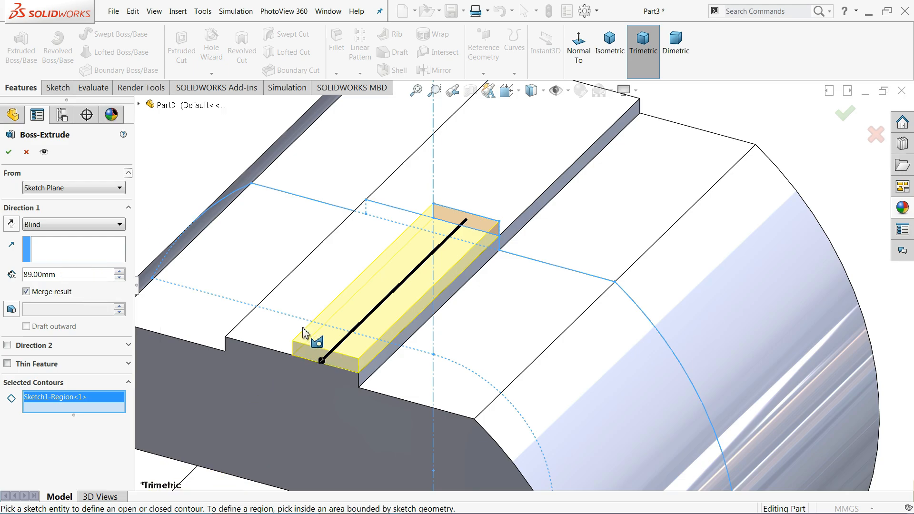
pyautogui.click(7, 345)
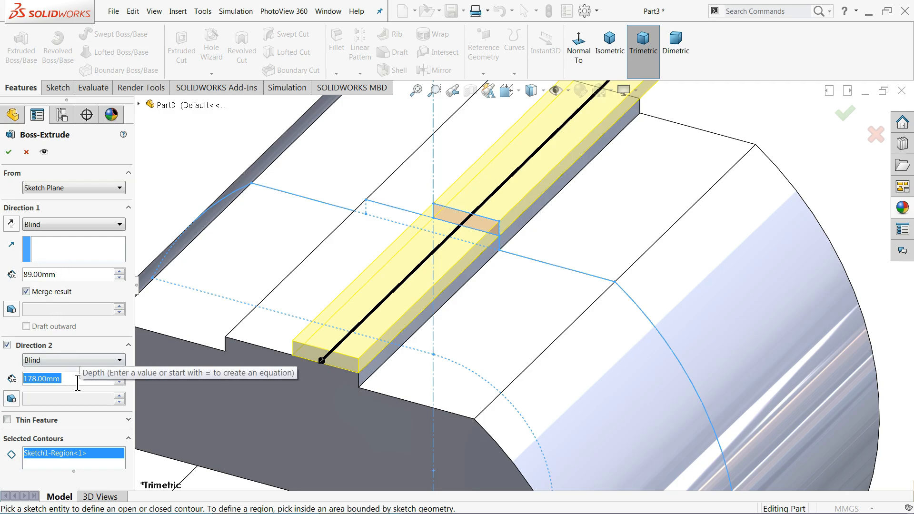
pyautogui.write('102-')
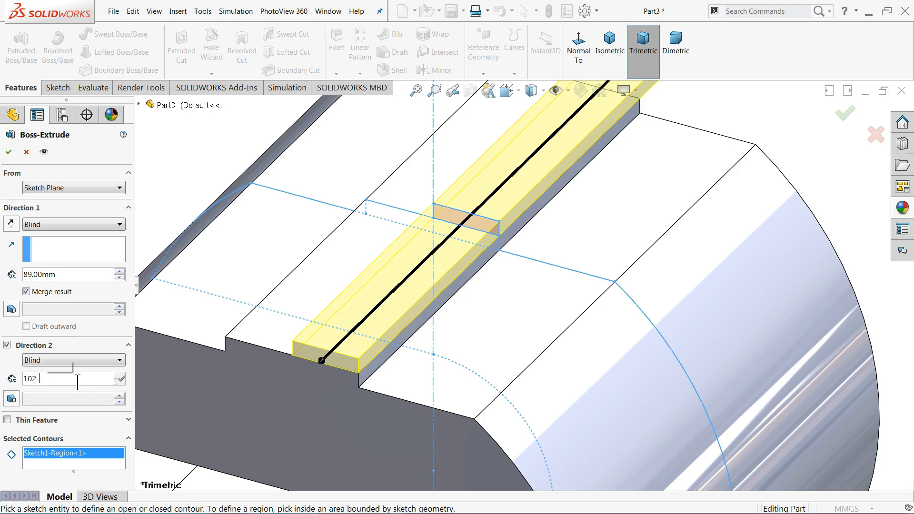
pyautogui.write('89')
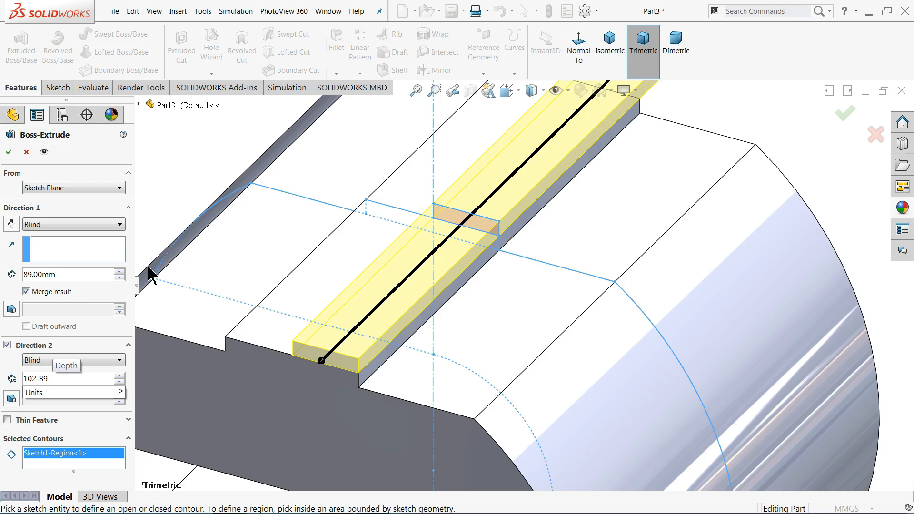
pyautogui.press('Return')
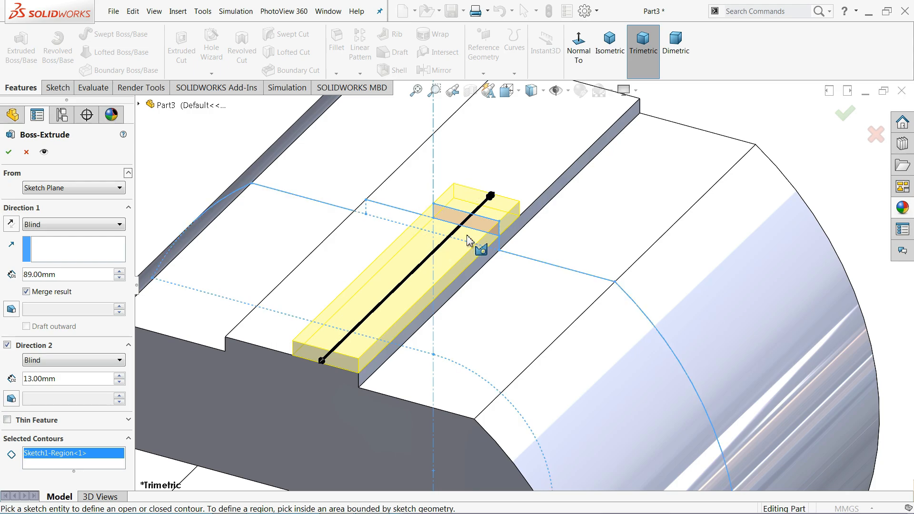
pyautogui.click(8, 152)
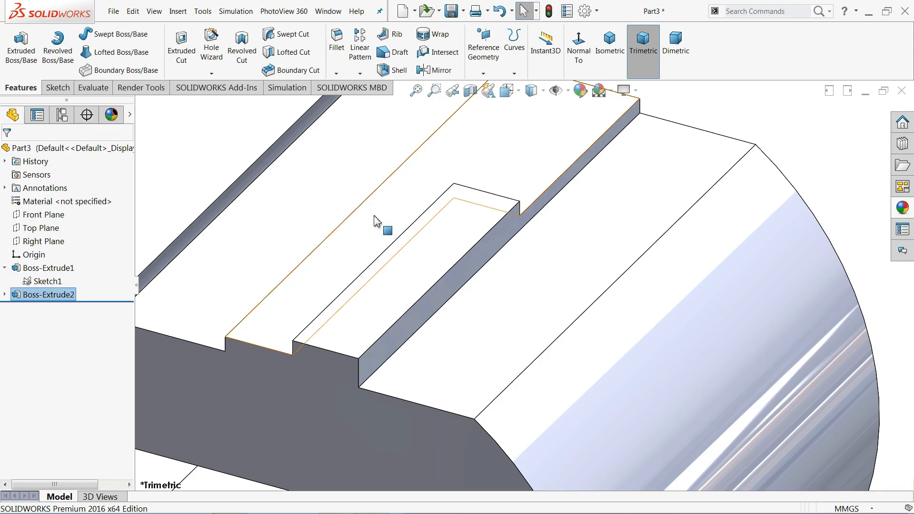
# Zoom out to the whole part and switch off RealView Graphics
pyautogui.scroll(4, 376, 221)
pyautogui.scroll(2, 375, 220)
pyautogui.scroll(-4, 555, 383)
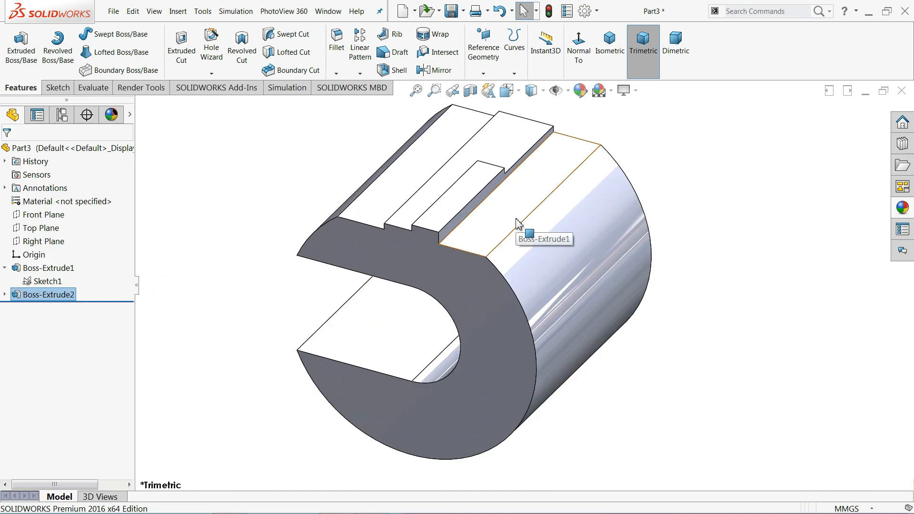
pyautogui.click(623, 90)
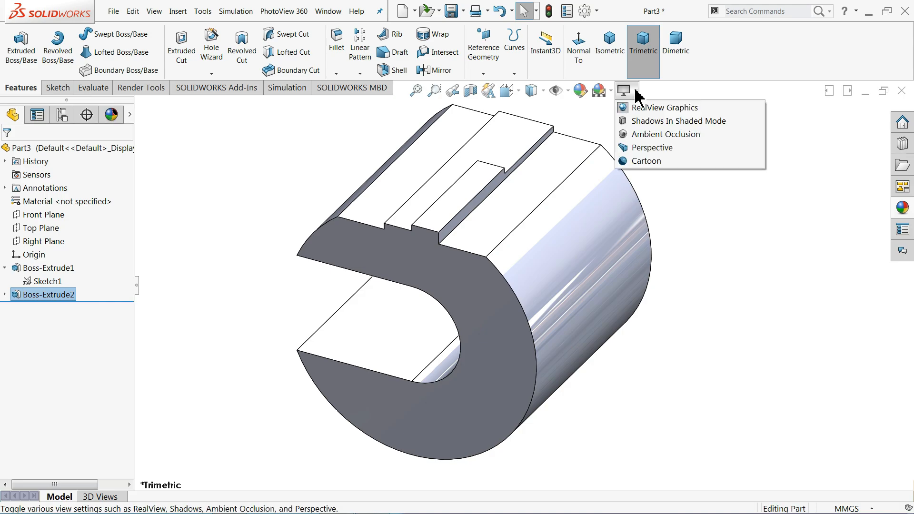
pyautogui.click(640, 104)
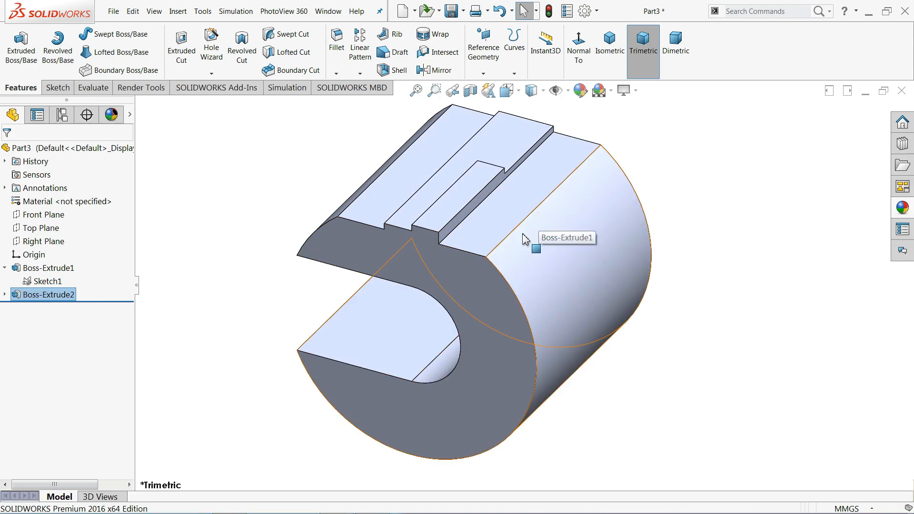
# Return to the exercise 81 drawing and pan over the 178 dimension and the ALL DIMENSION IN MM note
pyautogui.hotkey('alt', 'Tab')
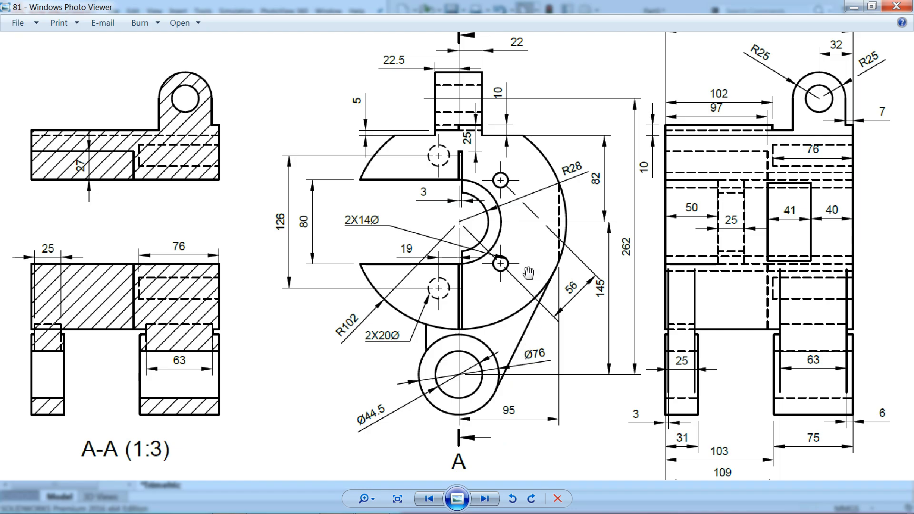
pyautogui.moveTo(531, 249); pyautogui.dragTo(525, 267)
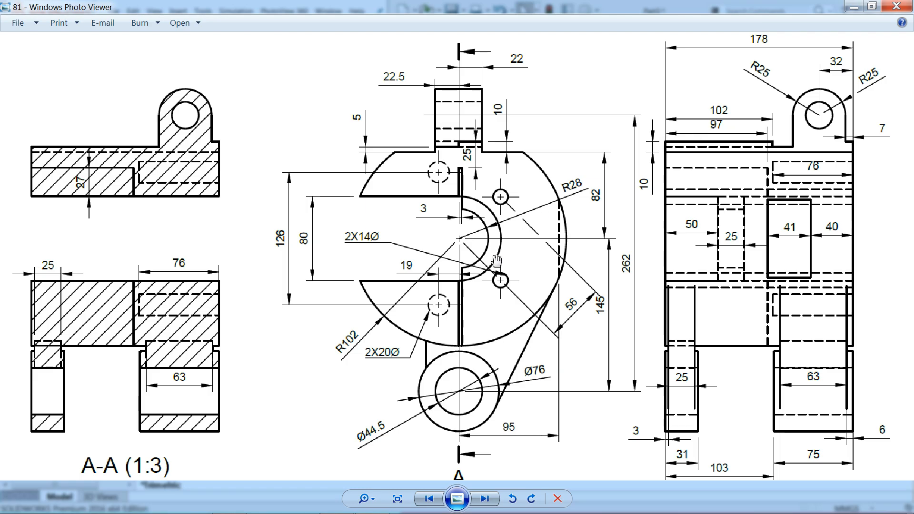
pyautogui.moveTo(498, 298); pyautogui.dragTo(503, 241)
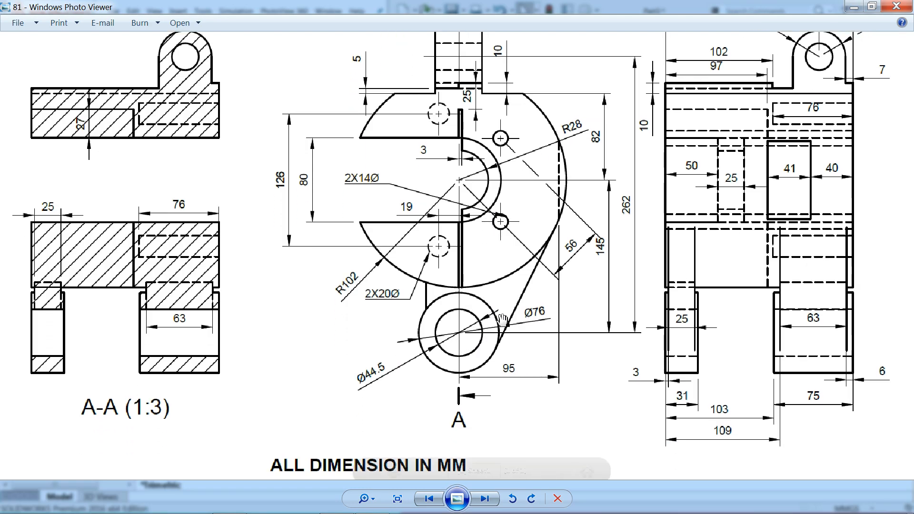
pyautogui.scroll(-2, 609, 257)
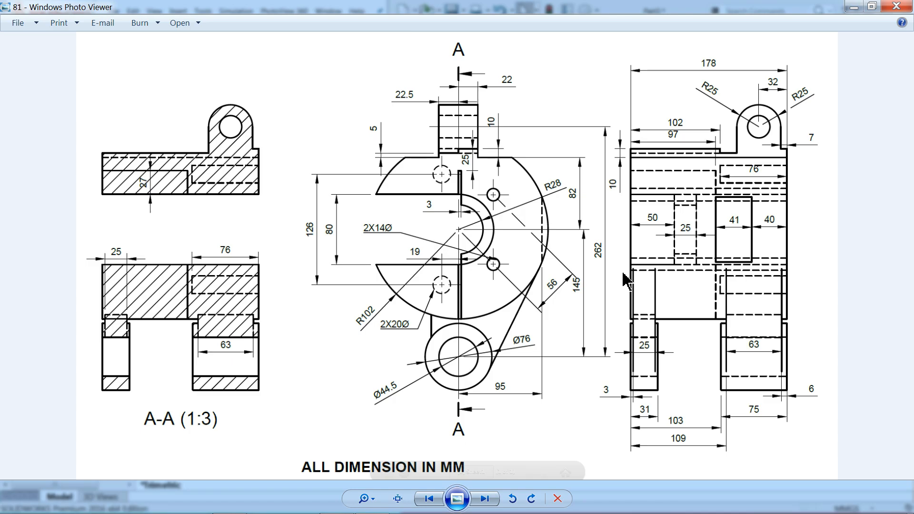
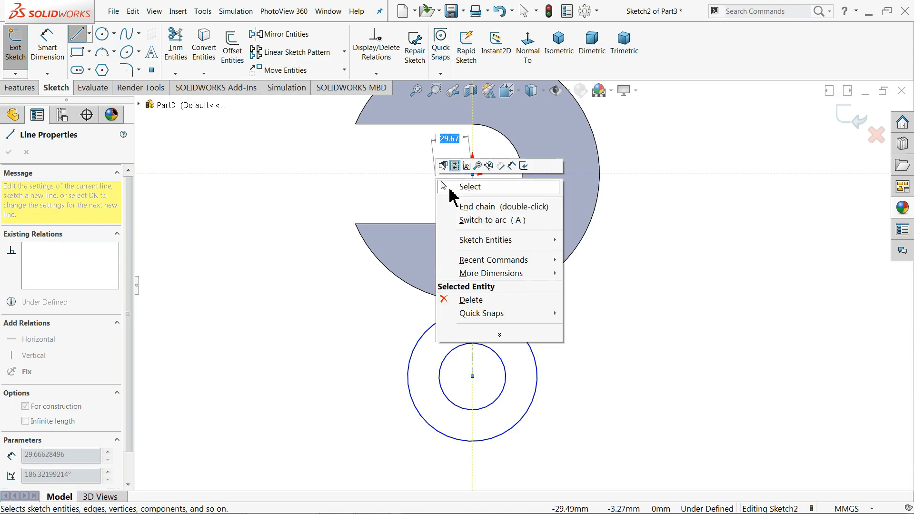
# End the open line and dimension the vertical centerline at 145
pyautogui.click(458, 186)
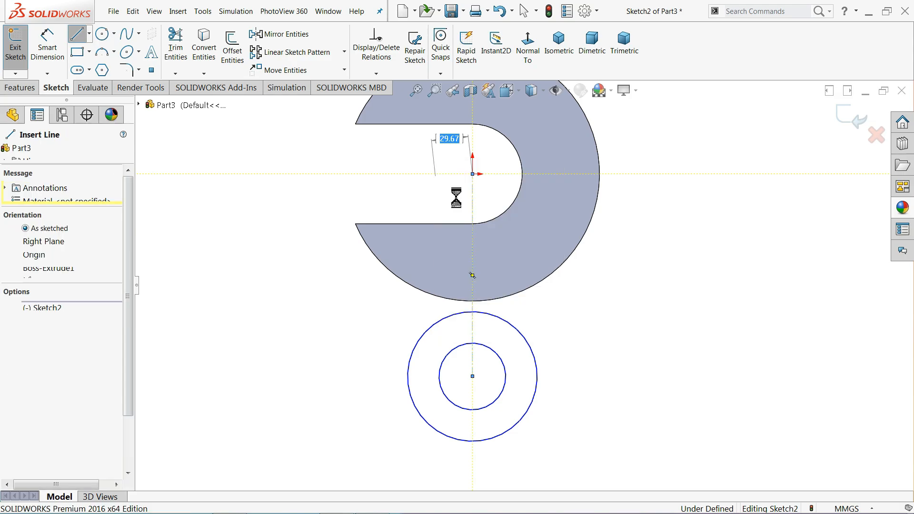
pyautogui.click(473, 224)
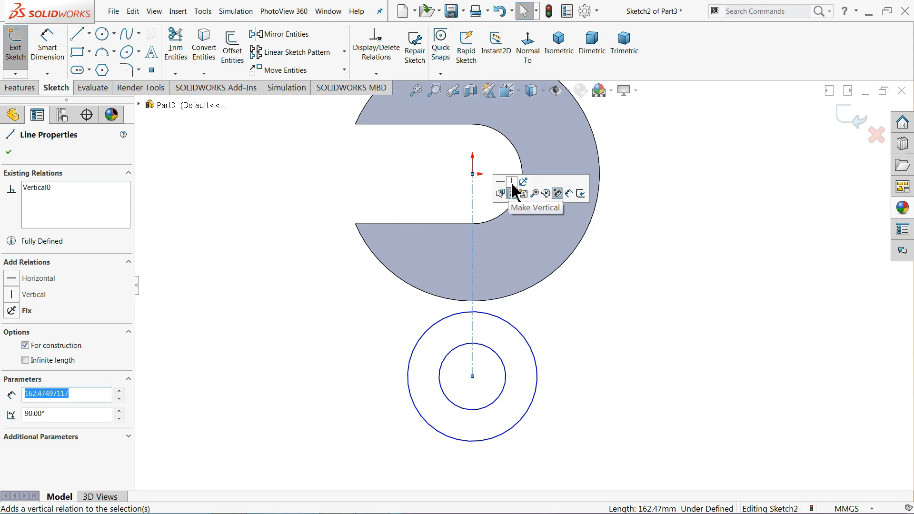
pyautogui.click(330, 153)
pyautogui.click(55, 53)
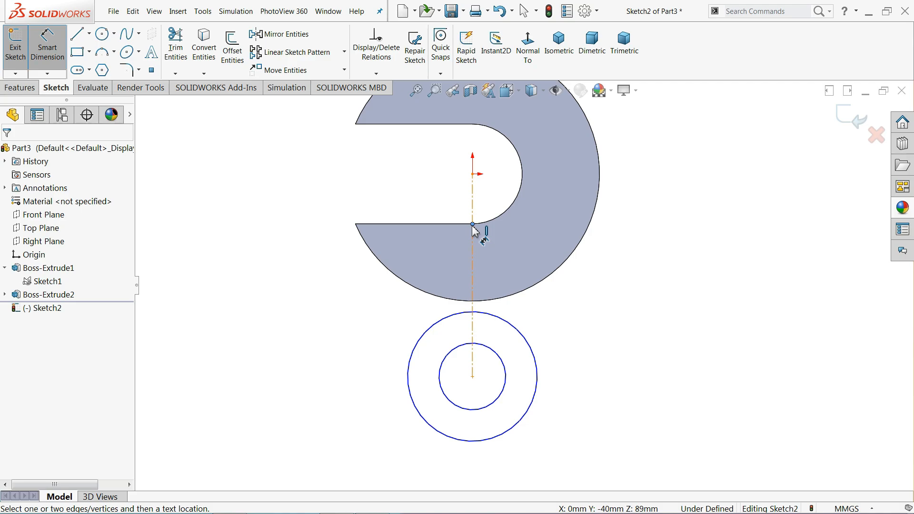
pyautogui.click(486, 251)
pyautogui.click(656, 252)
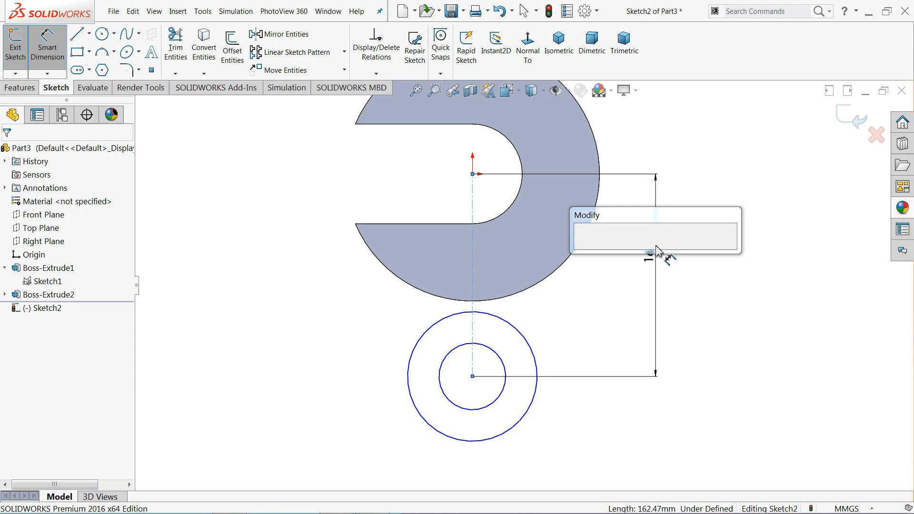
pyautogui.write('145')
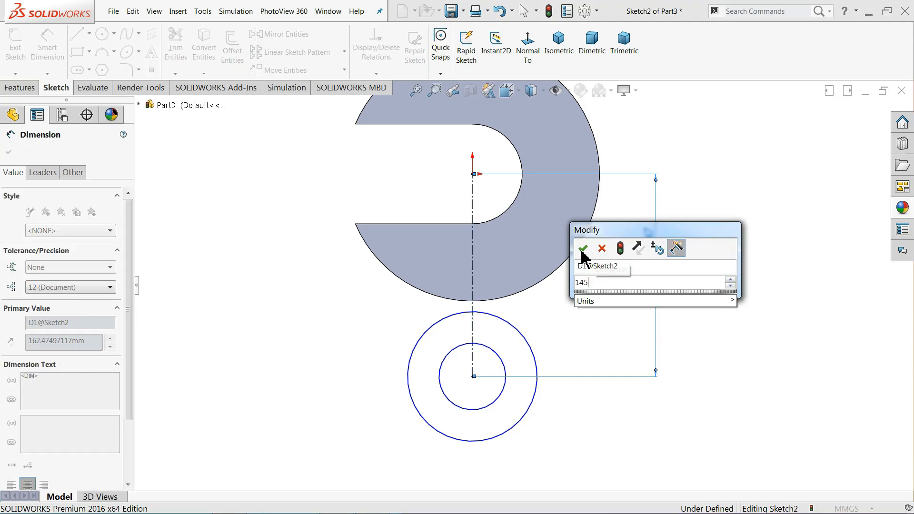
pyautogui.click(583, 249)
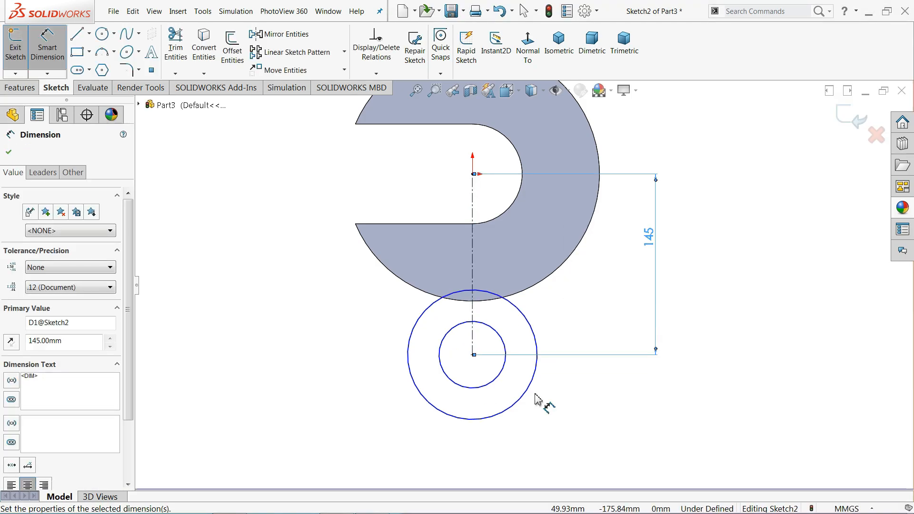
# Dimension the outer circle at Ø76 and the inner circle at Ø44.5
pyautogui.click(536, 399)
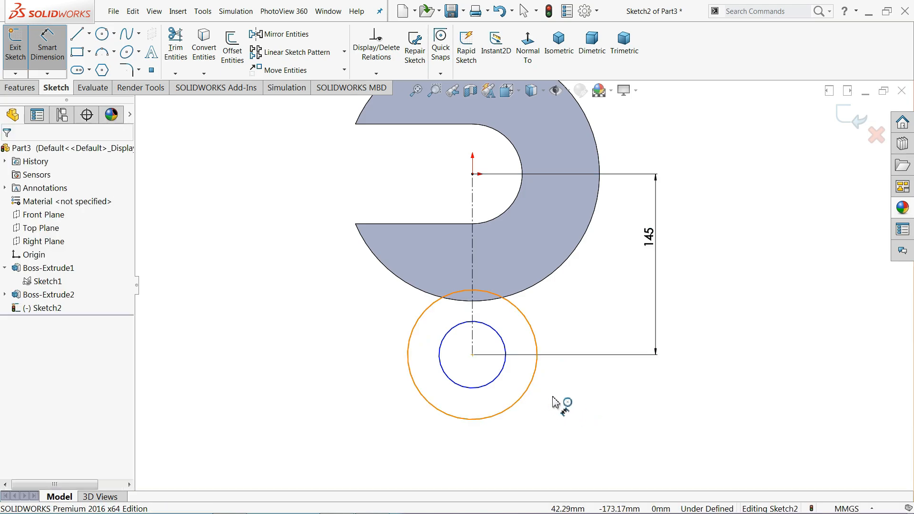
pyautogui.click(527, 394)
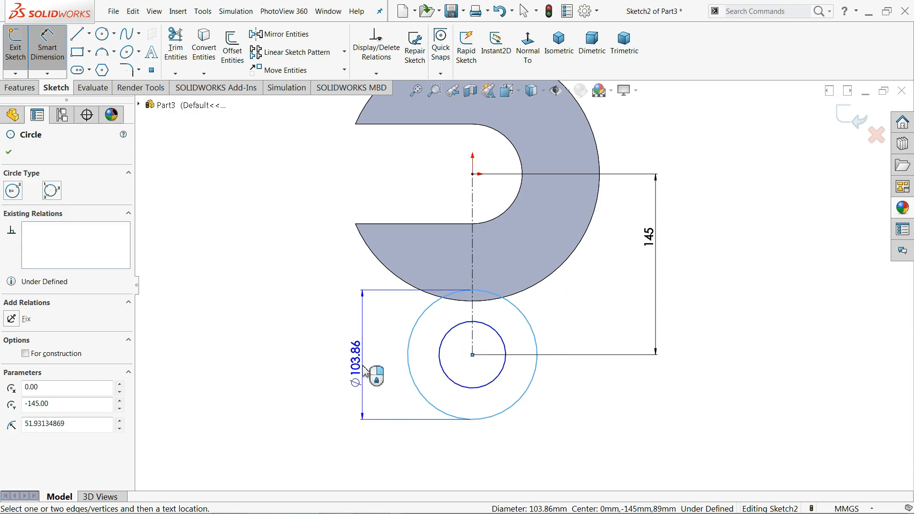
pyautogui.click(363, 370)
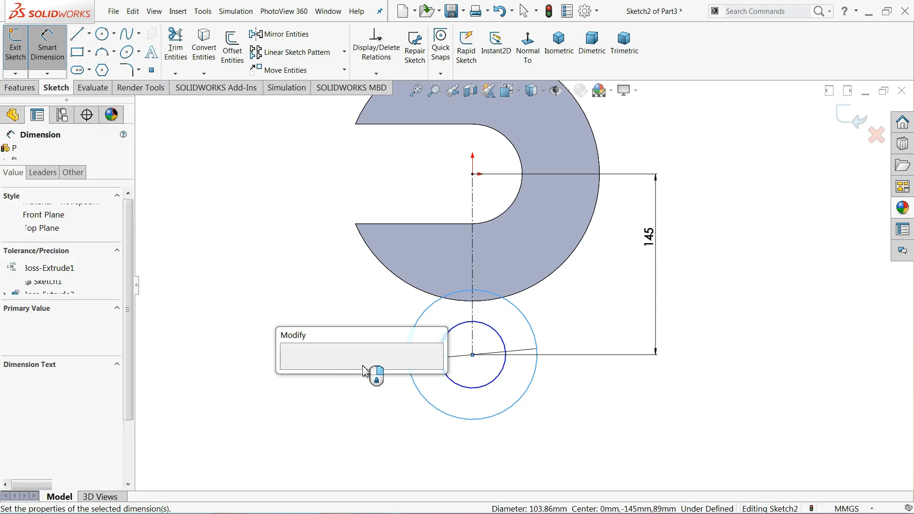
pyautogui.press('Return')
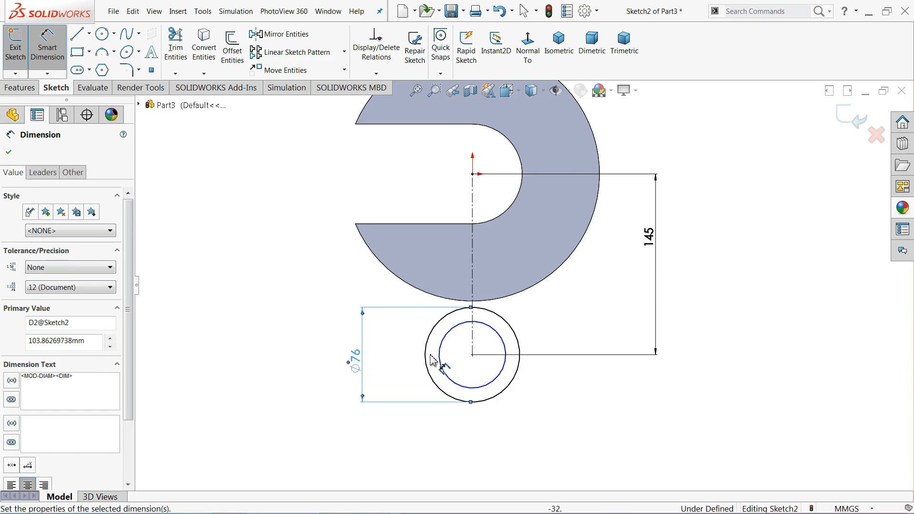
pyautogui.click(440, 353)
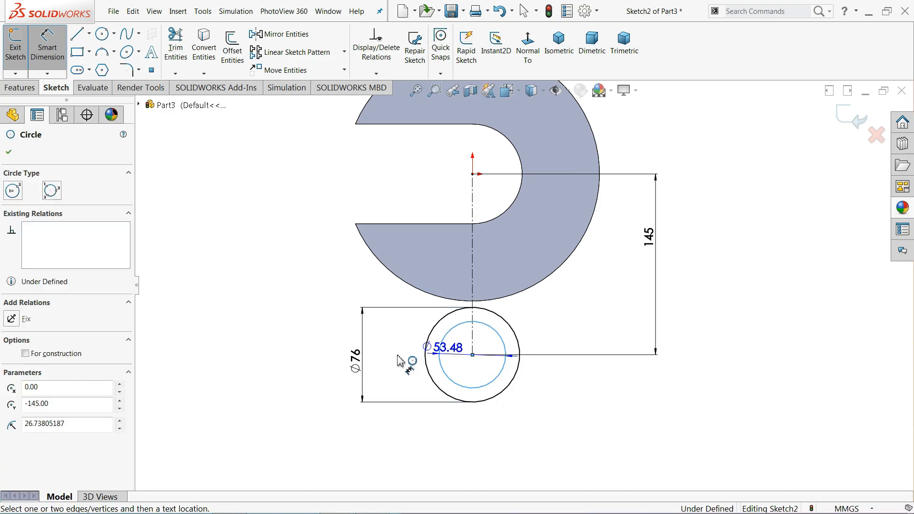
pyautogui.click(401, 362)
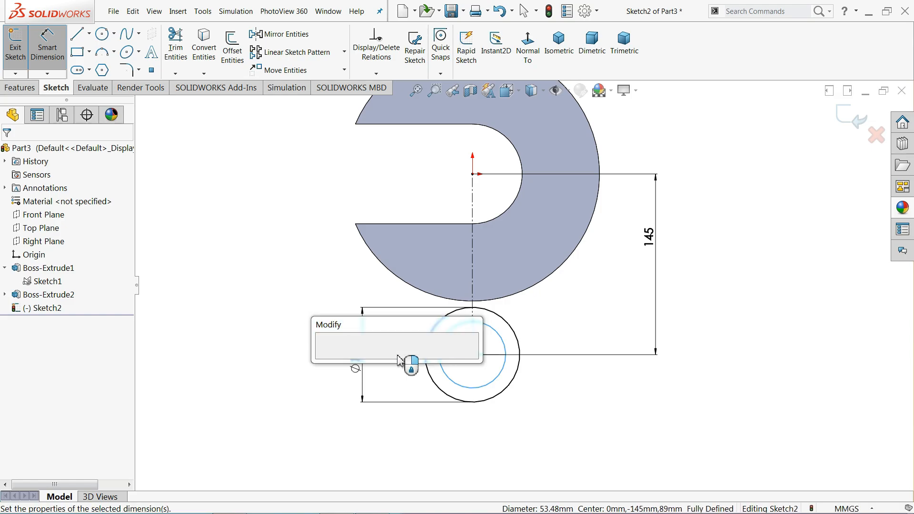
pyautogui.write('44.5')
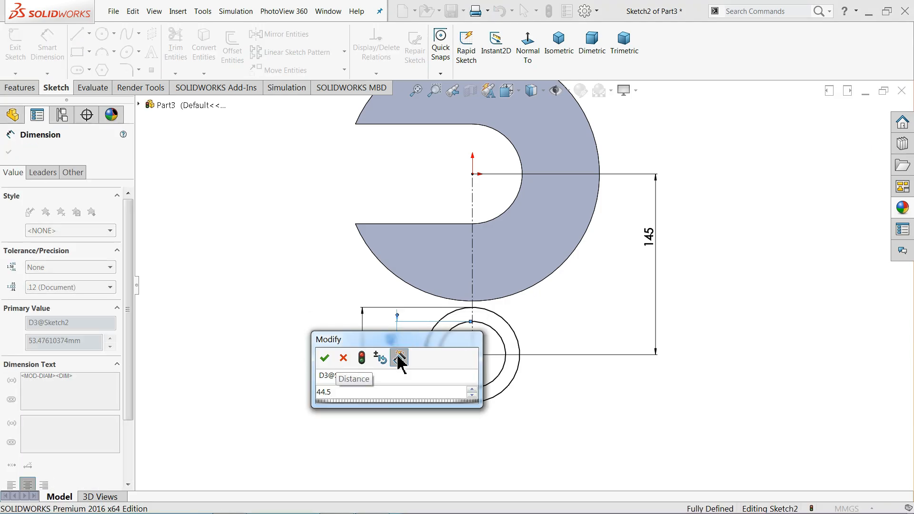
pyautogui.press('Return')
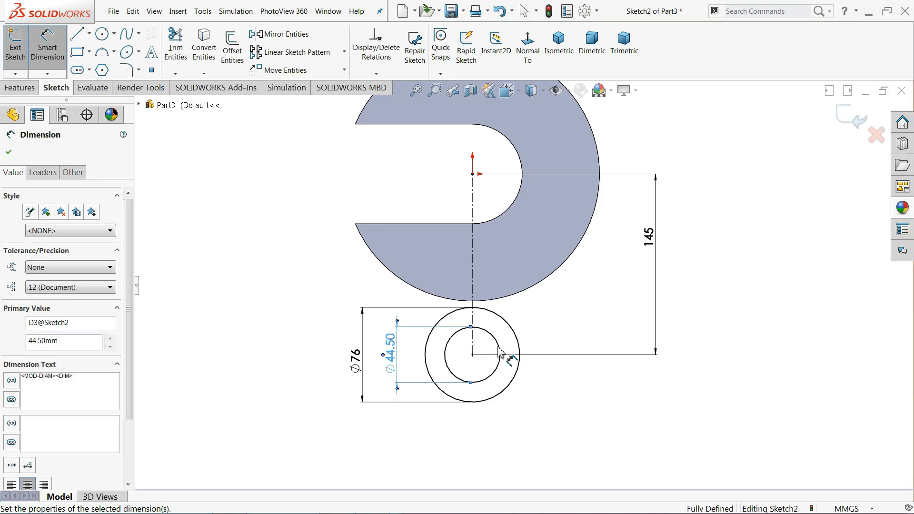
# Draw a slanted web line from the outer circle up to the body's rounded edge
pyautogui.click(77, 34)
pyautogui.scroll(-3, 569, 327)
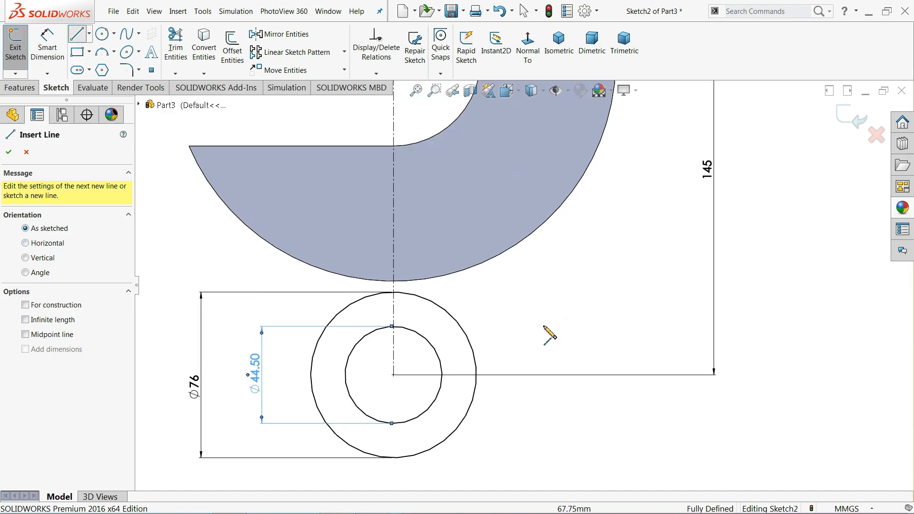
pyautogui.click(473, 350)
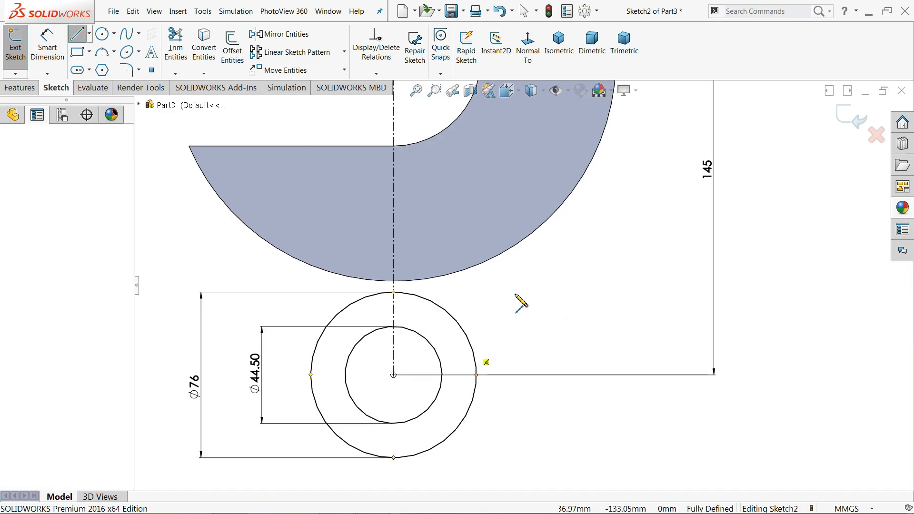
pyautogui.click(584, 173)
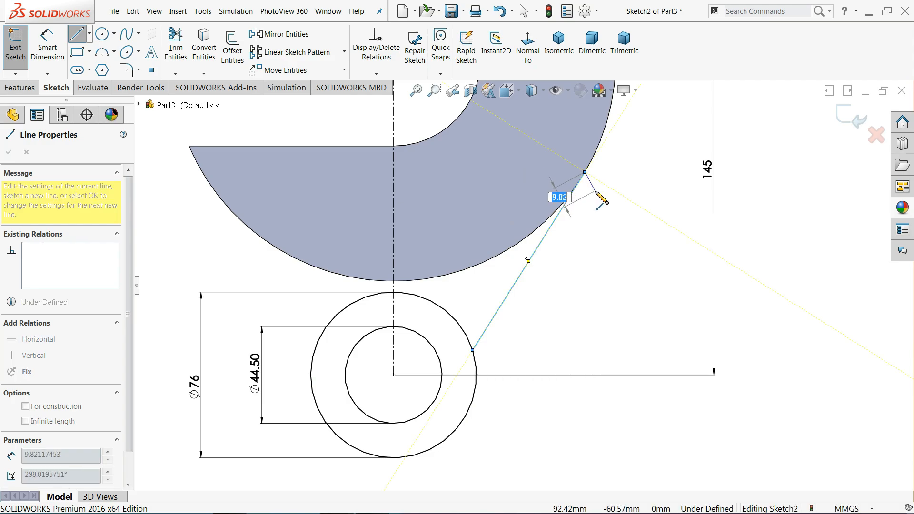
pyautogui.rightClick(598, 195)
pyautogui.click(603, 198)
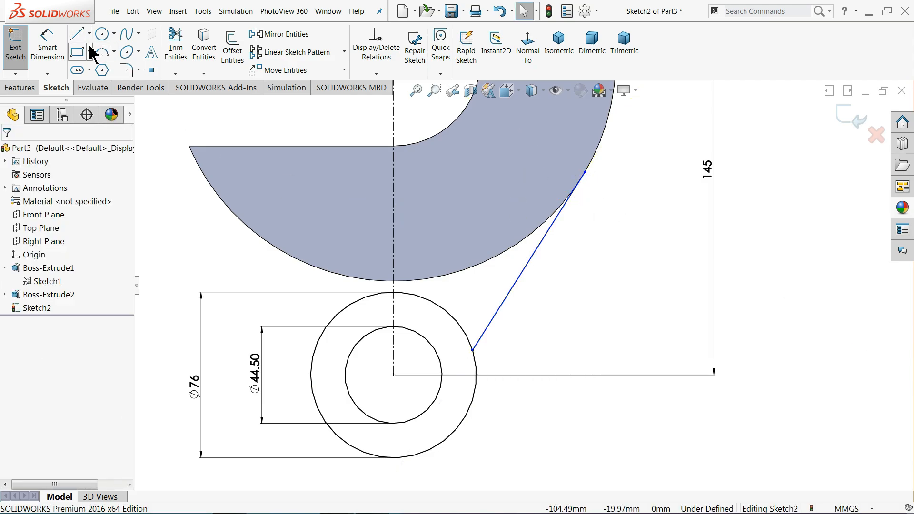
# Draw a short vertical line from the body's lower edge down to the Ø76 circle
pyautogui.click(77, 34)
pyautogui.scroll(-2, 369, 286)
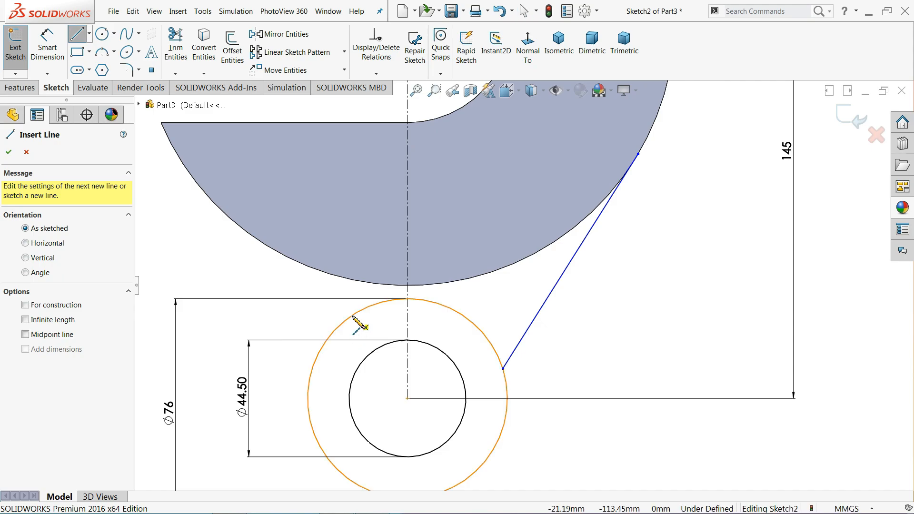
pyautogui.click(352, 316)
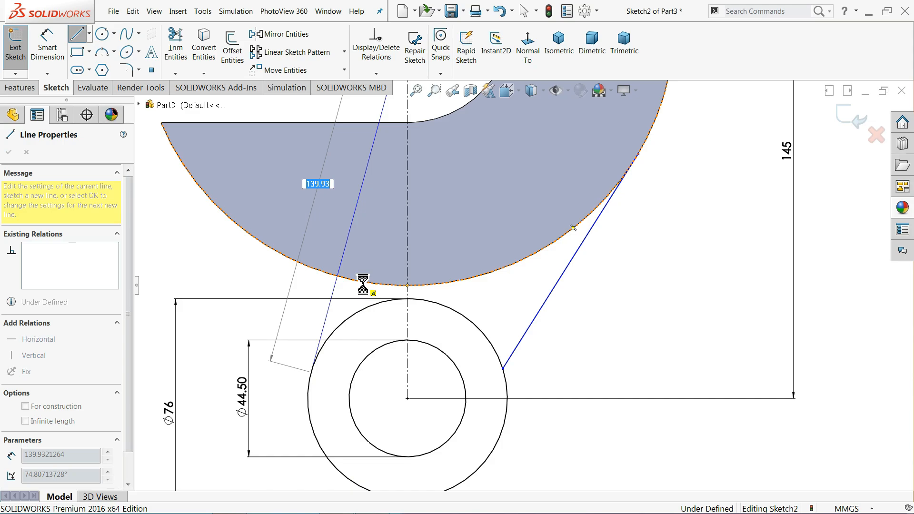
pyautogui.press('Escape')
pyautogui.click(78, 35)
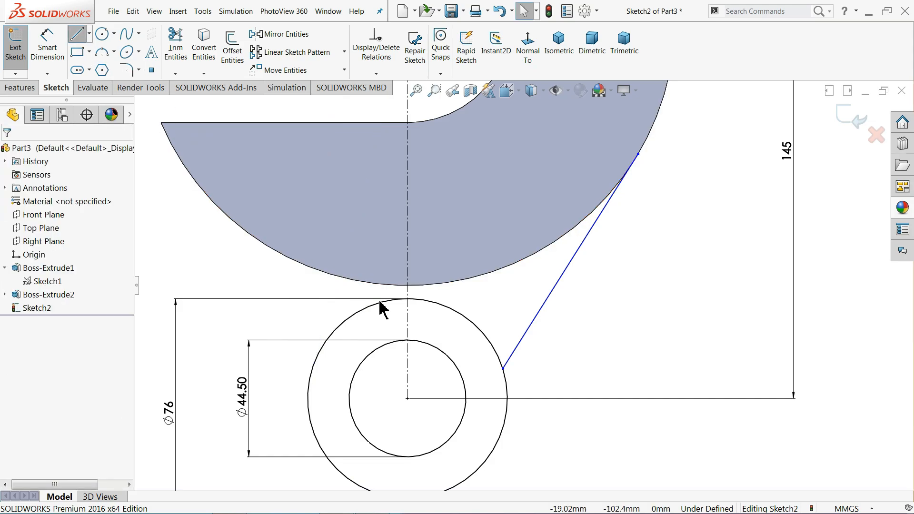
pyautogui.scroll(-2, 394, 310)
pyautogui.click(376, 278)
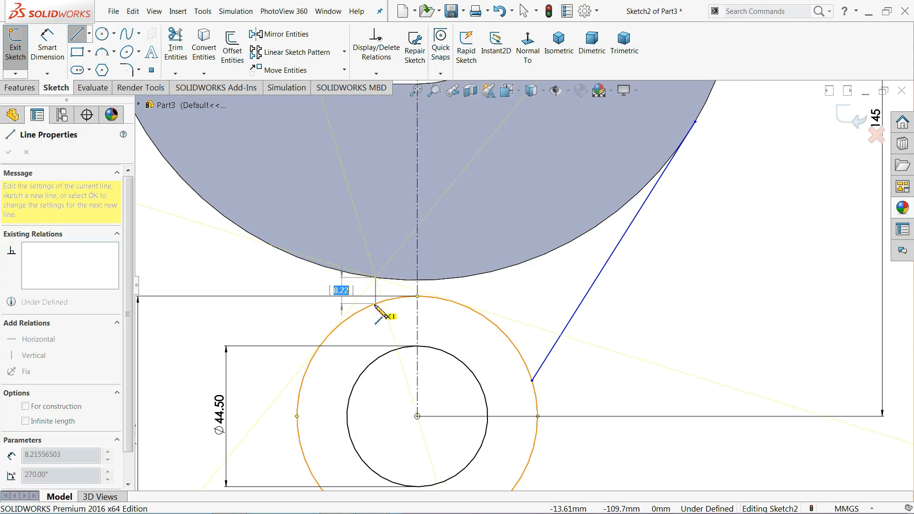
pyautogui.click(375, 303)
pyautogui.rightClick(280, 276)
pyautogui.click(299, 283)
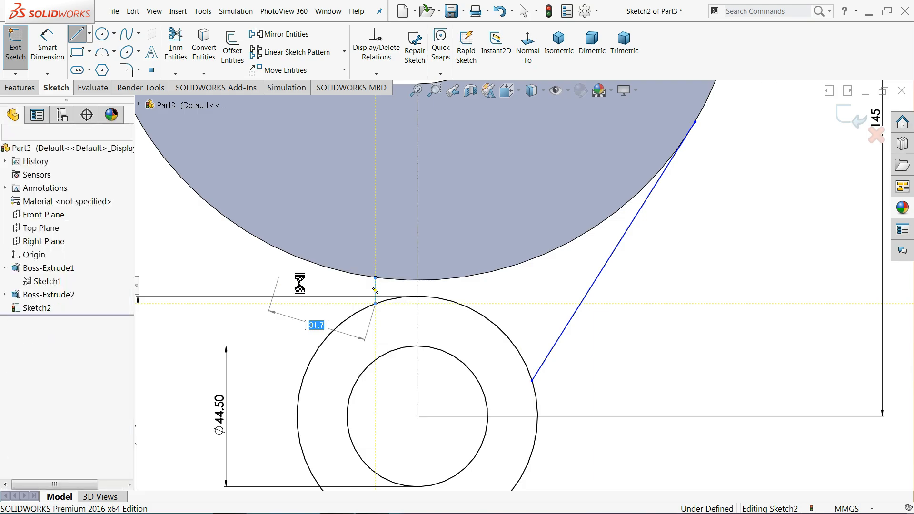
pyautogui.click(378, 295)
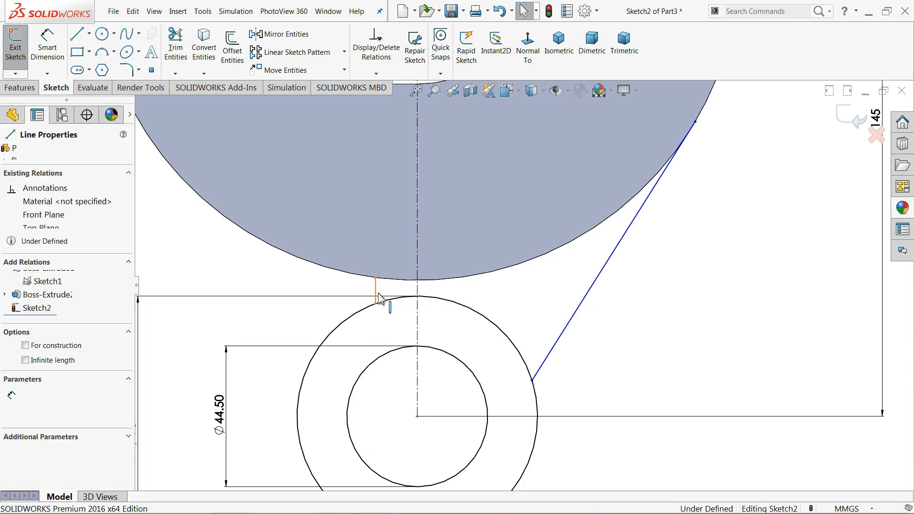
pyautogui.click(264, 267)
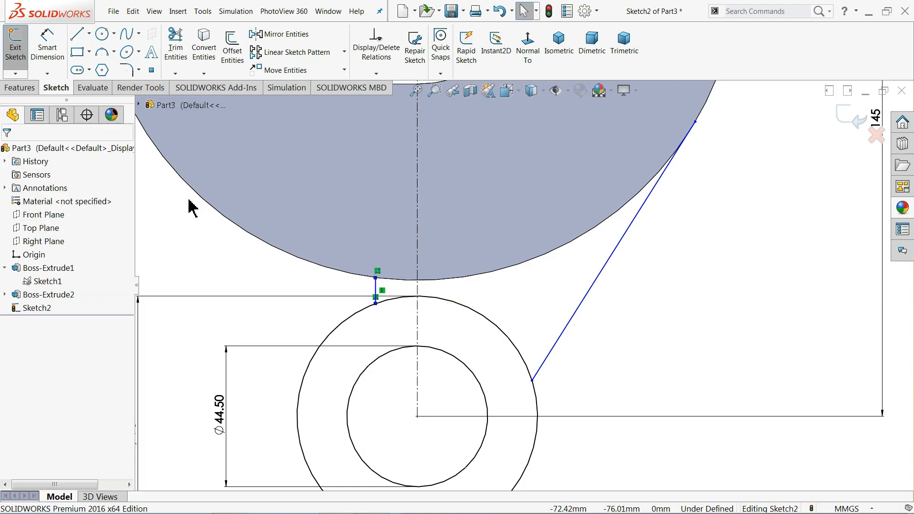
# Dimension the short vertical line 31 mm from the centerline and exit dimensioning
pyautogui.click(56, 50)
pyautogui.scroll(-5, 431, 280)
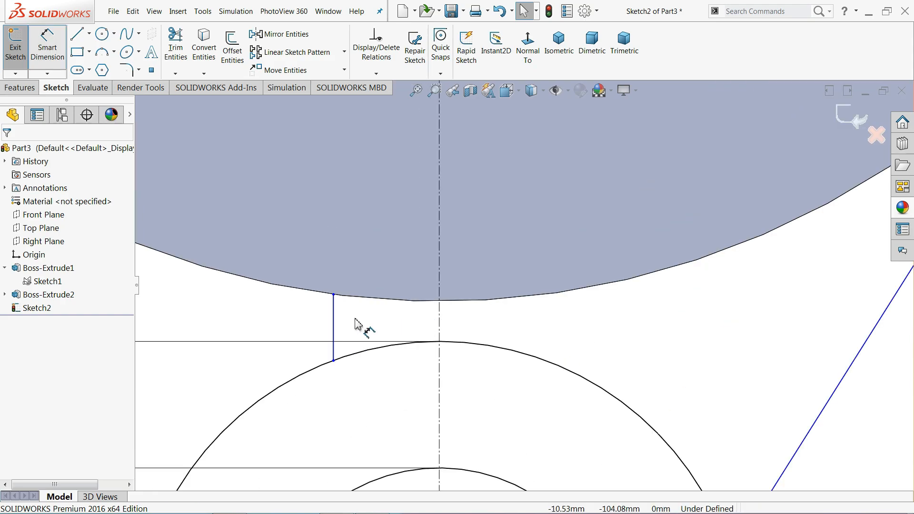
pyautogui.click(438, 327)
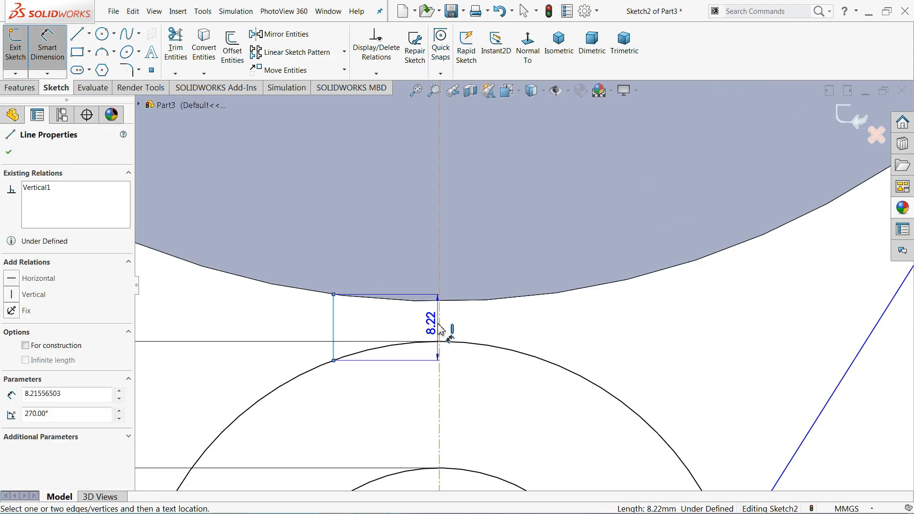
pyautogui.click(396, 323)
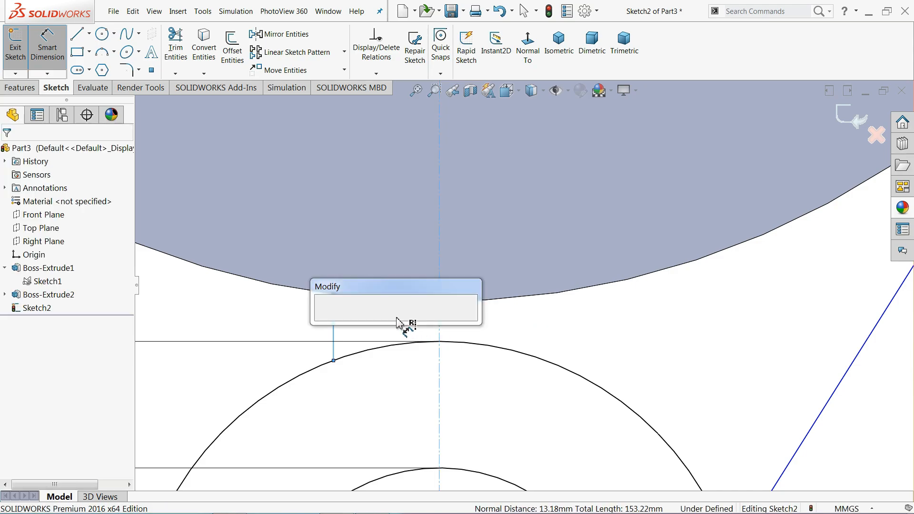
pyautogui.write('31')
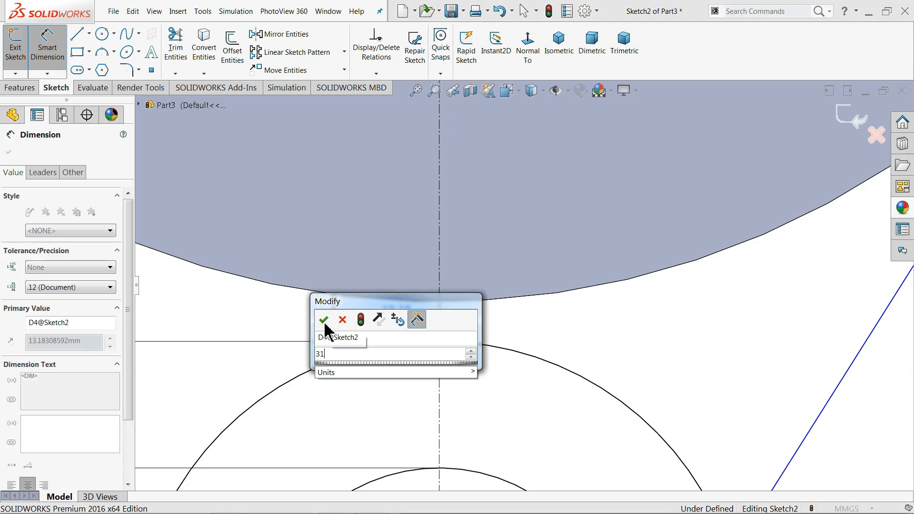
pyautogui.click(324, 321)
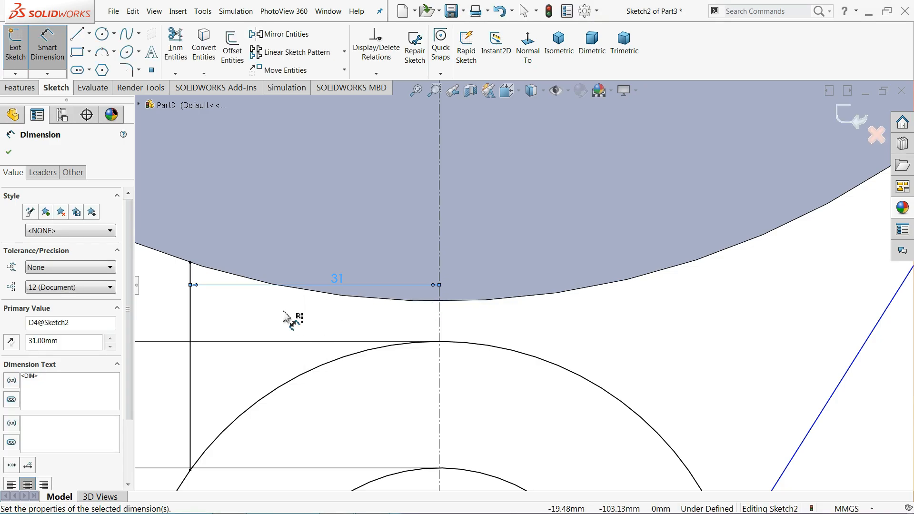
pyautogui.scroll(8, 362, 315)
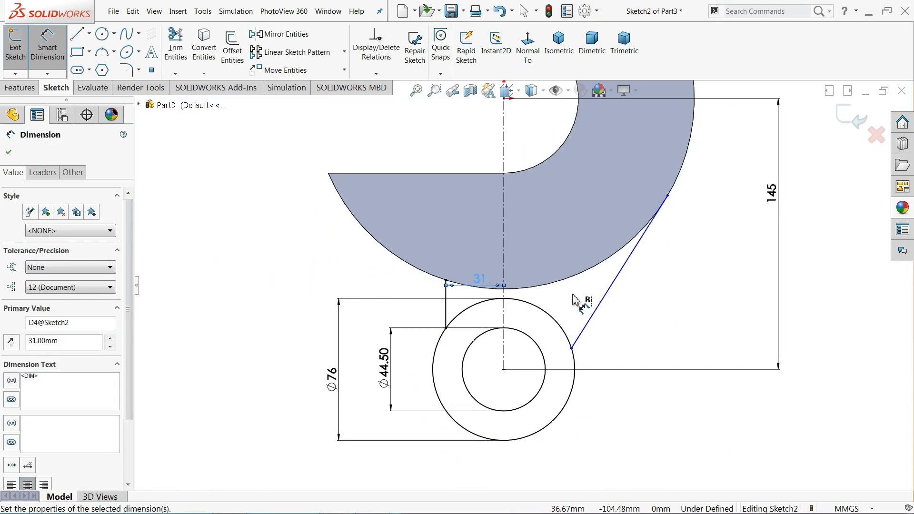
pyautogui.scroll(-2, 585, 302)
pyautogui.click(8, 152)
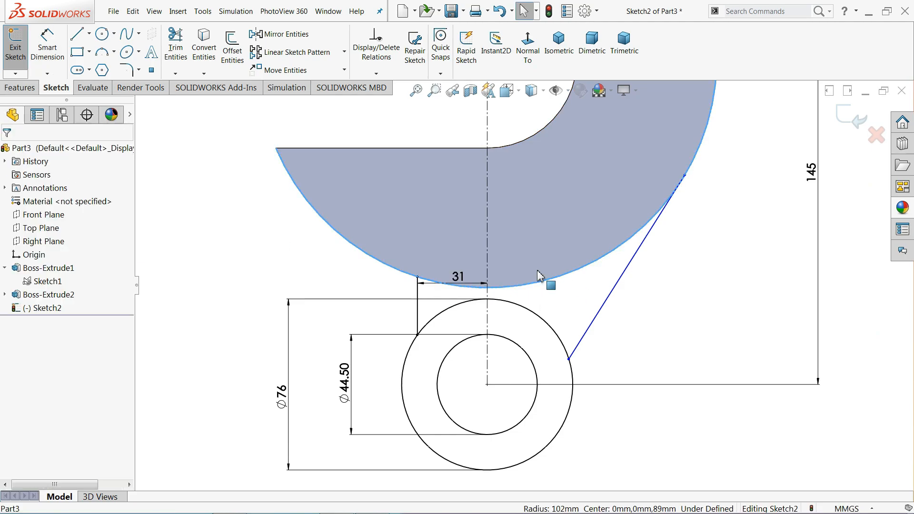
# Convert the body's front-face edges into the sketch and make the slanted line tangent to the copied arc
pyautogui.click(608, 238)
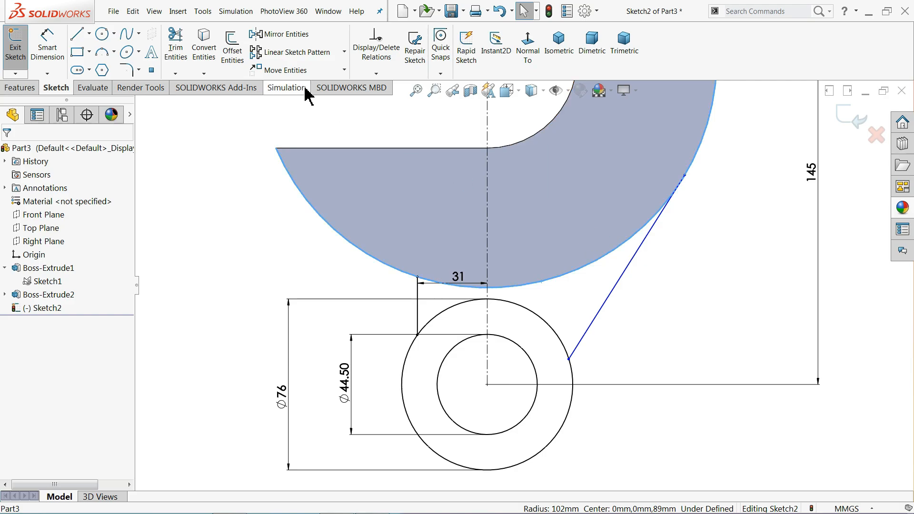
pyautogui.click(205, 58)
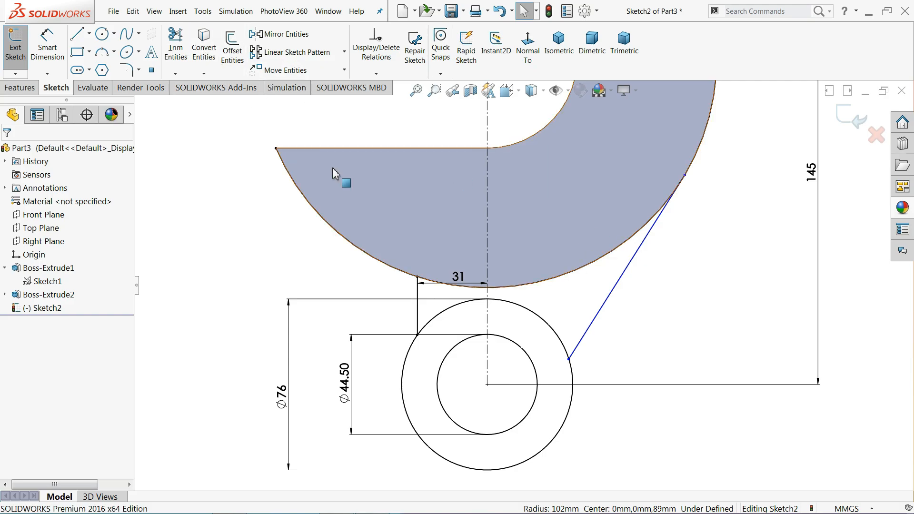
pyautogui.click(691, 178)
pyautogui.click(629, 238)
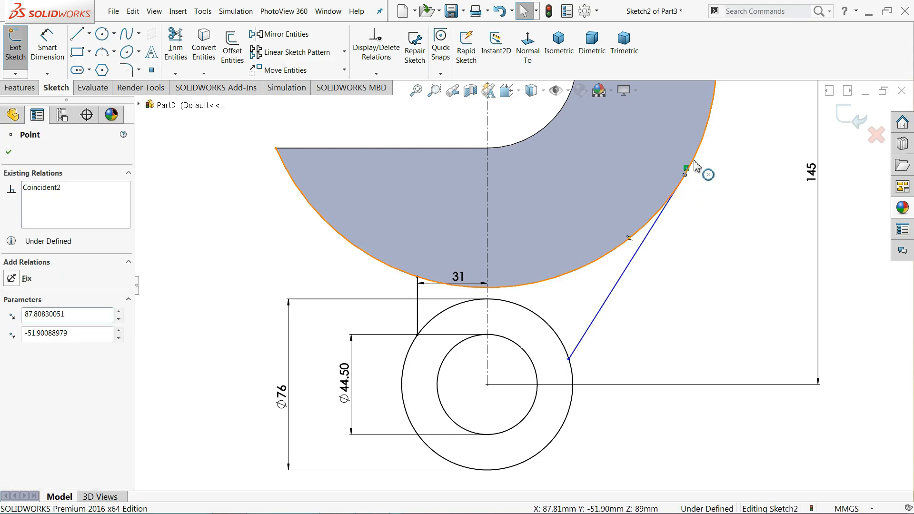
pyautogui.keyDown('ctrl'); pyautogui.click(629, 238); pyautogui.keyUp('ctrl')
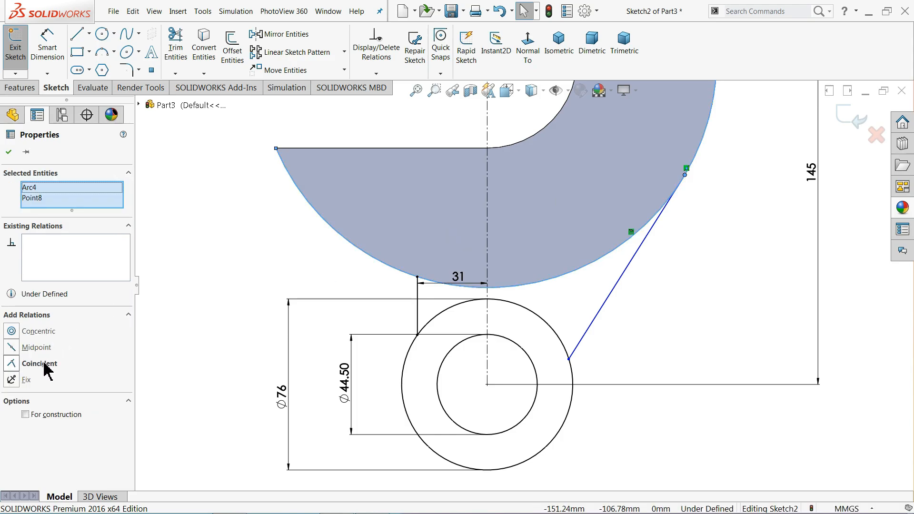
pyautogui.click(183, 302)
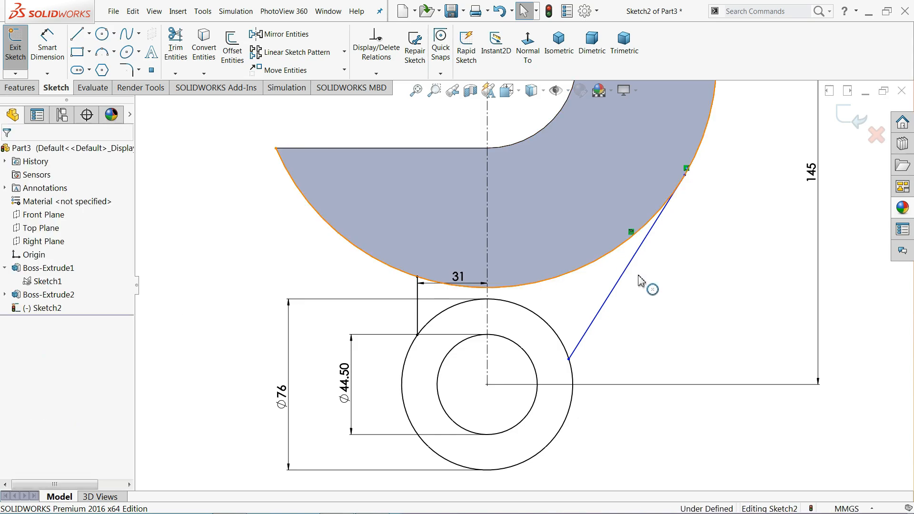
pyautogui.click(624, 243)
pyautogui.keyDown('ctrl'); pyautogui.click(626, 270); pyautogui.keyUp('ctrl')
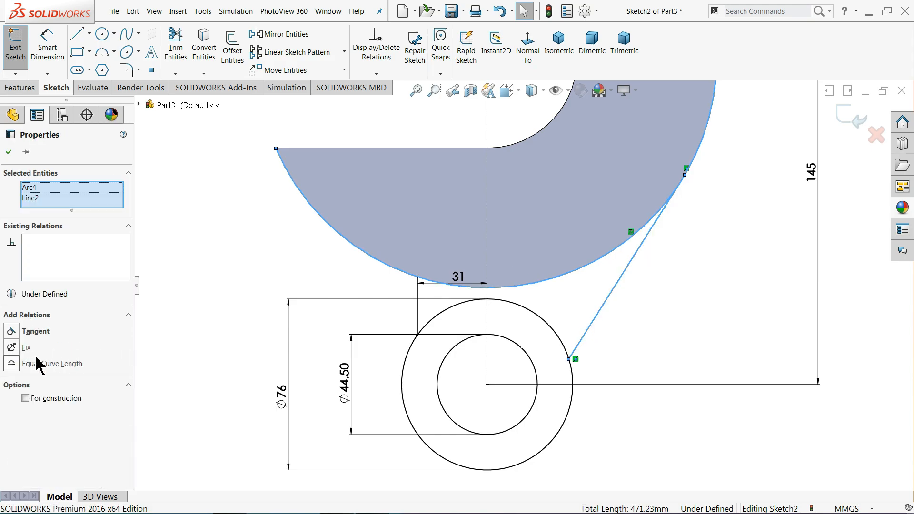
pyautogui.click(36, 332)
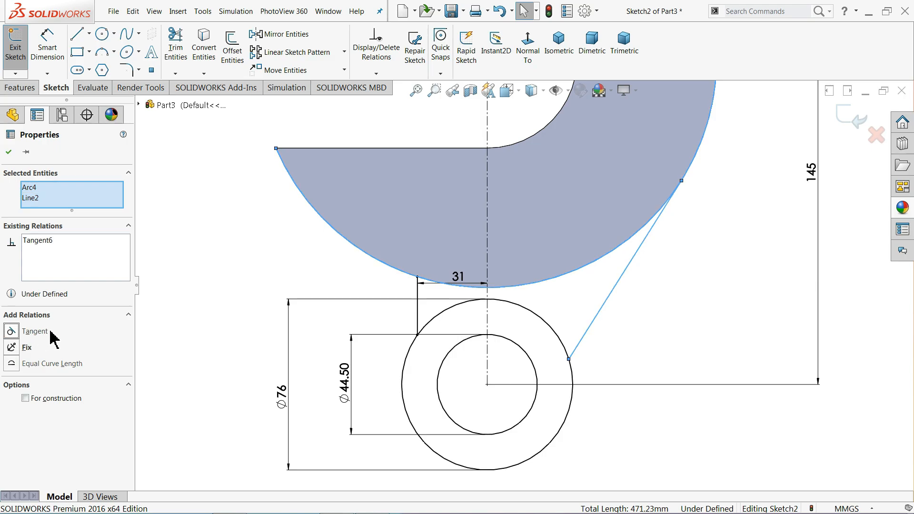
pyautogui.click(229, 257)
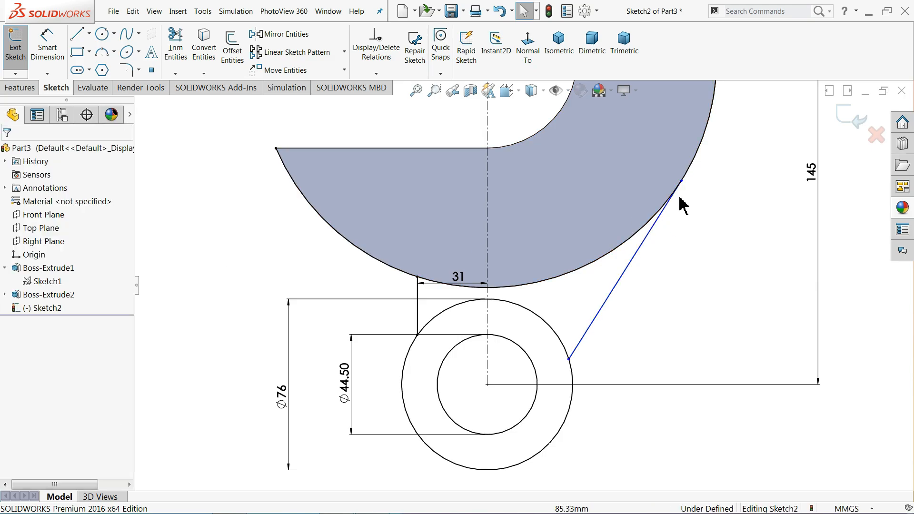
# Make the slanted line's lower end tangent to the Ø76 circle
pyautogui.moveTo(664, 213); pyautogui.dragTo(695, 231)
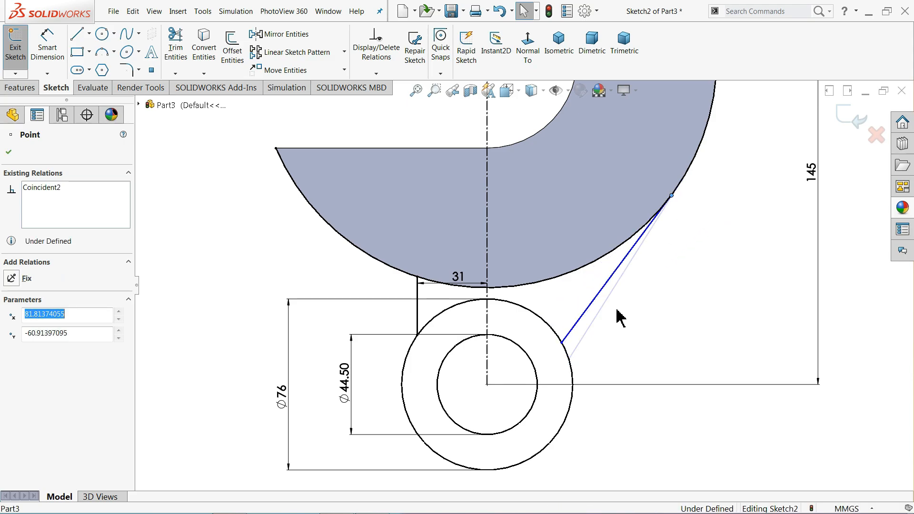
pyautogui.click(577, 339)
pyautogui.click(584, 321)
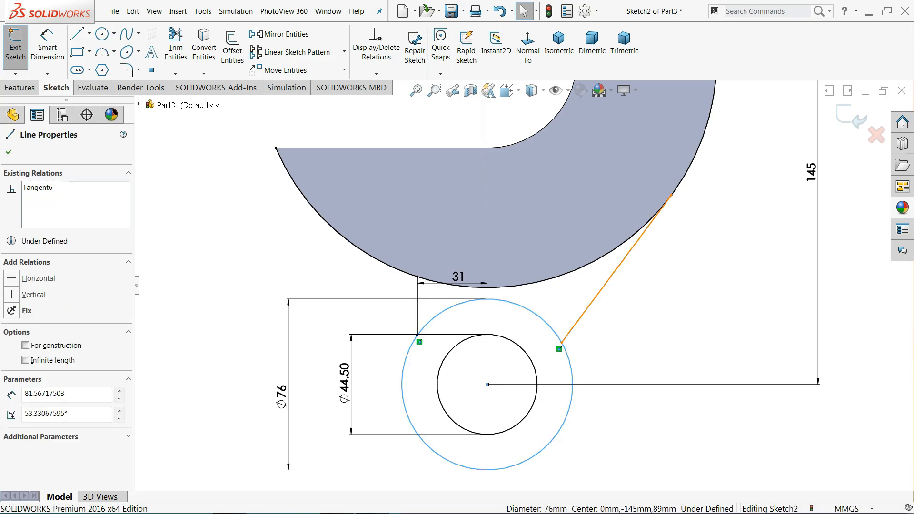
pyautogui.keyDown('ctrl'); pyautogui.click(568, 336); pyautogui.keyUp('ctrl')
pyautogui.click(44, 333)
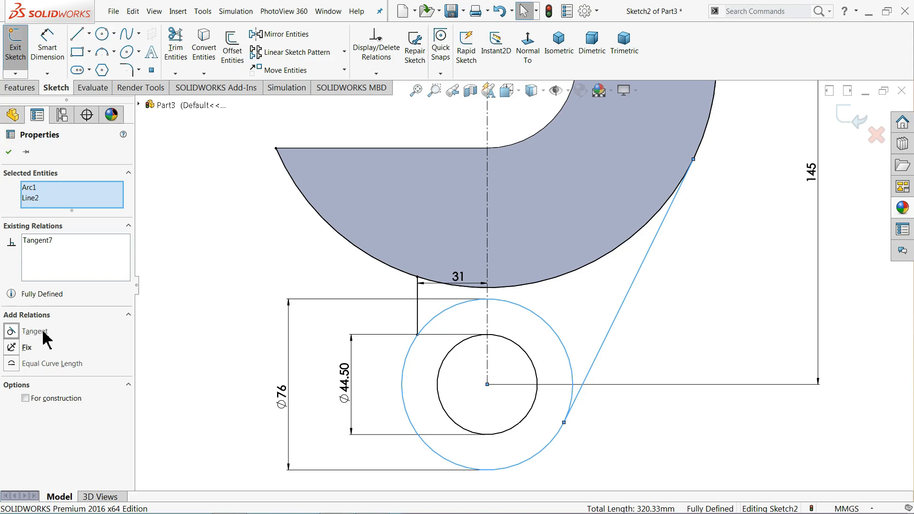
pyautogui.click(689, 312)
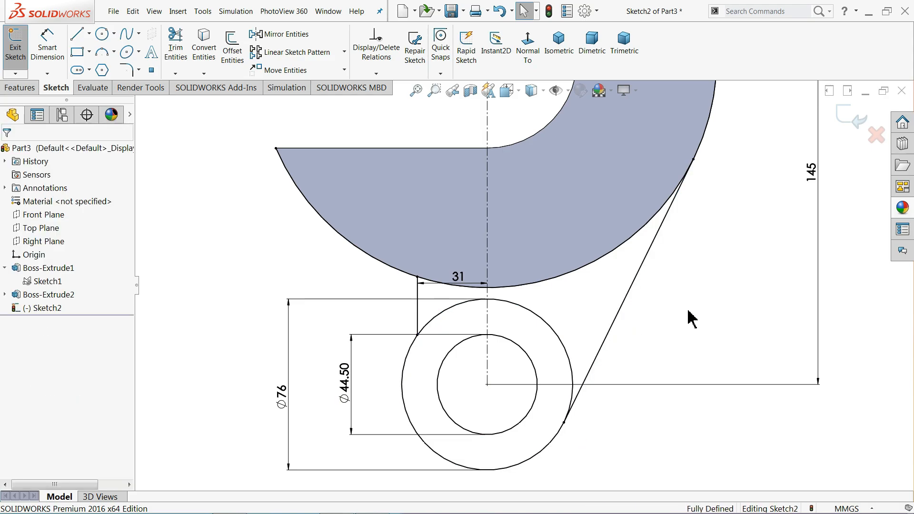
# Power-trim the left and right leftover sections of the copied outer arc
pyautogui.scroll(3, 688, 300)
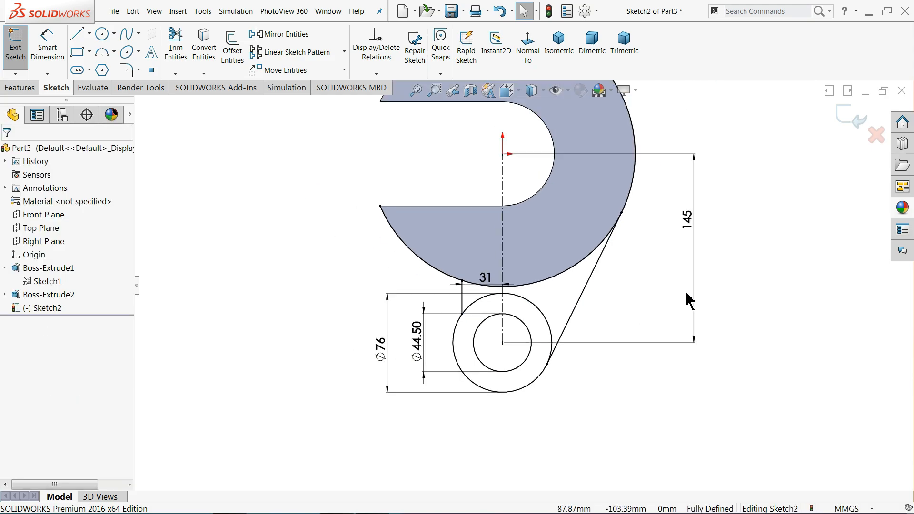
pyautogui.scroll(-2, 571, 224)
pyautogui.click(177, 47)
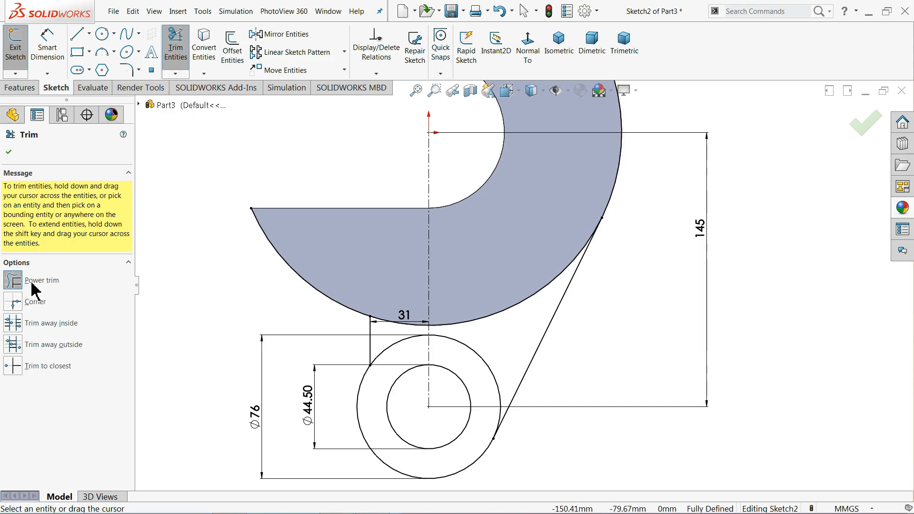
pyautogui.moveTo(280, 272); pyautogui.dragTo(316, 261)
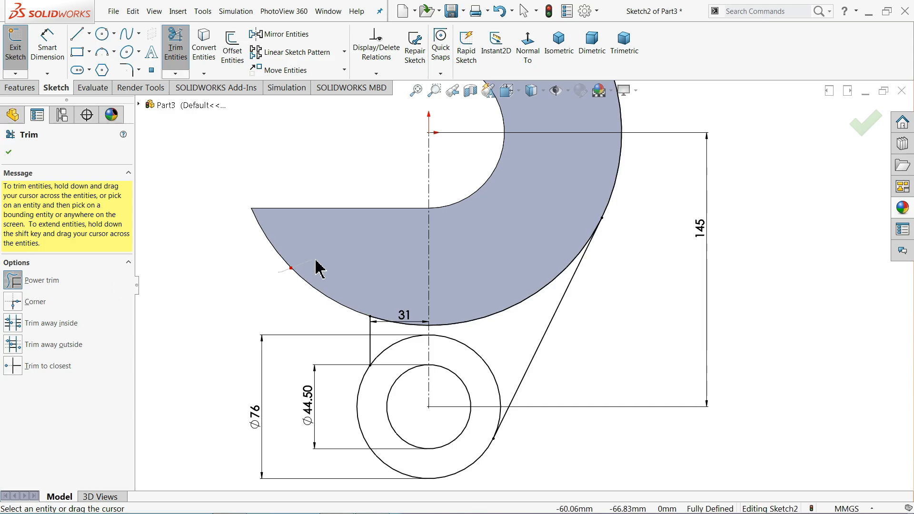
pyautogui.moveTo(590, 171); pyautogui.dragTo(637, 173)
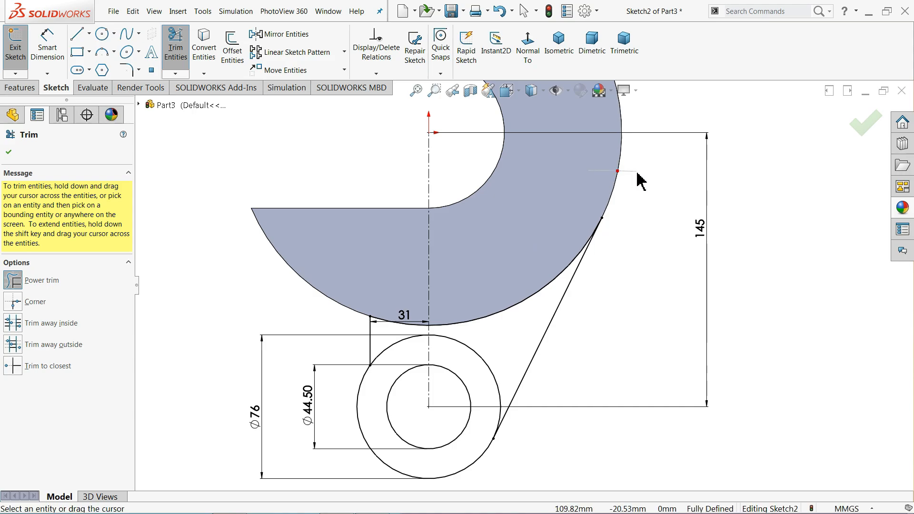
pyautogui.scroll(3, 619, 261)
pyautogui.scroll(1, 619, 262)
pyautogui.scroll(-1, 596, 261)
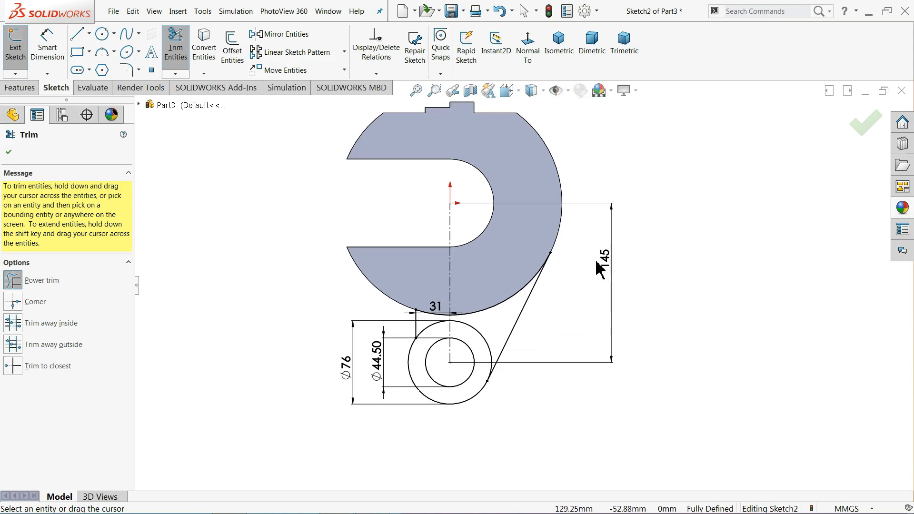
pyautogui.click(9, 154)
# Orbit the part to a tilted view and bring up the reference drawing's front view
pyautogui.scroll(-2, 477, 340)
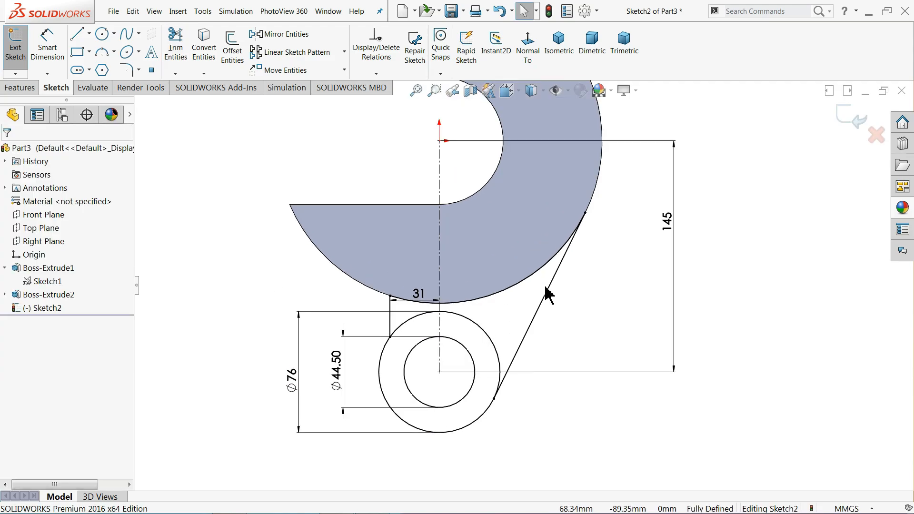
pyautogui.moveTo(622, 245)
pyautogui.mouseDown(button='middle')
pyautogui.moveTo(586, 249)
pyautogui.moveTo(584, 287)
pyautogui.mouseUp(button='middle')
pyautogui.scroll(3, 584, 286)
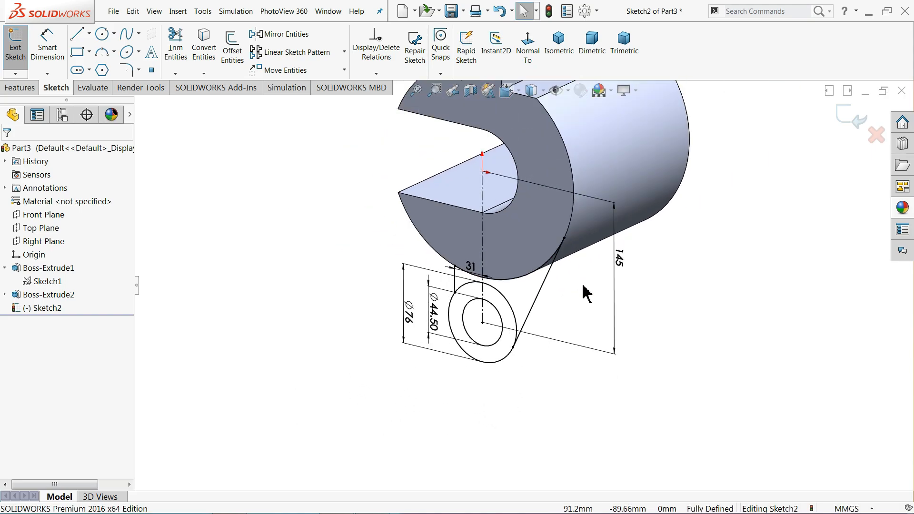
pyautogui.scroll(-3, 586, 281)
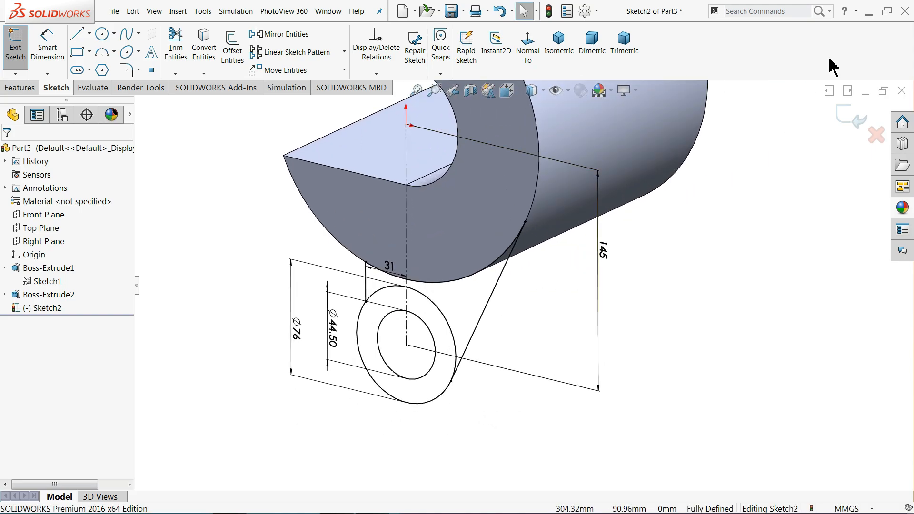
pyautogui.moveTo(547, 384); pyautogui.dragTo(448, 395)
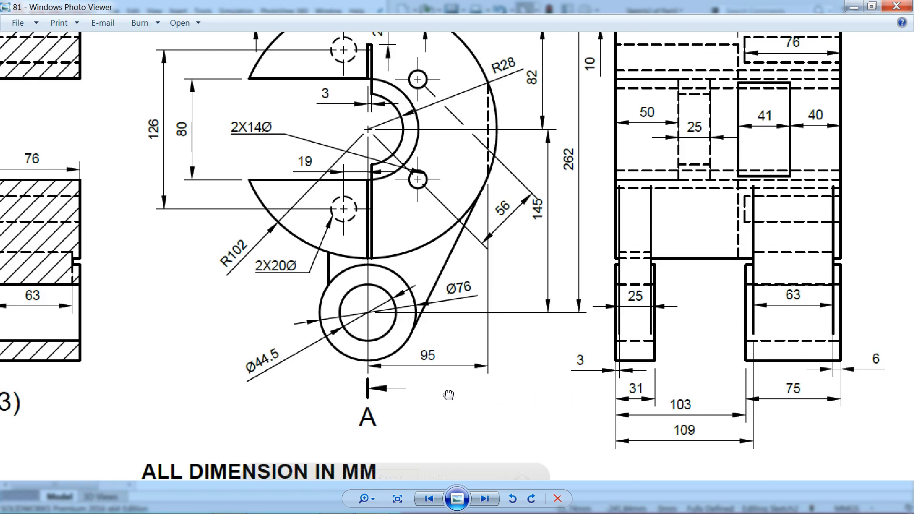
# Zoom into the exercise 81 drawing and pan to the Ø76 boss and side view
pyautogui.scroll(1, 720, 420)
pyautogui.moveTo(720, 399); pyautogui.dragTo(613, 369)
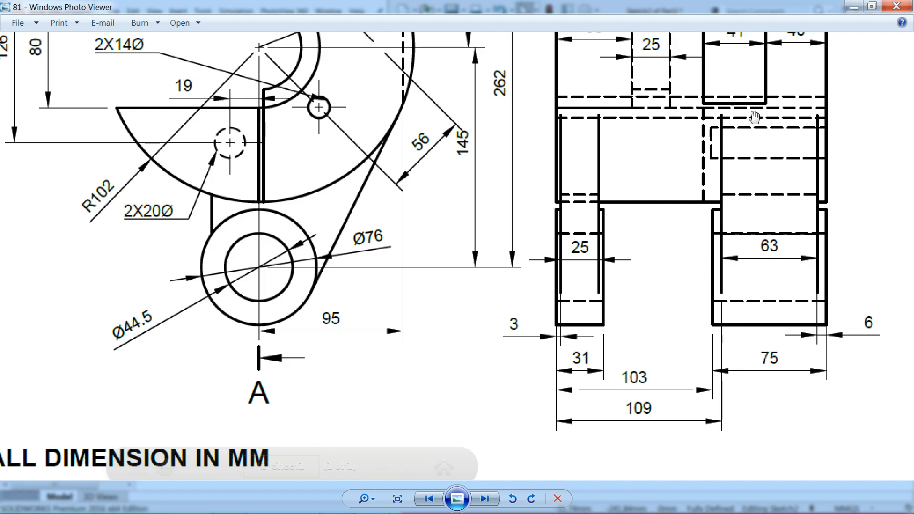
# Extrude the ring region around the Ø44.50 hole 31 mm, flipped to the other side, as Boss-Extrude3
pyautogui.click(853, 7)
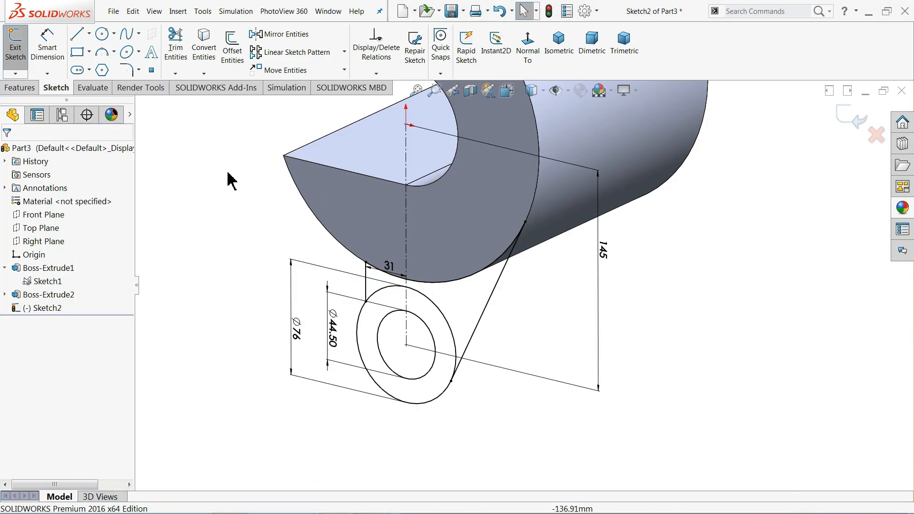
pyautogui.click(23, 88)
pyautogui.click(21, 62)
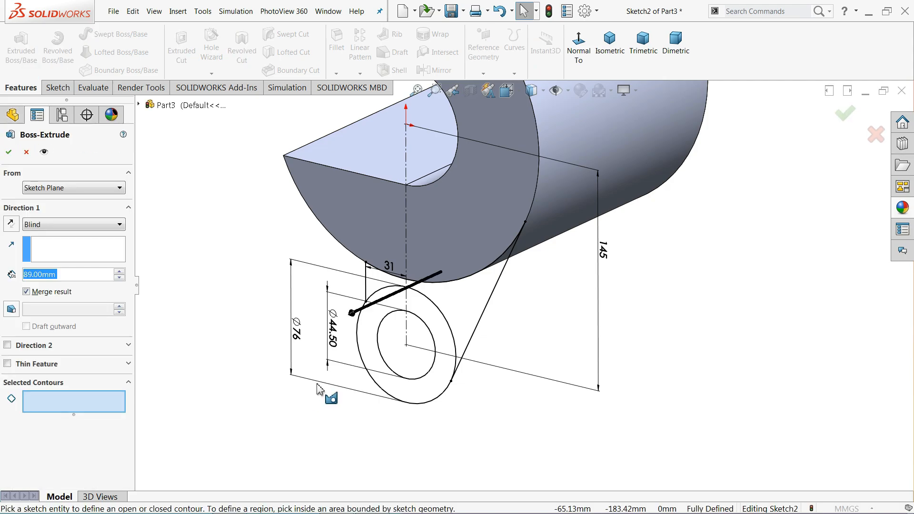
pyautogui.click(409, 386)
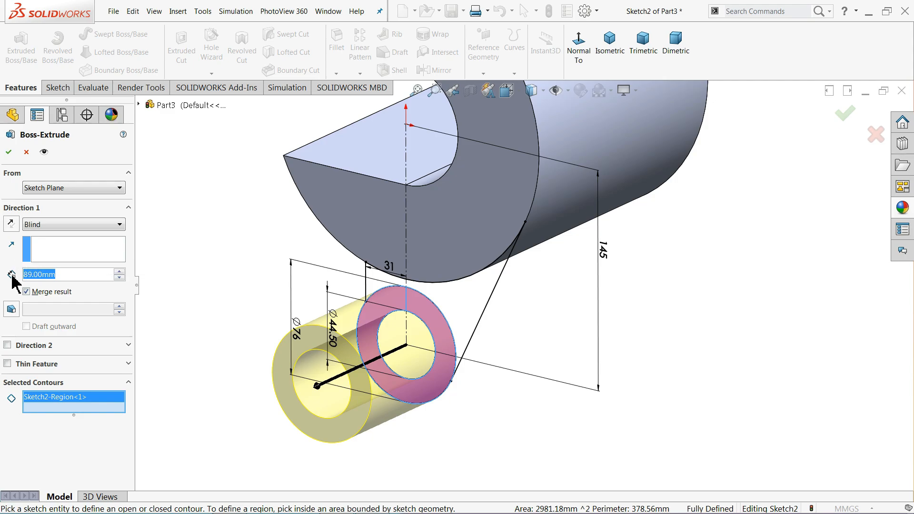
pyautogui.write('31')
pyautogui.press('Return')
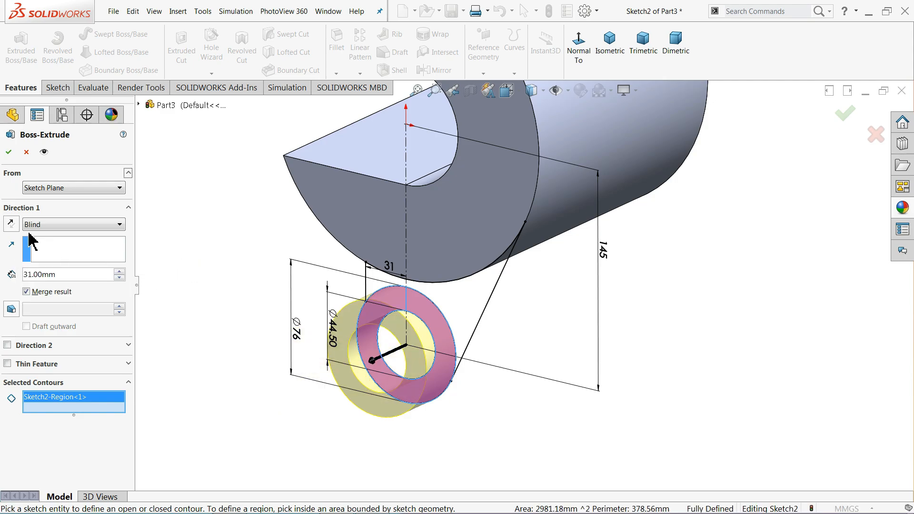
pyautogui.click(10, 224)
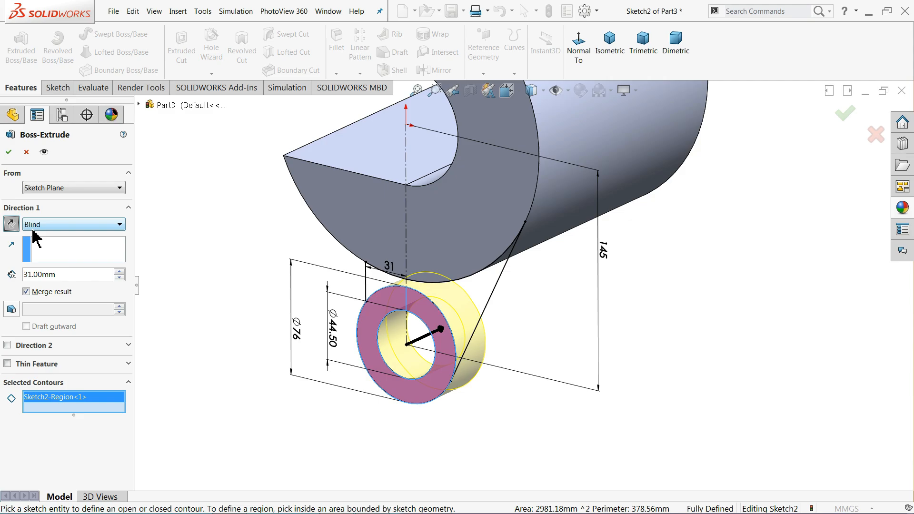
pyautogui.moveTo(215, 261)
pyautogui.mouseDown(button='middle')
pyautogui.moveTo(154, 235)
pyautogui.moveTo(209, 245)
pyautogui.mouseUp(button='middle')
pyautogui.scroll(-2, 428, 296)
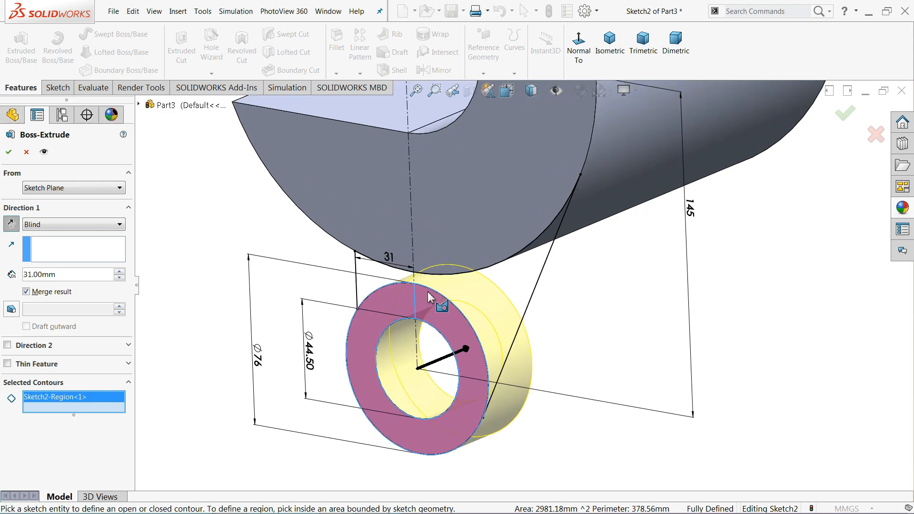
pyautogui.click(8, 153)
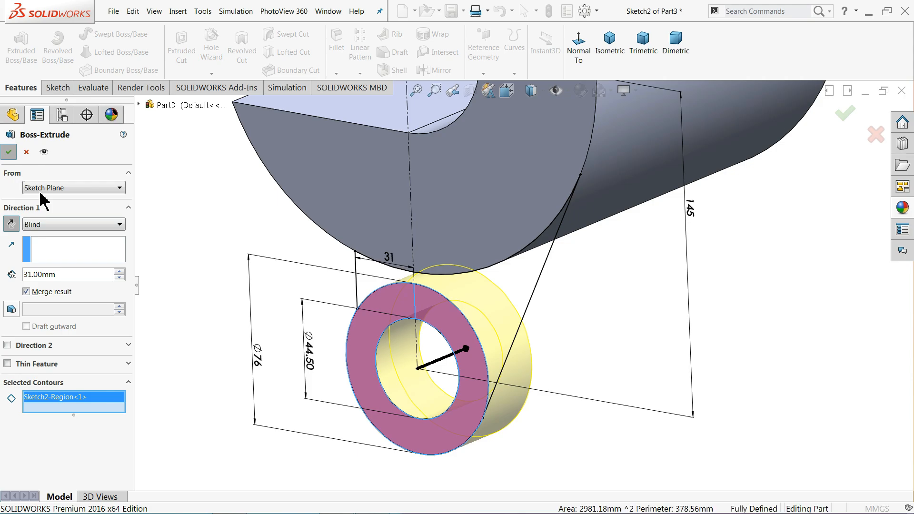
pyautogui.press('Return')
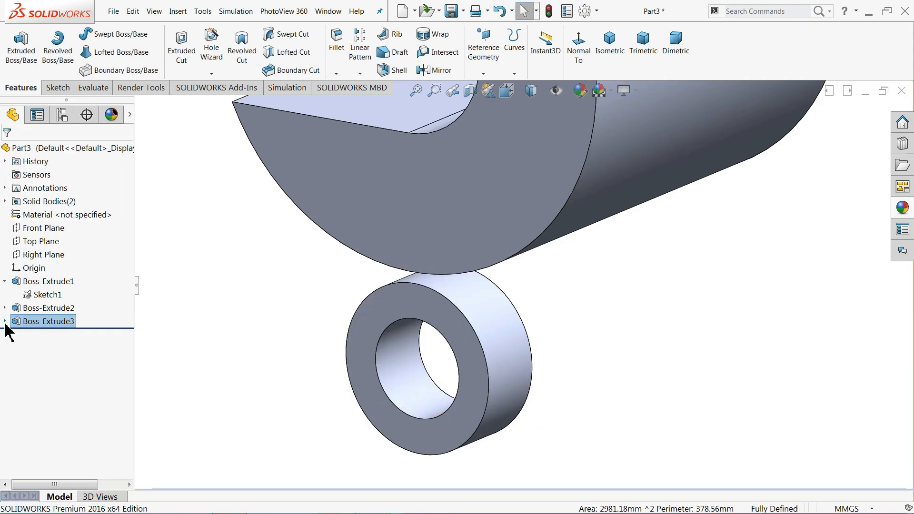
# Reuse Sketch2 to extrude the two web regions 25 mm in the reversed direction
pyautogui.click(5, 322)
pyautogui.click(47, 335)
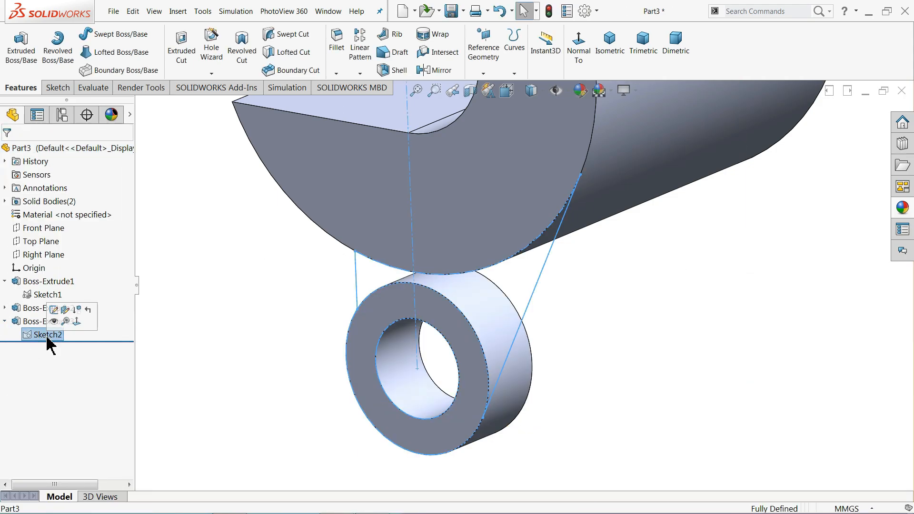
pyautogui.click(20, 53)
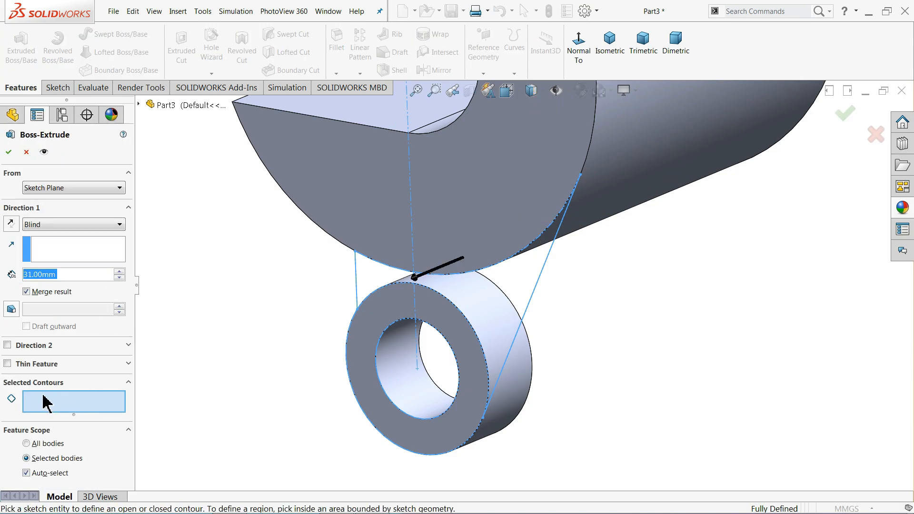
pyautogui.click(388, 288)
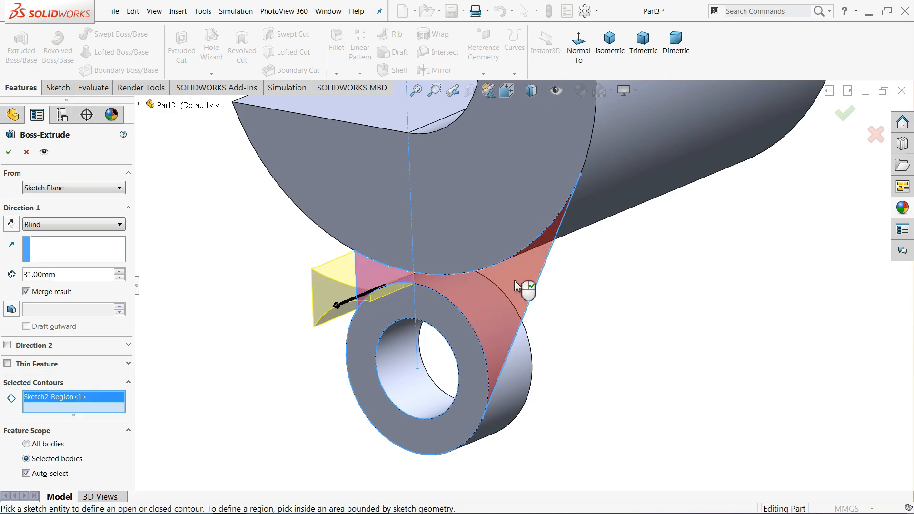
pyautogui.click(493, 296)
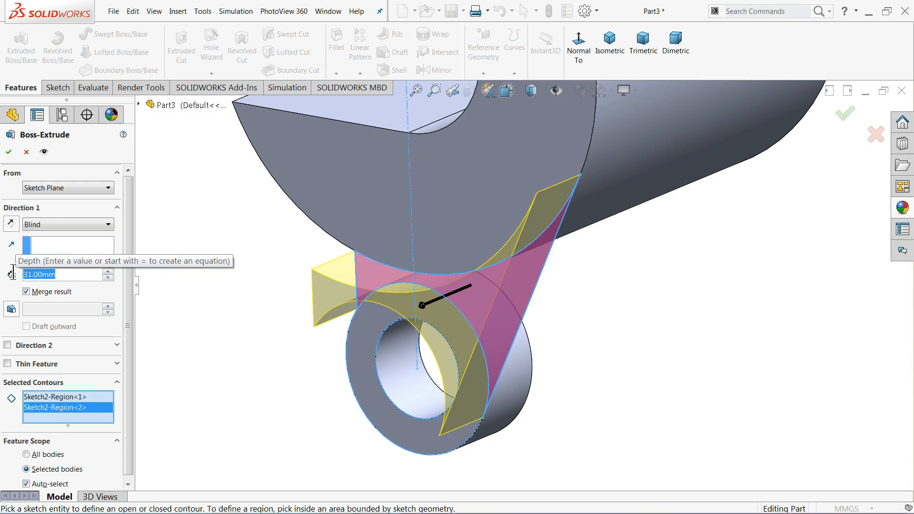
pyautogui.write('25')
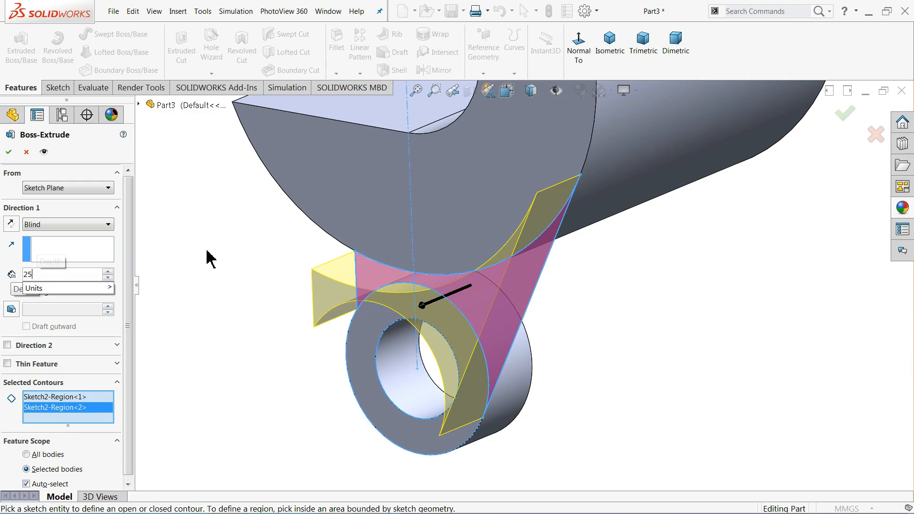
pyautogui.press('Return')
pyautogui.click(11, 224)
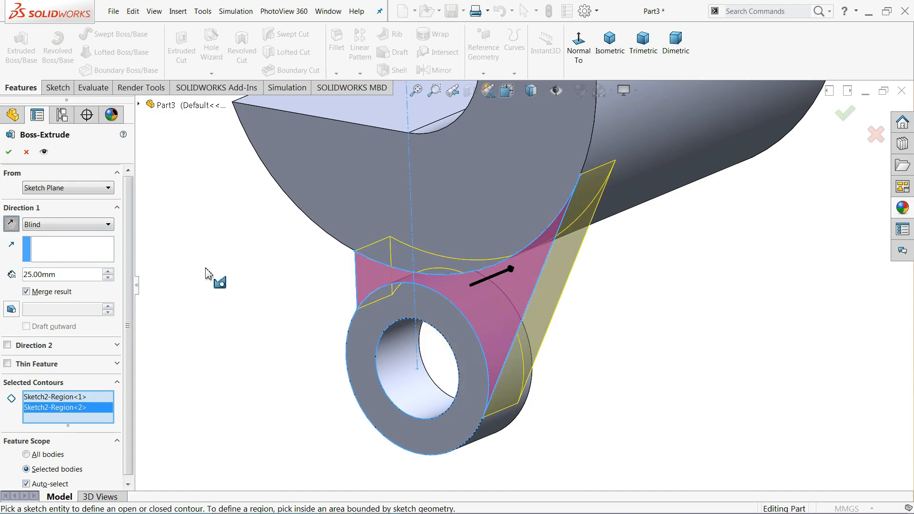
pyautogui.moveTo(209, 270); pyautogui.dragTo(185, 265, button='middle')
pyautogui.scroll(-2, 529, 299)
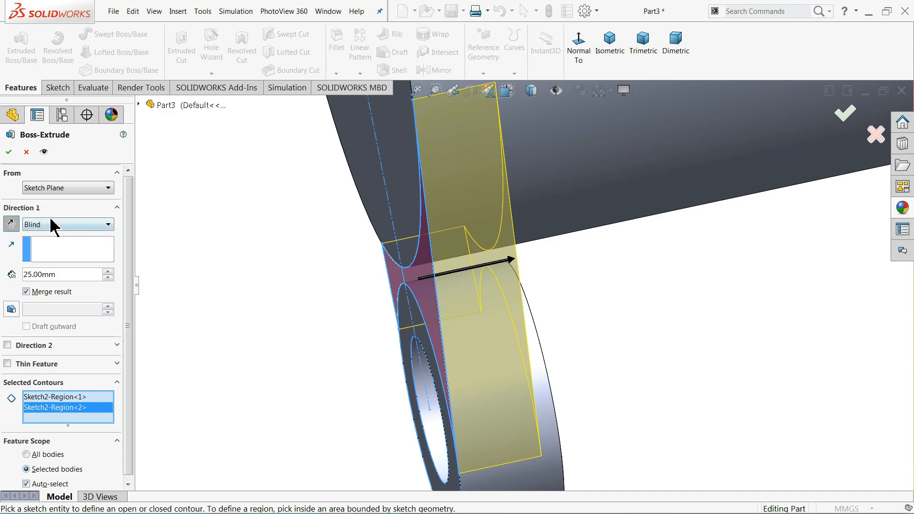
# Start the web extrusion at a 3 mm offset from the sketch plane and confirm it
pyautogui.click(48, 188)
pyautogui.click(34, 231)
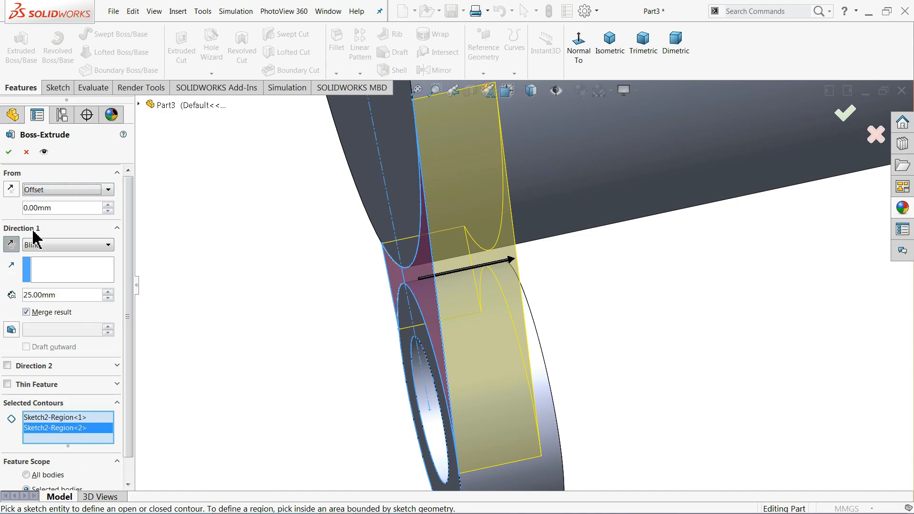
pyautogui.moveTo(60, 208); pyautogui.dragTo(15, 208)
pyautogui.write('2')
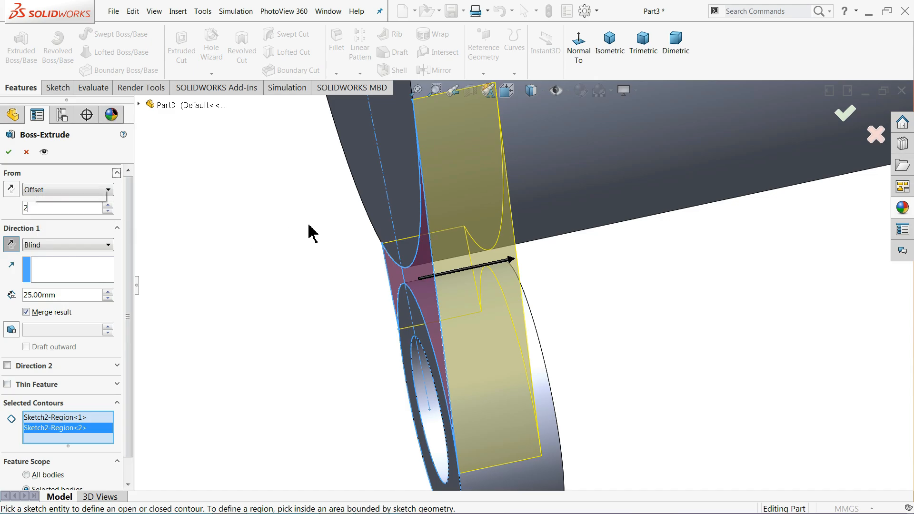
pyautogui.scroll(-2, 422, 262)
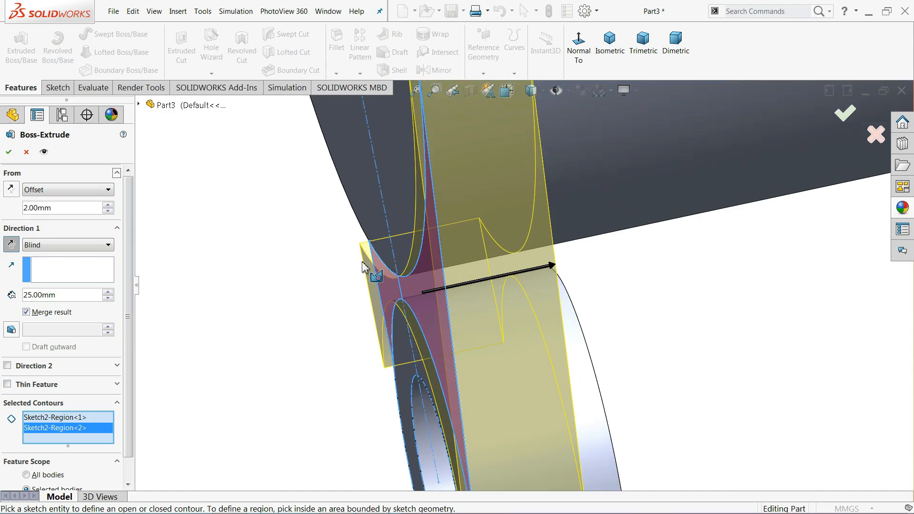
pyautogui.moveTo(302, 279); pyautogui.dragTo(279, 277, button='middle')
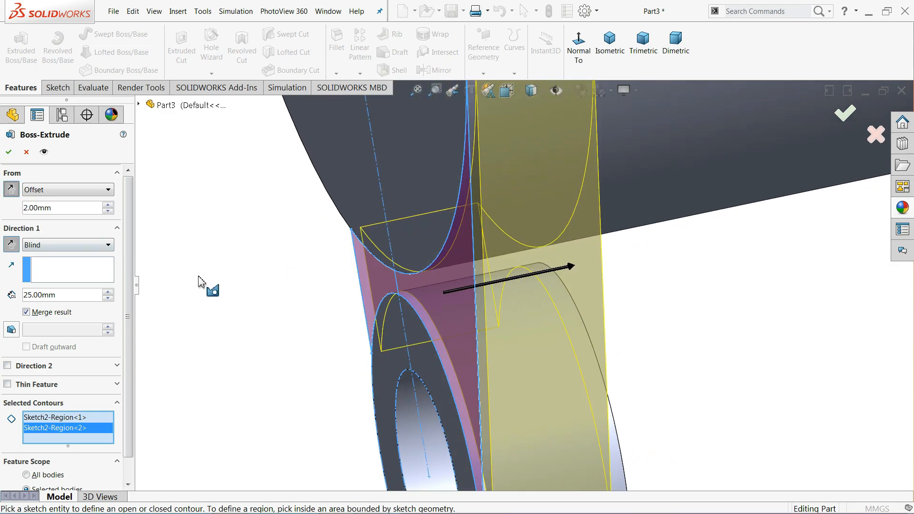
pyautogui.moveTo(204, 282); pyautogui.dragTo(185, 274, button='middle')
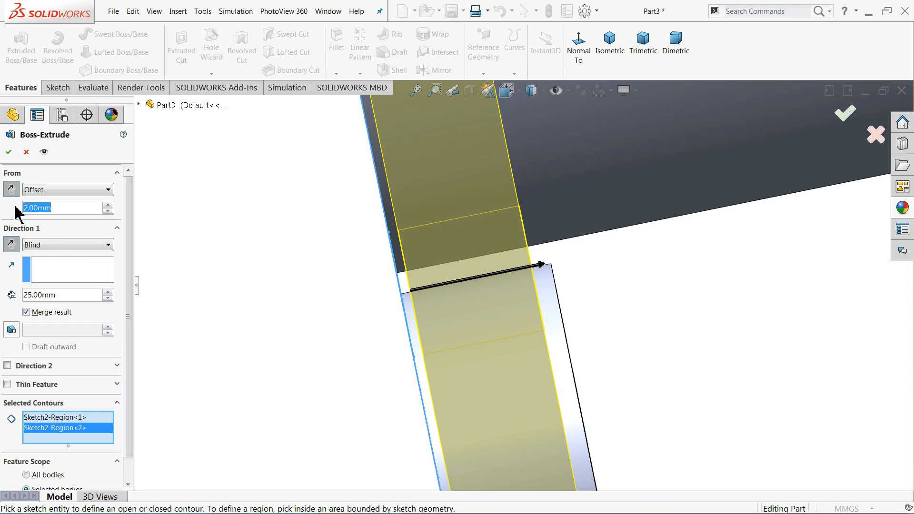
pyautogui.write('3')
pyautogui.press('Return')
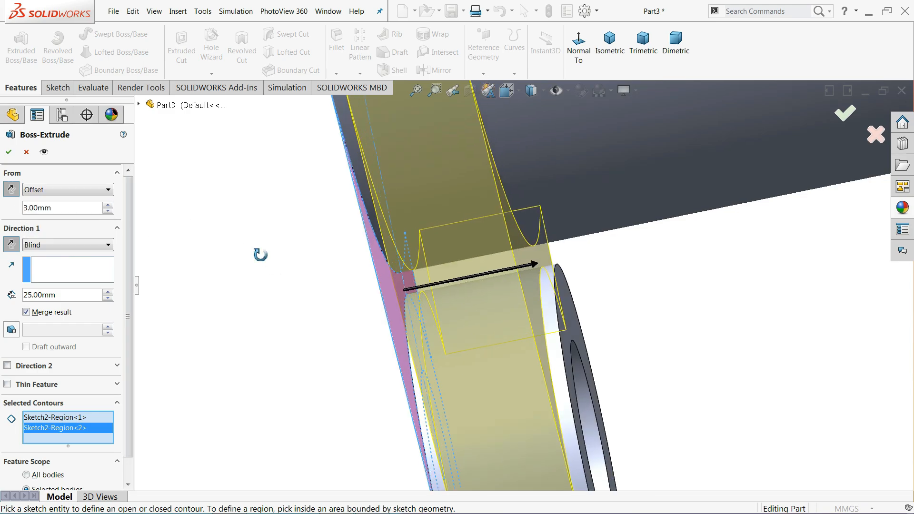
pyautogui.moveTo(261, 255); pyautogui.dragTo(264, 252, button='middle')
pyautogui.click(10, 151)
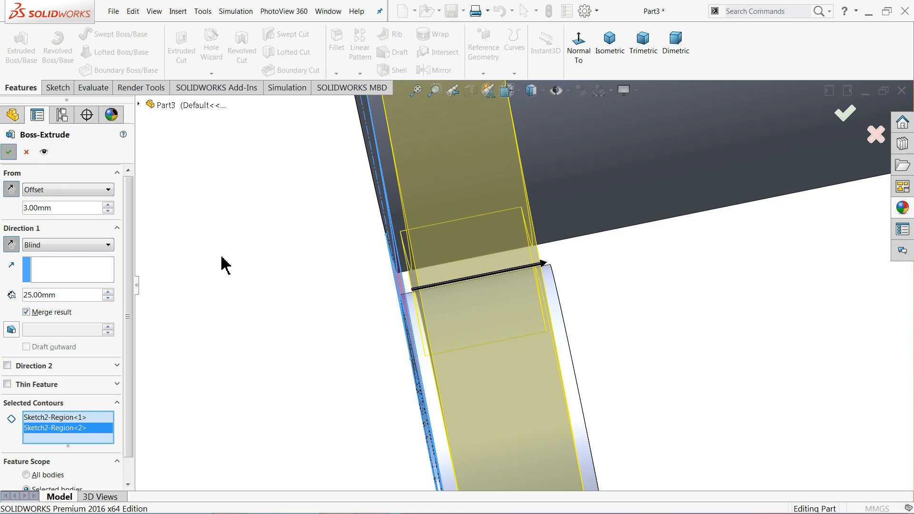
pyautogui.scroll(6, 258, 281)
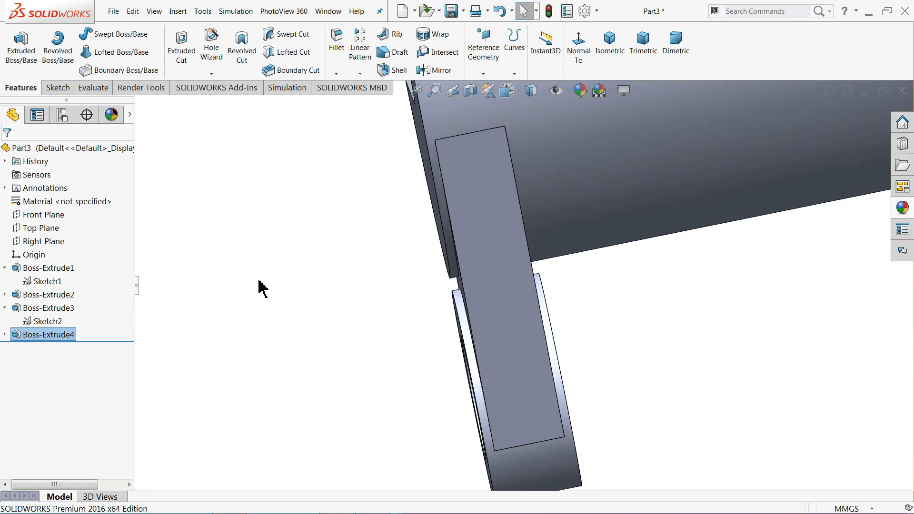
# Extrude Sketch2's ring region 75 mm in the reversed direction
pyautogui.moveTo(309, 288); pyautogui.dragTo(329, 305, button='middle')
pyautogui.click(38, 321)
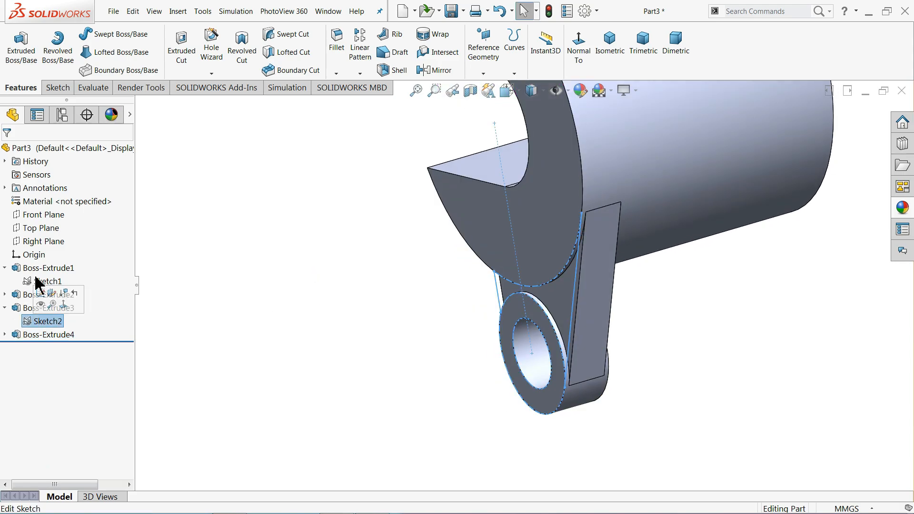
pyautogui.click(19, 54)
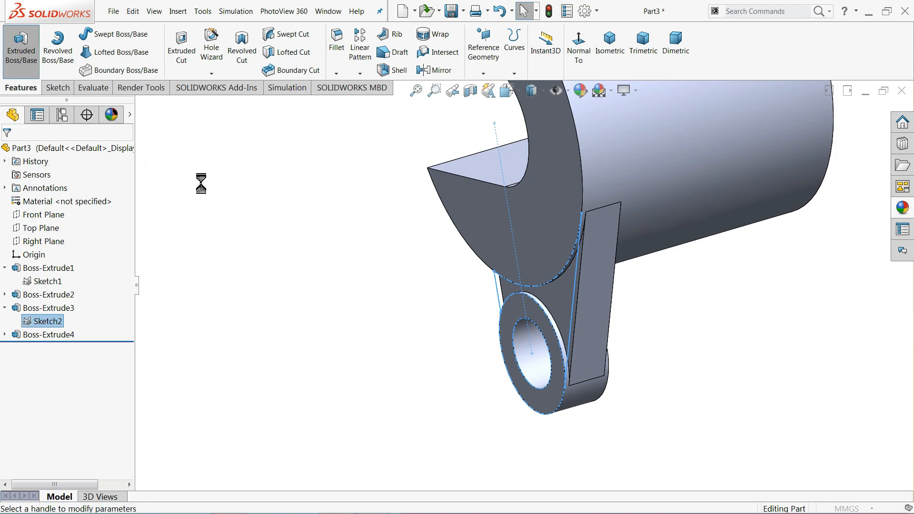
pyautogui.click(500, 321)
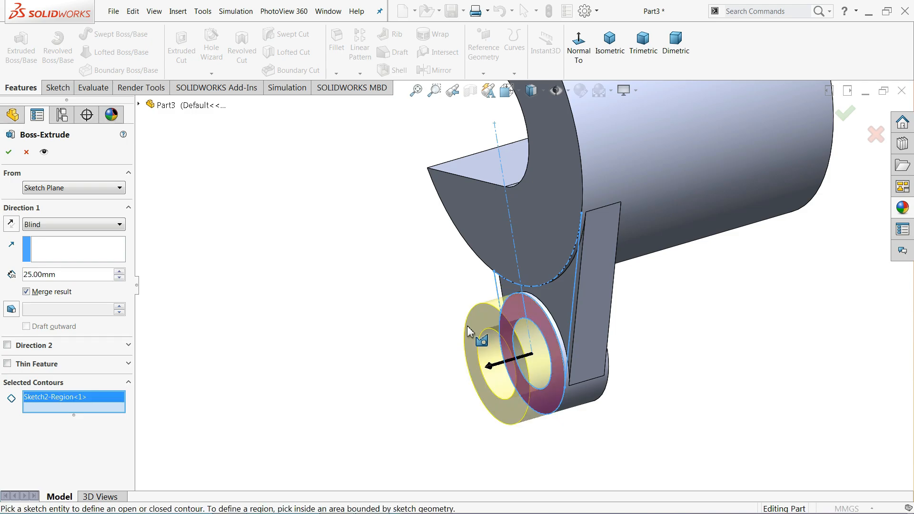
pyautogui.click(11, 223)
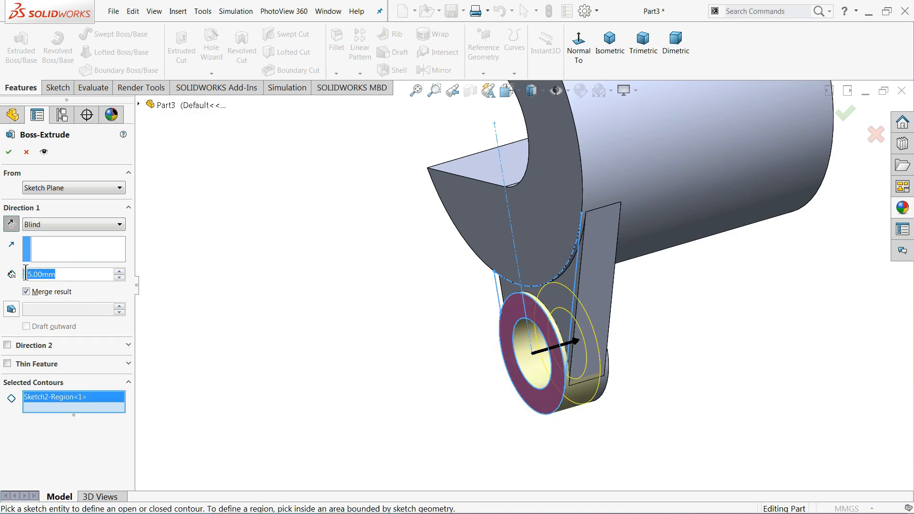
pyautogui.write('75')
pyautogui.press('Return')
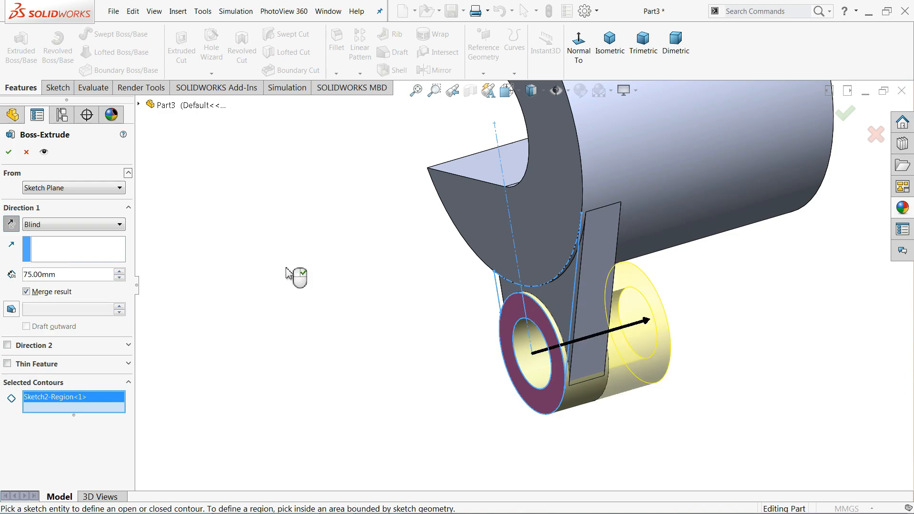
# Start the tube extrusion at a reversed 103 mm offset from the sketch plane
pyautogui.click(38, 188)
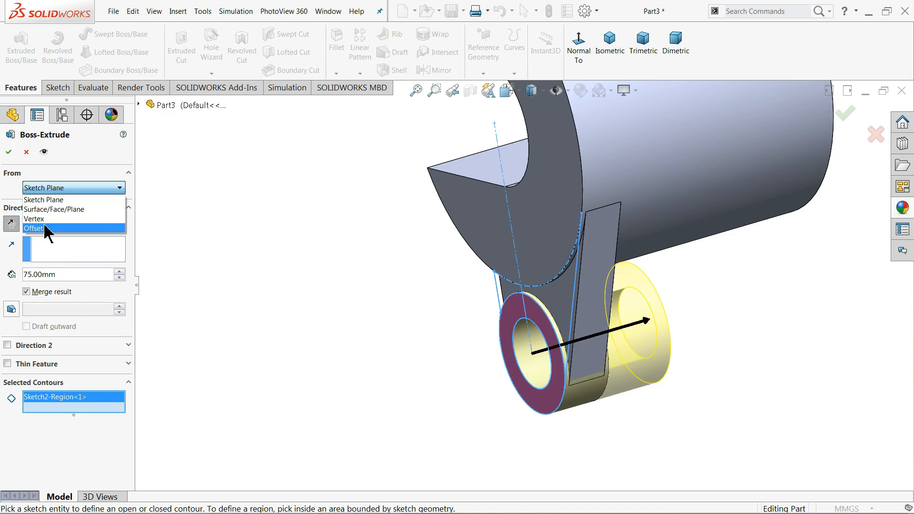
pyautogui.click(44, 228)
pyautogui.moveTo(33, 208); pyautogui.dragTo(50, 208)
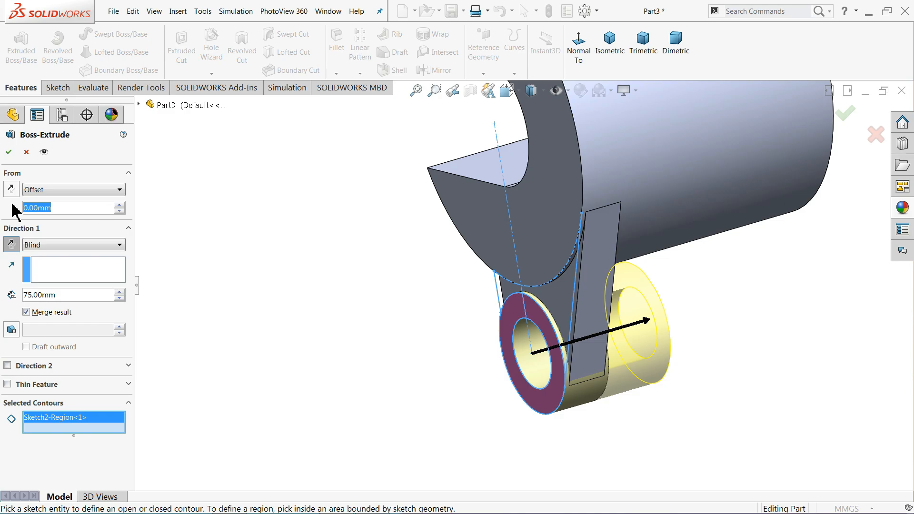
pyautogui.write('103')
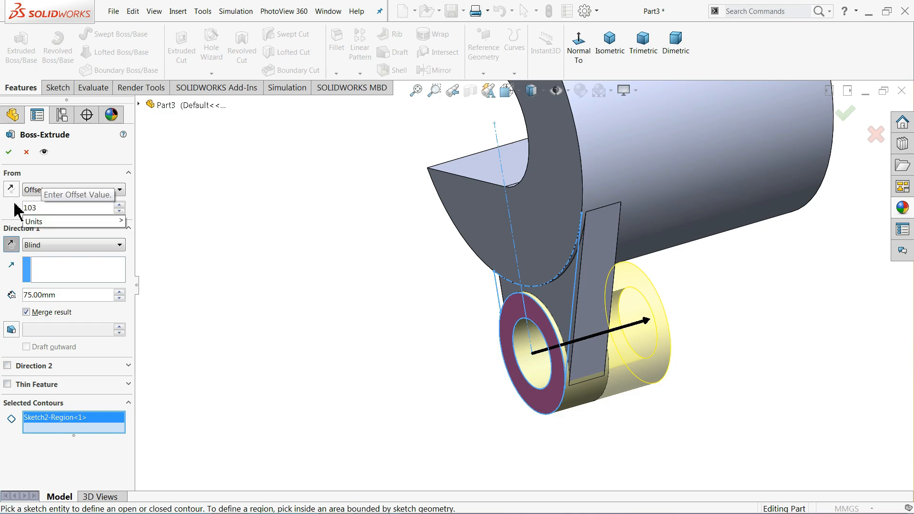
pyautogui.press('Return')
pyautogui.click(10, 189)
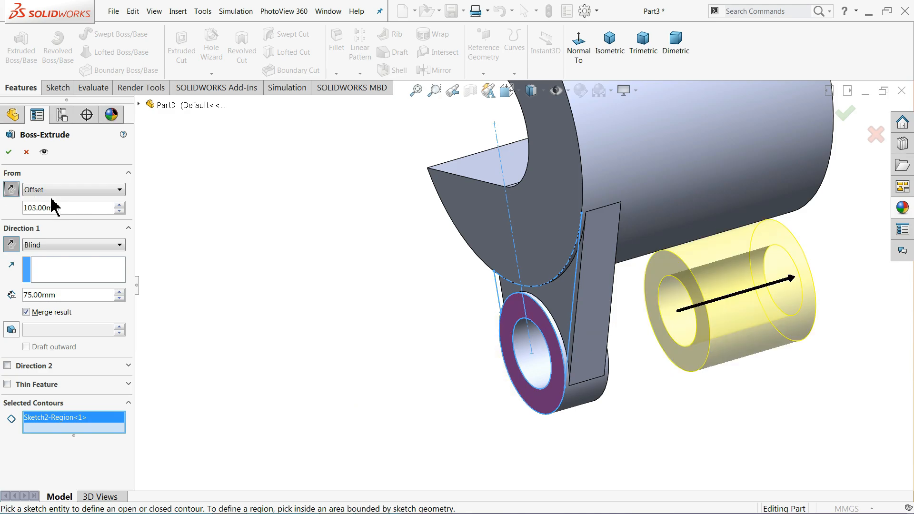
pyautogui.moveTo(254, 249); pyautogui.dragTo(224, 239, button='middle')
pyautogui.scroll(-3, 857, 308)
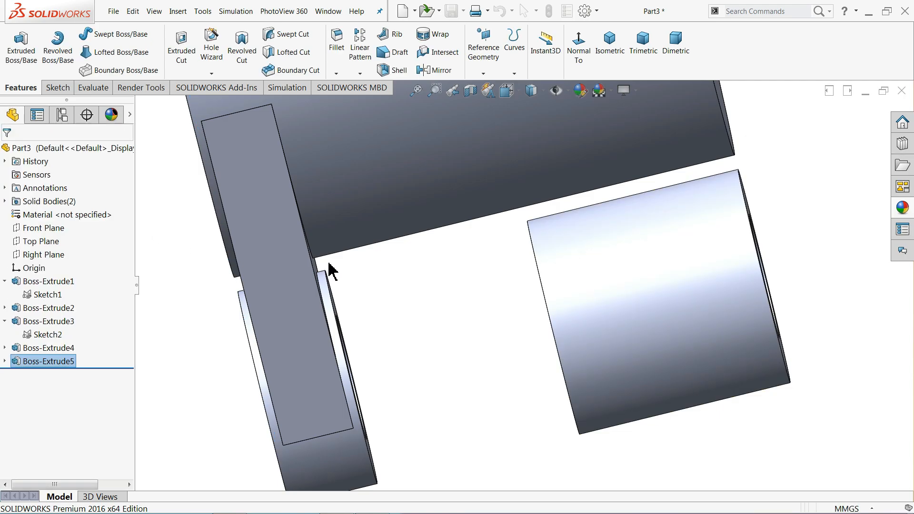
pyautogui.moveTo(404, 292); pyautogui.dragTo(500, 267, button='middle')
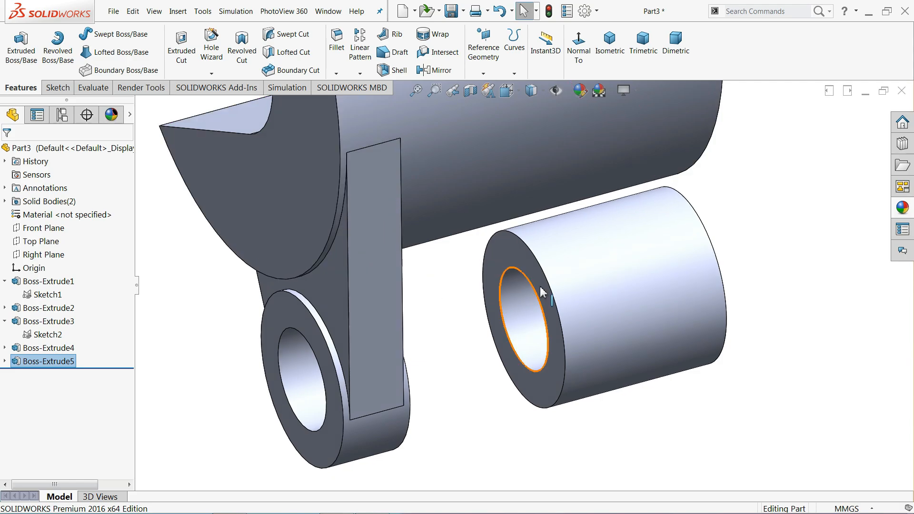
# Start a boss extrusion of the two web sketch regions, 63 mm deep, with the direction reversed
pyautogui.click(40, 335)
pyautogui.click(22, 62)
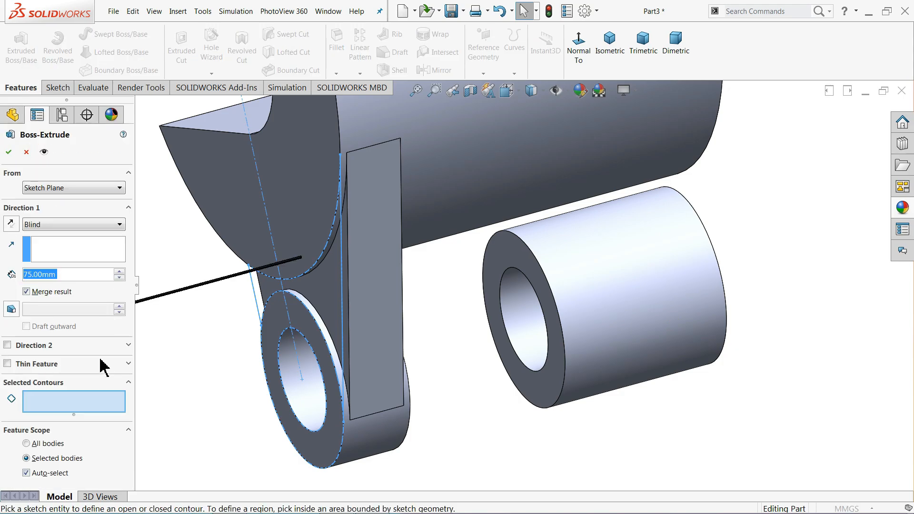
pyautogui.click(272, 288)
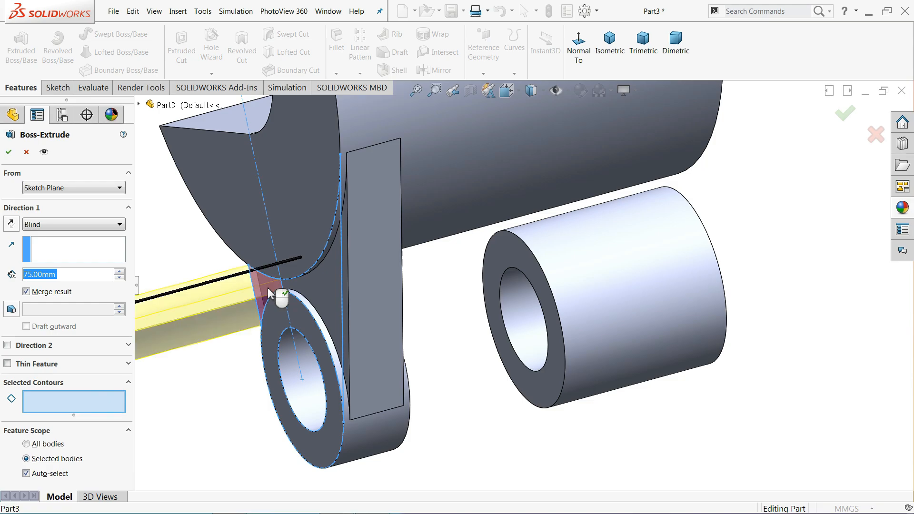
pyautogui.click(319, 292)
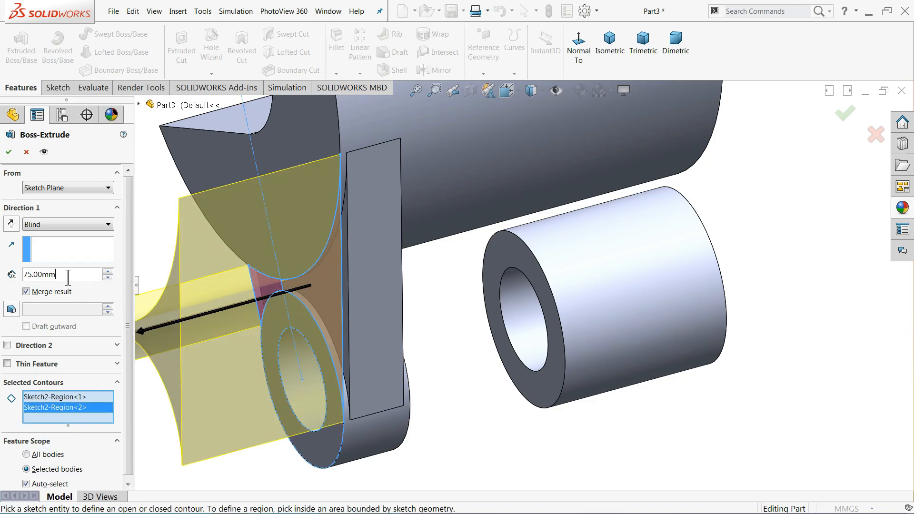
pyautogui.write('63')
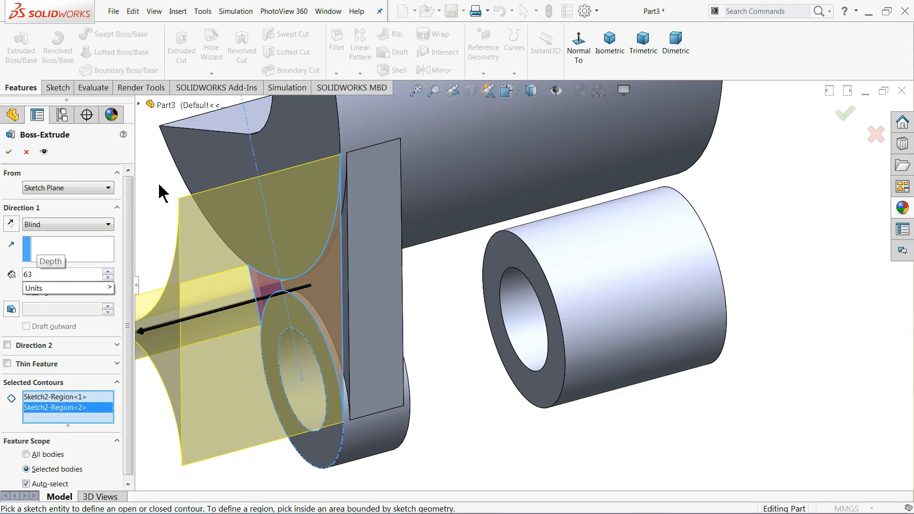
pyautogui.press('Return')
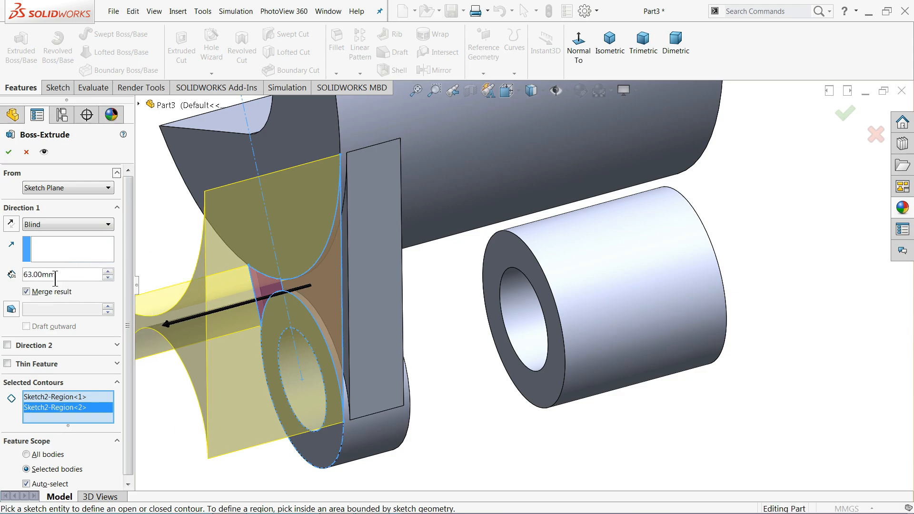
pyautogui.click(11, 224)
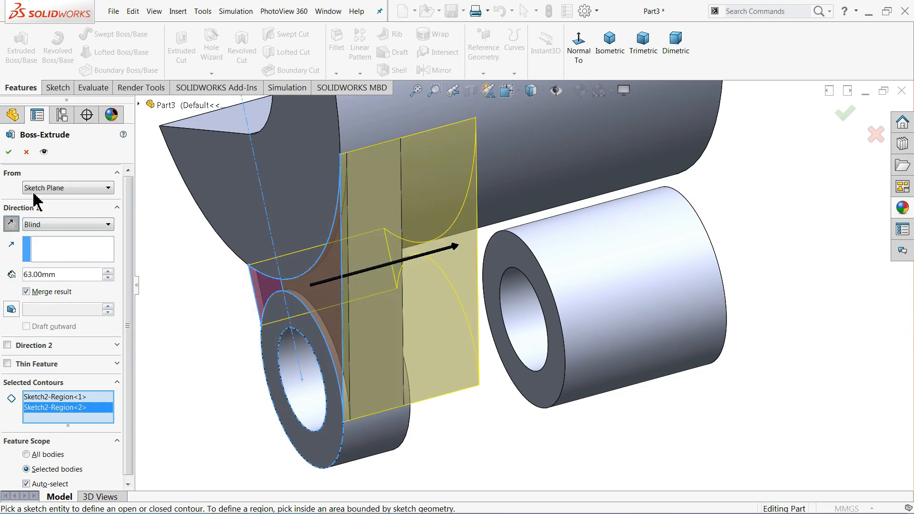
# Start the extrusion from a reversed 109 mm offset and accept it as Boss-Extrude6
pyautogui.click(44, 189)
pyautogui.click(38, 226)
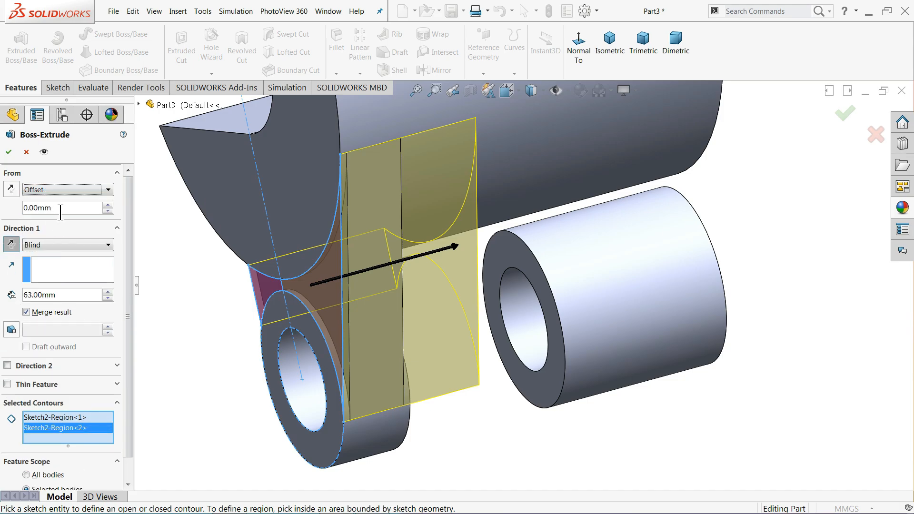
pyautogui.moveTo(61, 212); pyautogui.dragTo(24, 208)
pyautogui.write('109')
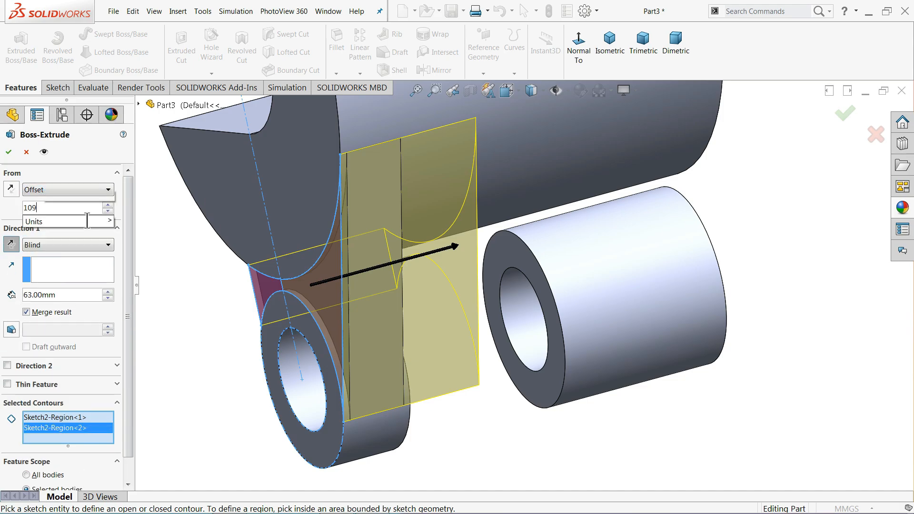
pyautogui.press('Return')
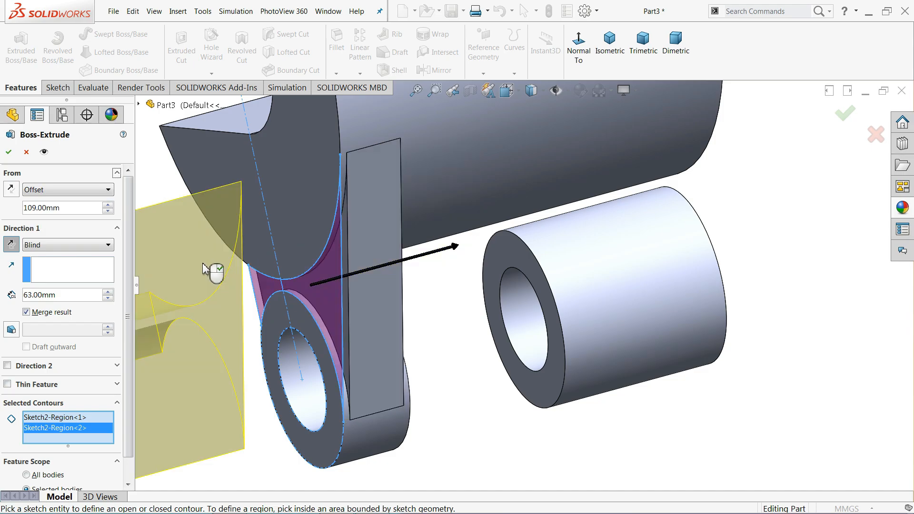
pyautogui.click(12, 189)
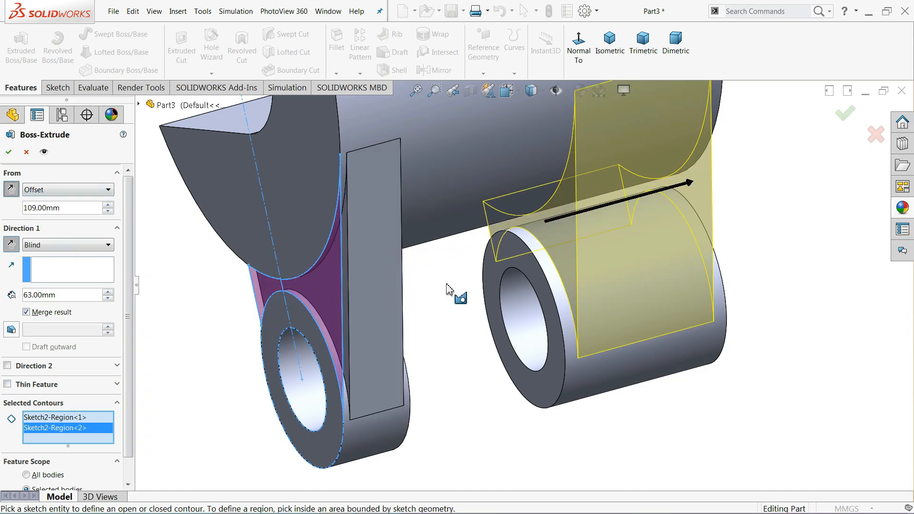
pyautogui.moveTo(462, 295); pyautogui.dragTo(421, 285, button='middle')
pyautogui.scroll(-1, 698, 220)
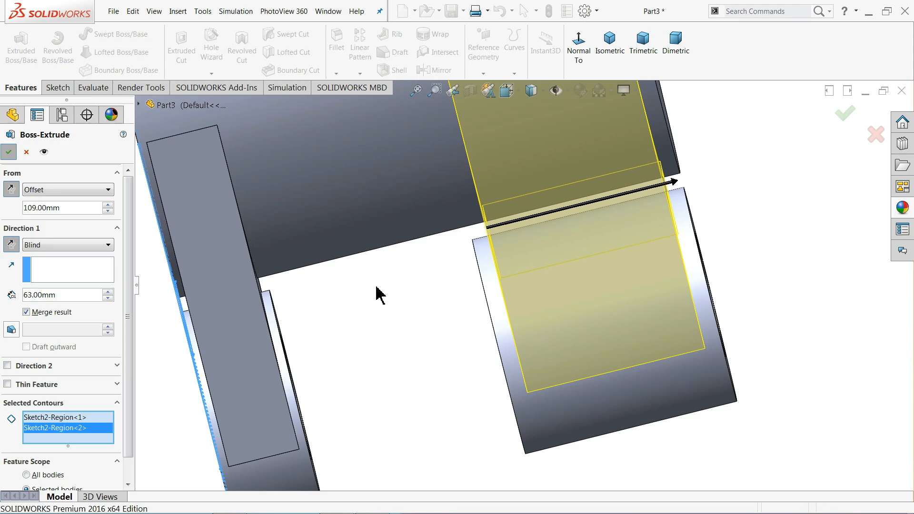
pyautogui.press('Return')
# Inspect the new web, then bring reference drawing 81 back up
pyautogui.scroll(3, 421, 303)
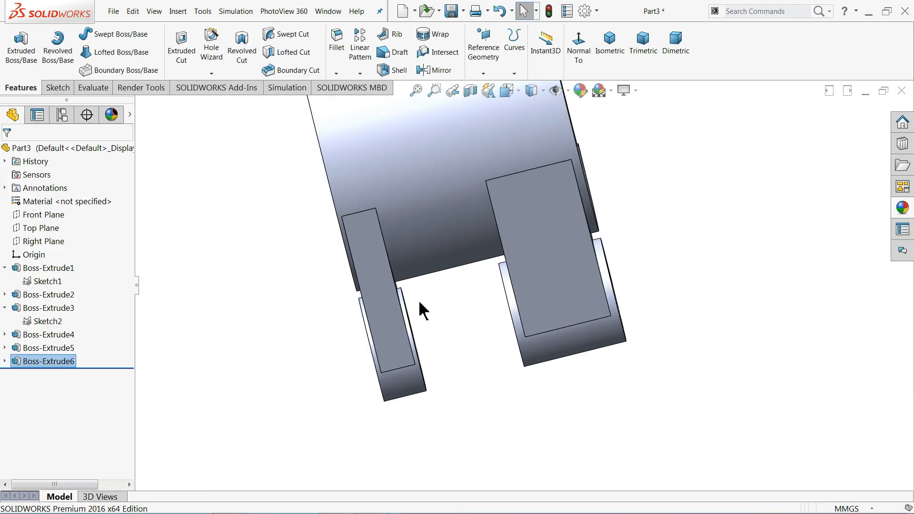
pyautogui.moveTo(419, 310); pyautogui.dragTo(490, 310, button='middle')
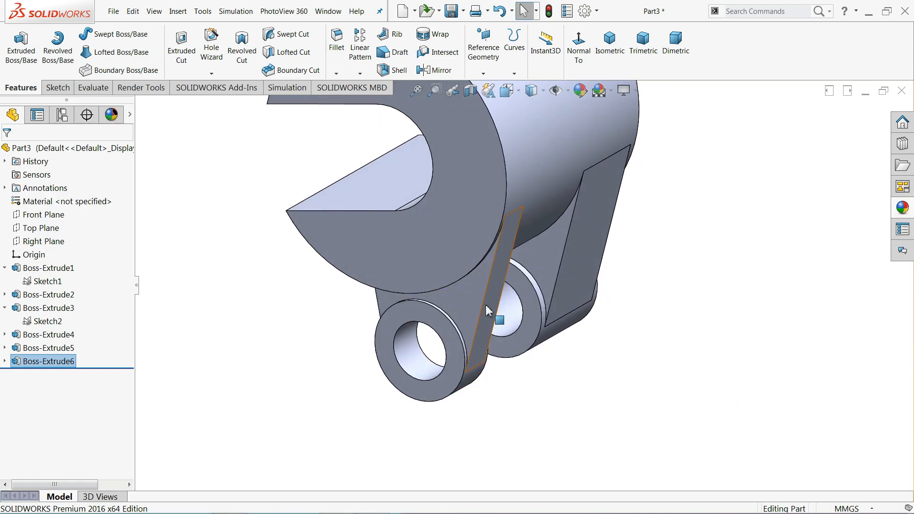
pyautogui.scroll(4, 487, 299)
pyautogui.scroll(-4, 499, 234)
pyautogui.hotkey('alt', 'Tab')
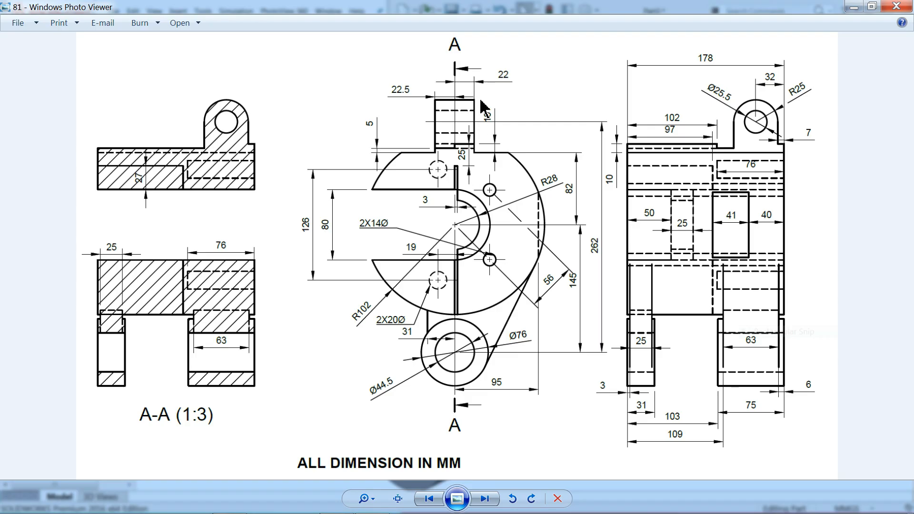
# Pan and zoom drawing 81 around the A-label lug view, then return to the SOLIDWORKS part
pyautogui.scroll(2, 483, 105)
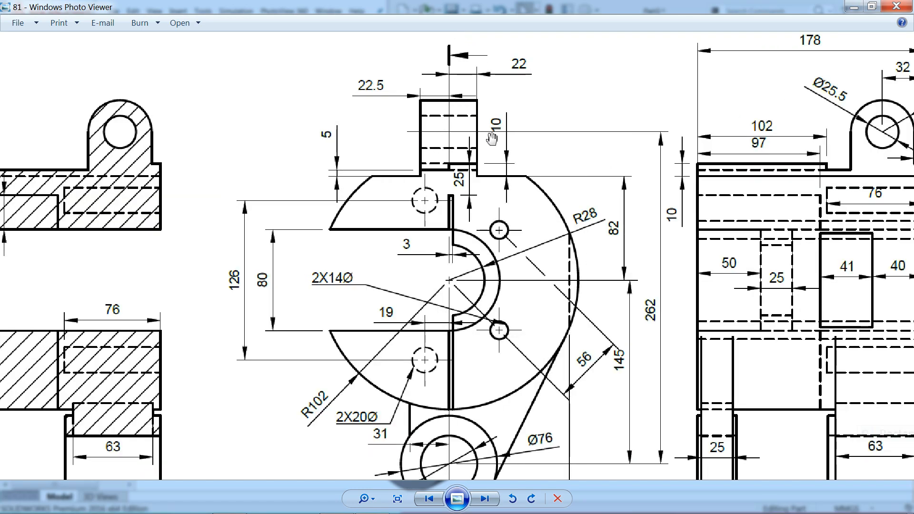
pyautogui.moveTo(654, 104); pyautogui.dragTo(567, 142)
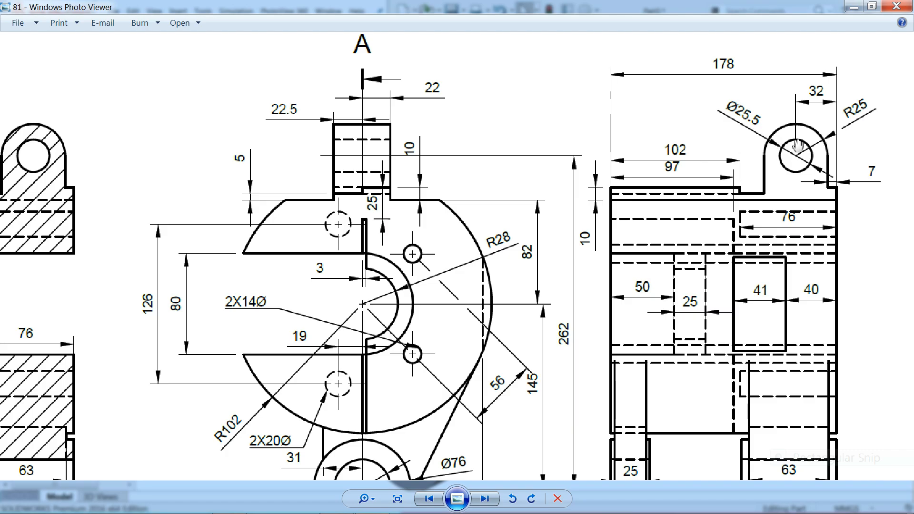
pyautogui.moveTo(771, 192); pyautogui.dragTo(782, 111)
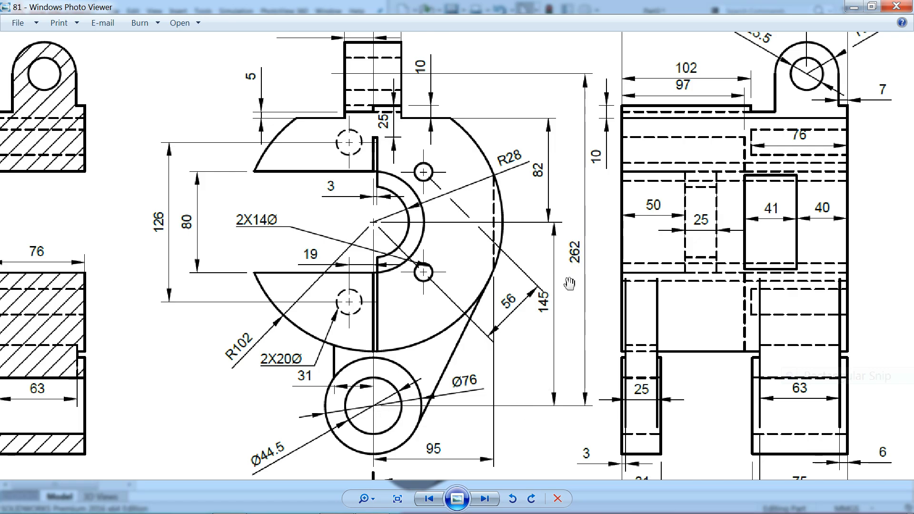
pyautogui.moveTo(583, 233); pyautogui.dragTo(556, 324)
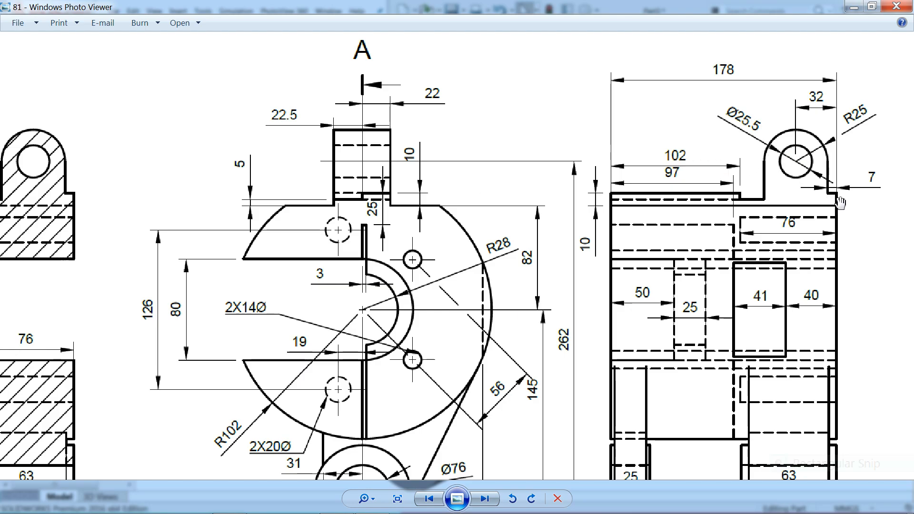
pyautogui.scroll(2, 857, 204)
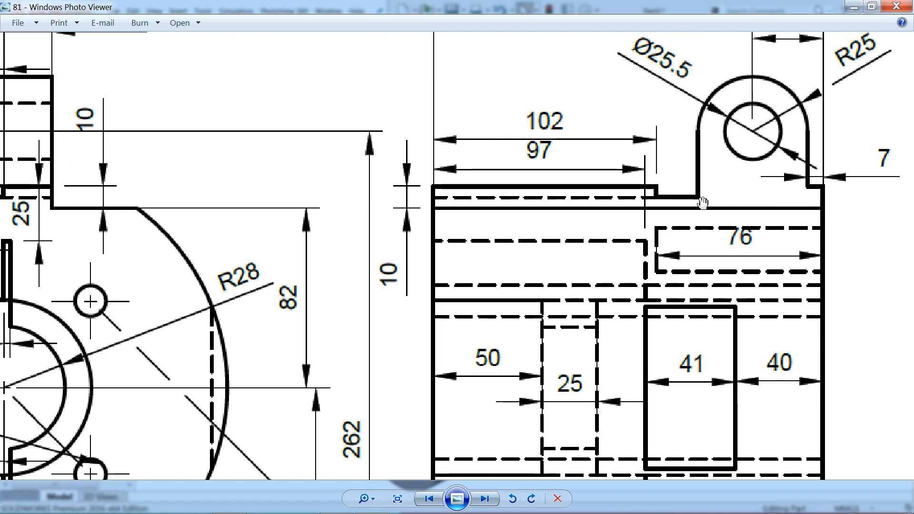
pyautogui.scroll(-1, 723, 206)
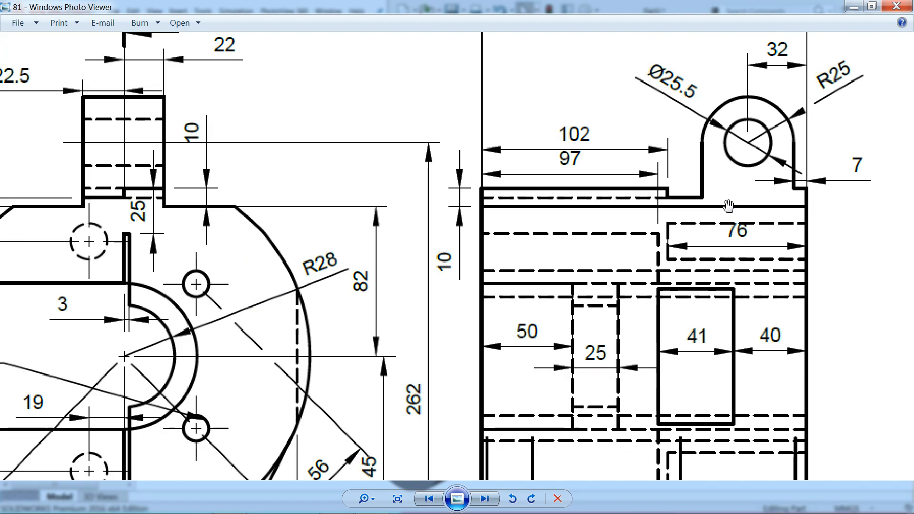
pyautogui.hotkey('alt', 'Tab')
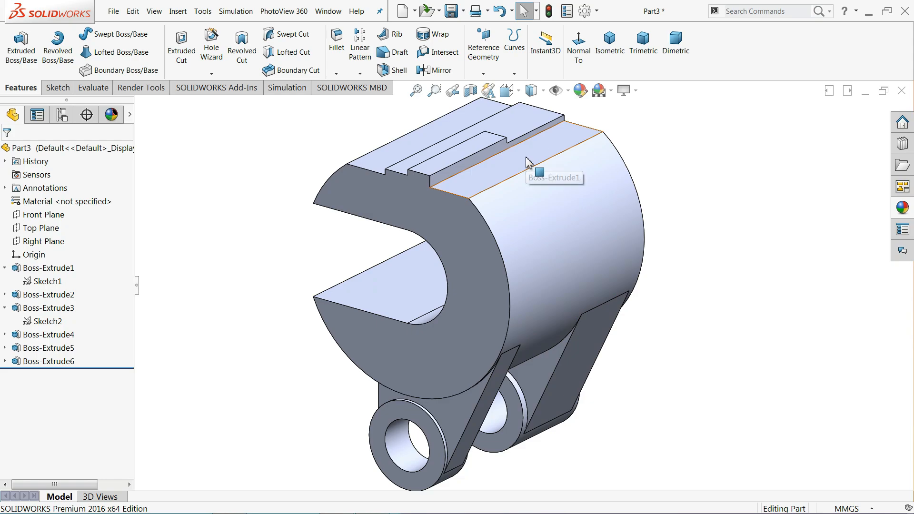
# Open Sketch4 on the round body's flat top face, viewed normal to the screen
pyautogui.moveTo(529, 163); pyautogui.dragTo(627, 185, button='middle')
pyautogui.scroll(-4, 464, 125)
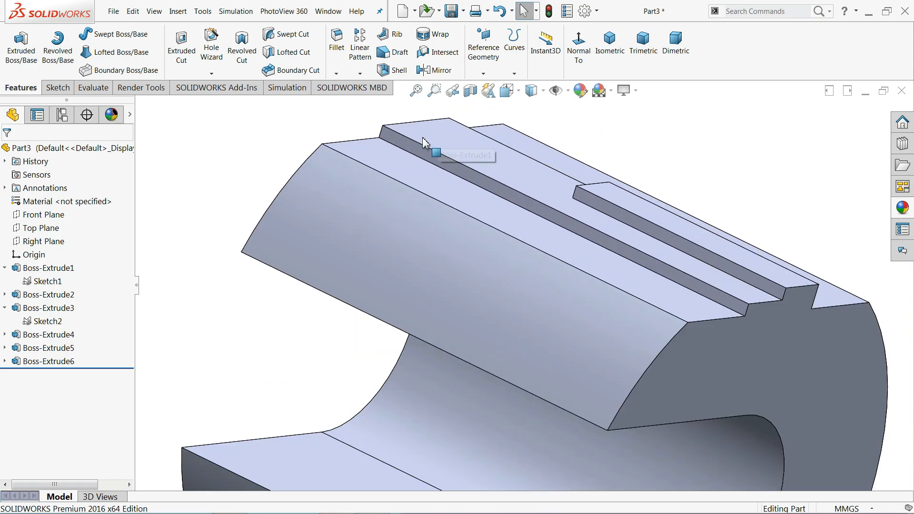
pyautogui.click(423, 141)
pyautogui.click(452, 118)
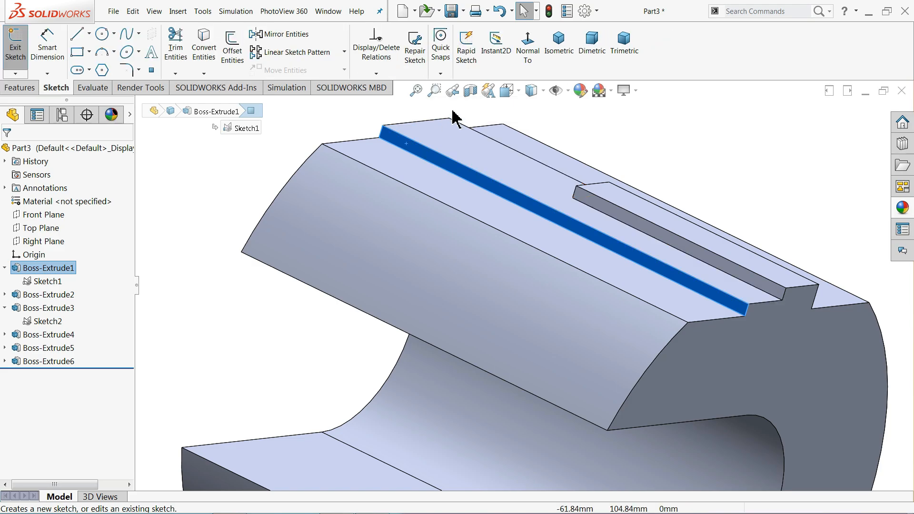
pyautogui.click(528, 50)
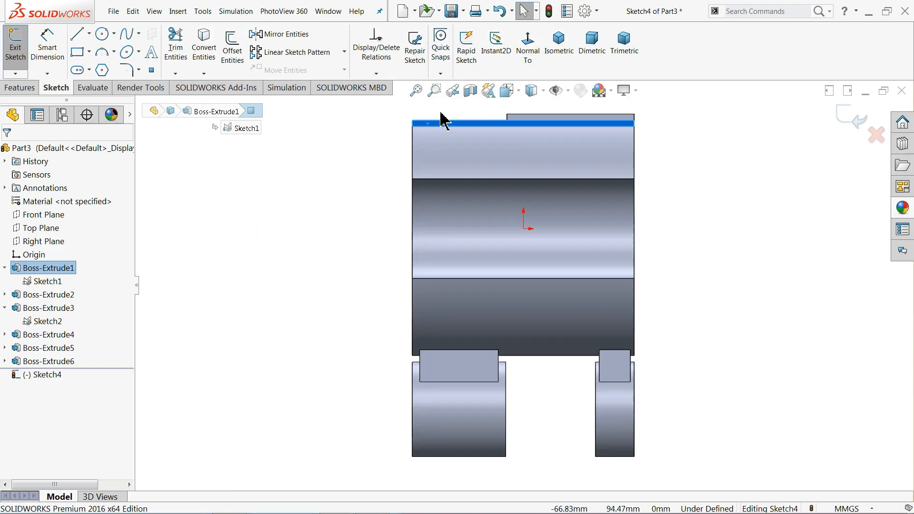
pyautogui.scroll(-4, 529, 228)
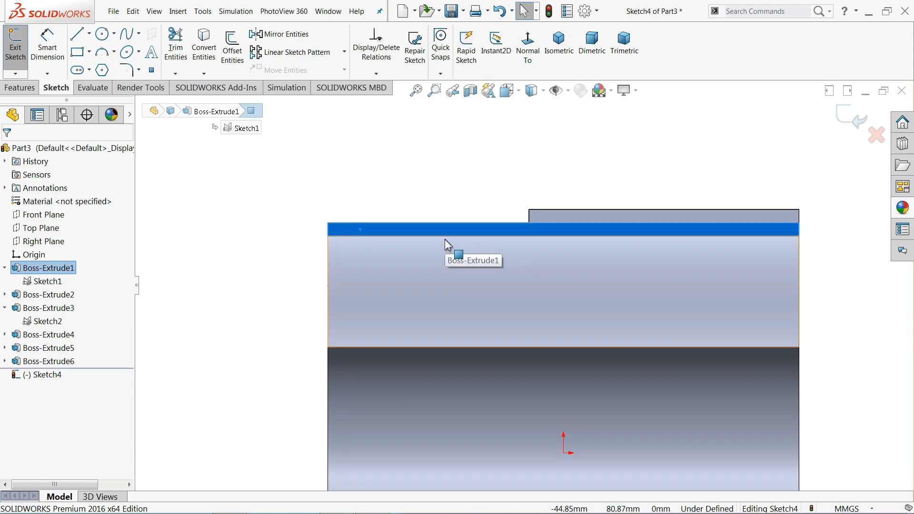
pyautogui.click(103, 35)
# Sketch the lug's outer circle and a concentric inner hole circle above the body
pyautogui.scroll(-1, 405, 152)
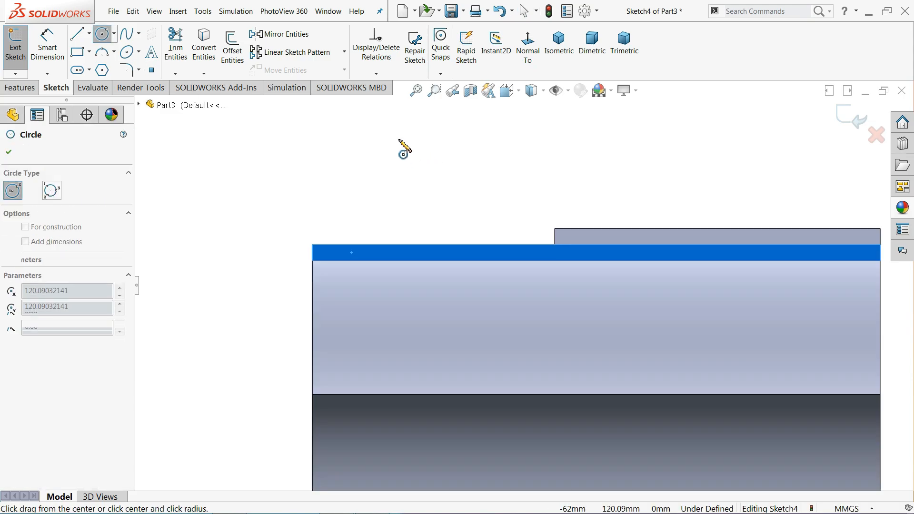
pyautogui.moveTo(398, 139); pyautogui.dragTo(416, 176)
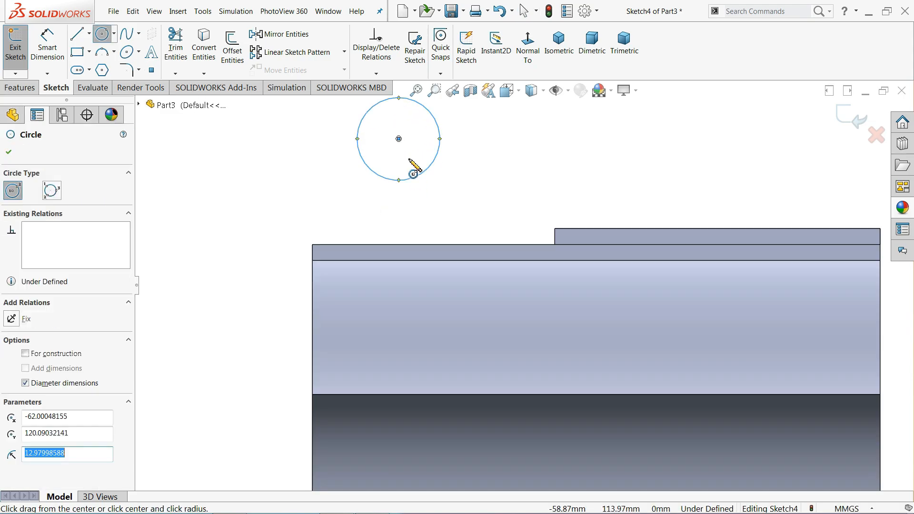
pyautogui.click(399, 139)
pyautogui.click(407, 158)
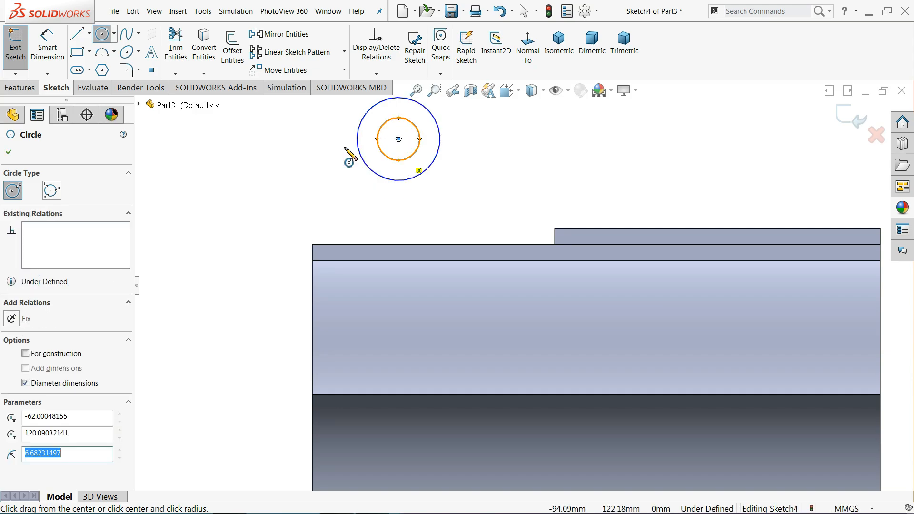
# Draw the stepped line profile from the outer circle down to the body's top edge and back up tangent
pyautogui.click(76, 36)
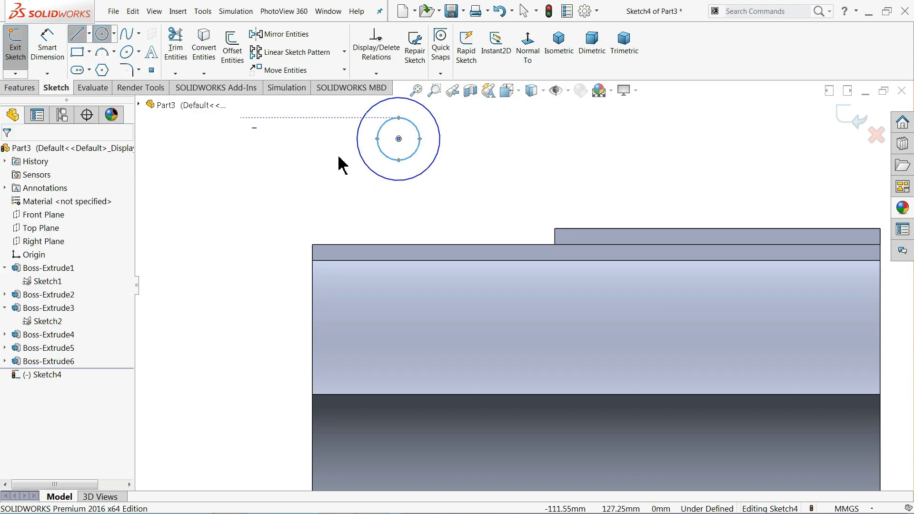
pyautogui.click(357, 138)
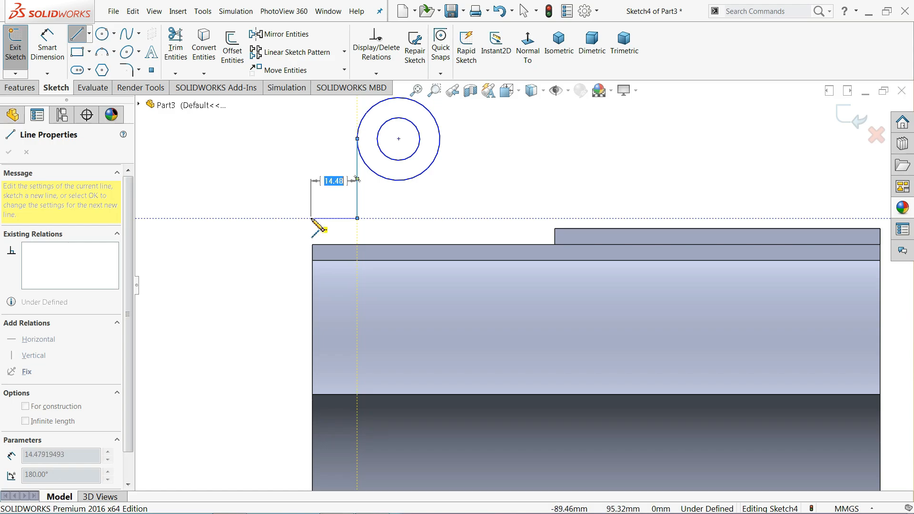
pyautogui.click(311, 219)
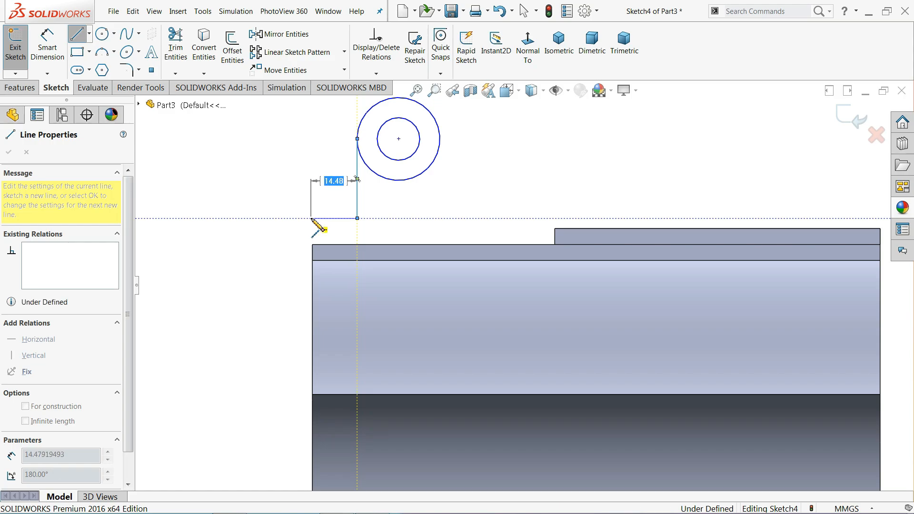
pyautogui.click(313, 244)
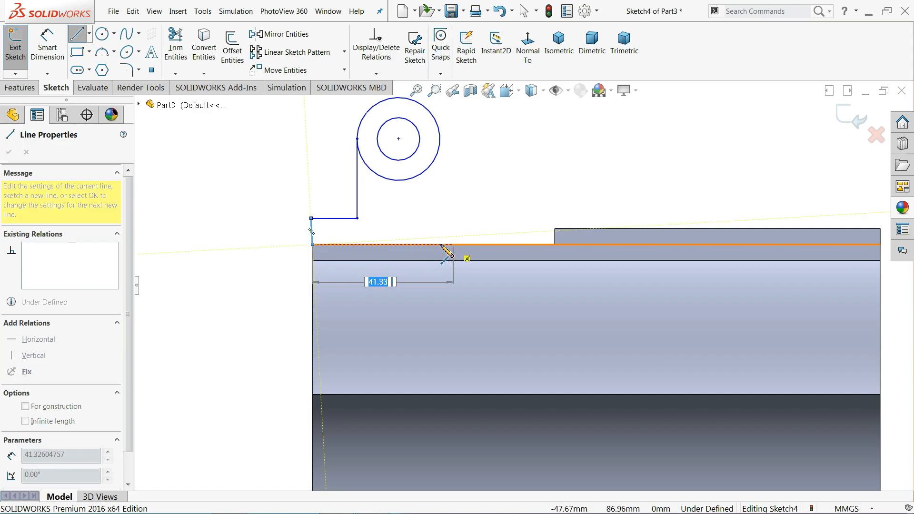
pyautogui.click(439, 244)
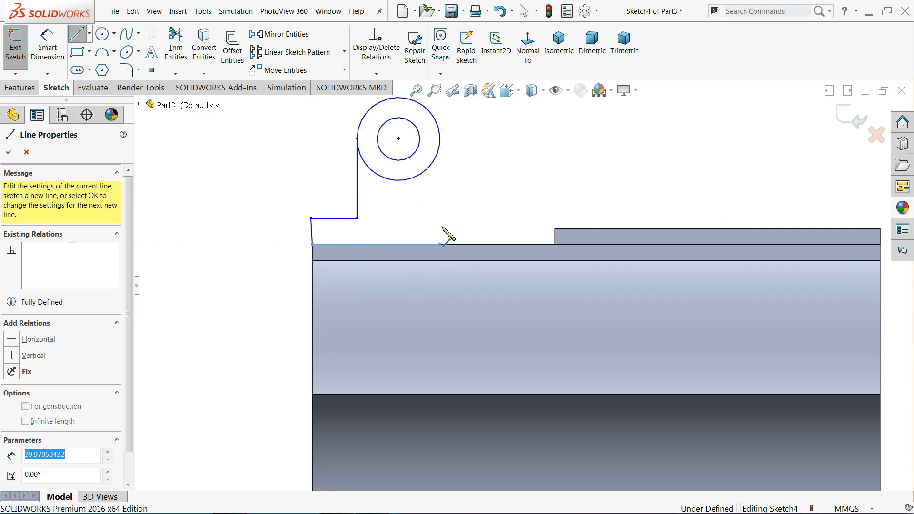
pyautogui.click(440, 141)
pyautogui.rightClick(481, 155)
pyautogui.click(497, 165)
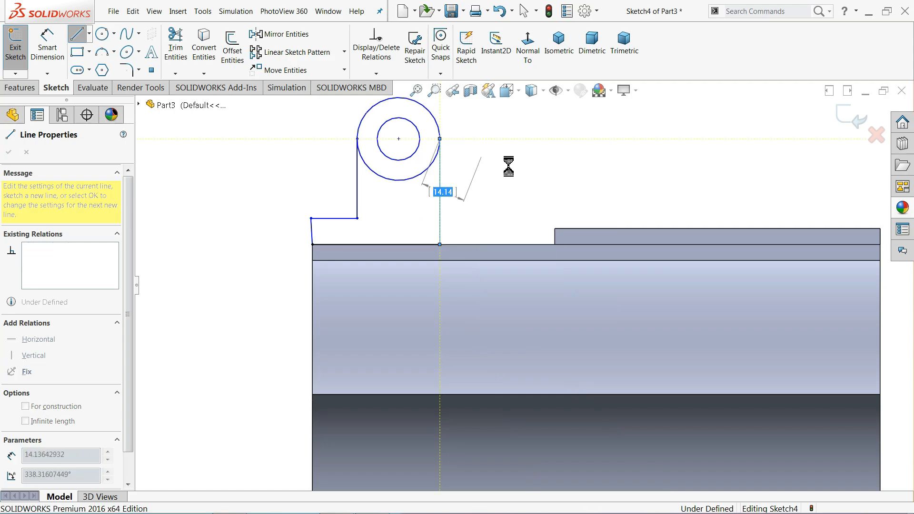
# Make the short left line of the profile vertical
pyautogui.scroll(-5, 434, 158)
pyautogui.scroll(4, 400, 213)
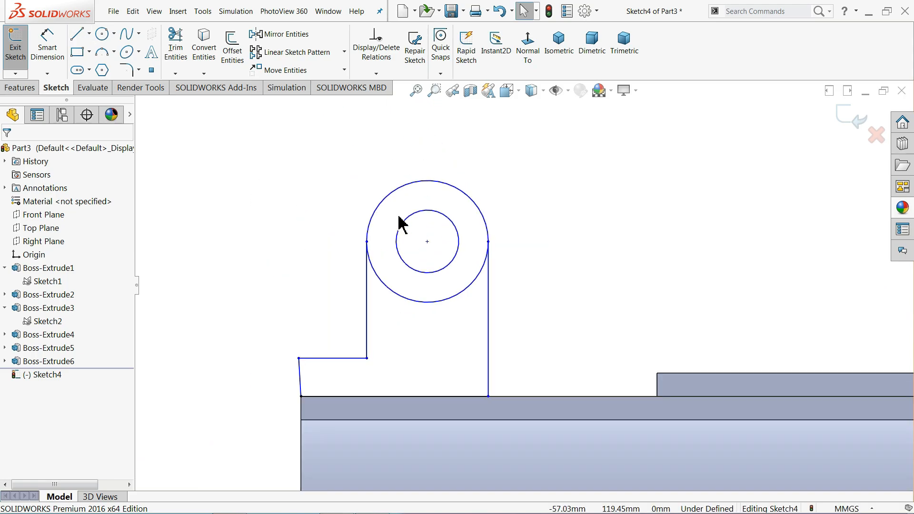
pyautogui.click(338, 368)
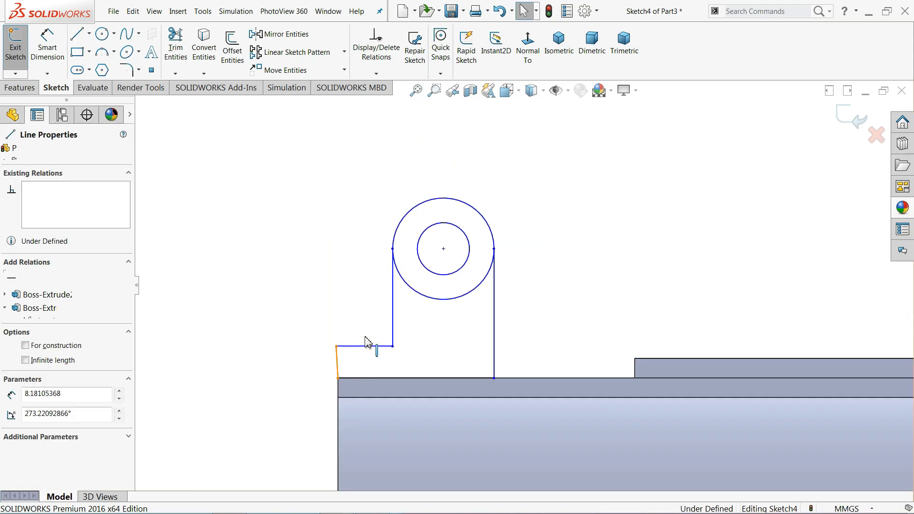
pyautogui.click(387, 326)
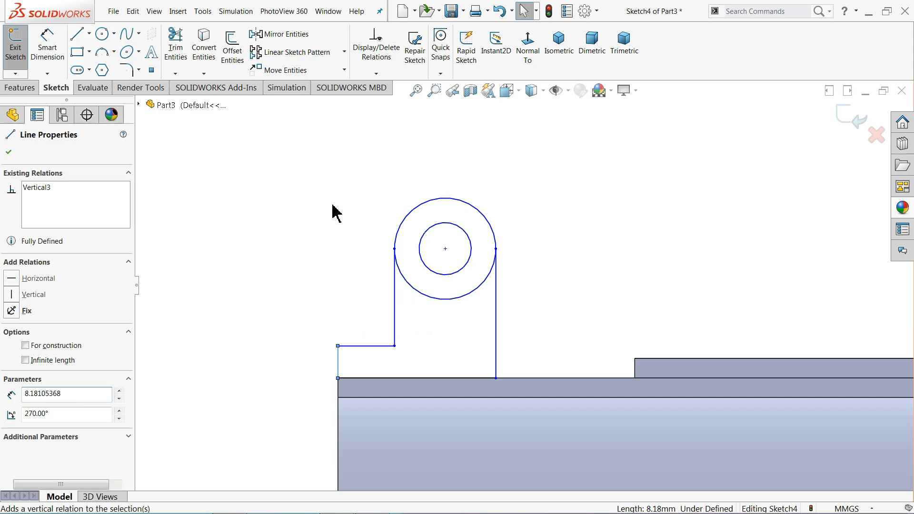
pyautogui.click(333, 210)
# Dimension the lug's outer circle Ø50 and its inner hole Ø25.5
pyautogui.scroll(-2, 498, 316)
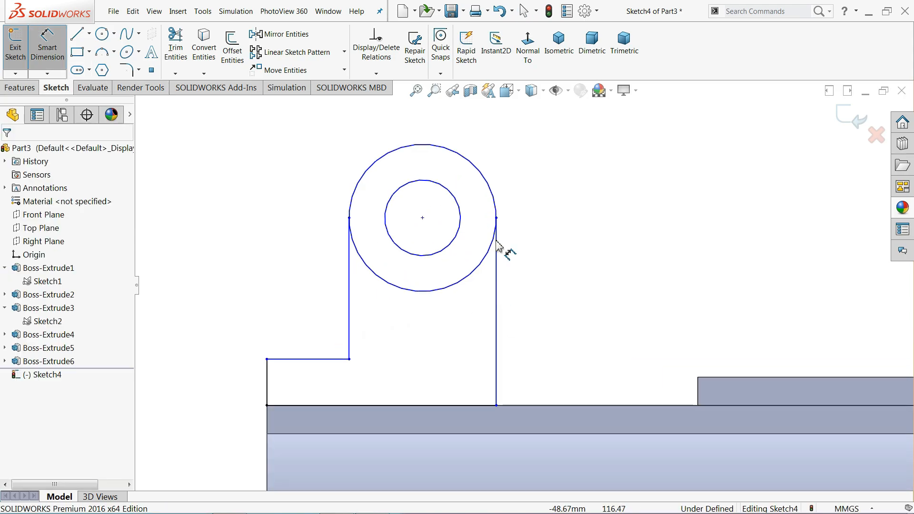
pyautogui.click(511, 167)
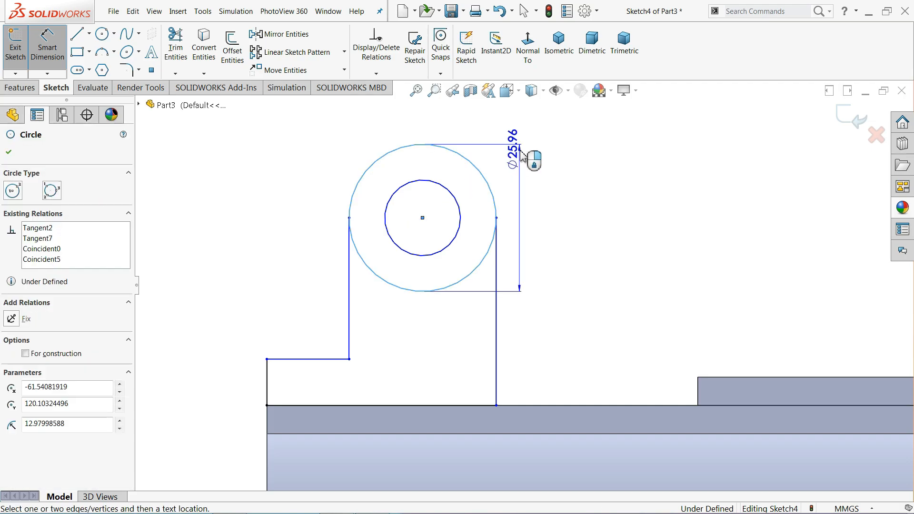
pyautogui.click(532, 195)
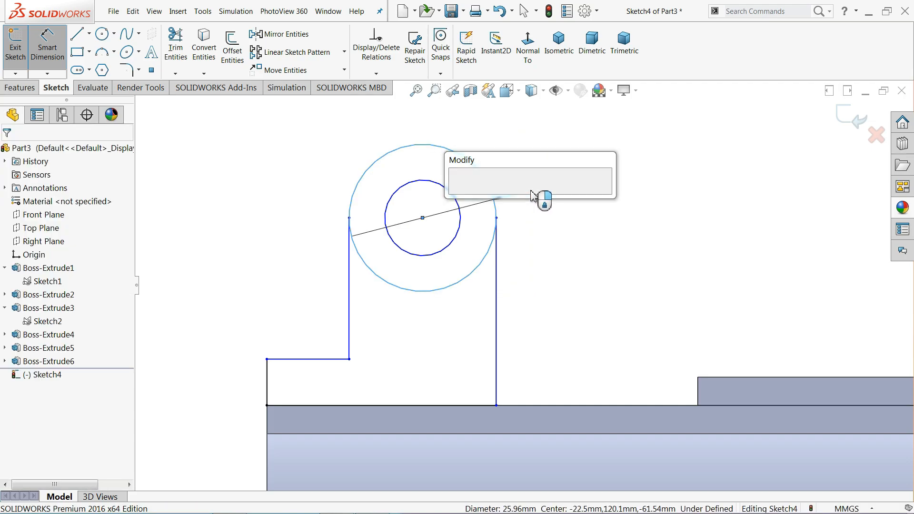
pyautogui.write('50')
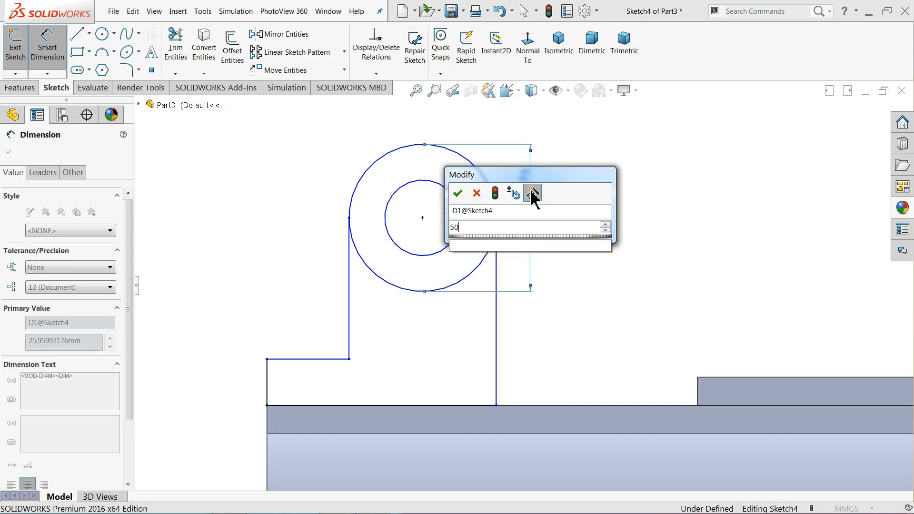
pyautogui.click(458, 193)
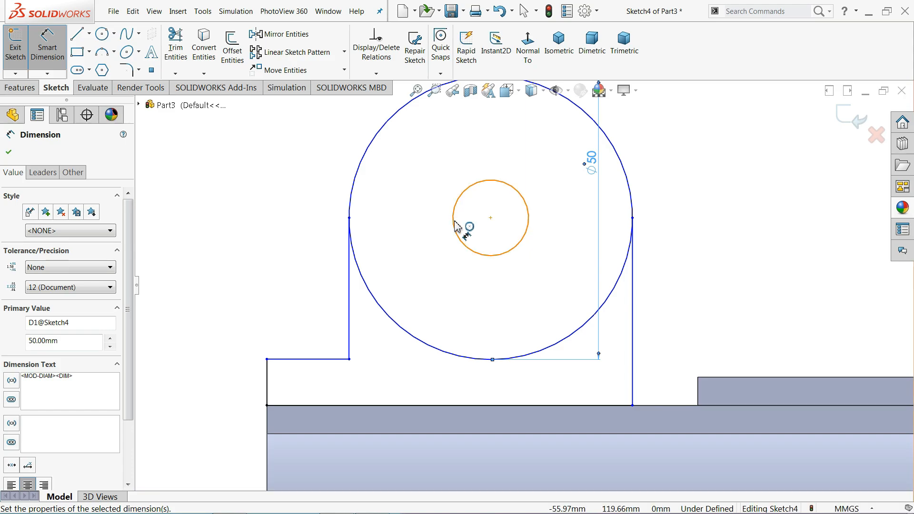
pyautogui.click(453, 215)
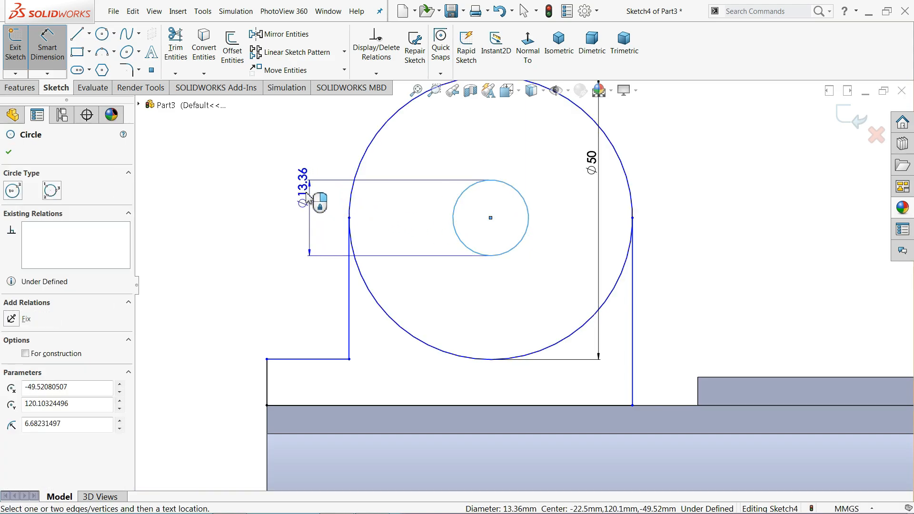
pyautogui.click(307, 204)
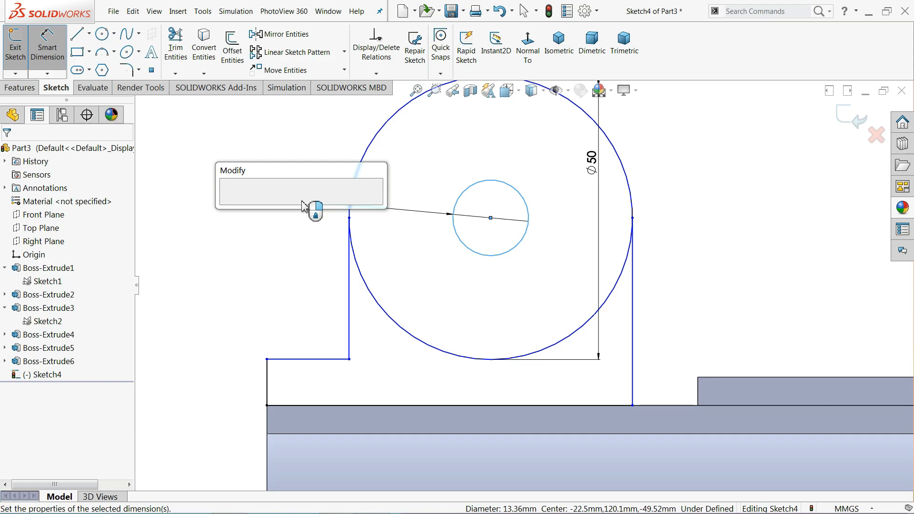
pyautogui.write('25.5')
pyautogui.press('Return')
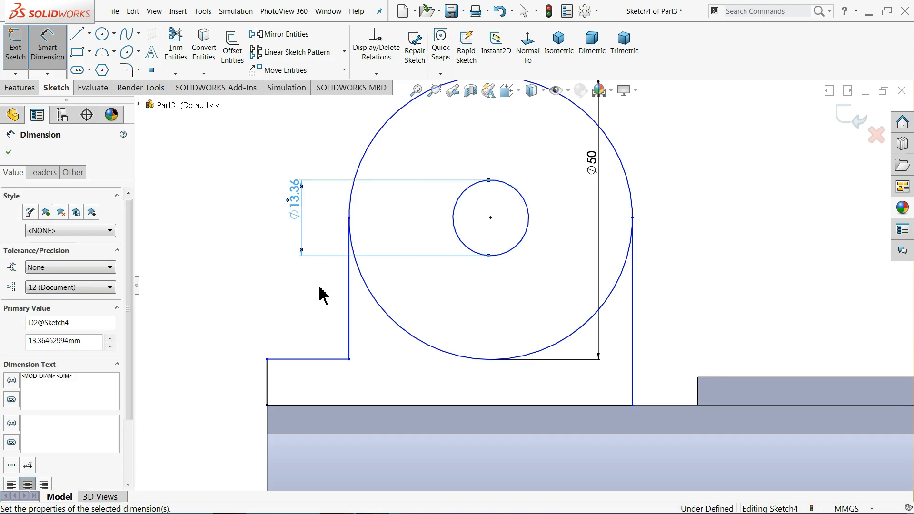
# Dimension the lower-left ledge line 7 mm and pick the Centerline tool
pyautogui.click(314, 360)
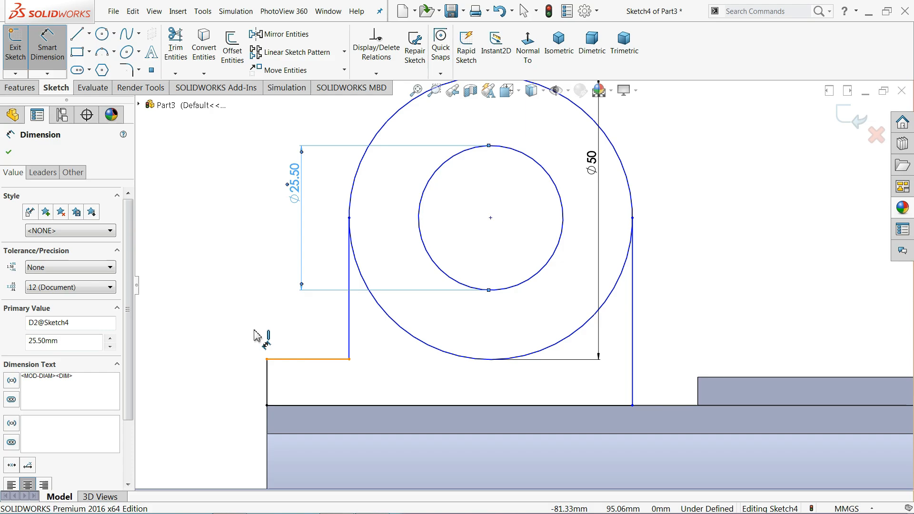
pyautogui.click(249, 328)
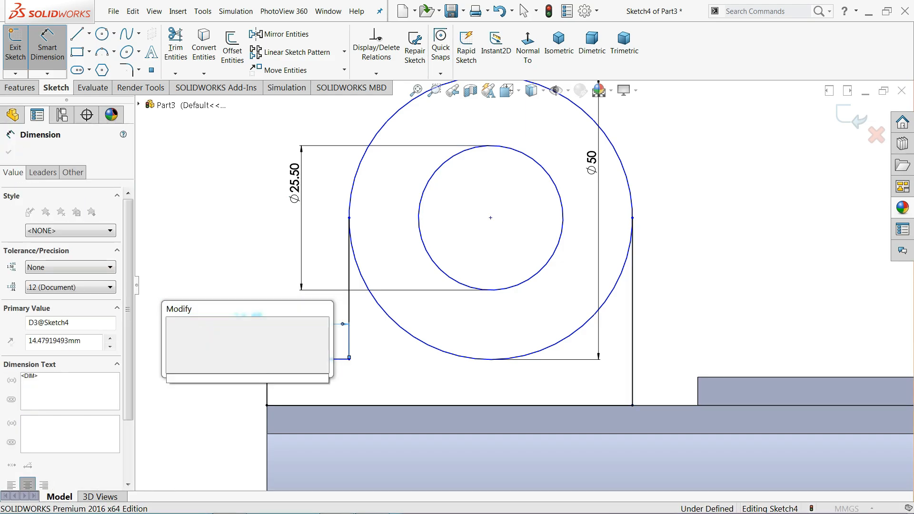
pyautogui.click(172, 326)
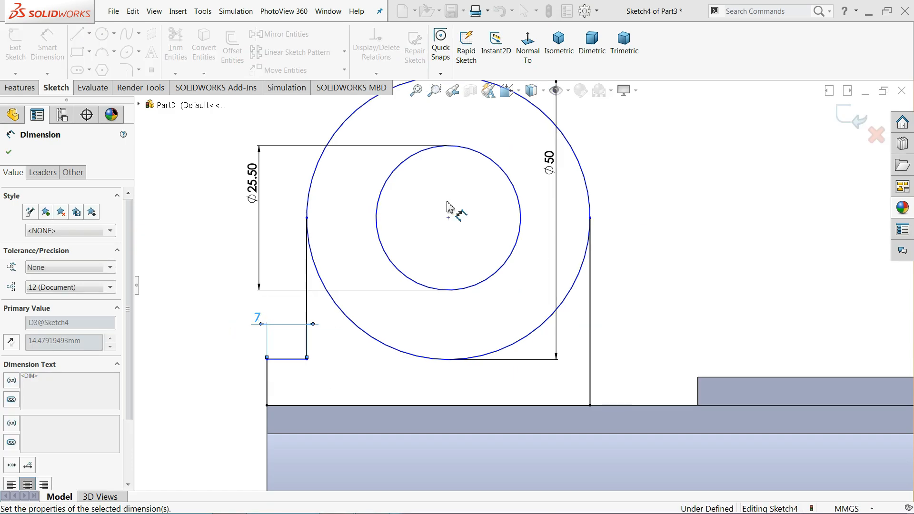
pyautogui.scroll(2, 449, 208)
pyautogui.scroll(6, 462, 212)
pyautogui.scroll(4, 472, 224)
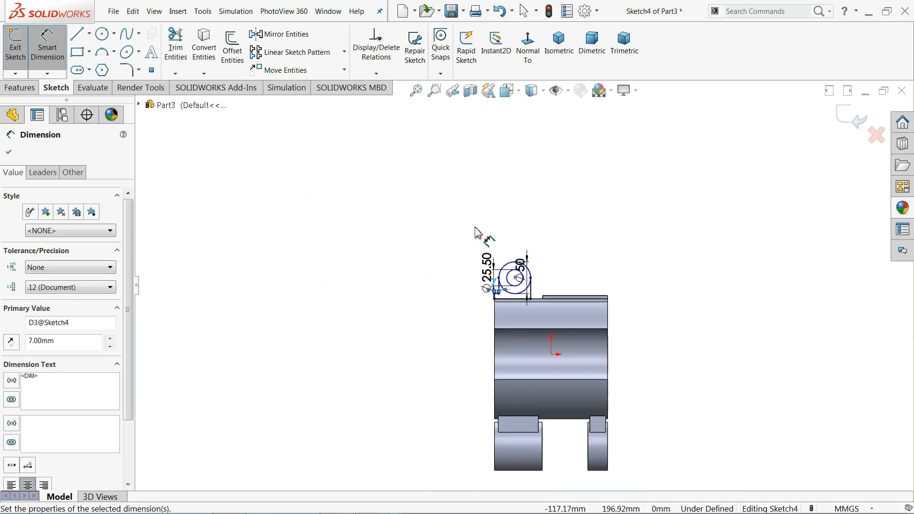
pyautogui.scroll(-1, 566, 426)
pyautogui.scroll(-3, 546, 460)
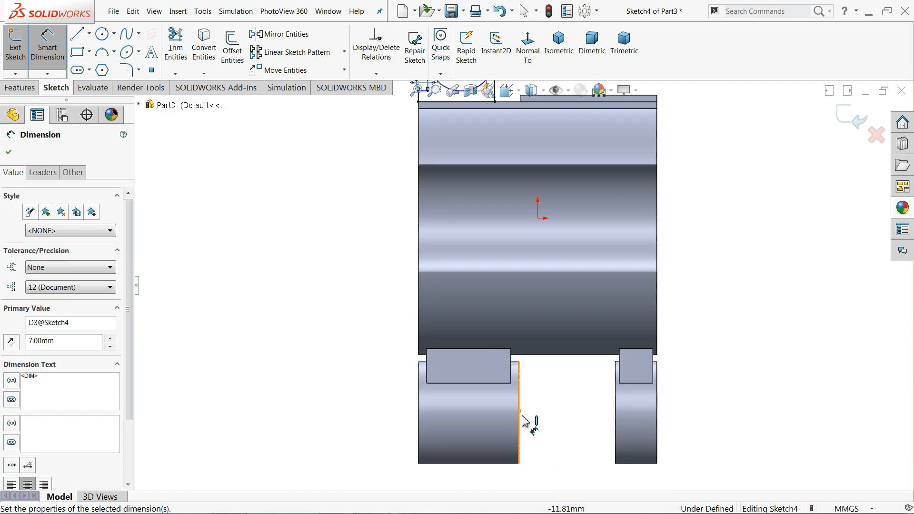
pyautogui.scroll(-3, 522, 419)
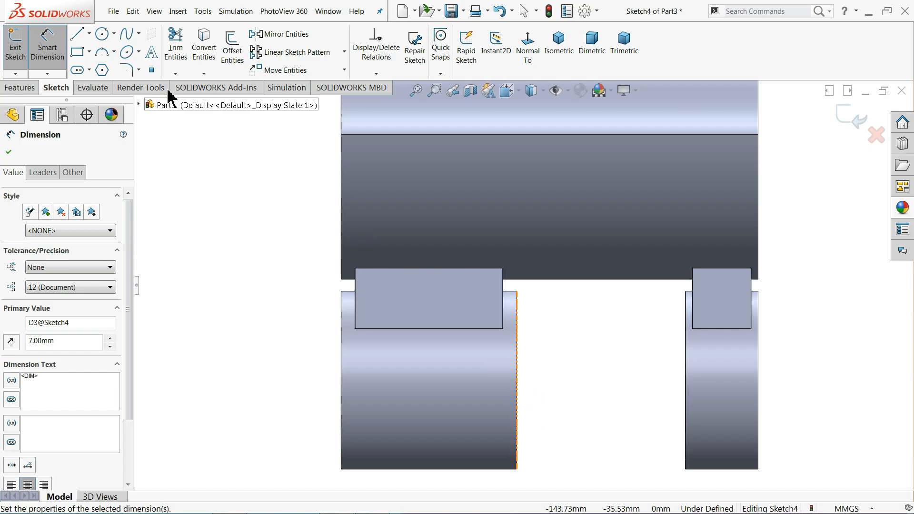
pyautogui.click(89, 33)
pyautogui.click(102, 61)
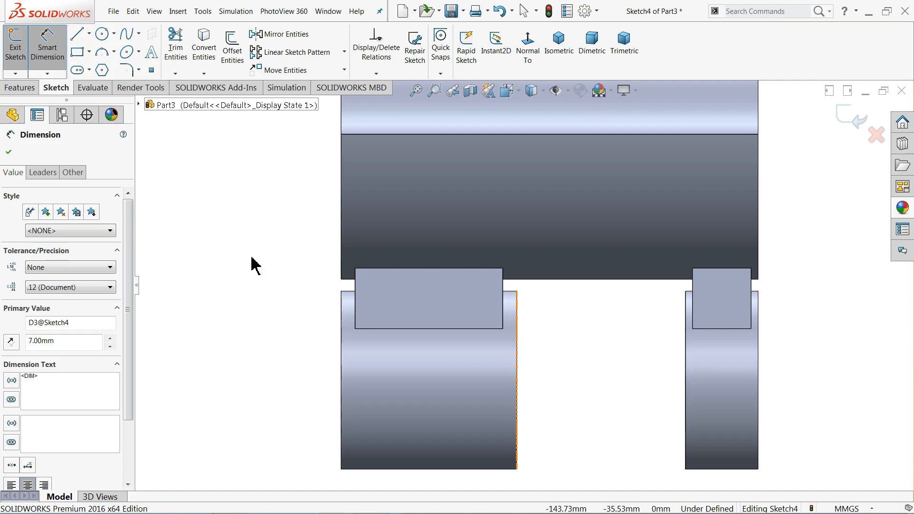
# Draw a horizontal centerline across the left leg's bottom edge
pyautogui.click(341, 380)
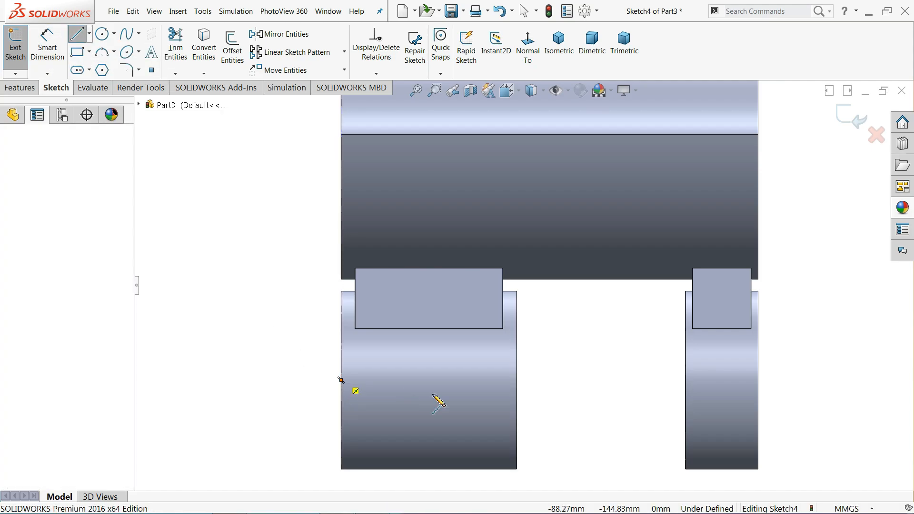
pyautogui.click(517, 380)
pyautogui.rightClick(576, 363)
pyautogui.click(577, 359)
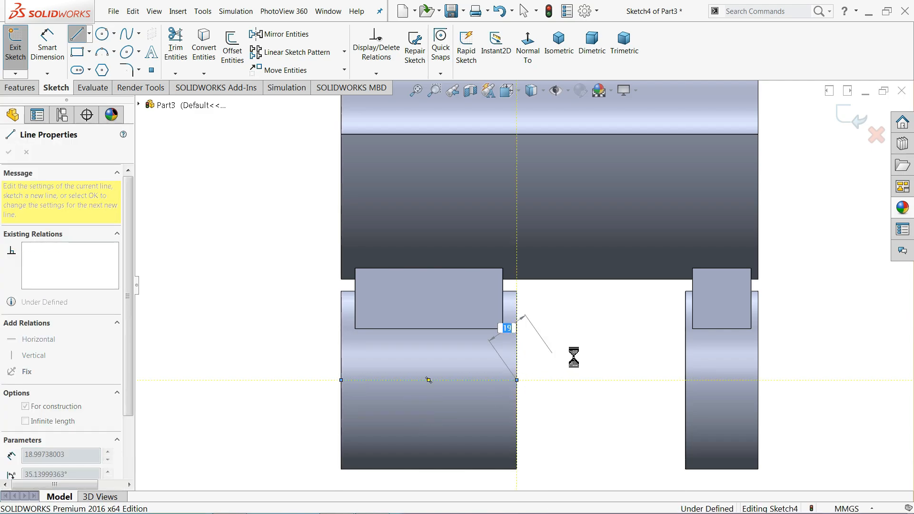
# Dimension the lug circle's centre 262 above the centerline
pyautogui.click(47, 48)
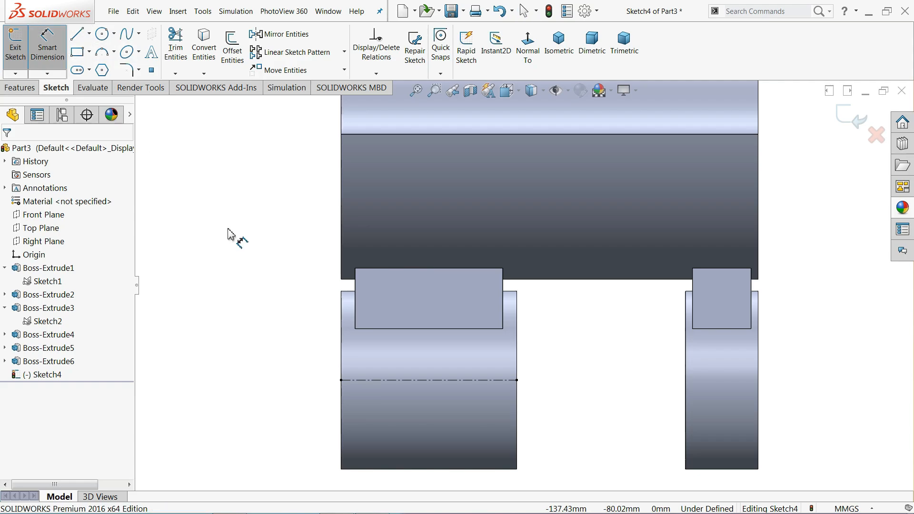
pyautogui.click(393, 380)
pyautogui.scroll(1, 493, 323)
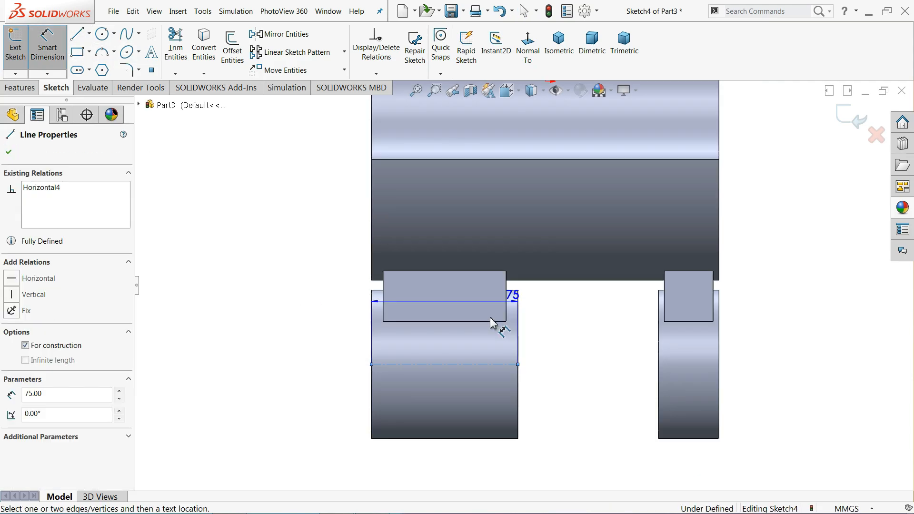
pyautogui.scroll(3, 493, 323)
pyautogui.scroll(-3, 456, 119)
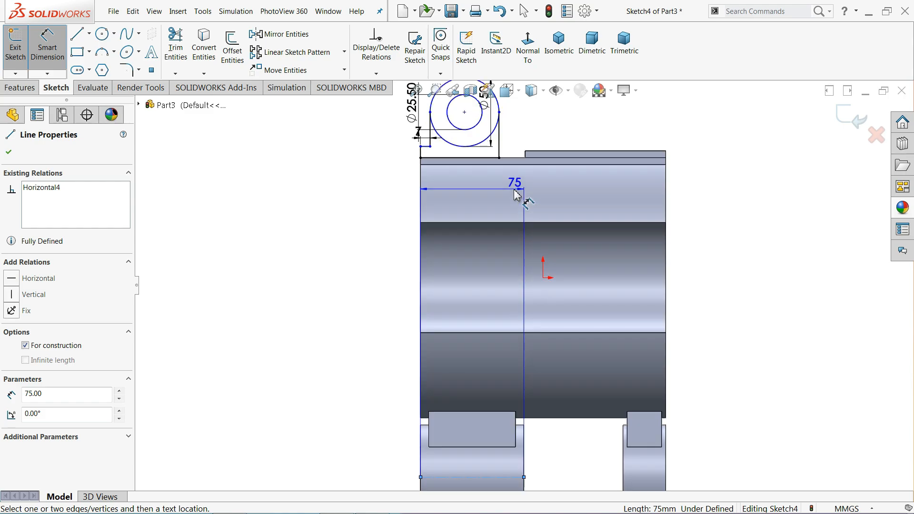
pyautogui.click(464, 112)
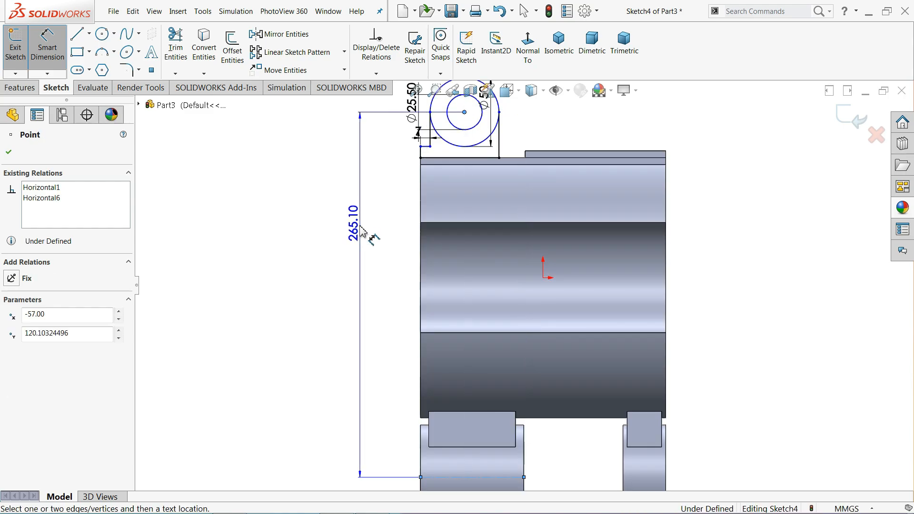
pyautogui.click(362, 234)
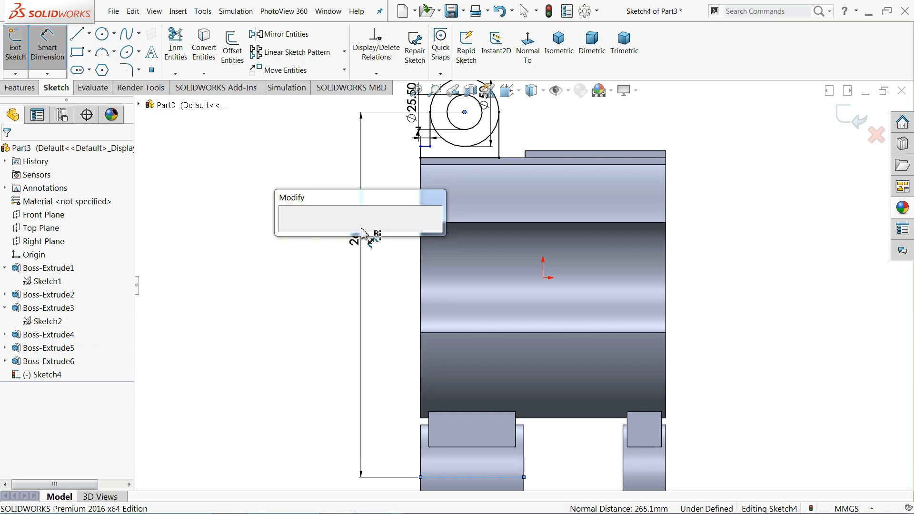
pyautogui.write('262')
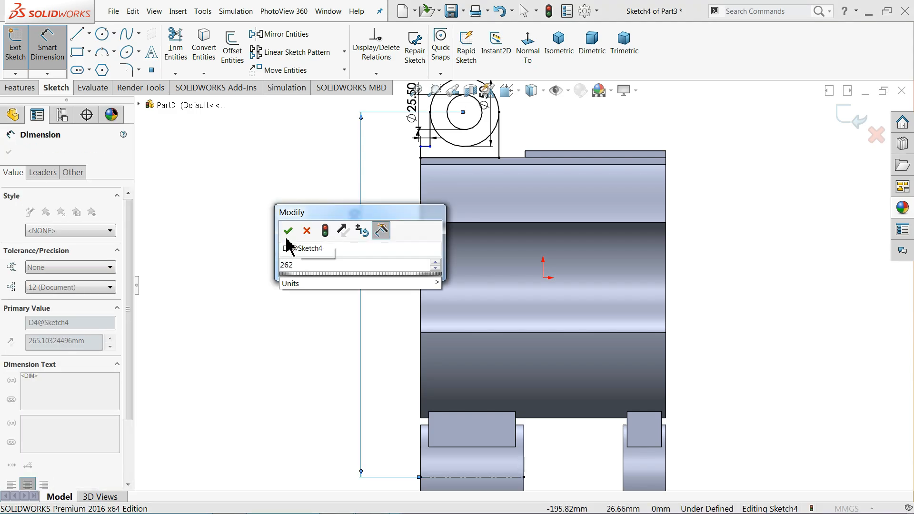
pyautogui.click(287, 231)
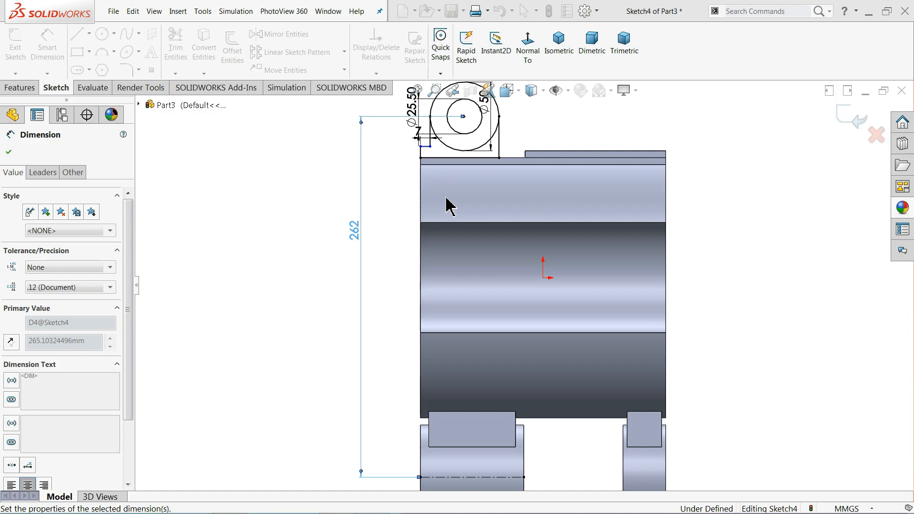
pyautogui.scroll(1, 450, 193)
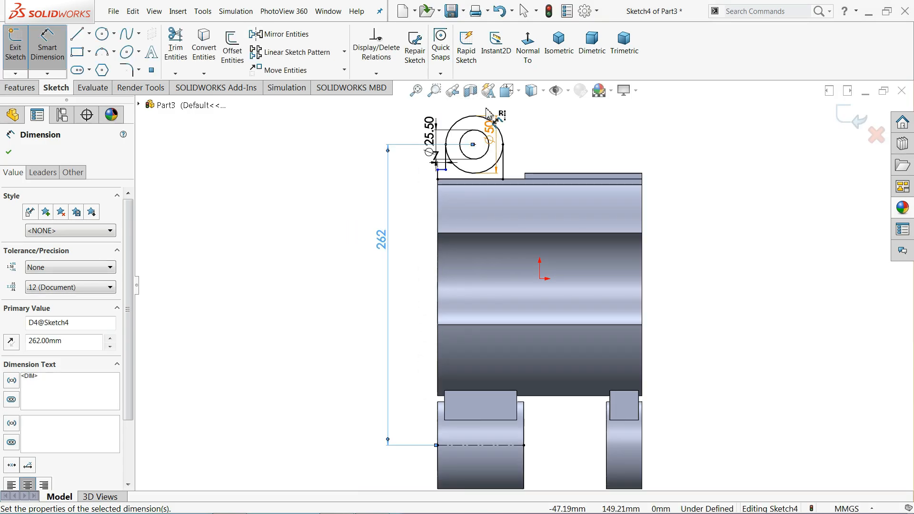
# Reposition the Ø50 and Ø25.50 dimensions and add a driven 32 mm dimension to the circle centre
pyautogui.scroll(-3, 487, 113)
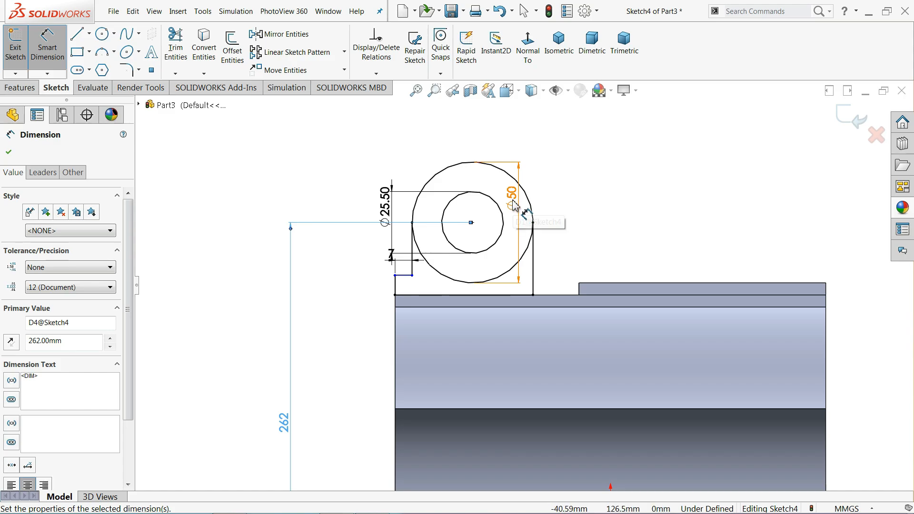
pyautogui.moveTo(515, 206); pyautogui.dragTo(571, 213)
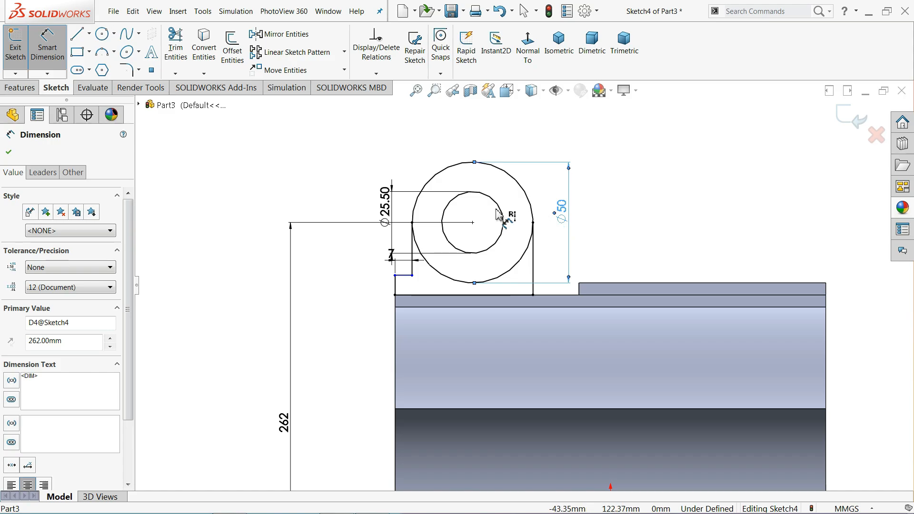
pyautogui.moveTo(386, 212); pyautogui.dragTo(372, 210)
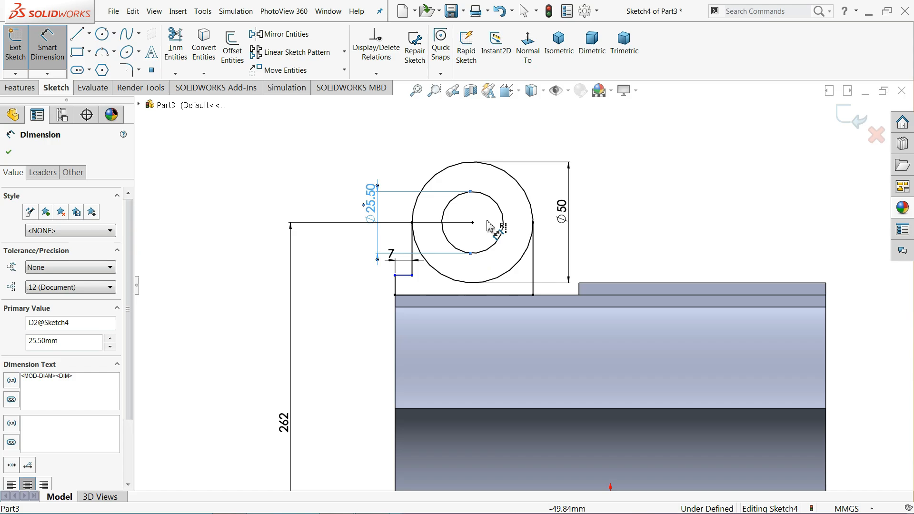
pyautogui.click(531, 145)
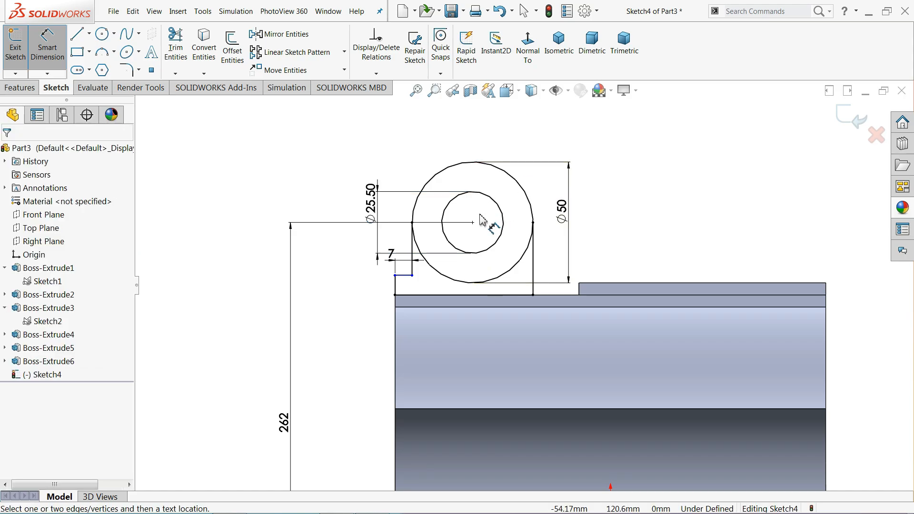
pyautogui.click(411, 275)
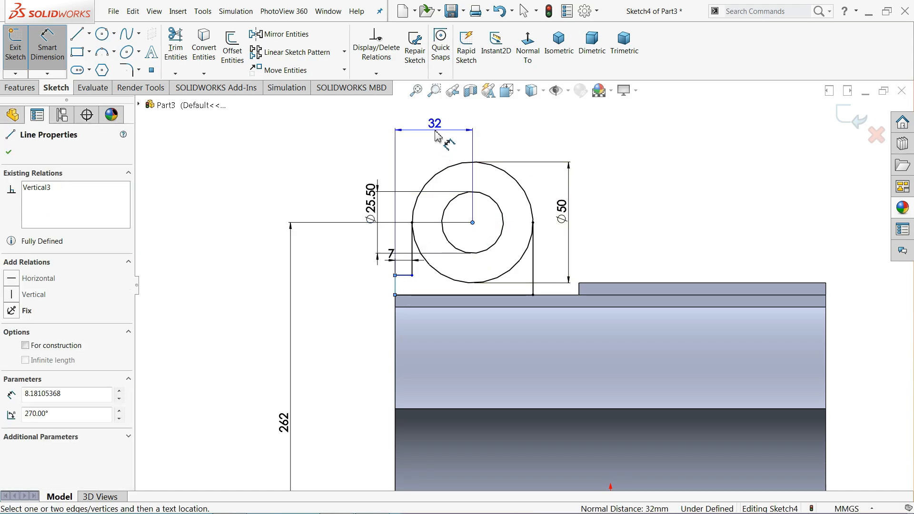
pyautogui.click(435, 131)
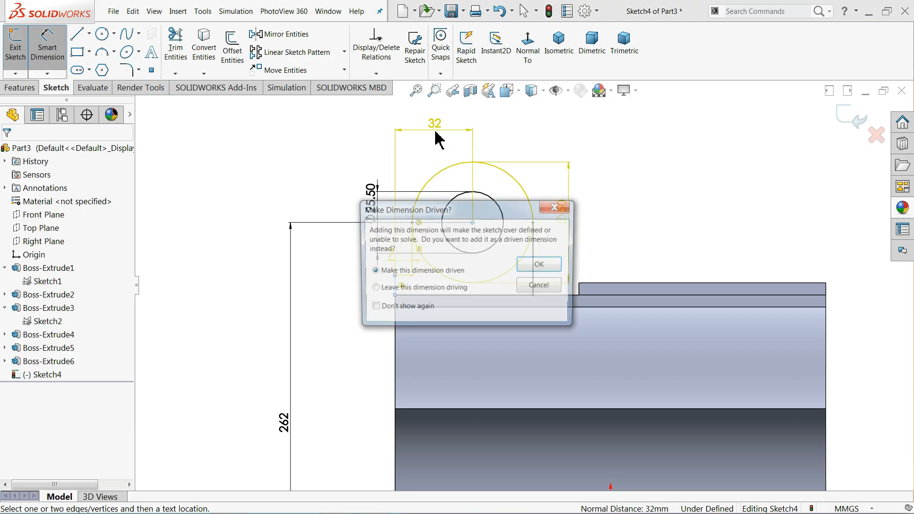
pyautogui.click(537, 267)
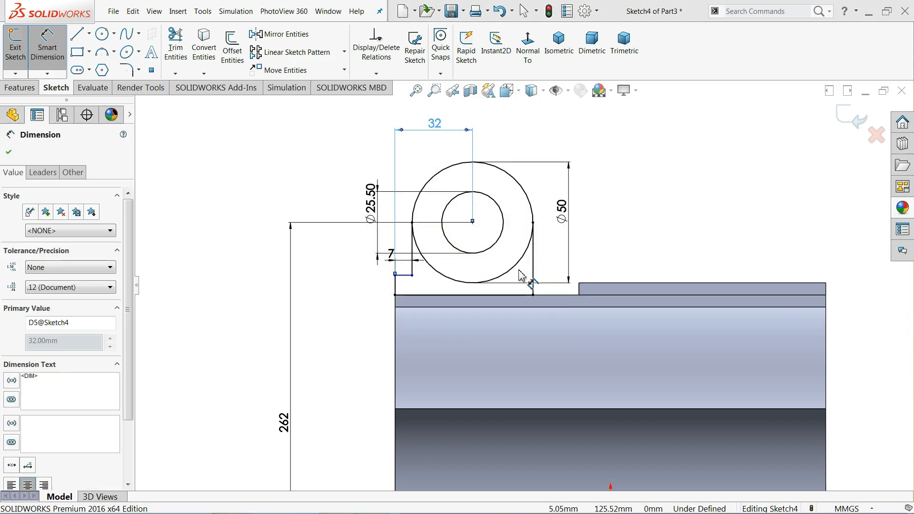
pyautogui.click(523, 273)
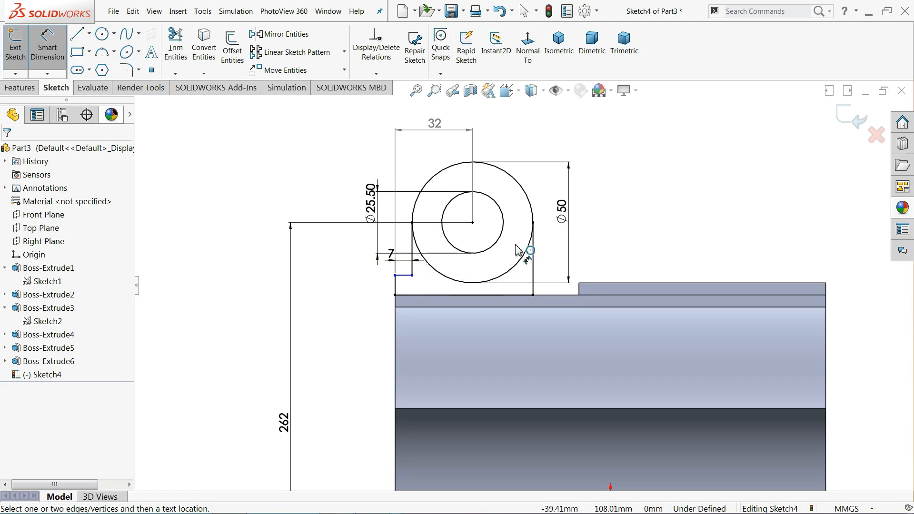
pyautogui.scroll(-2, 519, 251)
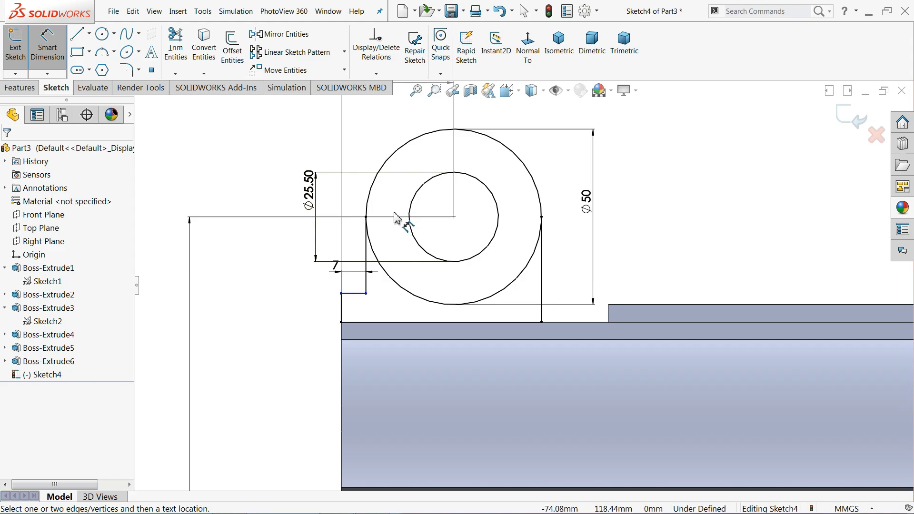
pyautogui.press('Escape')
# Make the lug's short base line collinear with the body's top edge, fully defining Sketch4
pyautogui.click(354, 294)
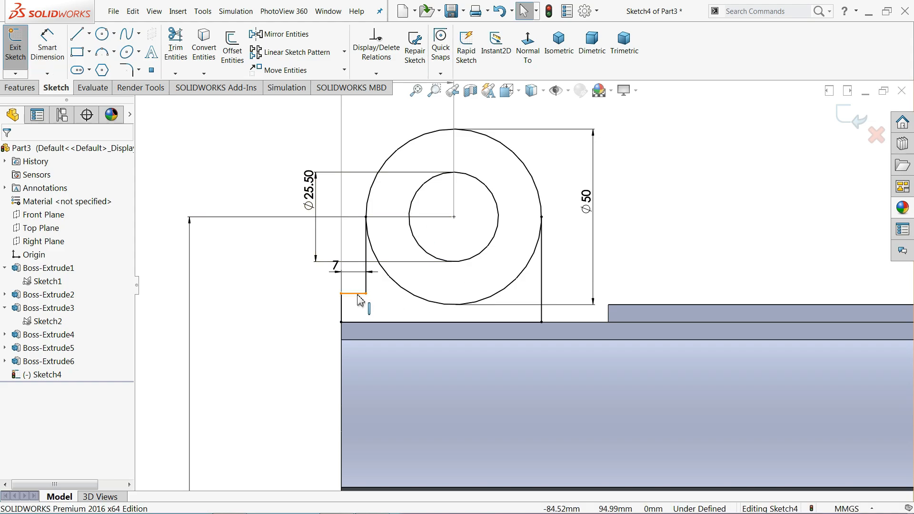
pyautogui.keyDown('ctrl'); pyautogui.click(646, 306); pyautogui.keyUp('ctrl')
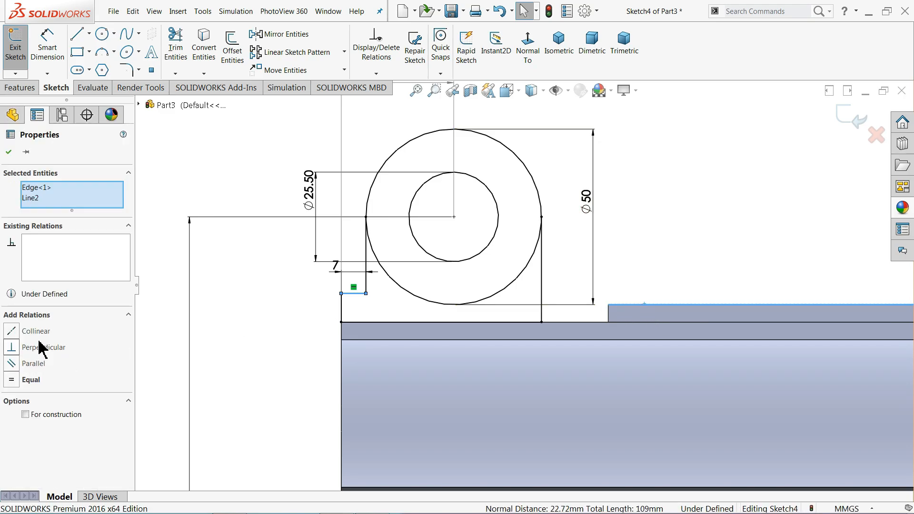
pyautogui.click(38, 332)
pyautogui.click(273, 304)
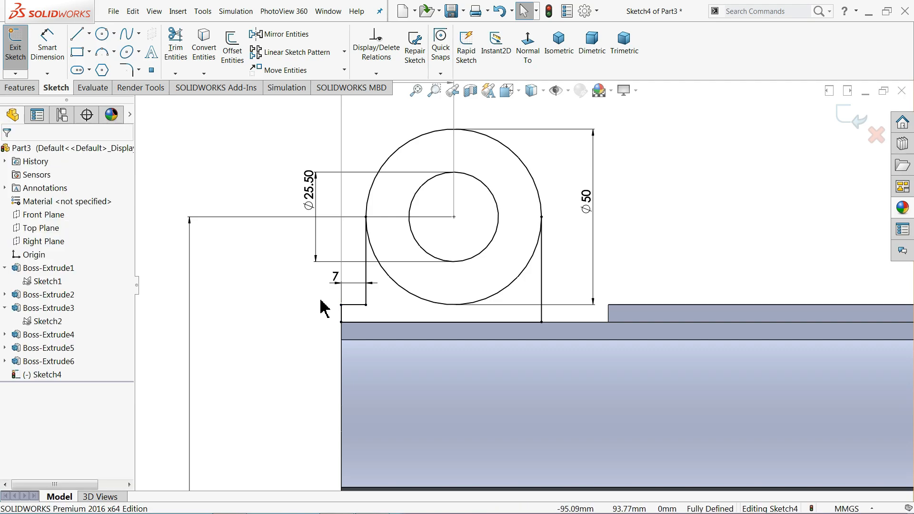
pyautogui.scroll(5, 473, 259)
pyautogui.moveTo(592, 241); pyautogui.dragTo(533, 291, button='middle')
pyautogui.scroll(-5, 595, 257)
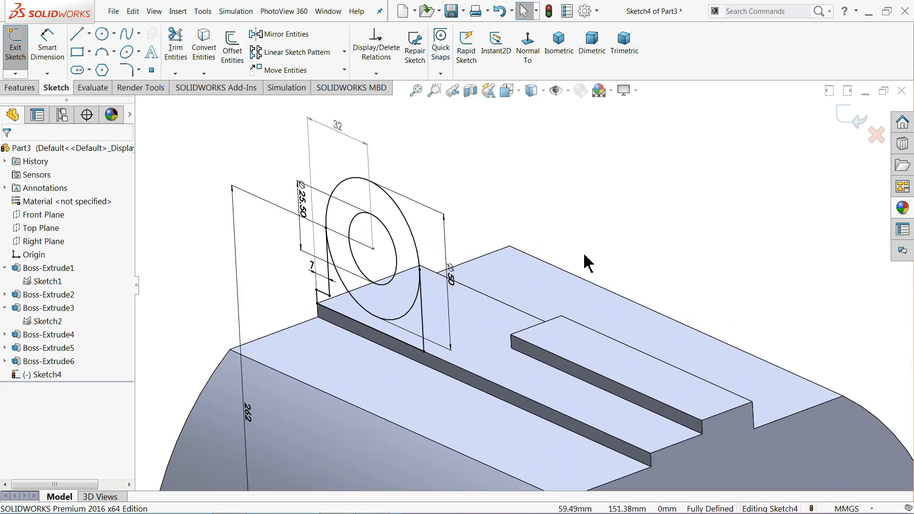
# Start a reversed boss extrusion of the lug's ring and base regions with end condition Up To Surface
pyautogui.click(19, 87)
pyautogui.click(19, 54)
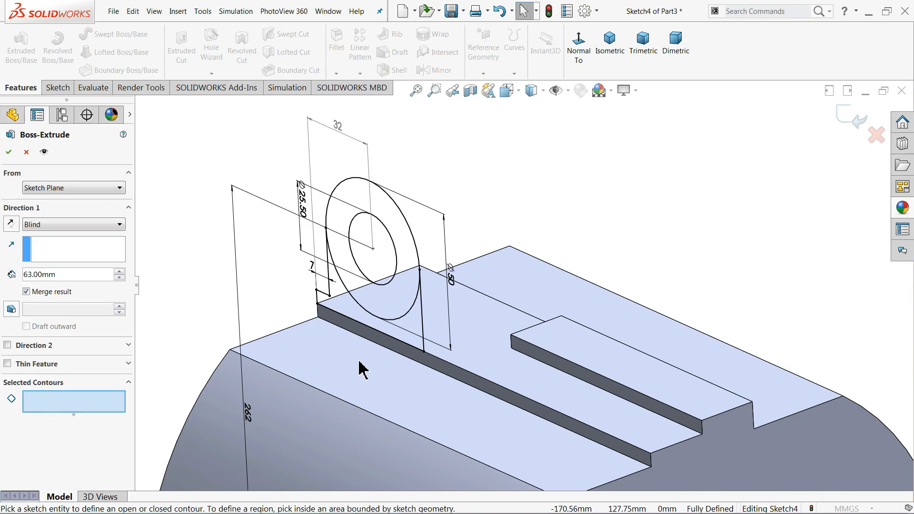
pyautogui.click(406, 309)
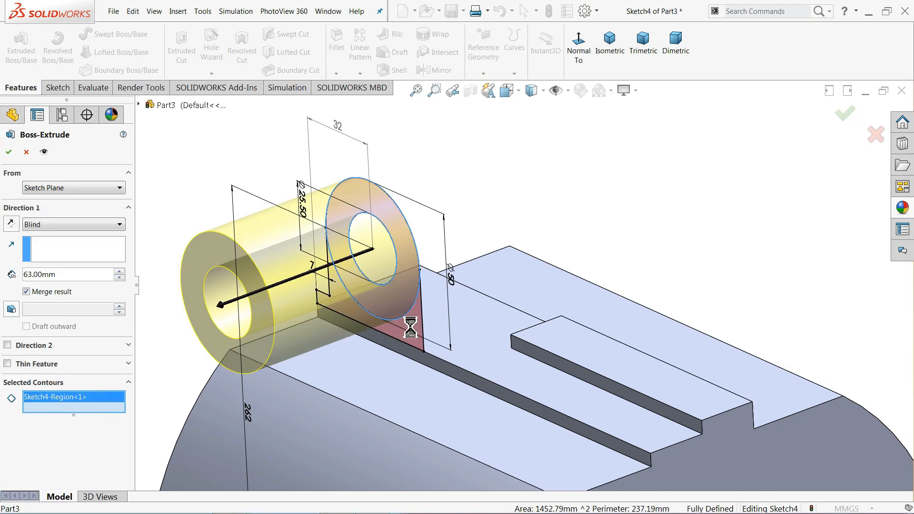
pyautogui.click(409, 324)
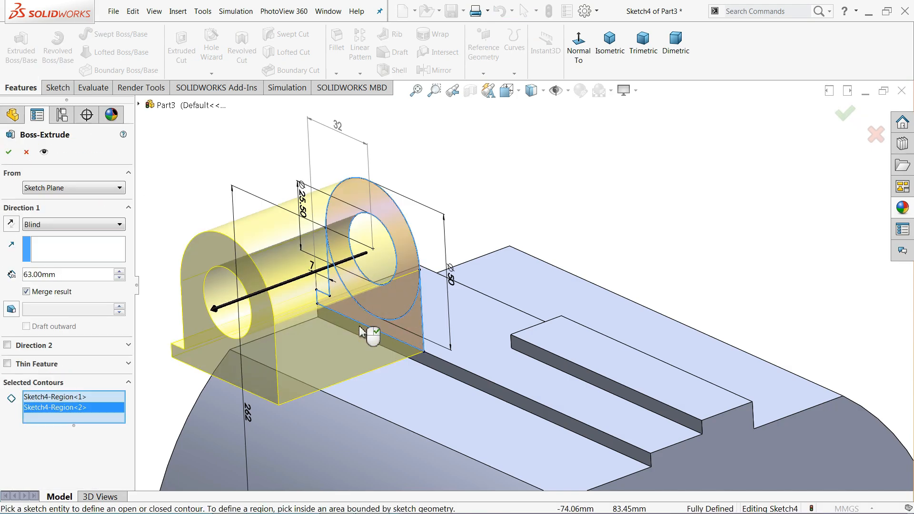
pyautogui.click(40, 226)
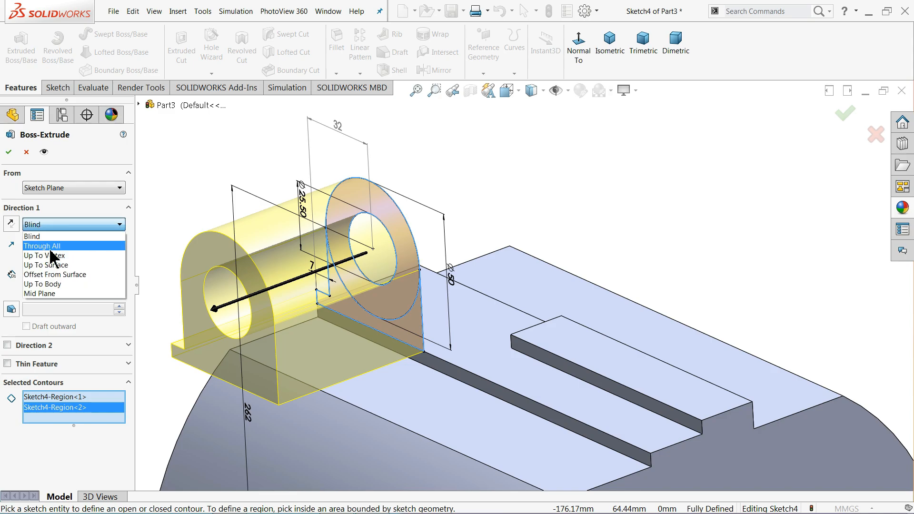
pyautogui.click(11, 224)
pyautogui.click(10, 223)
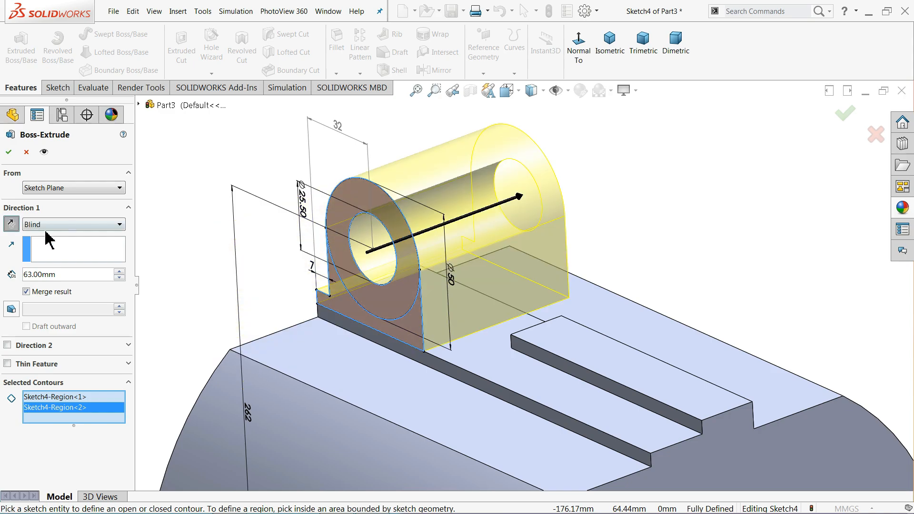
pyautogui.click(53, 226)
pyautogui.click(55, 265)
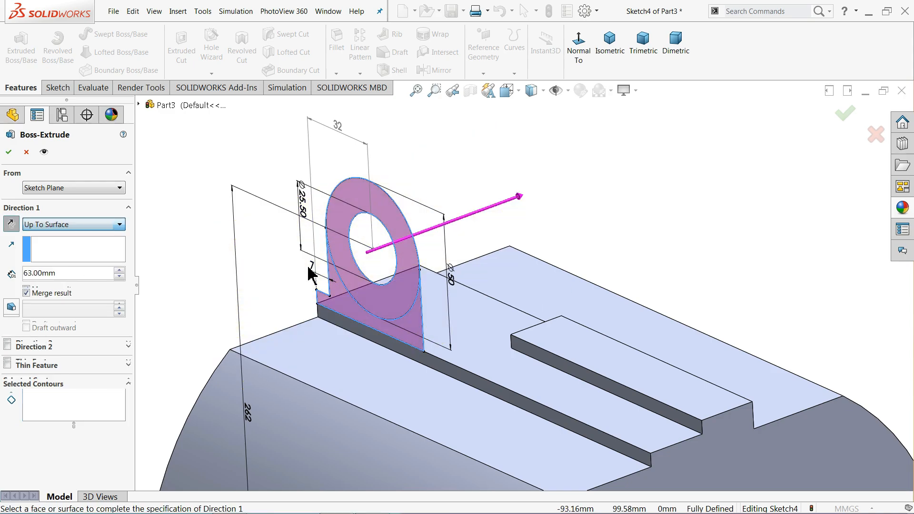
# Choose the body's side face as the limit and accept the lug as Boss-Extrude7
pyautogui.moveTo(506, 241); pyautogui.dragTo(414, 296, button='middle')
pyautogui.click(391, 292)
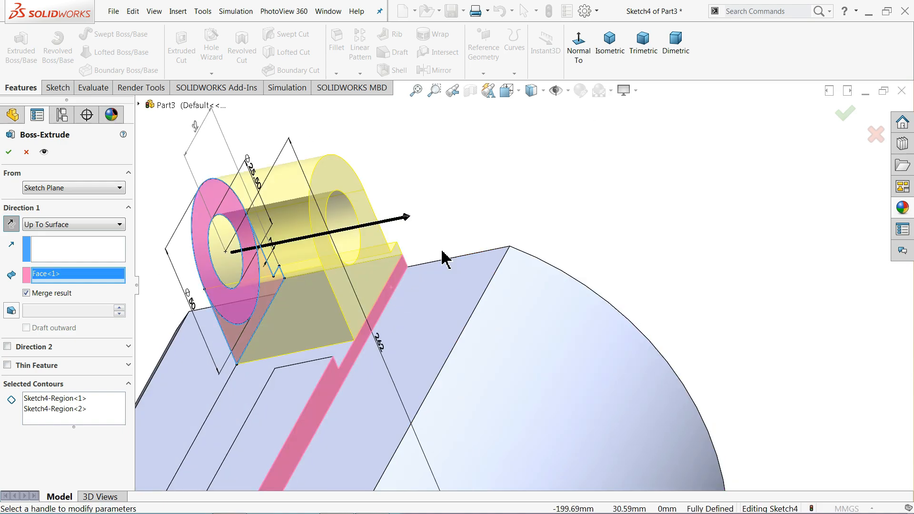
pyautogui.scroll(5, 469, 212)
pyautogui.moveTo(392, 304); pyautogui.dragTo(549, 229, button='middle')
pyautogui.scroll(-5, 505, 291)
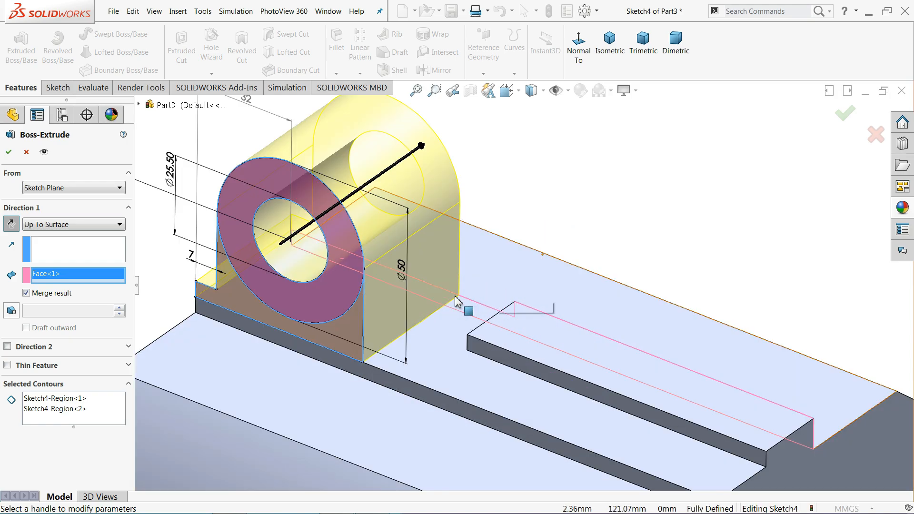
pyautogui.click(9, 153)
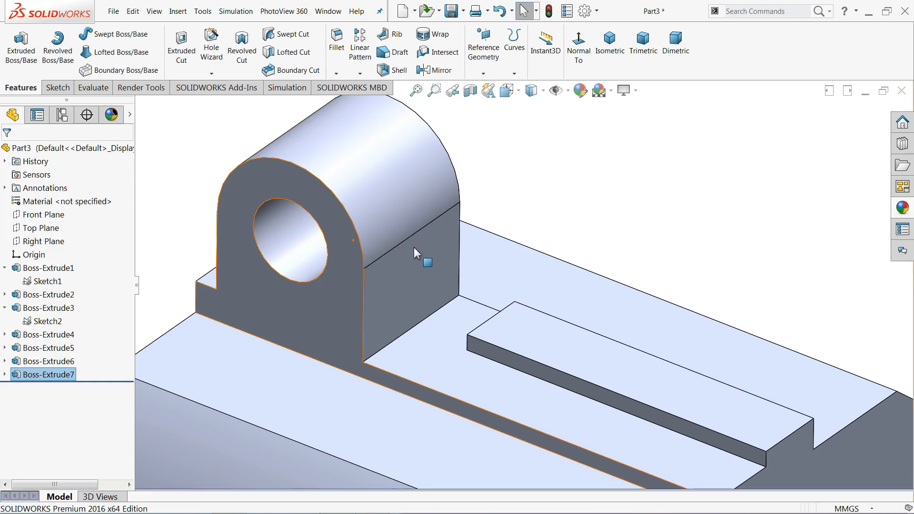
pyautogui.scroll(3, 414, 253)
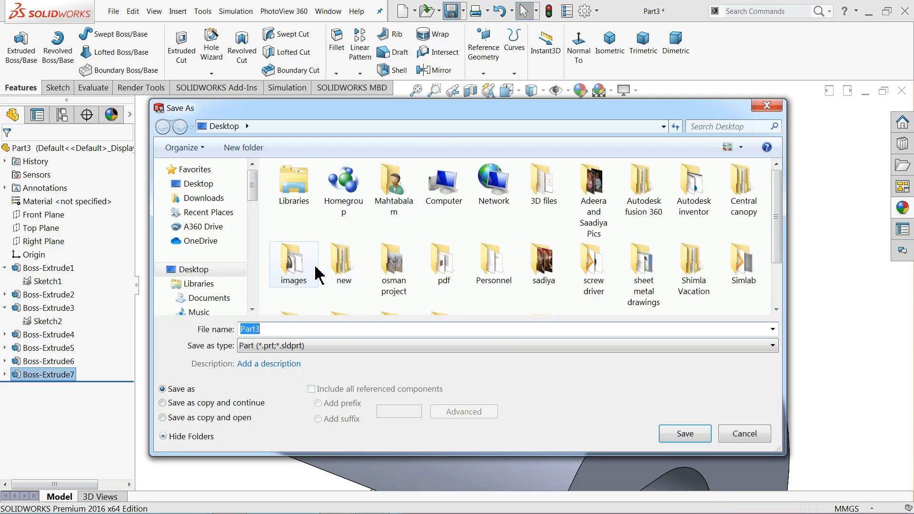
# Save the part under the name 'exercise 81' and zoom to view the whole bracket
pyautogui.write('exer')
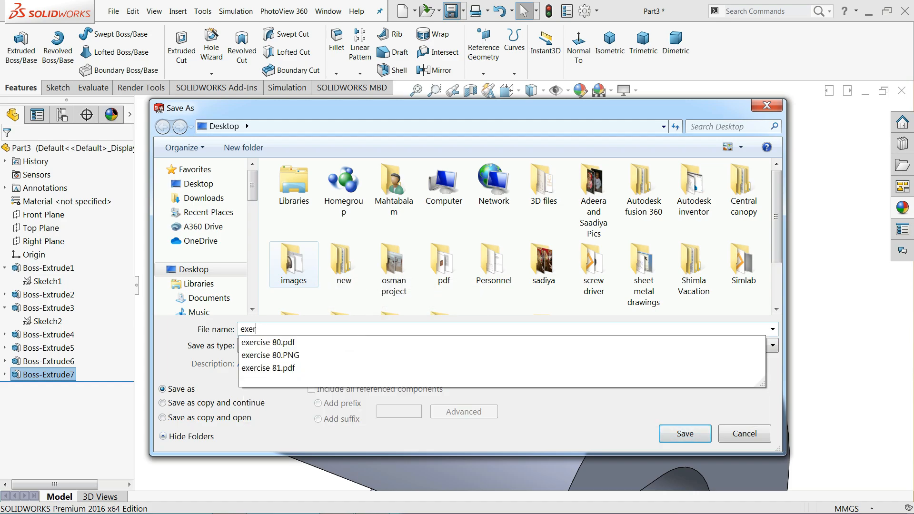
pyautogui.write('cise 81')
pyautogui.press('Return')
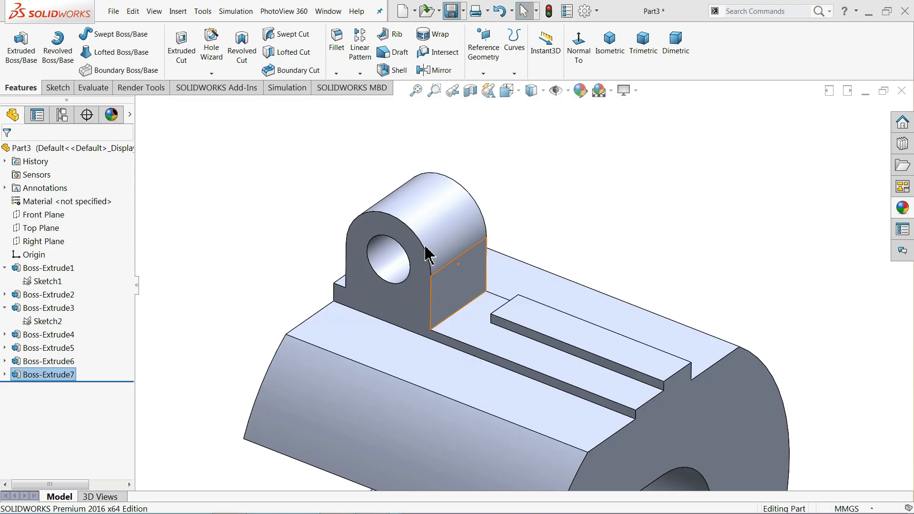
pyautogui.scroll(5, 428, 245)
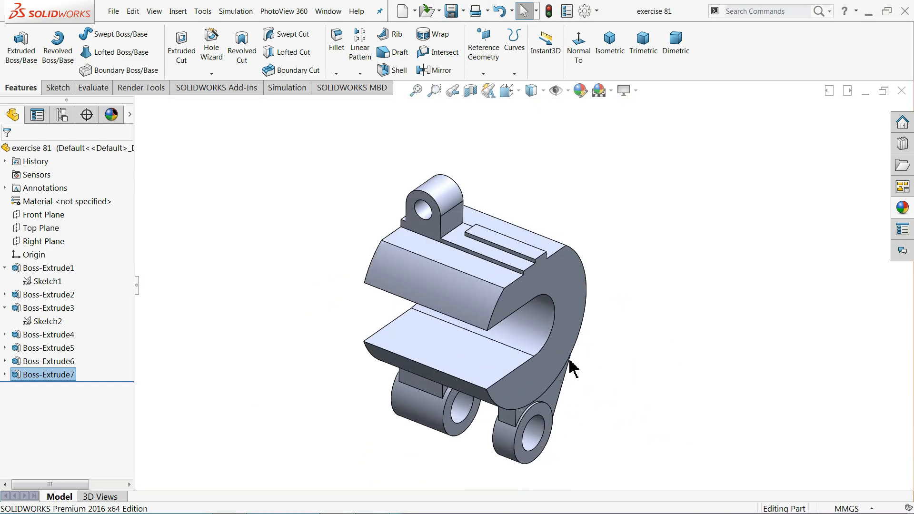
pyautogui.scroll(-2, 557, 372)
# Pan drawing 81 to check the section views and the 2X14Ø and 2X20Ø hole callouts
pyautogui.hotkey('alt', 'Tab')
pyautogui.moveTo(441, 362)
pyautogui.mouseDown()
pyautogui.moveTo(445, 252)
pyautogui.moveTo(437, 269)
pyautogui.mouseUp()
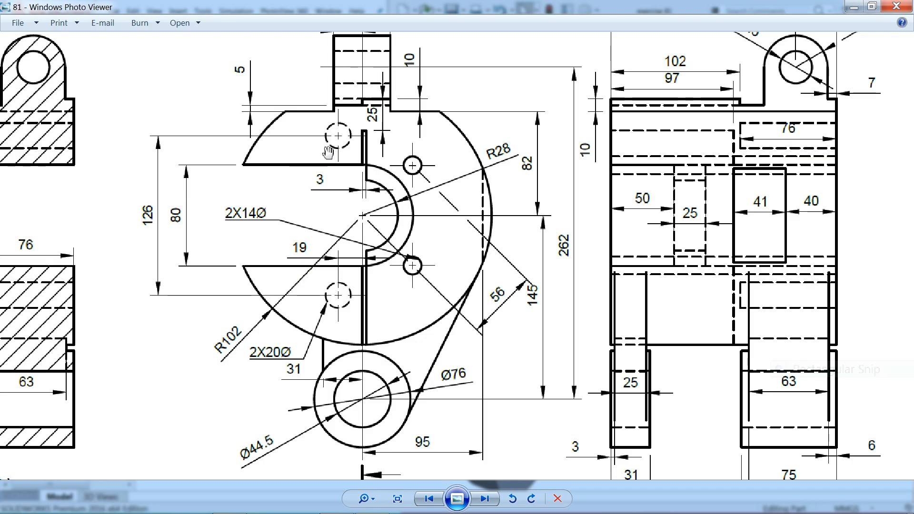
pyautogui.moveTo(499, 194); pyautogui.dragTo(453, 208)
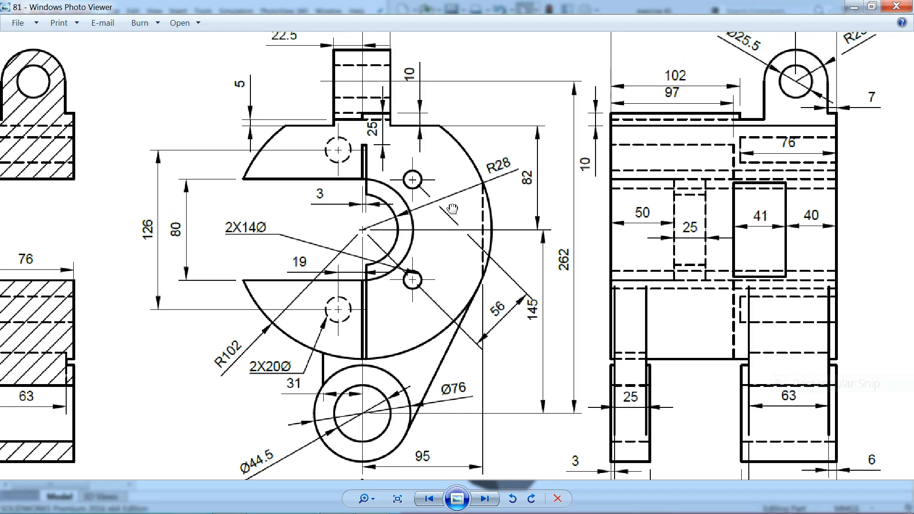
pyautogui.moveTo(565, 206); pyautogui.dragTo(815, 204)
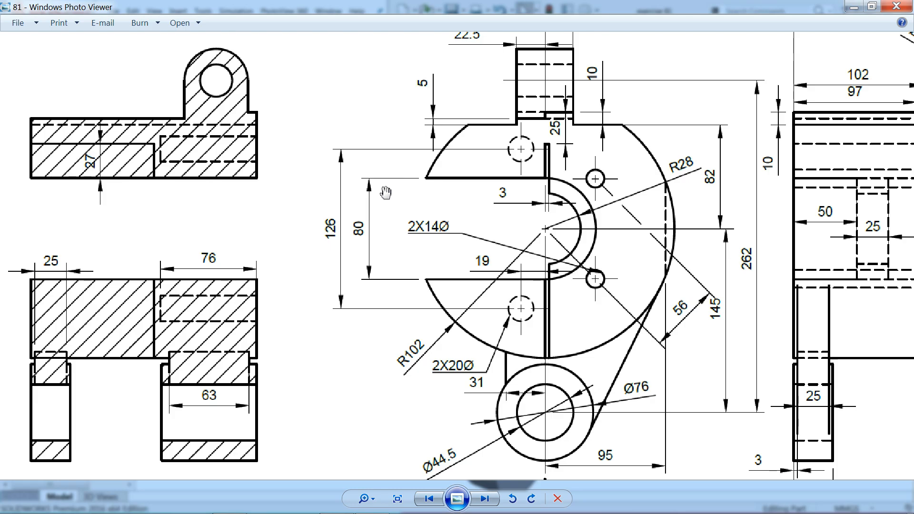
pyautogui.moveTo(386, 192); pyautogui.dragTo(194, 179)
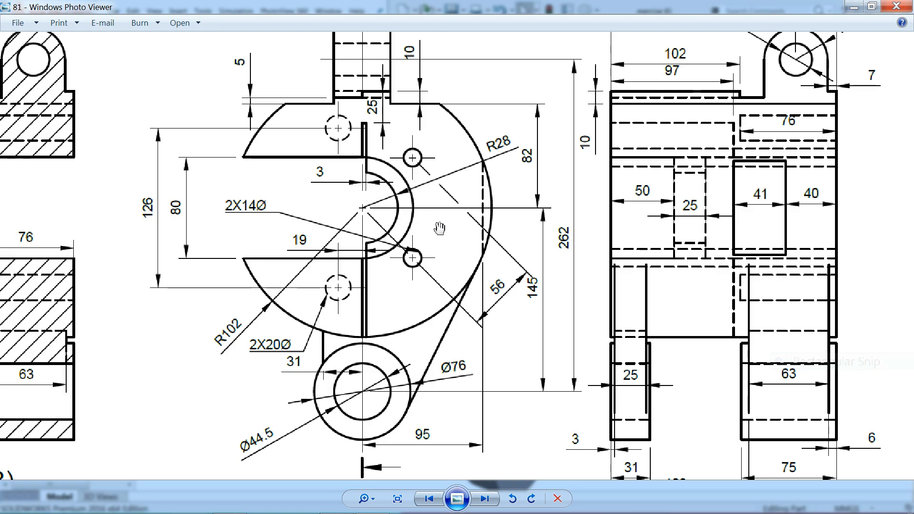
pyautogui.scroll(-1, 439, 228)
# Start a sketch on the slotted front face and draw a Ø112 construction circle at the origin
pyautogui.click(542, 244)
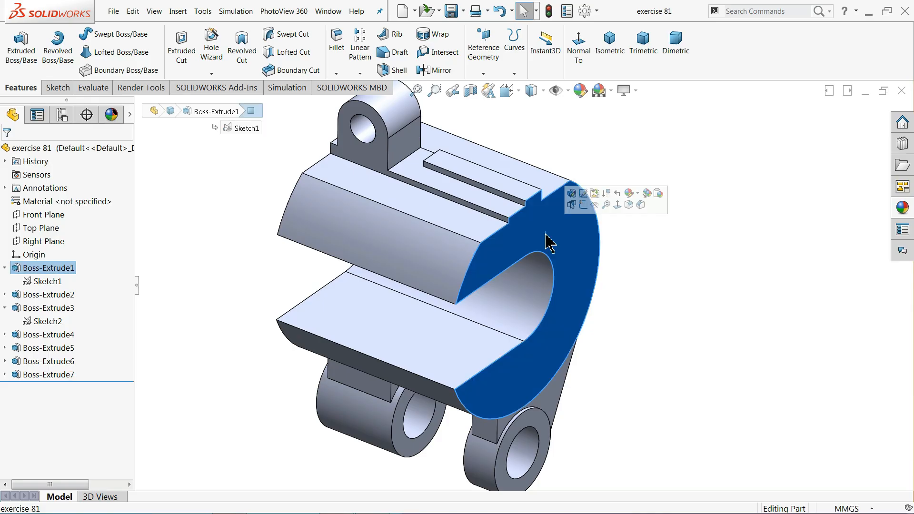
pyautogui.click(584, 198)
pyautogui.click(528, 48)
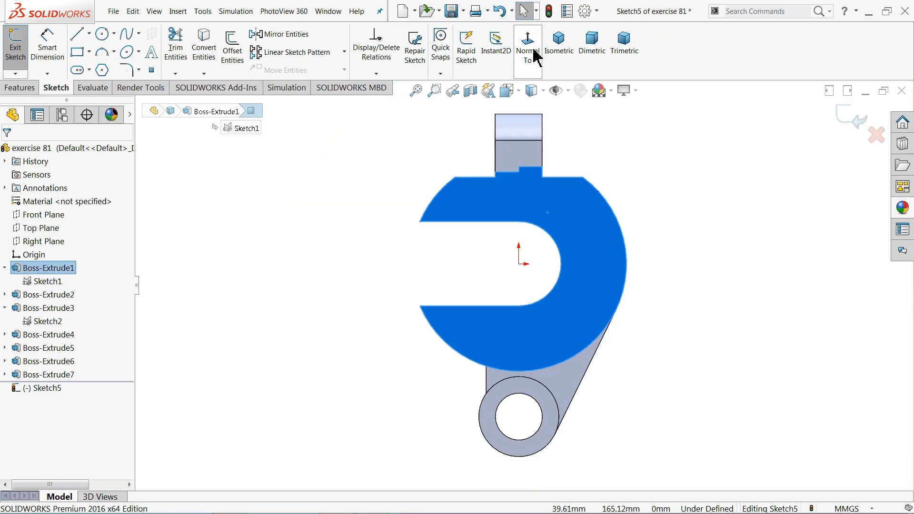
pyautogui.scroll(-5, 589, 280)
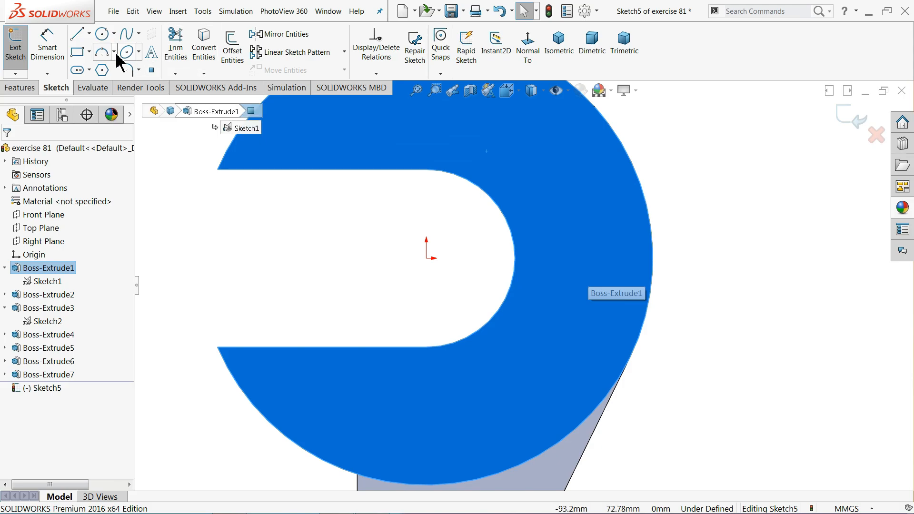
pyautogui.click(427, 257)
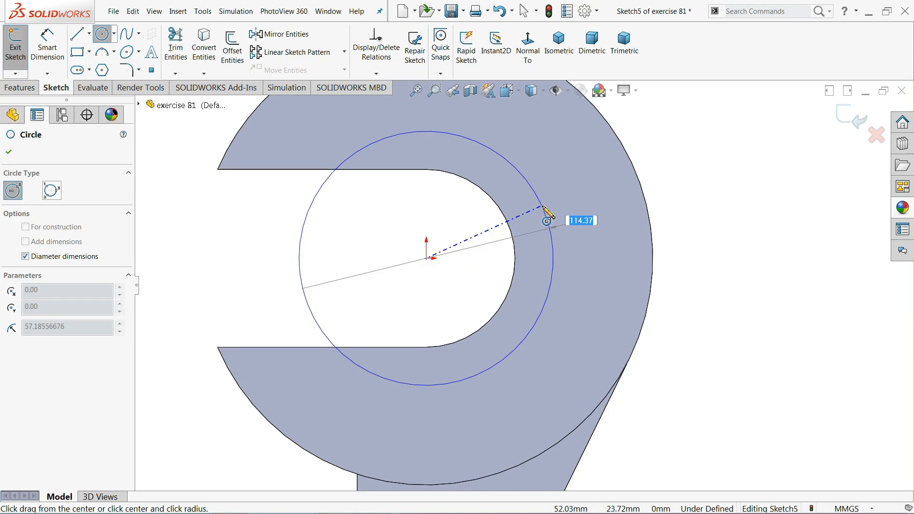
pyautogui.press('Return')
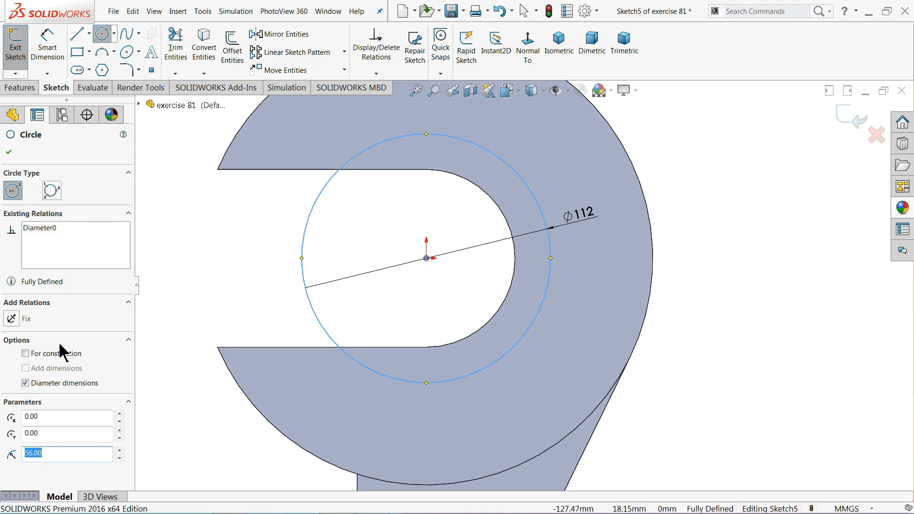
pyautogui.click(8, 153)
# Draw centerlines from the origin to the circle's right quadrant and to its upper right
pyautogui.click(89, 34)
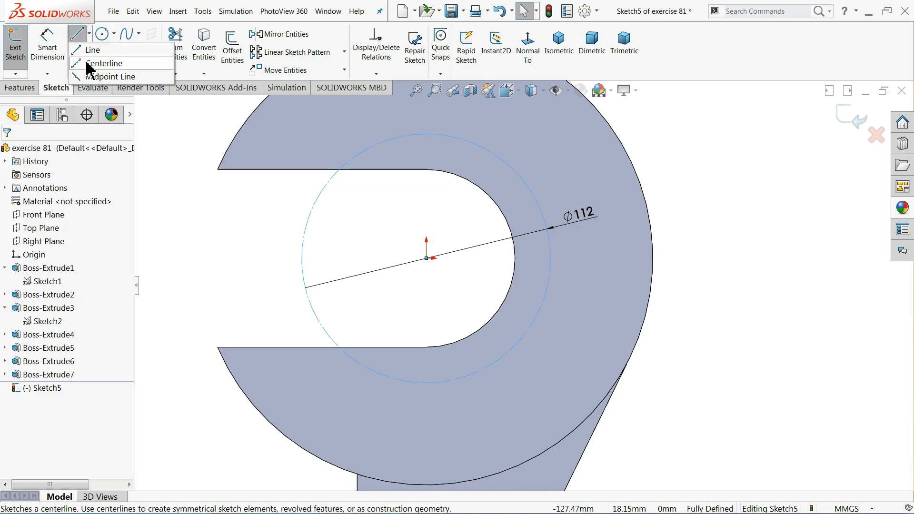
pyautogui.click(100, 62)
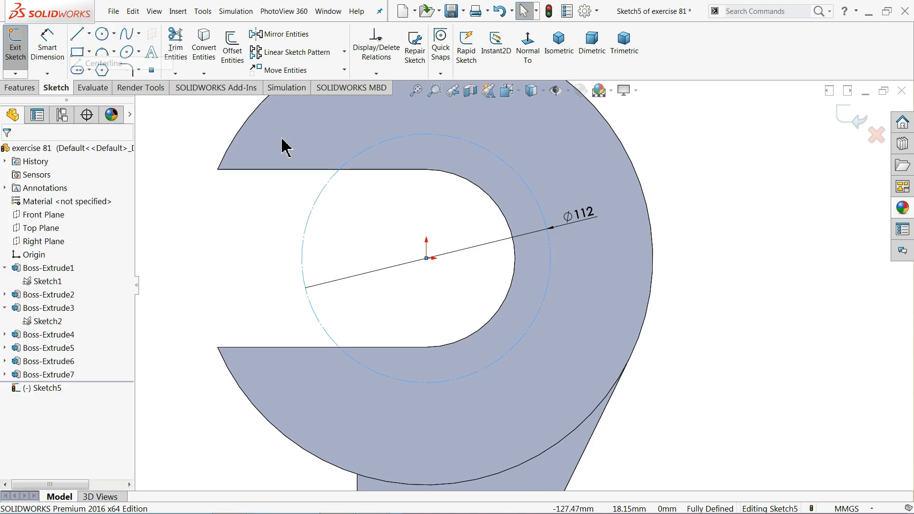
pyautogui.click(551, 259)
pyautogui.click(426, 259)
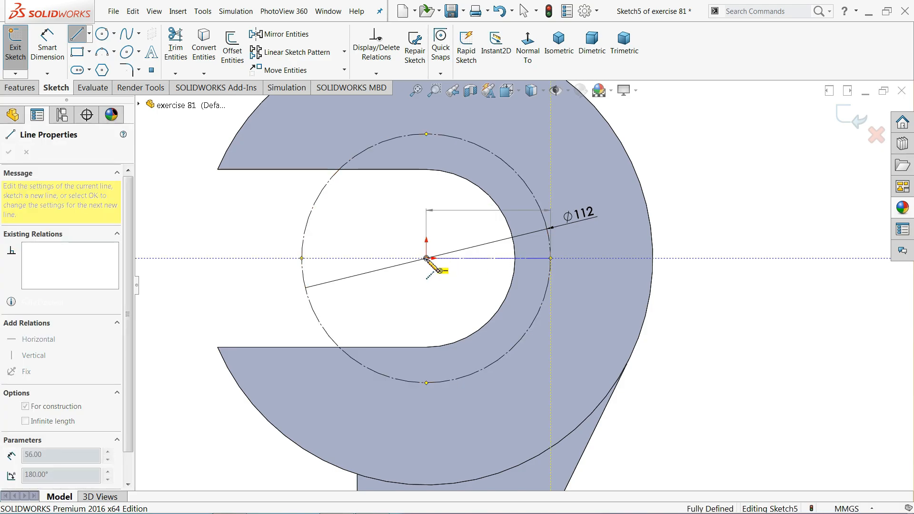
pyautogui.click(519, 176)
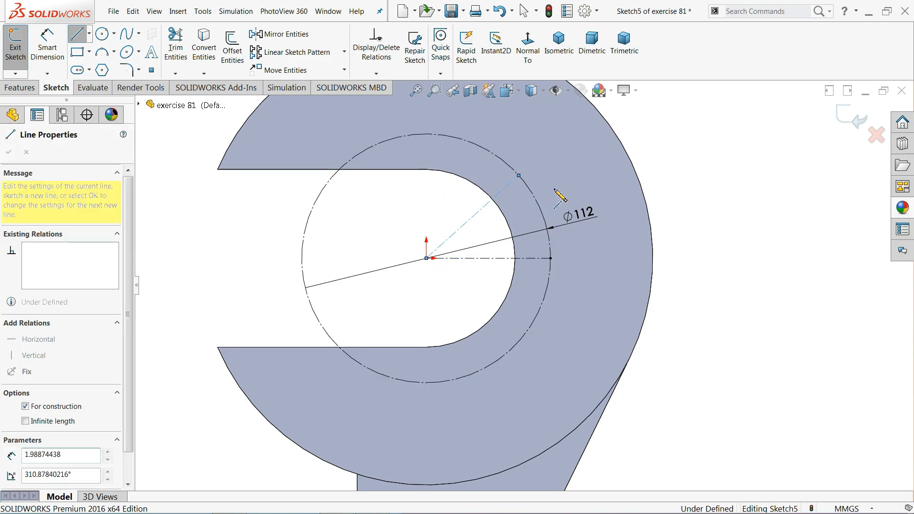
pyautogui.press('Escape')
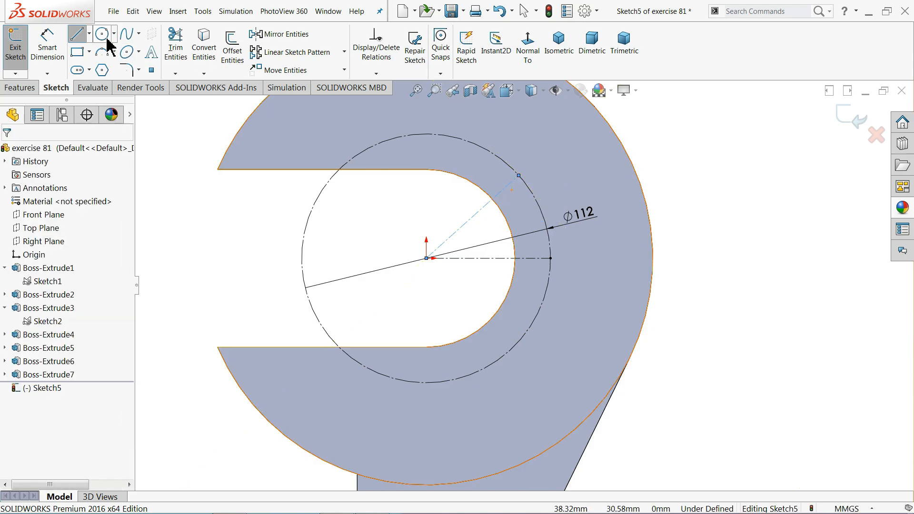
# Add a line from the origin to the circle's lower right and convert it to construction
pyautogui.click(427, 258)
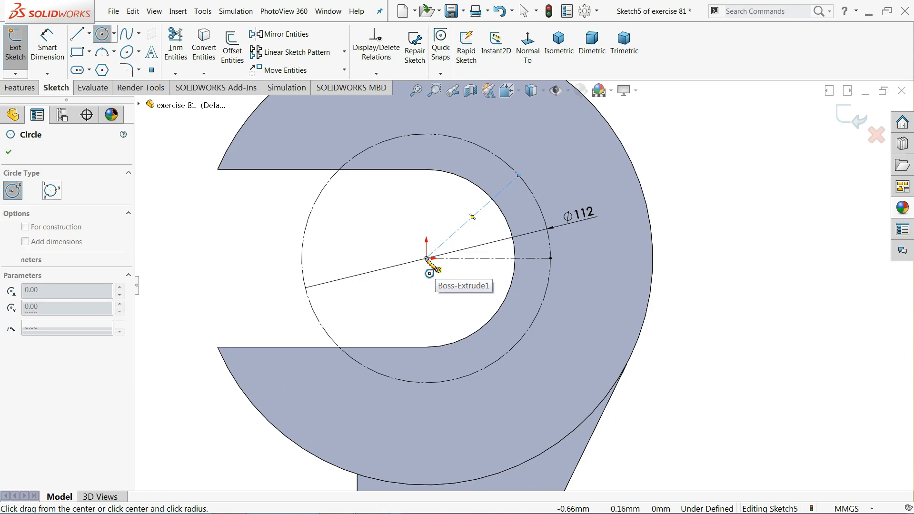
pyautogui.click(533, 333)
pyautogui.press('Escape')
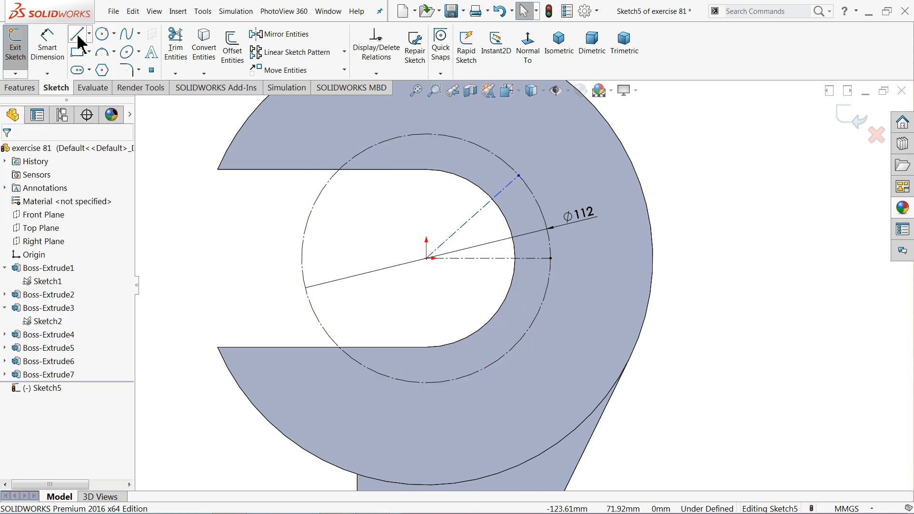
pyautogui.click(427, 257)
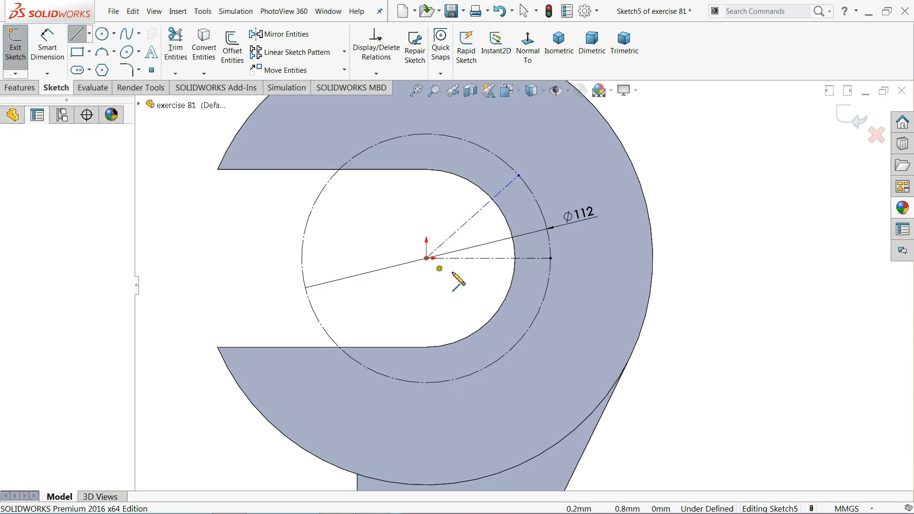
pyautogui.click(532, 324)
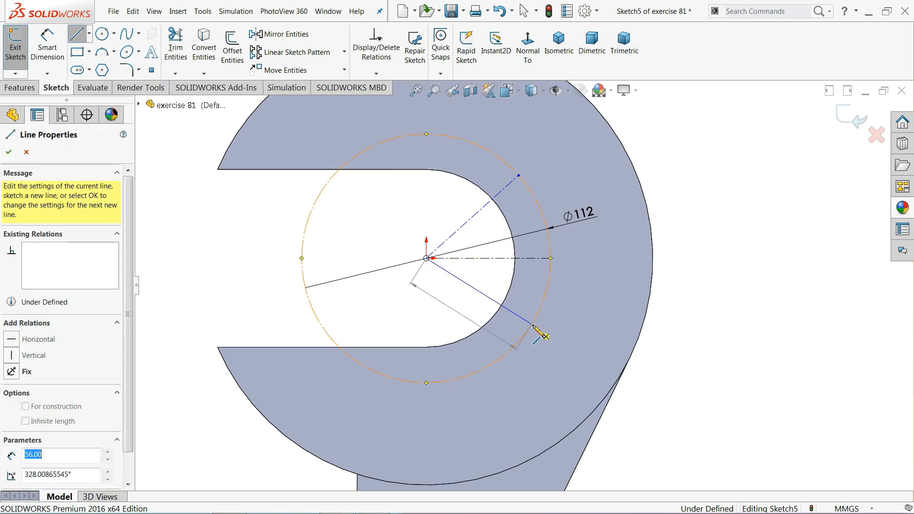
pyautogui.press('Escape')
pyautogui.press('Escape')
pyautogui.click(512, 310)
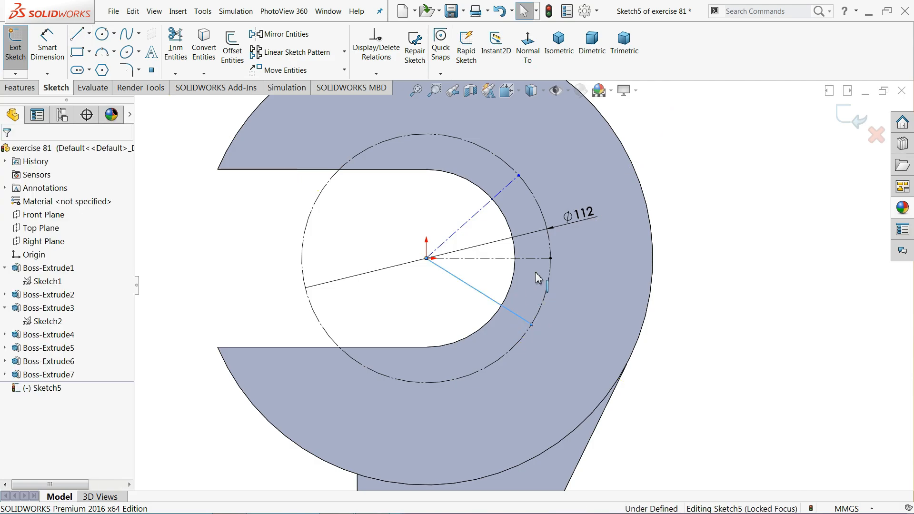
pyautogui.click(552, 280)
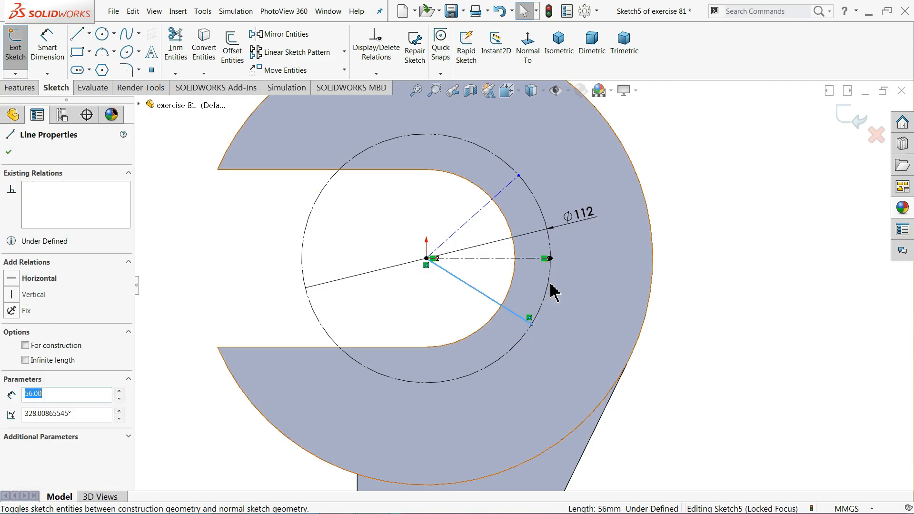
pyautogui.click(695, 208)
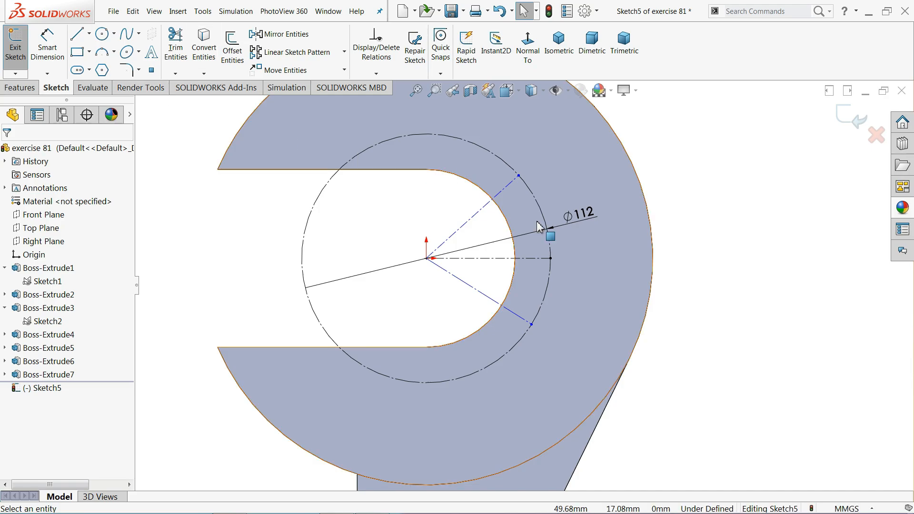
pyautogui.scroll(-3, 557, 250)
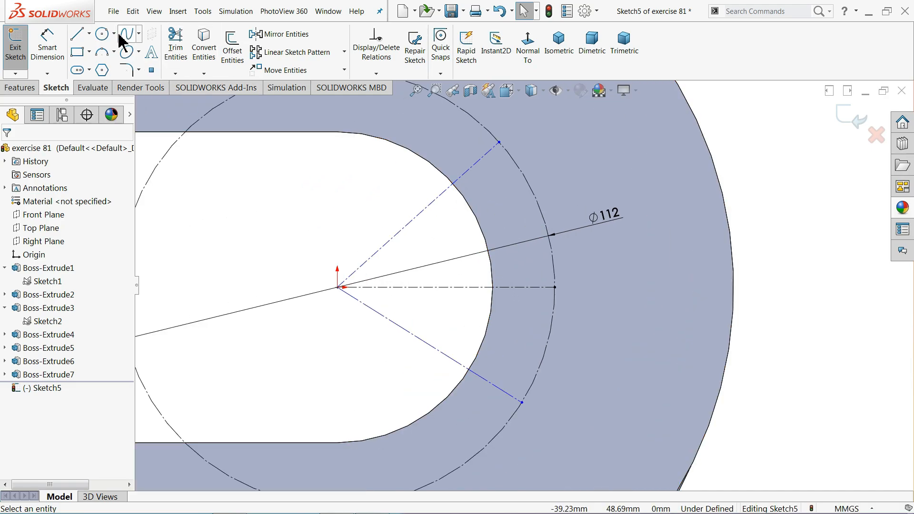
# Draw small circles where the upper and lower slanted lines meet the Ø112 circle
pyautogui.click(102, 33)
pyautogui.click(499, 142)
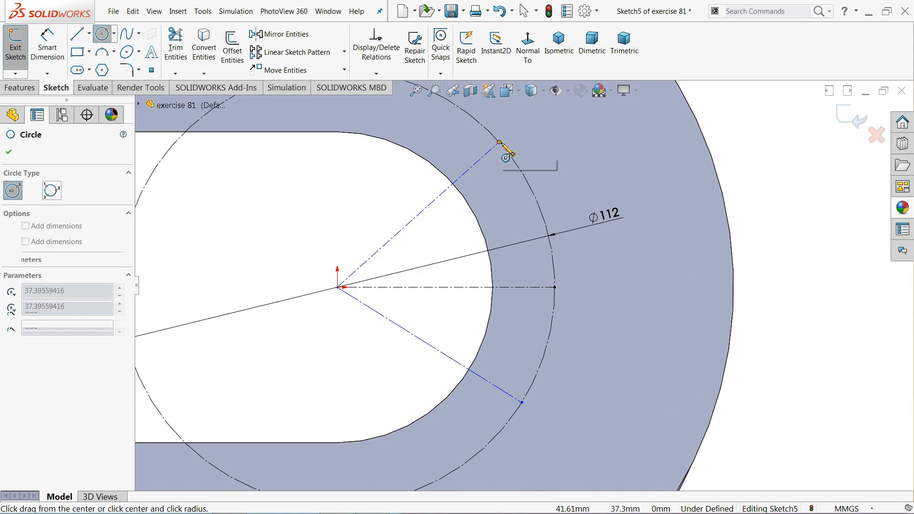
pyautogui.click(524, 151)
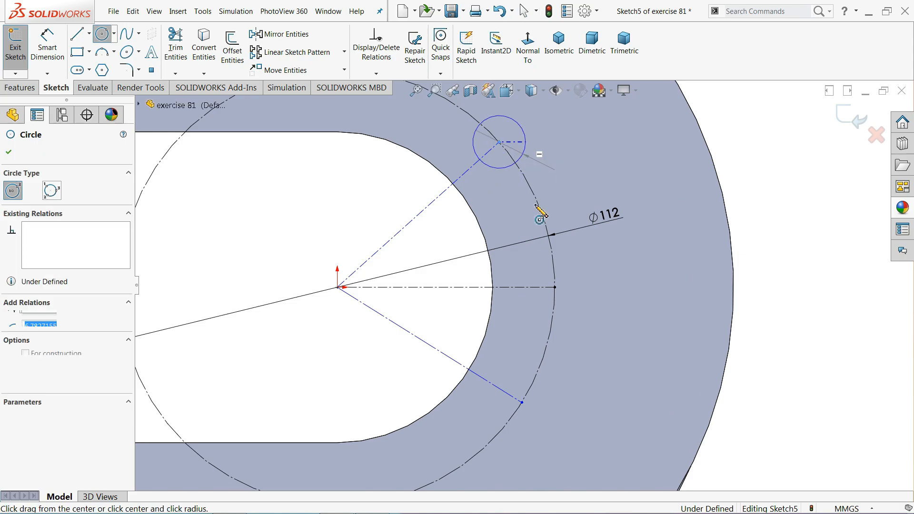
pyautogui.click(522, 402)
pyautogui.click(556, 403)
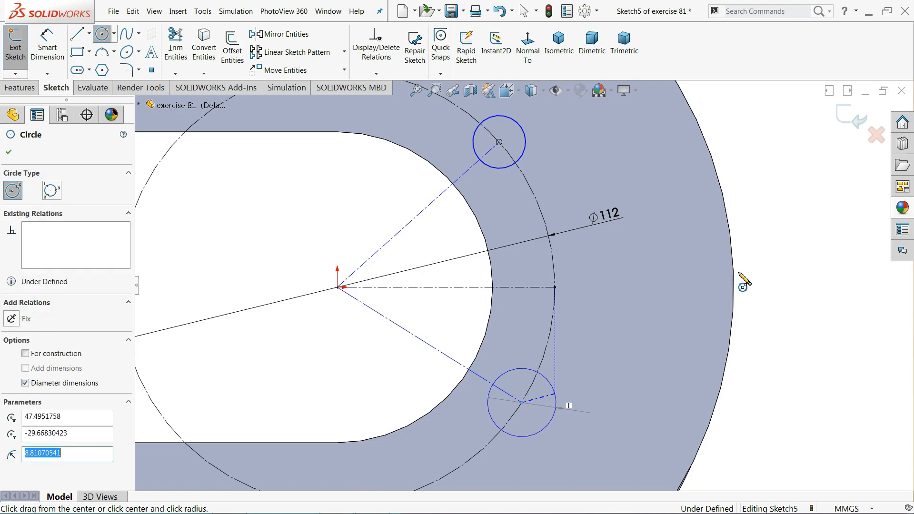
pyautogui.rightClick(794, 265)
pyautogui.click(803, 265)
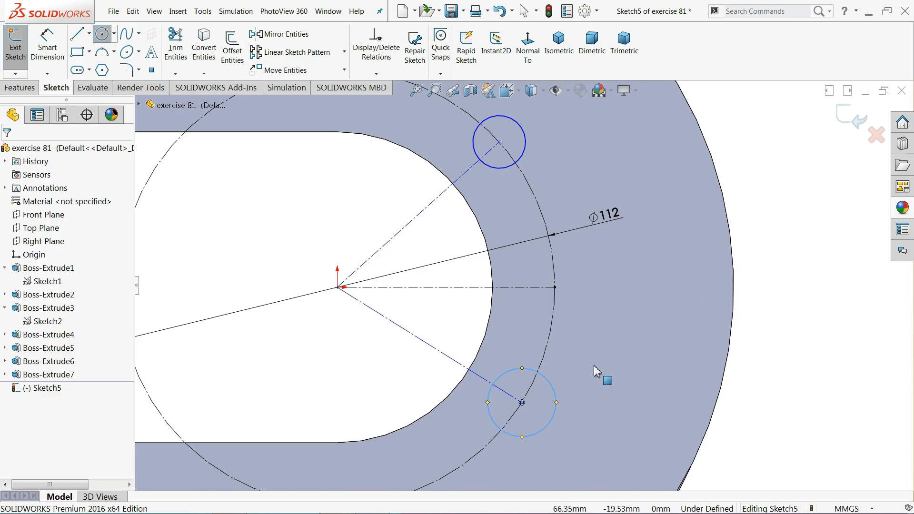
# Make the upper and lower small circles equal in size
pyautogui.click(520, 159)
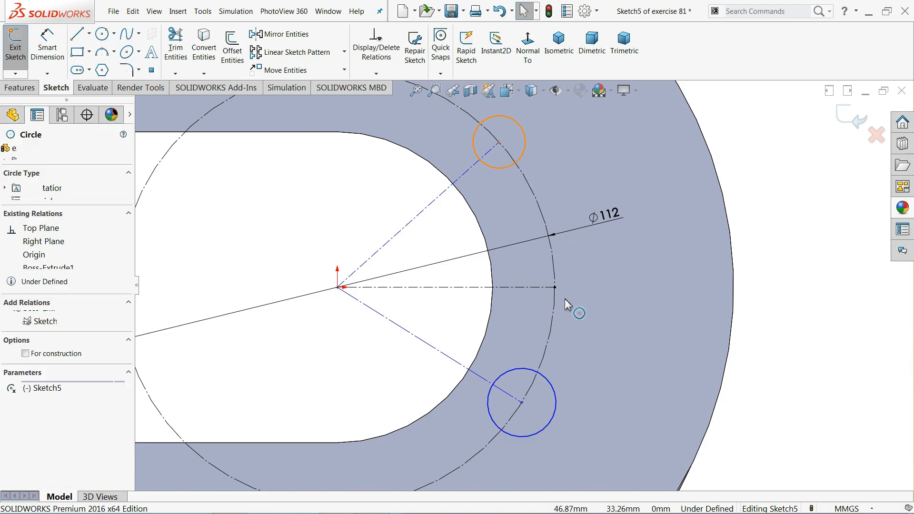
pyautogui.keyDown('ctrl'); pyautogui.click(545, 377); pyautogui.keyUp('ctrl')
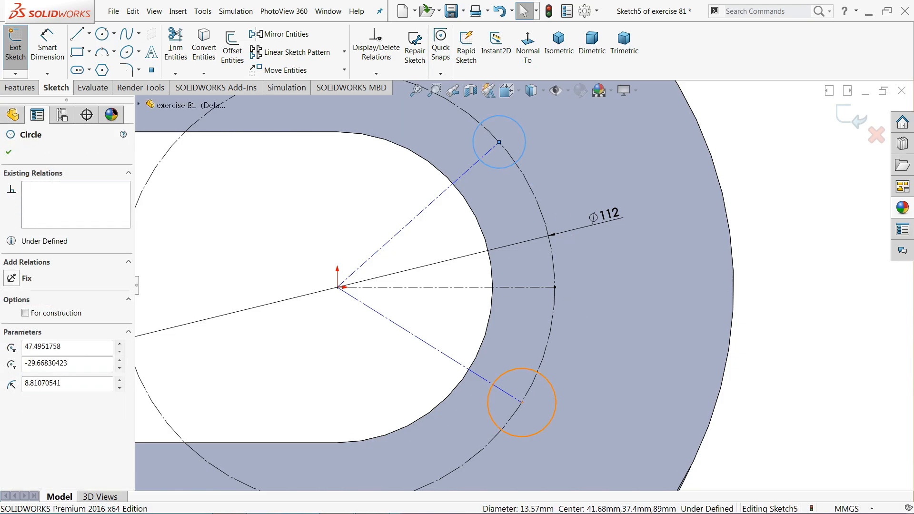
pyautogui.click(605, 339)
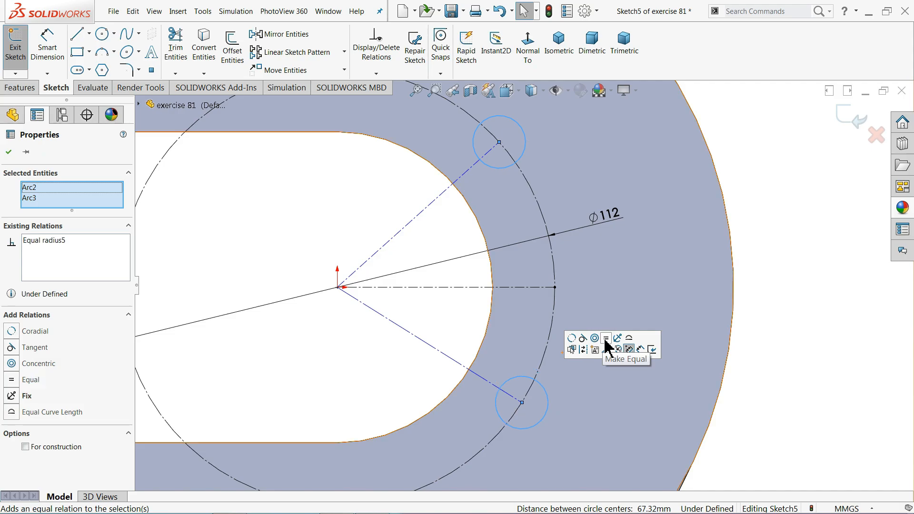
pyautogui.click(453, 306)
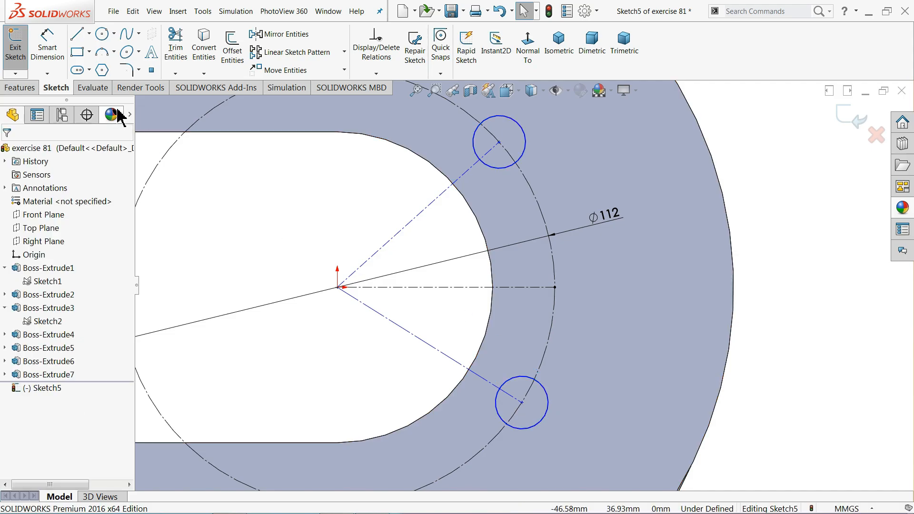
# Dimension the upper and lower radial lines at 45° from the horizontal centreline
pyautogui.click(58, 61)
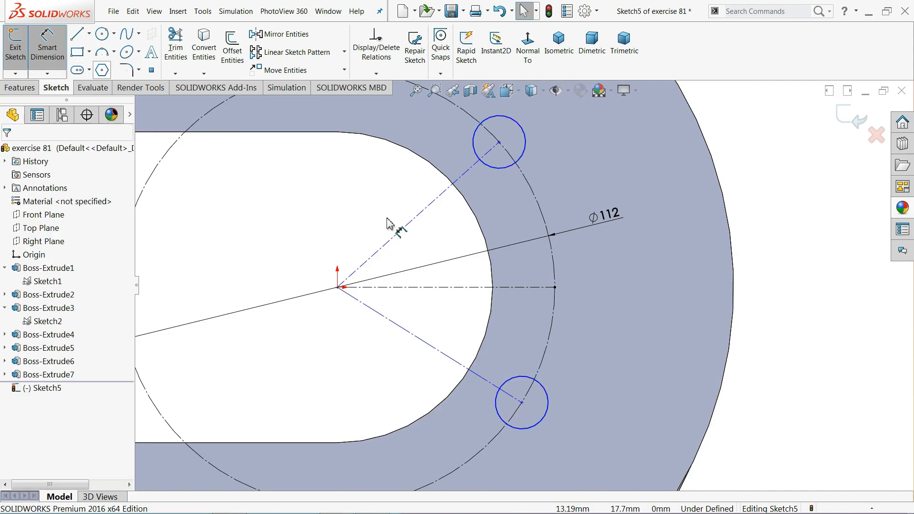
pyautogui.click(440, 287)
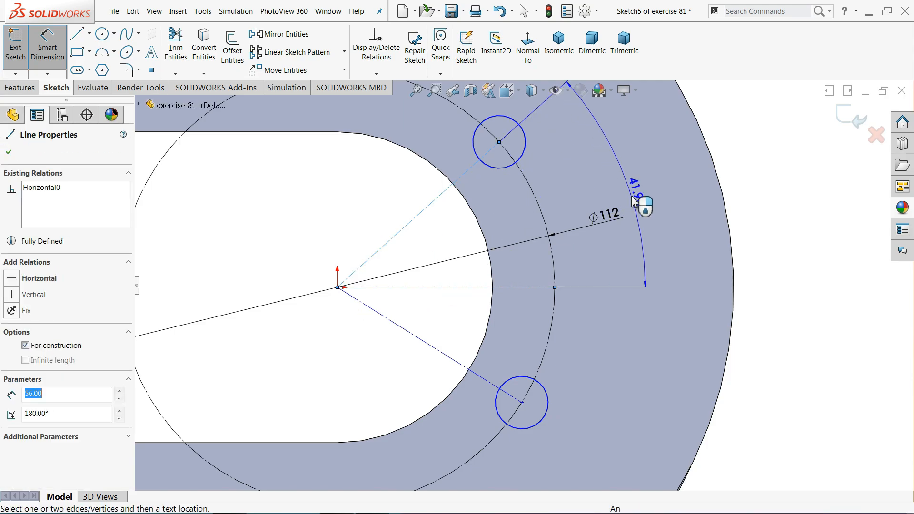
pyautogui.click(635, 199)
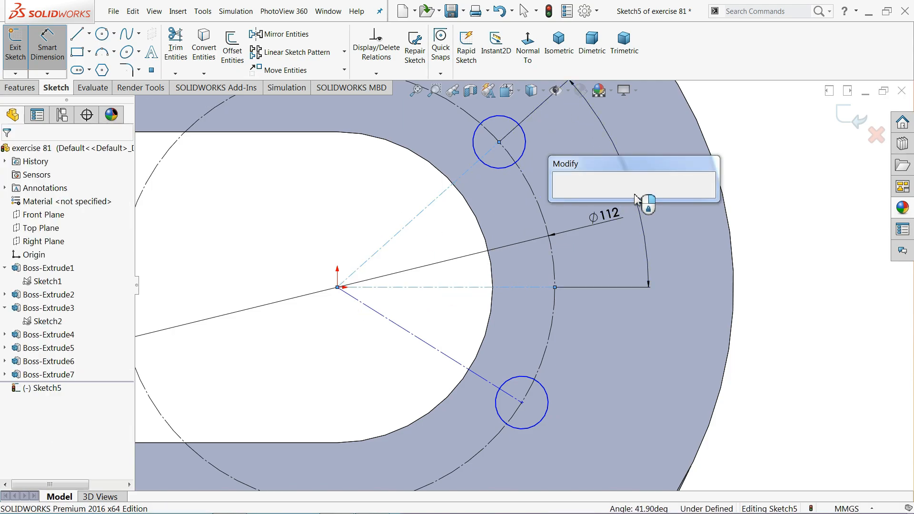
pyautogui.write('45')
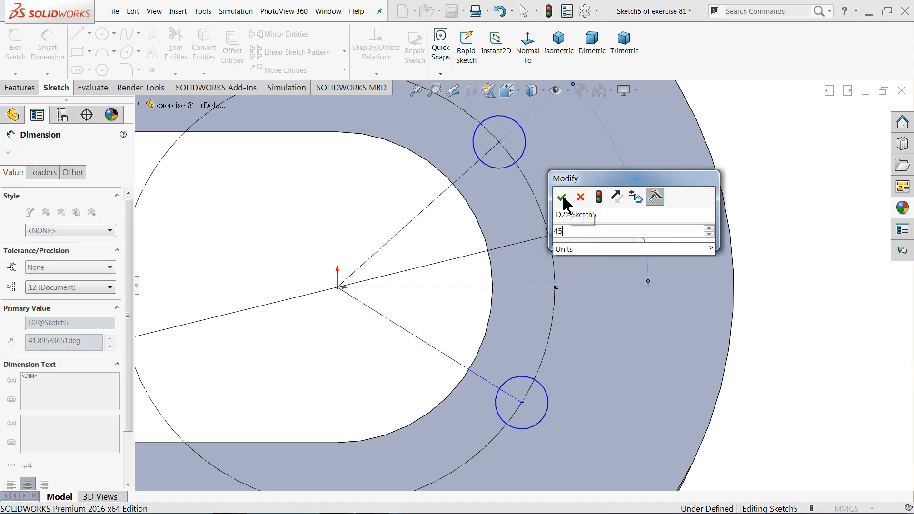
pyautogui.click(563, 197)
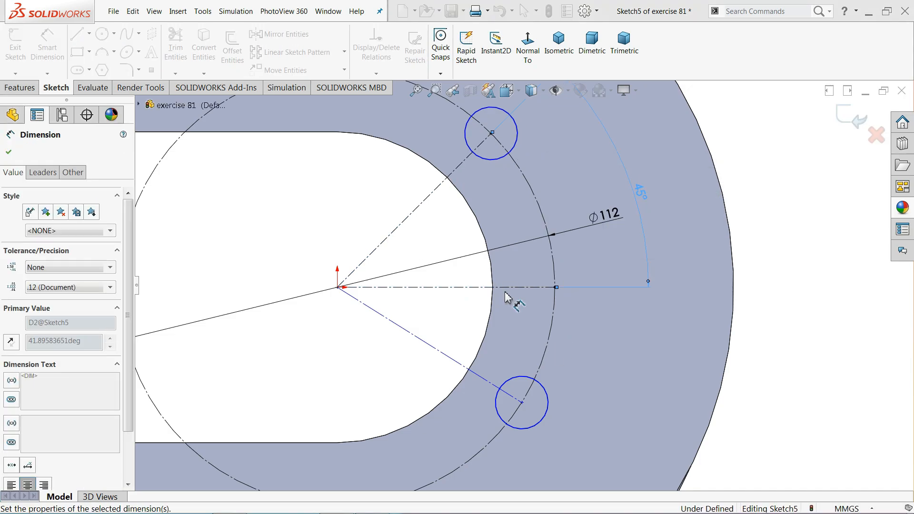
pyautogui.click(473, 373)
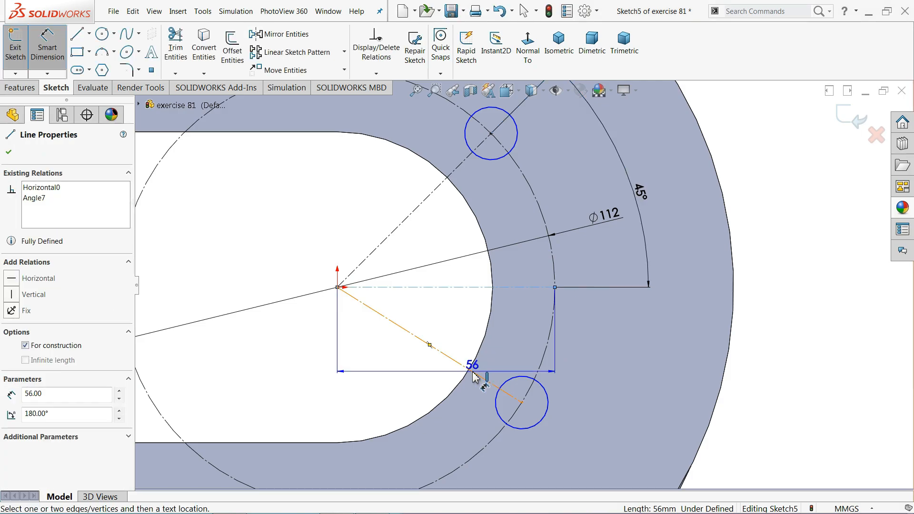
pyautogui.click(629, 288)
pyautogui.click(648, 358)
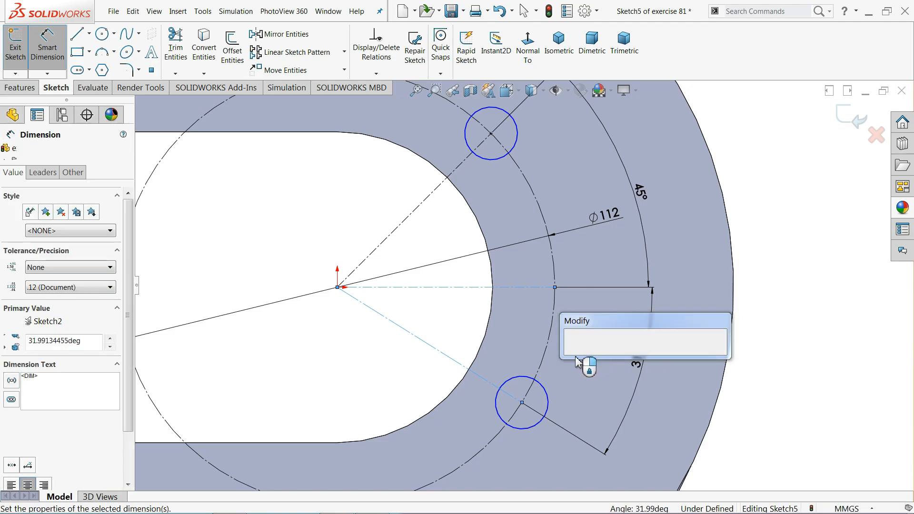
pyautogui.write('45')
pyautogui.click(573, 356)
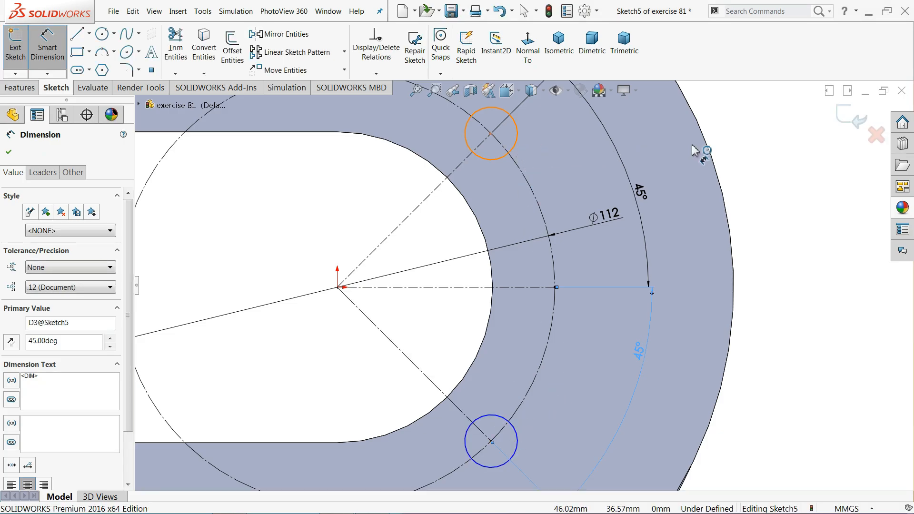
# Dimension the upper hole circle Ø20, then change it to Ø14
pyautogui.click(517, 136)
pyautogui.click(748, 152)
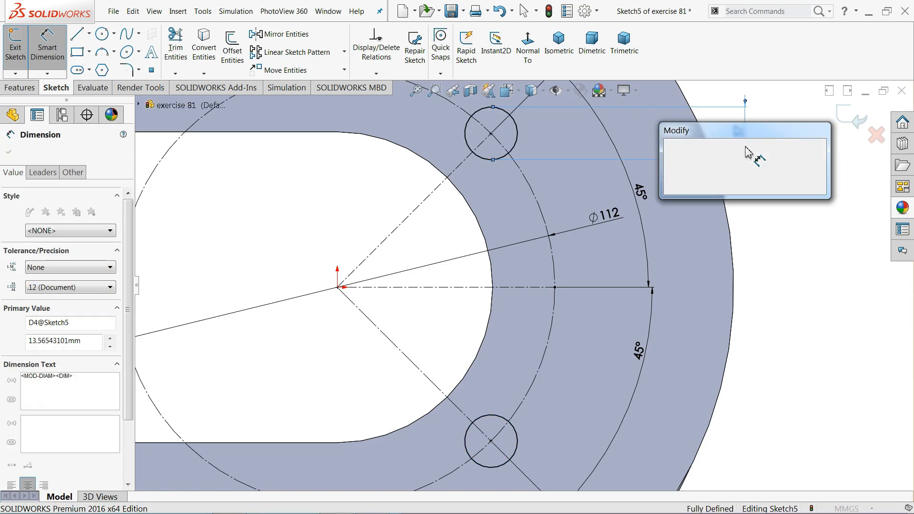
pyautogui.write('20')
pyautogui.click(672, 149)
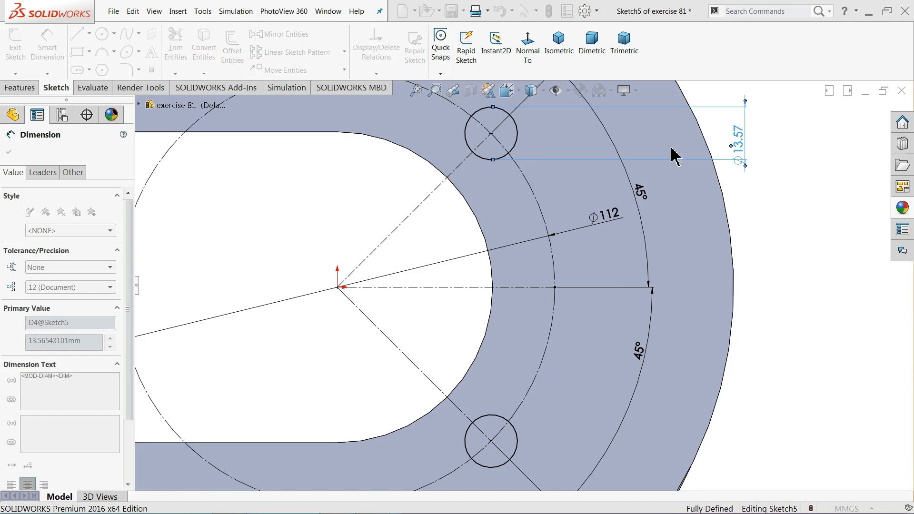
pyautogui.click(739, 150)
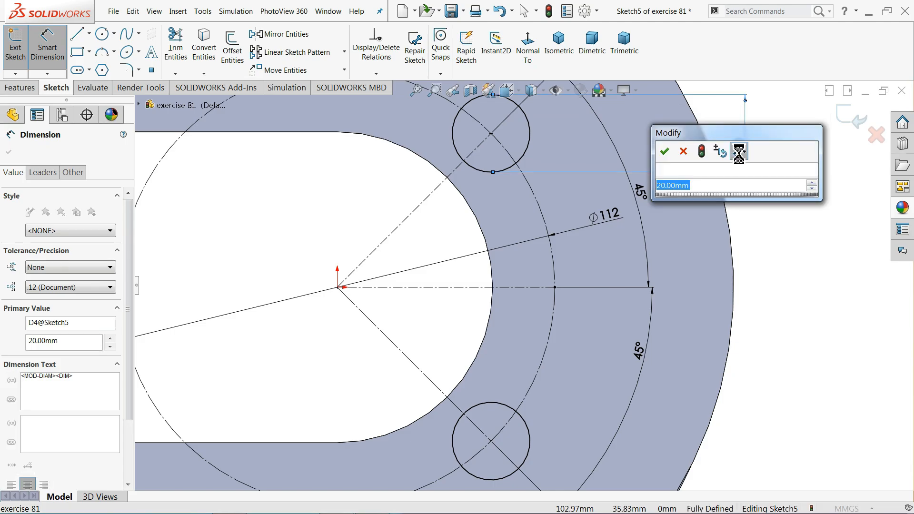
pyautogui.write('14')
pyautogui.click(666, 153)
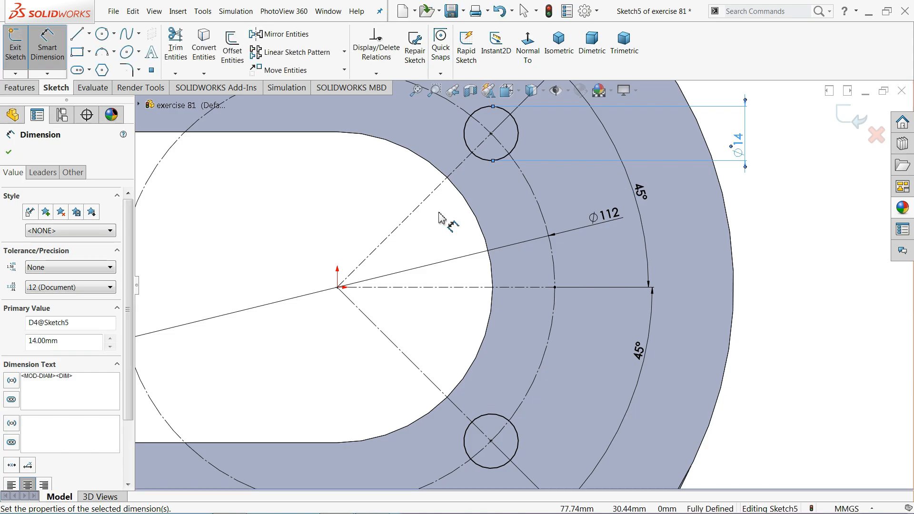
pyautogui.scroll(2, 438, 212)
pyautogui.scroll(2, 496, 193)
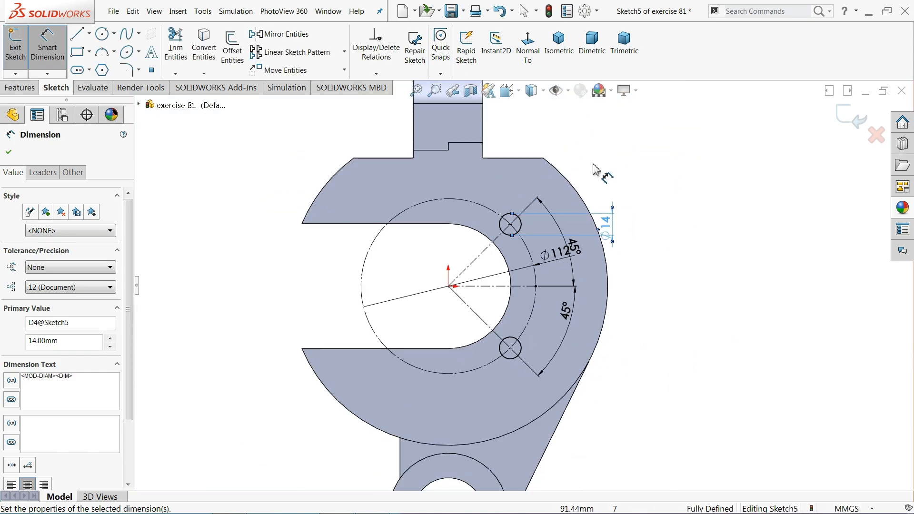
pyautogui.moveTo(594, 169); pyautogui.dragTo(378, 172, button='middle')
# Extrude-cut the two Ø14 holes Through All
pyautogui.click(26, 90)
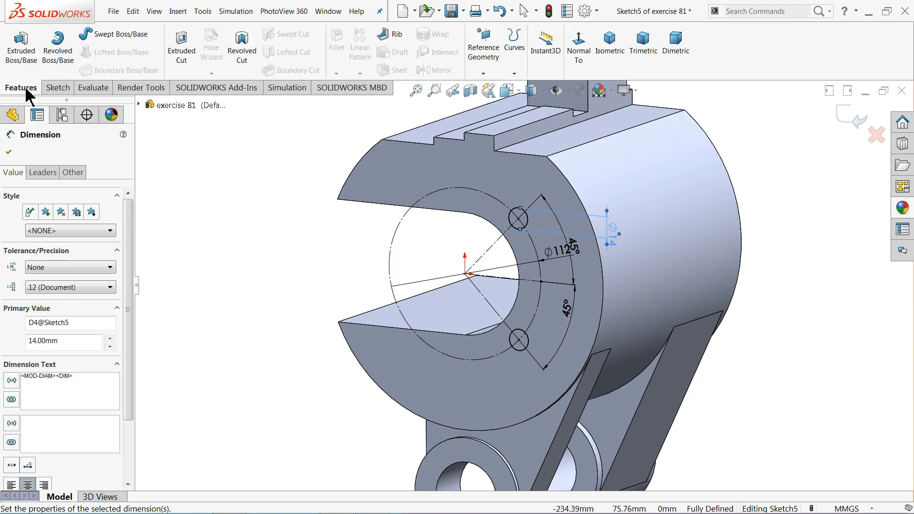
pyautogui.click(181, 53)
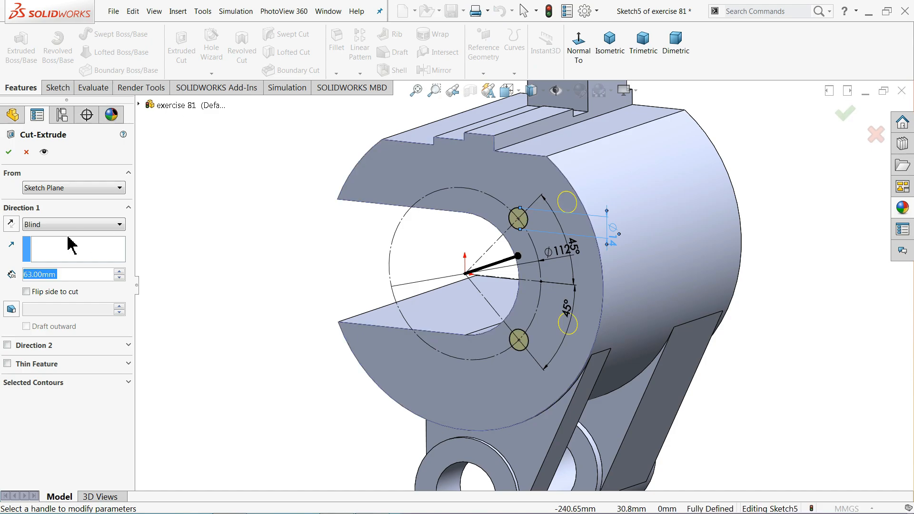
pyautogui.click(52, 227)
pyautogui.click(48, 238)
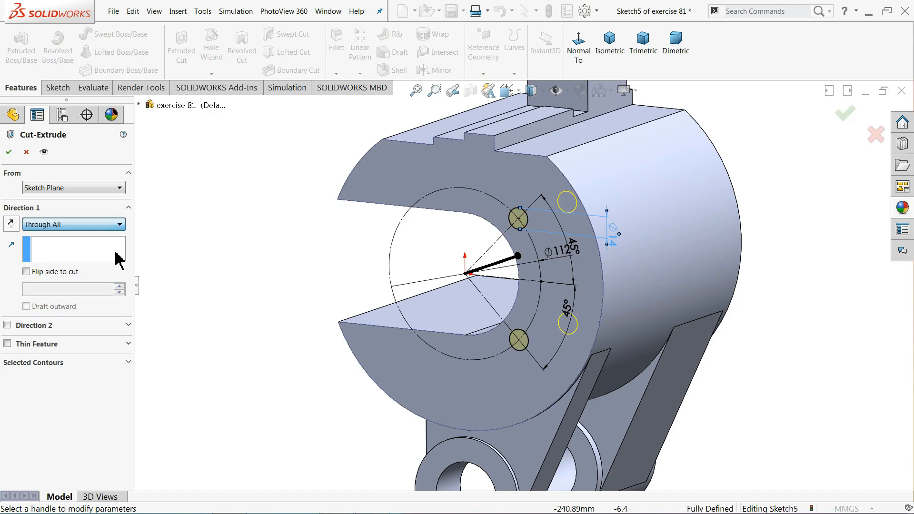
pyautogui.moveTo(349, 248); pyautogui.dragTo(268, 258, button='middle')
pyautogui.click(9, 152)
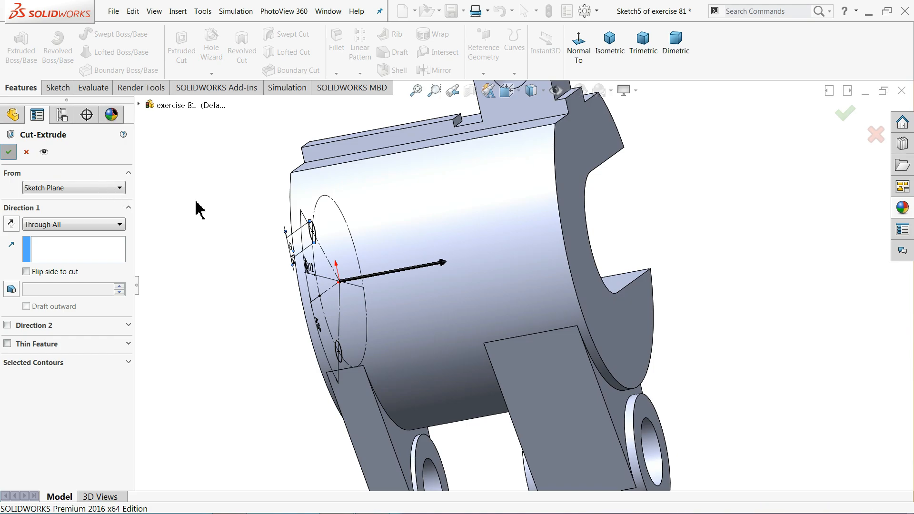
# Start a new sketch on the C-shaped end face
pyautogui.moveTo(210, 218); pyautogui.dragTo(190, 216, button='middle')
pyautogui.click(611, 157)
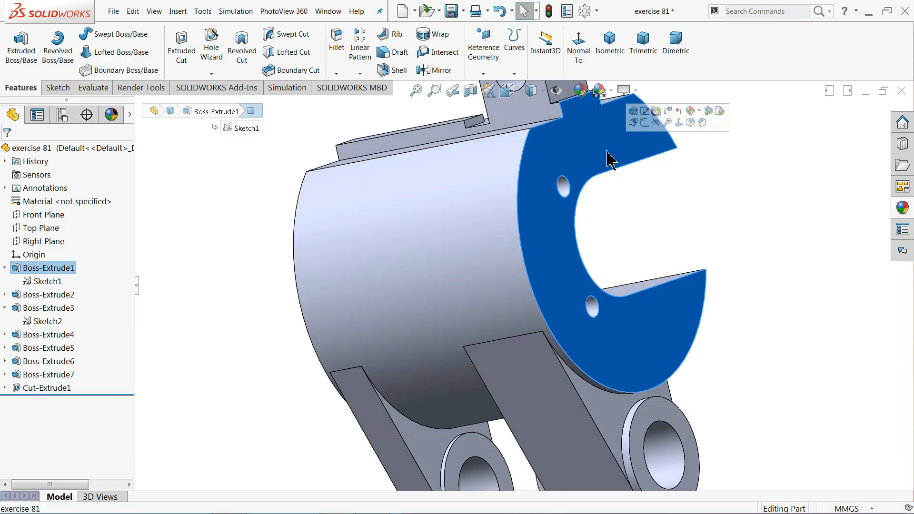
pyautogui.click(645, 122)
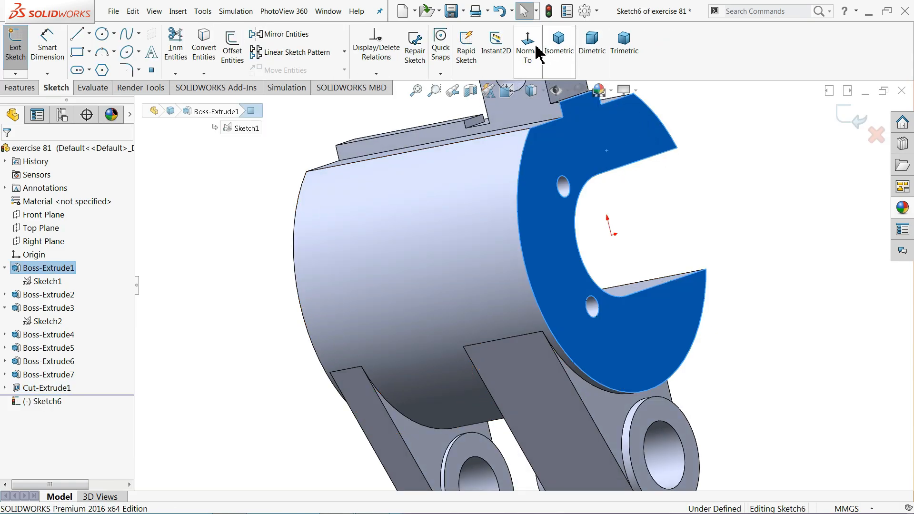
# Draw two circles on the end face, one above and one below the slot
pyautogui.click(530, 48)
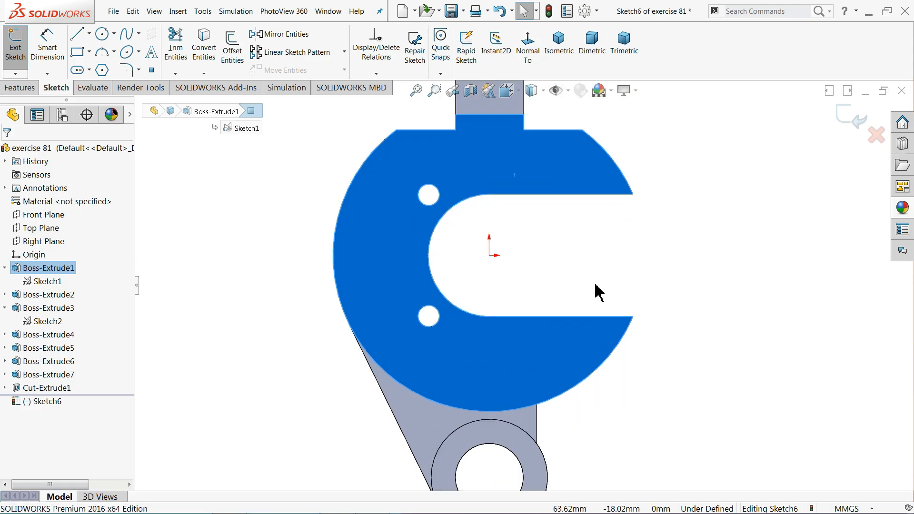
pyautogui.scroll(-2, 596, 286)
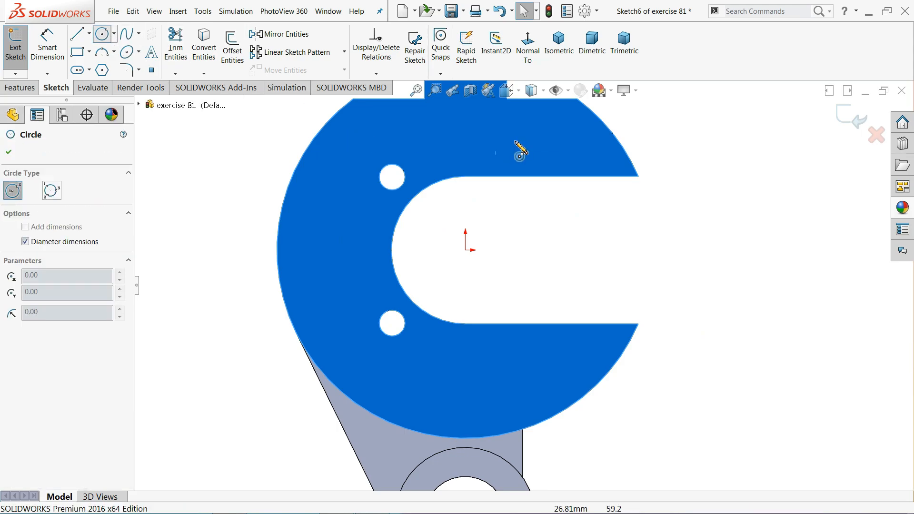
pyautogui.click(513, 141)
pyautogui.click(522, 168)
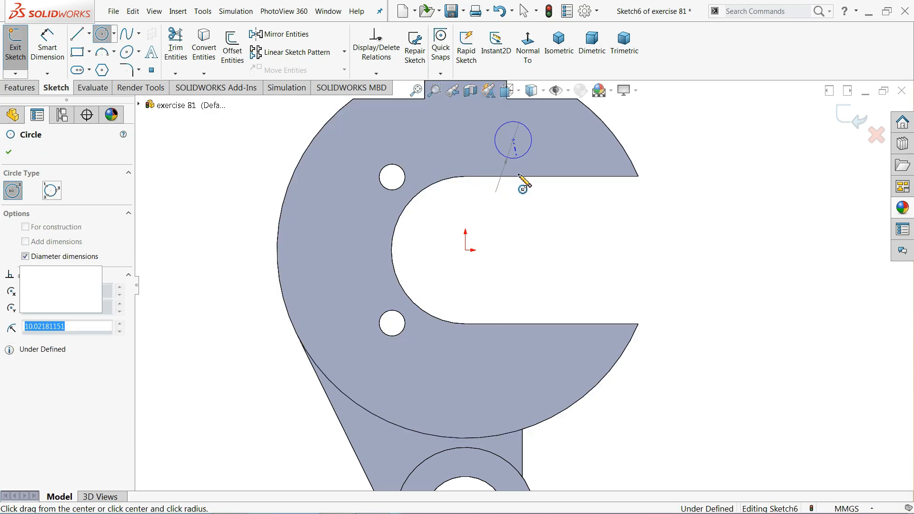
pyautogui.click(514, 364)
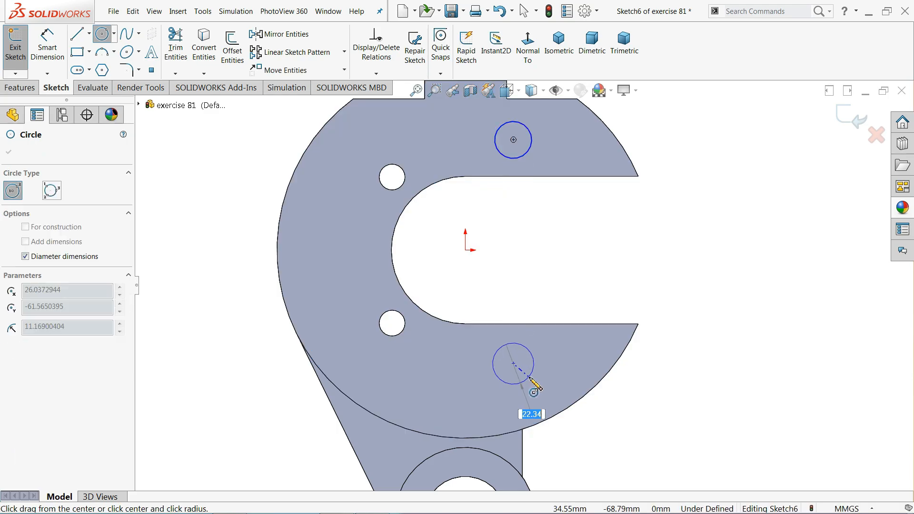
pyautogui.click(527, 378)
# Join the two circle centres with a vertical construction line
pyautogui.click(86, 41)
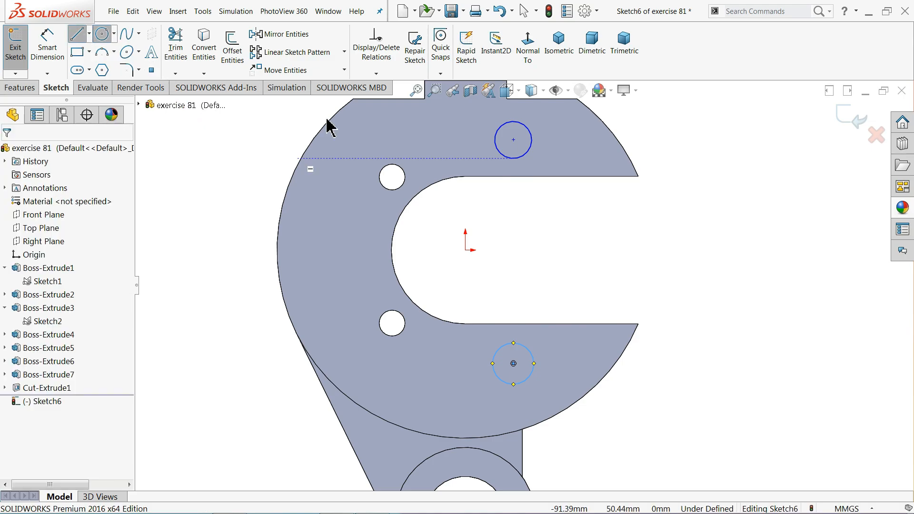
pyautogui.click(513, 140)
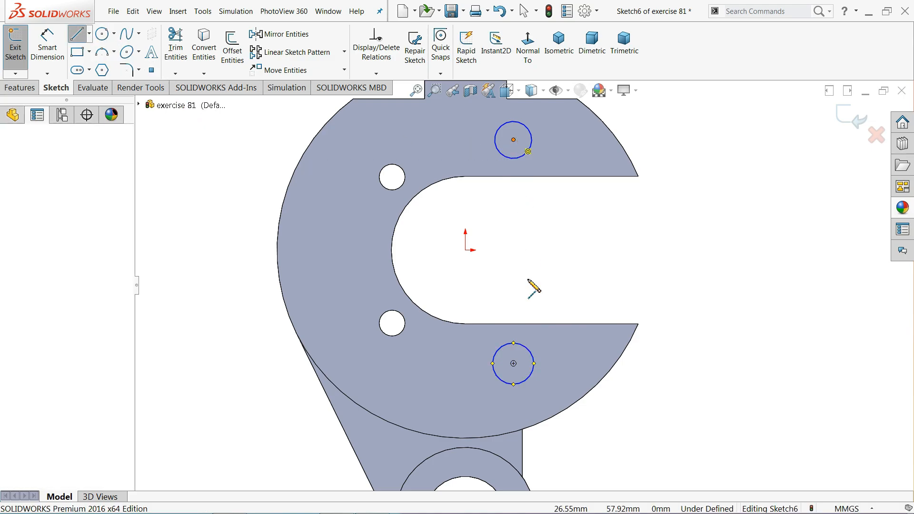
pyautogui.click(513, 363)
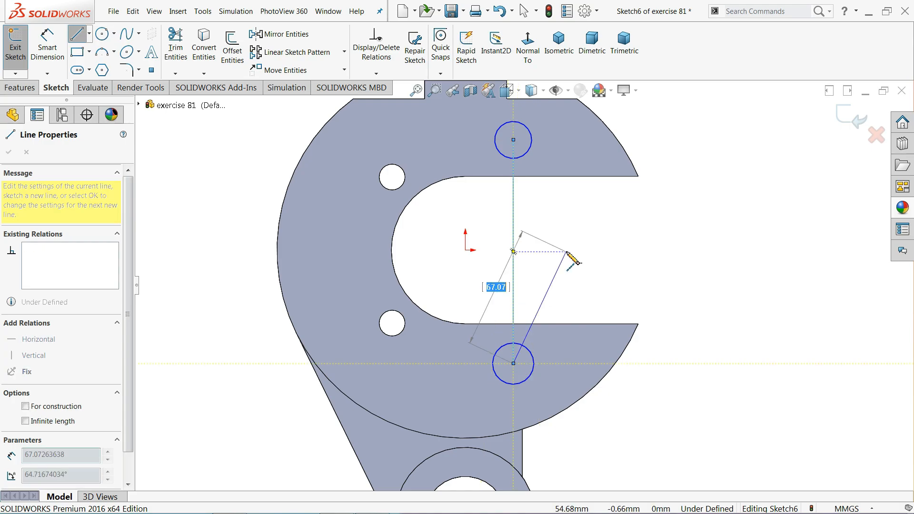
pyautogui.rightClick(566, 252)
pyautogui.click(601, 261)
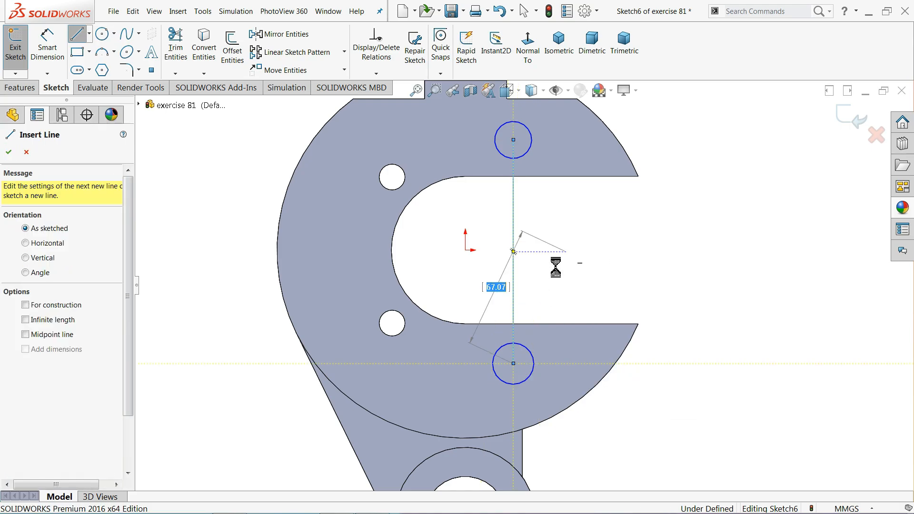
pyautogui.click(514, 270)
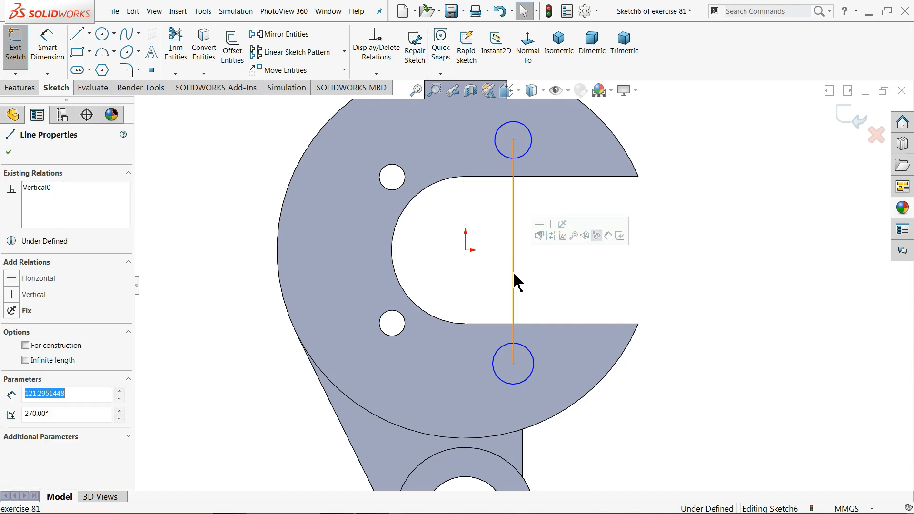
pyautogui.click(555, 242)
pyautogui.click(553, 240)
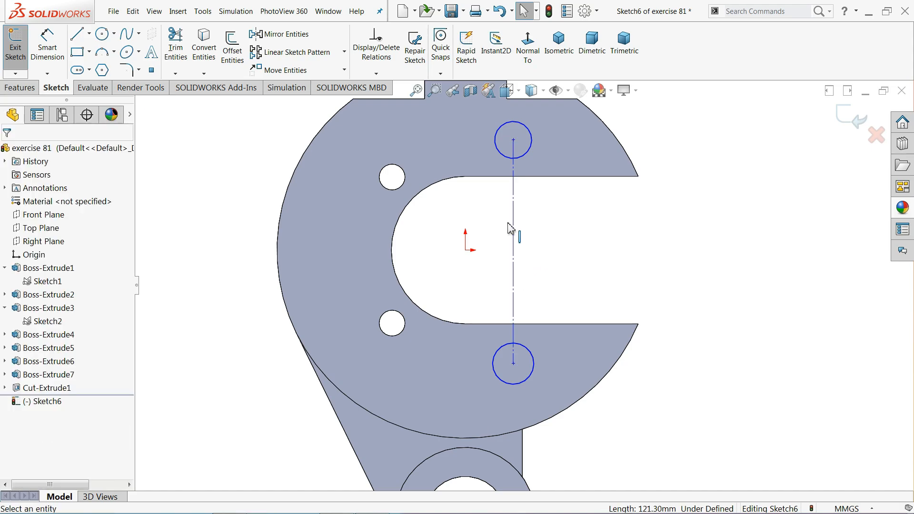
pyautogui.click(53, 40)
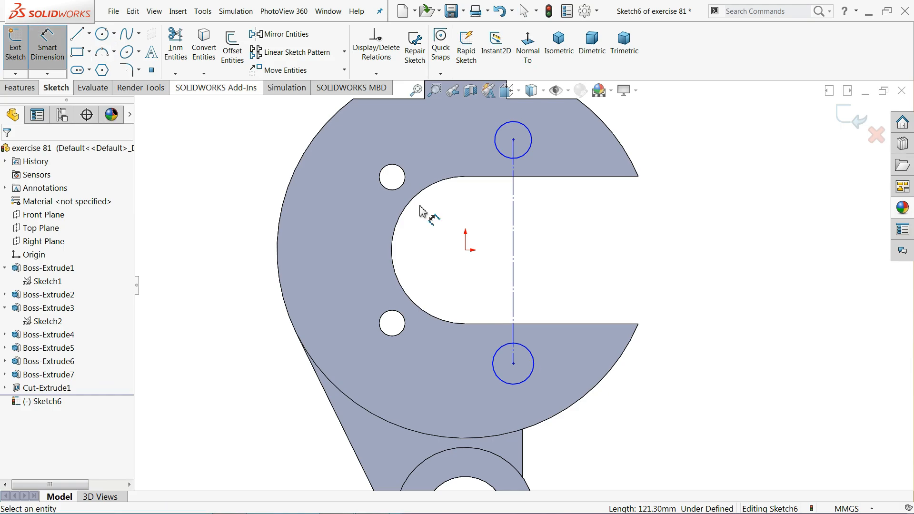
# Dimension the centres 126 apart, the top circle Ø20, and the top centre 63 above the origin
pyautogui.click(714, 238)
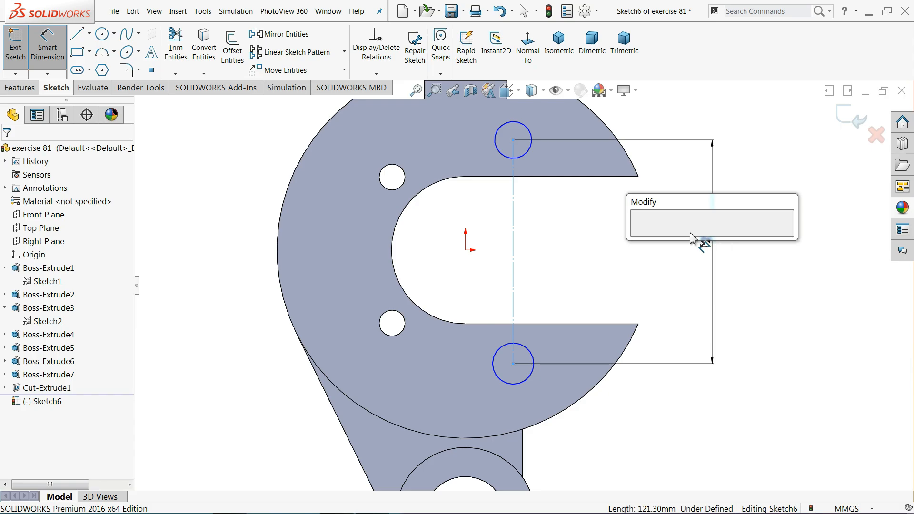
pyautogui.write('126')
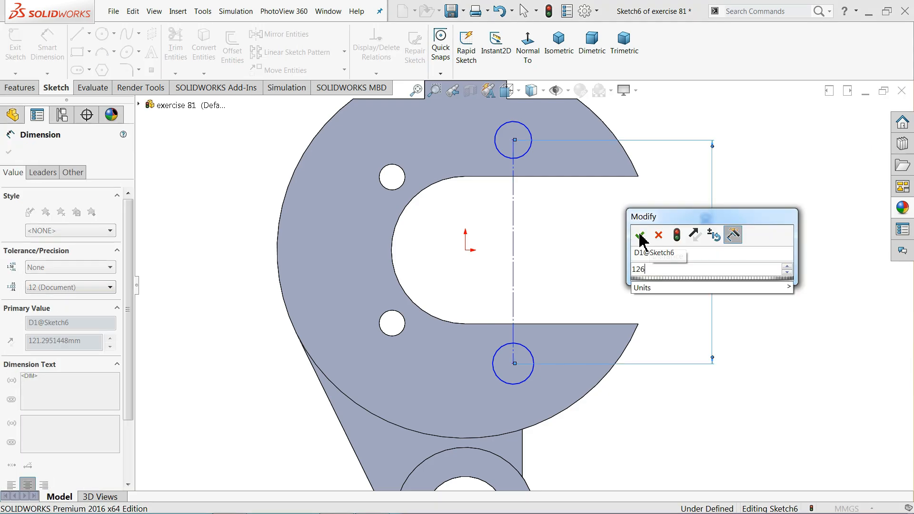
pyautogui.click(639, 236)
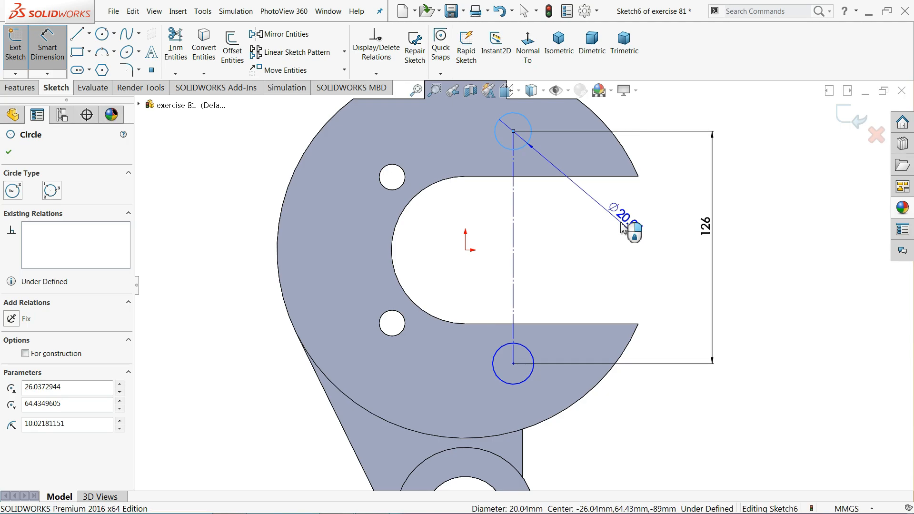
pyautogui.click(620, 224)
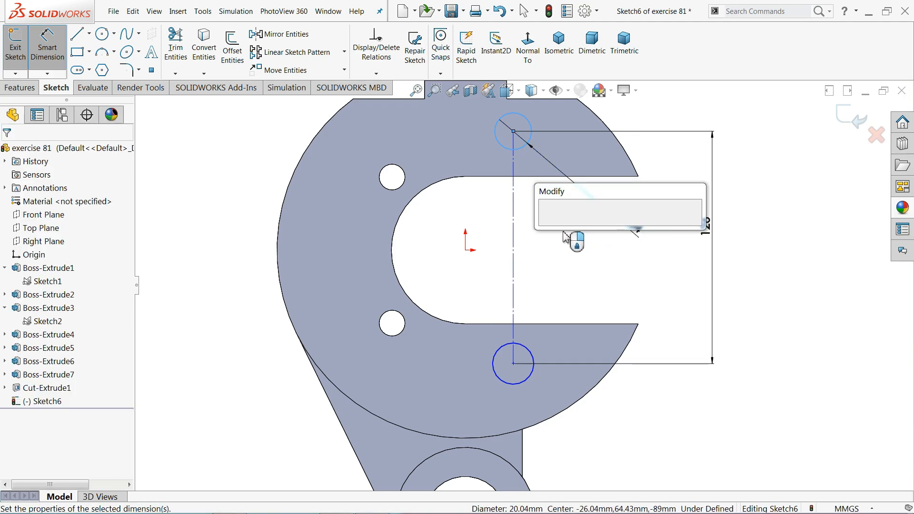
pyautogui.write('20')
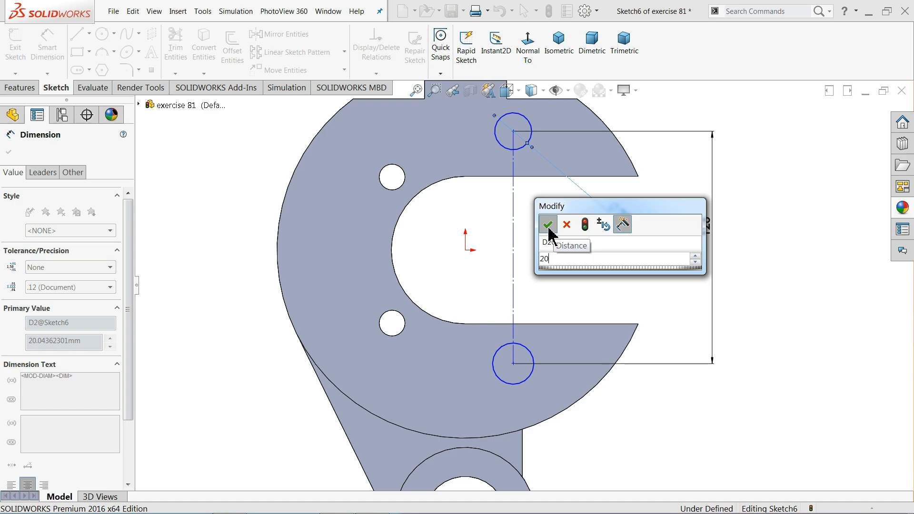
pyautogui.click(549, 228)
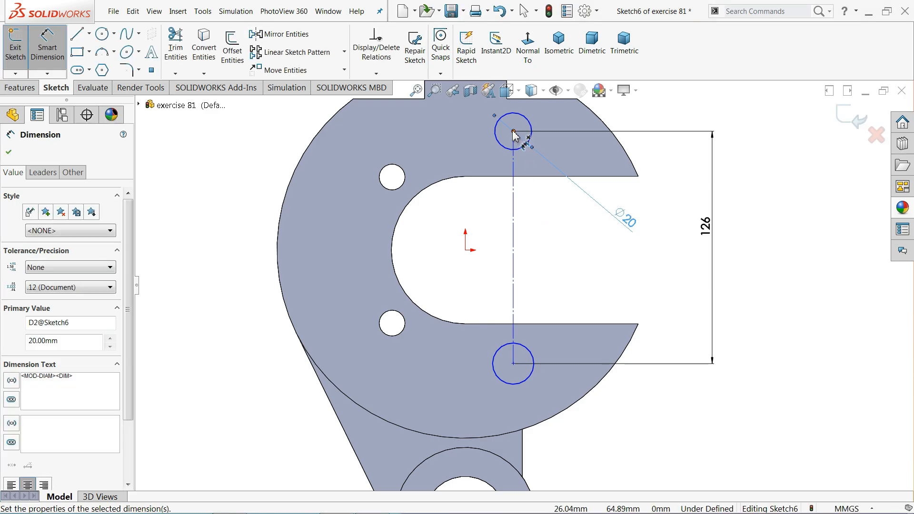
pyautogui.click(465, 250)
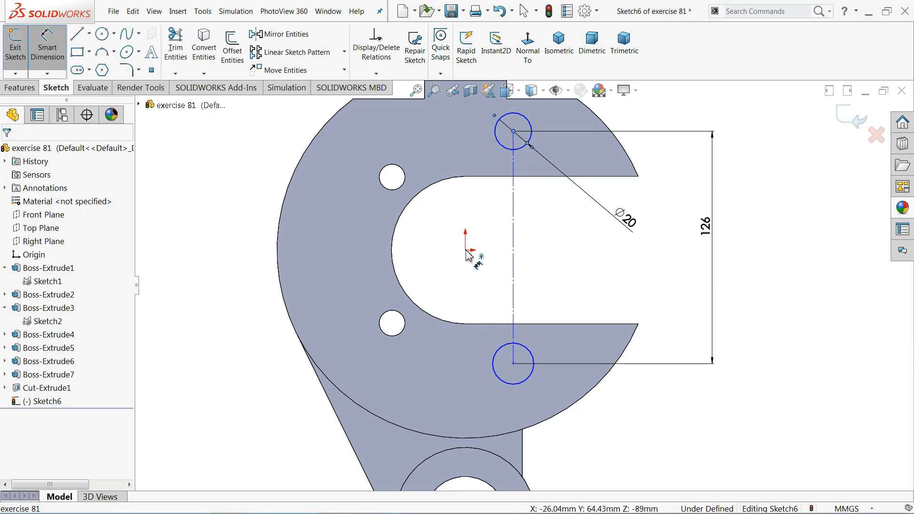
pyautogui.click(676, 213)
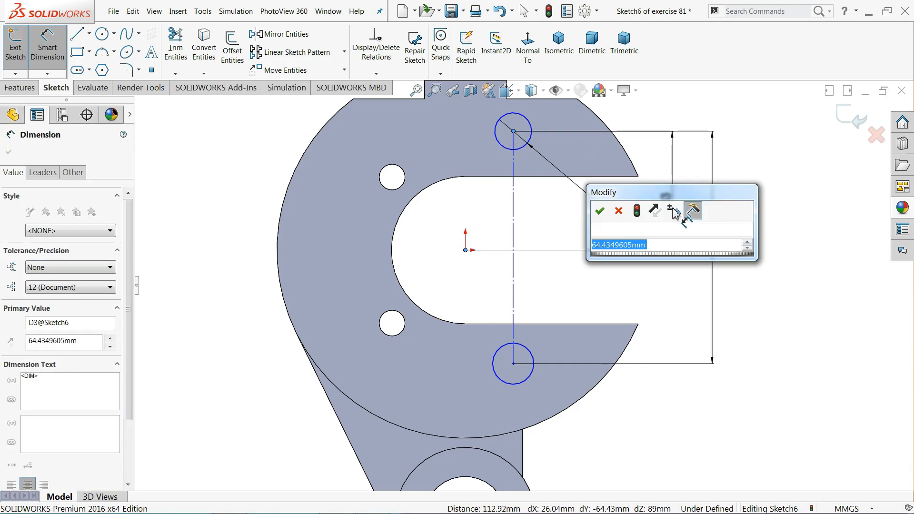
pyautogui.press('Return')
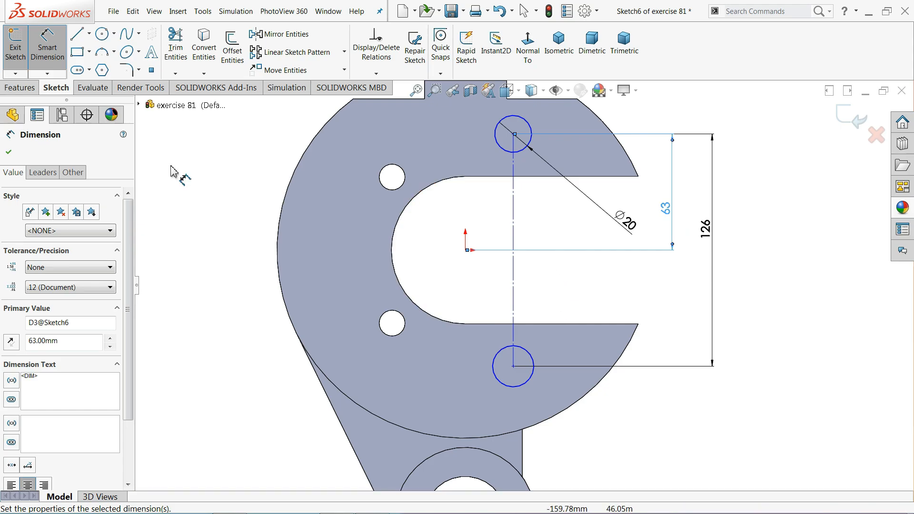
# Make the two circles equal and place their centreline 19 mm from the origin
pyautogui.click(525, 150)
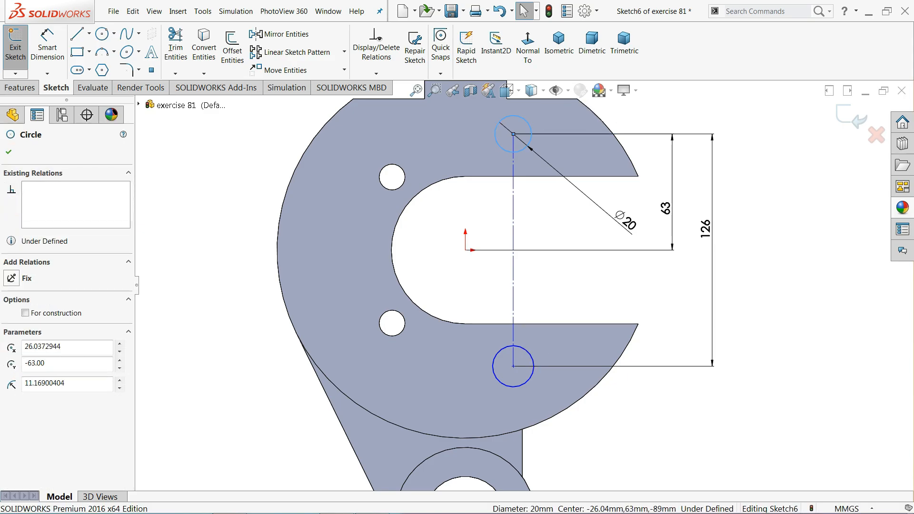
pyautogui.keyDown('ctrl'); pyautogui.click(524, 352); pyautogui.keyUp('ctrl')
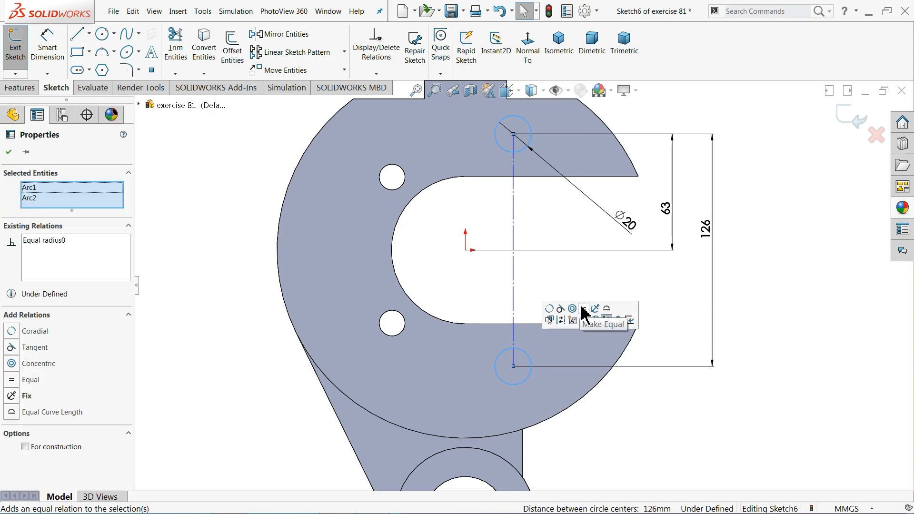
pyautogui.click(556, 274)
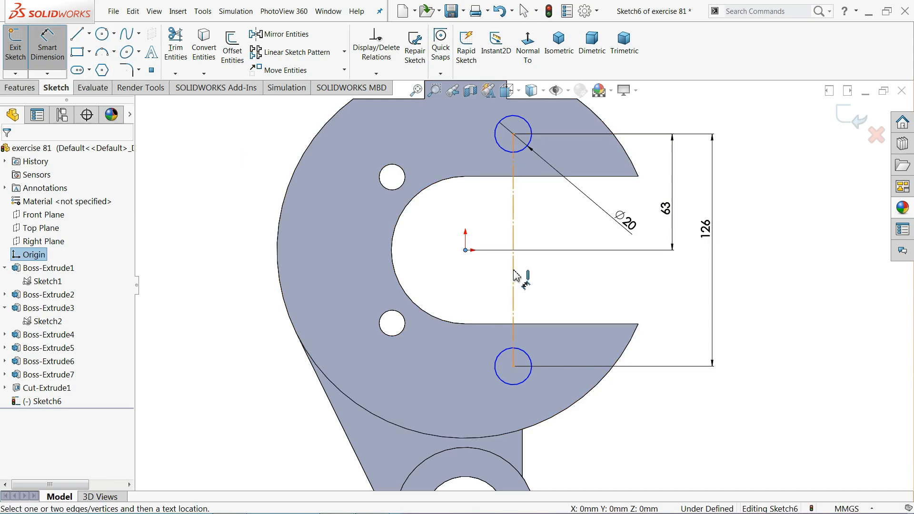
pyautogui.click(493, 281)
pyautogui.click(491, 283)
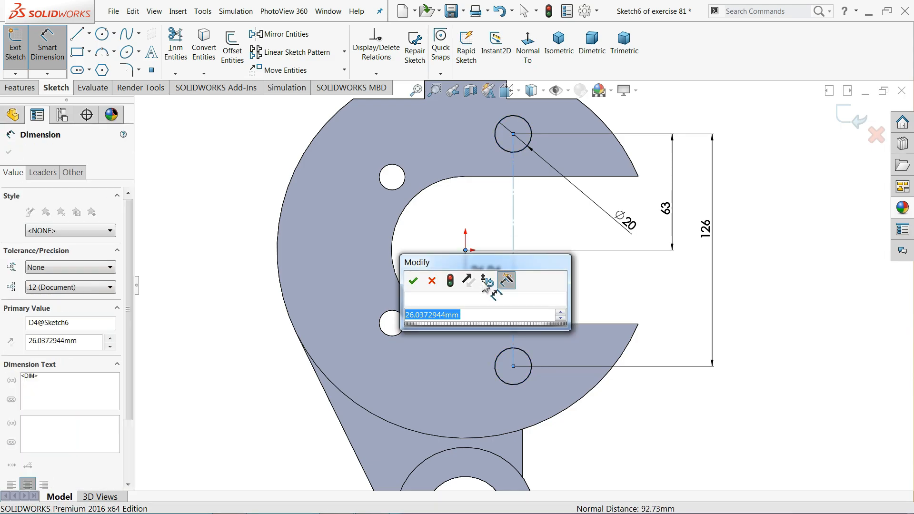
pyautogui.write('19')
pyautogui.click(413, 282)
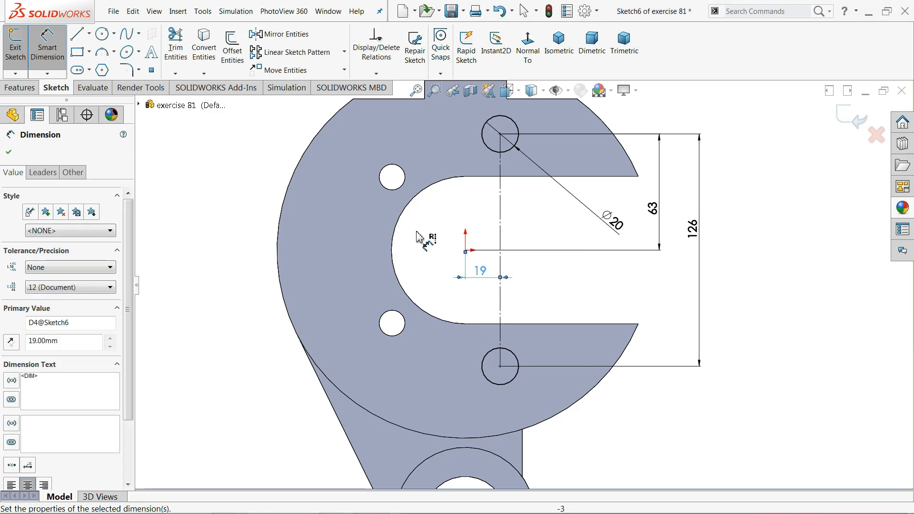
pyautogui.scroll(1, 417, 232)
pyautogui.click(42, 64)
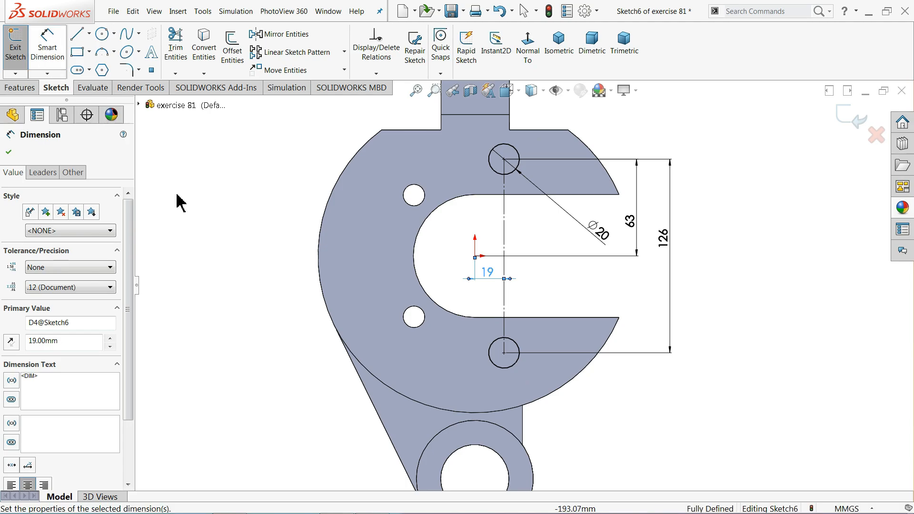
pyautogui.moveTo(180, 200); pyautogui.dragTo(284, 202, button='middle')
# Extrude-cut the two Ø20 end-face holes Blind to 76 mm depth
pyautogui.scroll(1, 329, 193)
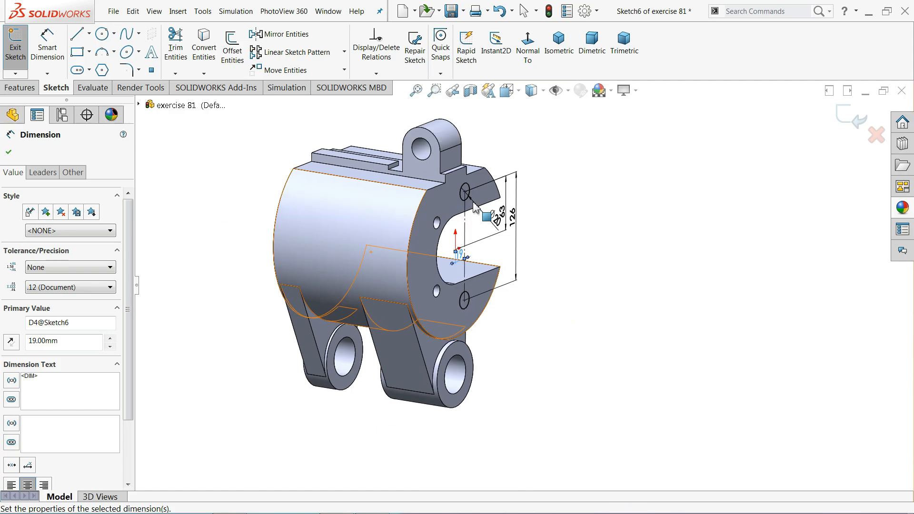
pyautogui.scroll(-4, 499, 234)
pyautogui.click(21, 88)
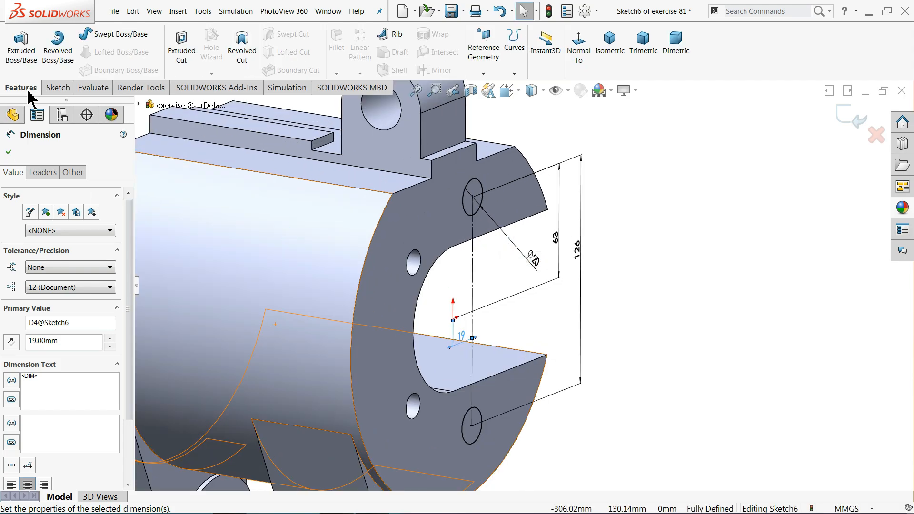
pyautogui.click(181, 48)
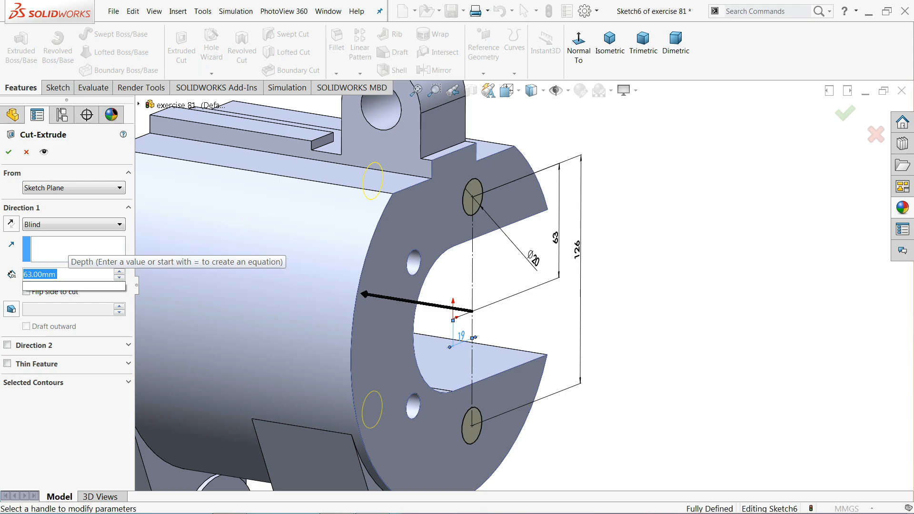
pyautogui.write('76')
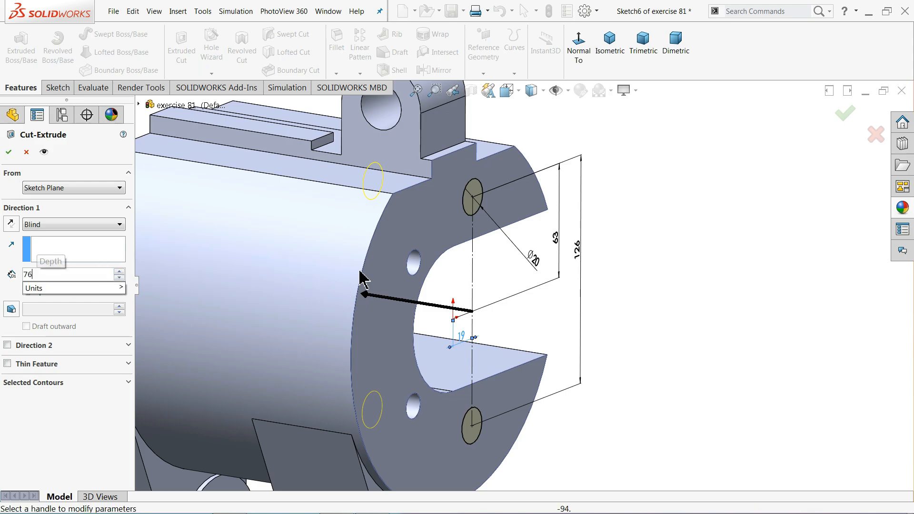
pyautogui.press('Return')
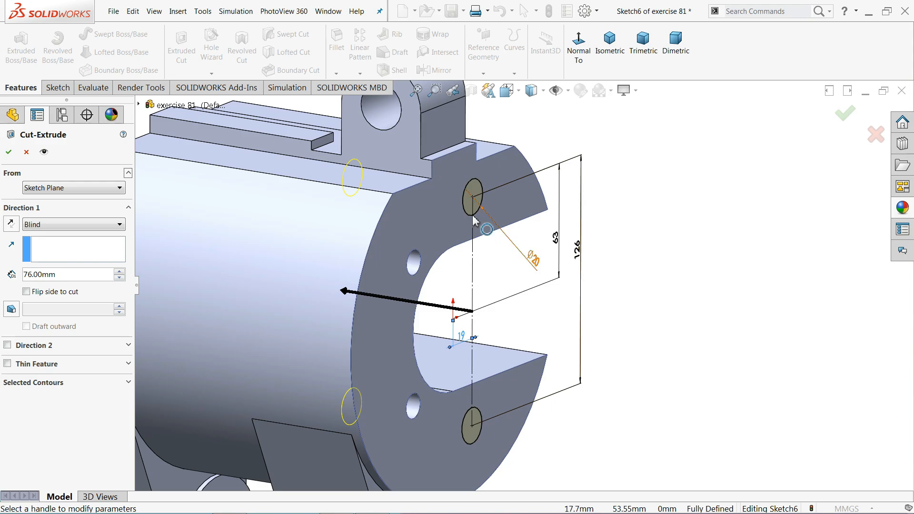
pyautogui.click(9, 153)
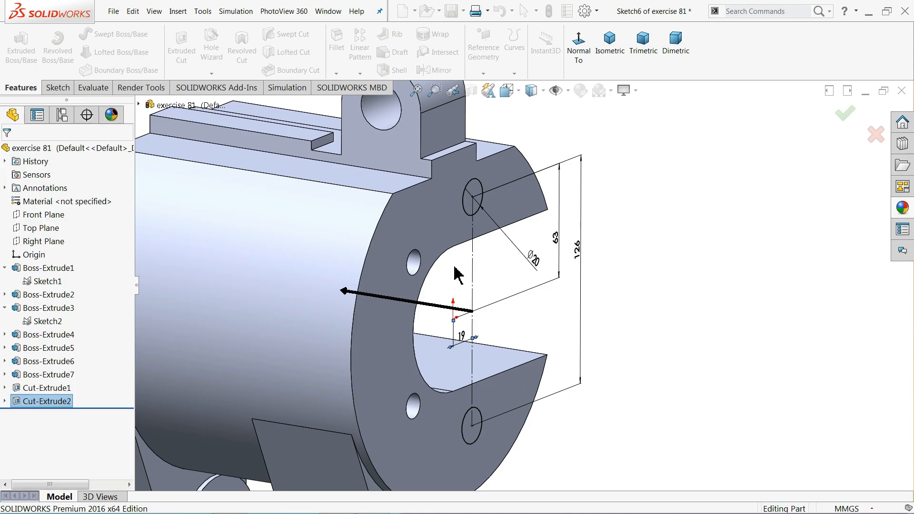
pyautogui.scroll(4, 477, 293)
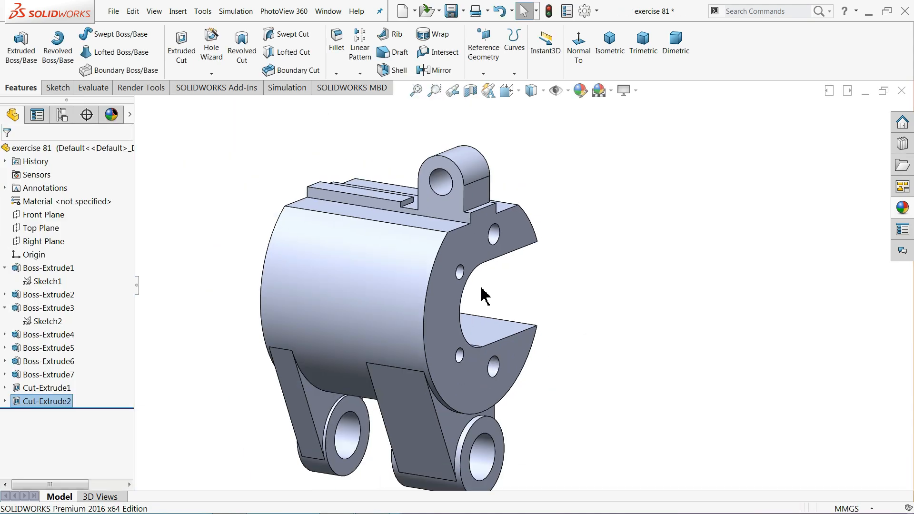
pyautogui.moveTo(481, 295); pyautogui.dragTo(569, 313, button='middle')
pyautogui.scroll(4, 524, 296)
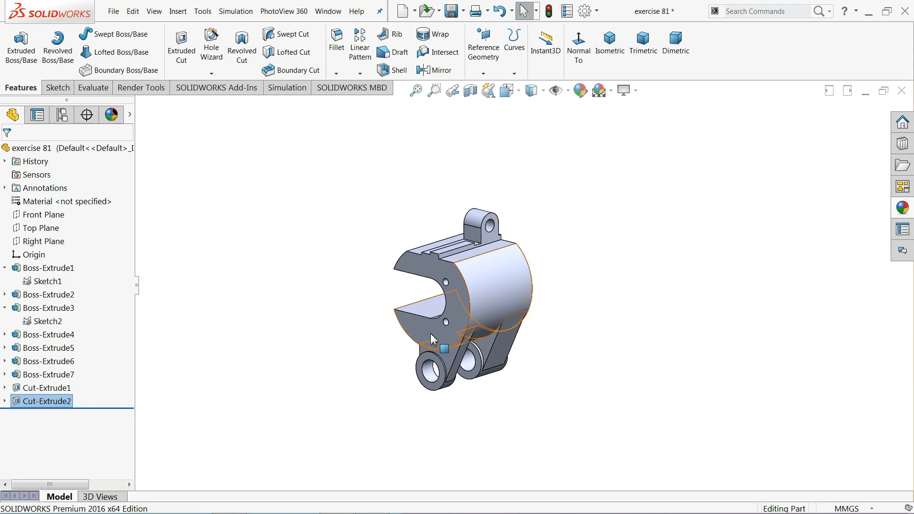
pyautogui.scroll(-3, 466, 339)
# Pan the exercise 81 drawing to the front view's slot area with its R28, R102, 56 and 95 dimensions
pyautogui.hotkey('alt', 'Tab')
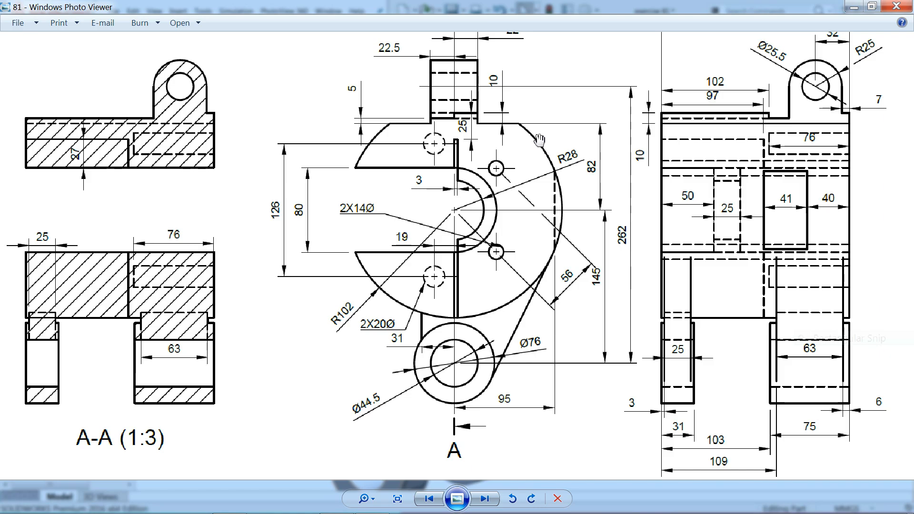
pyautogui.moveTo(536, 139); pyautogui.dragTo(537, 182)
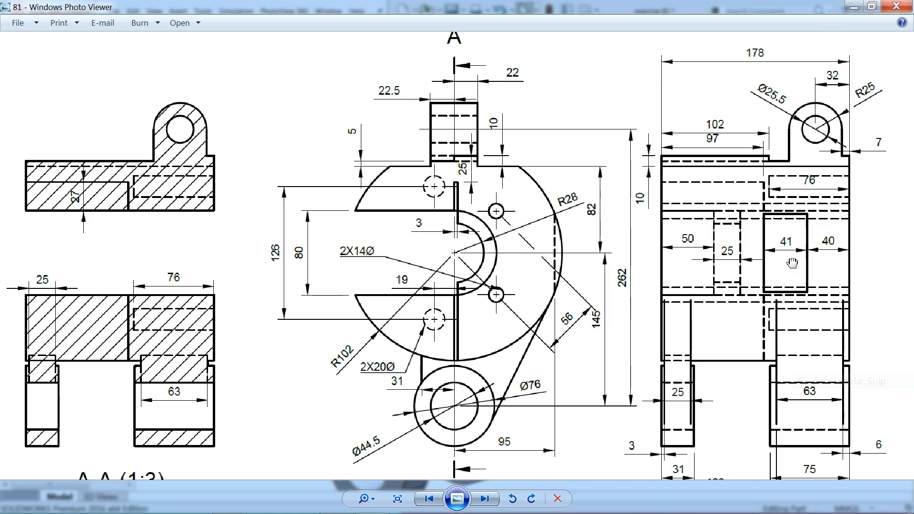
pyautogui.scroll(-1, 792, 263)
pyautogui.scroll(2, 822, 251)
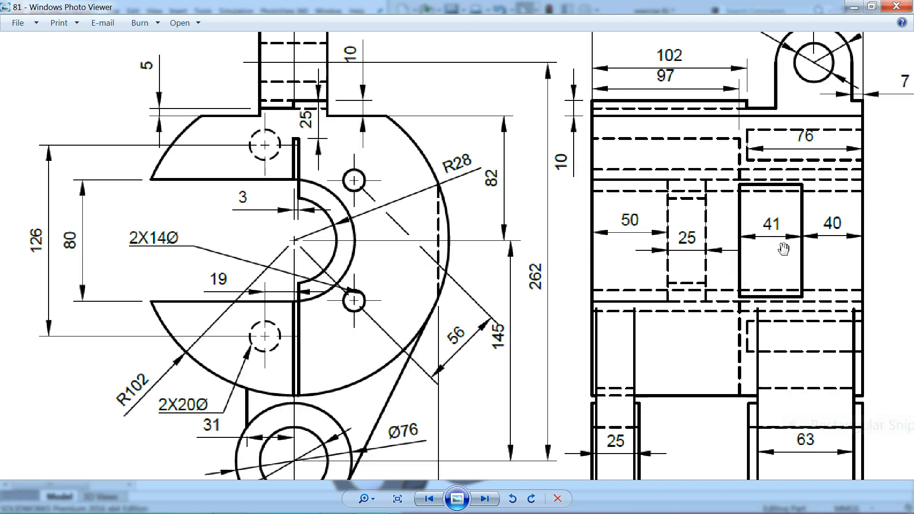
pyautogui.moveTo(446, 257); pyautogui.dragTo(495, 165)
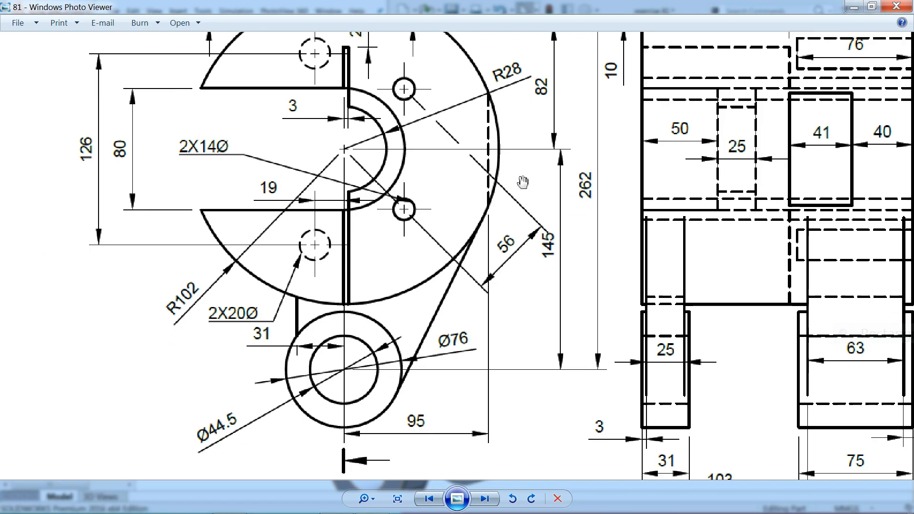
pyautogui.moveTo(513, 162); pyautogui.dragTo(524, 211)
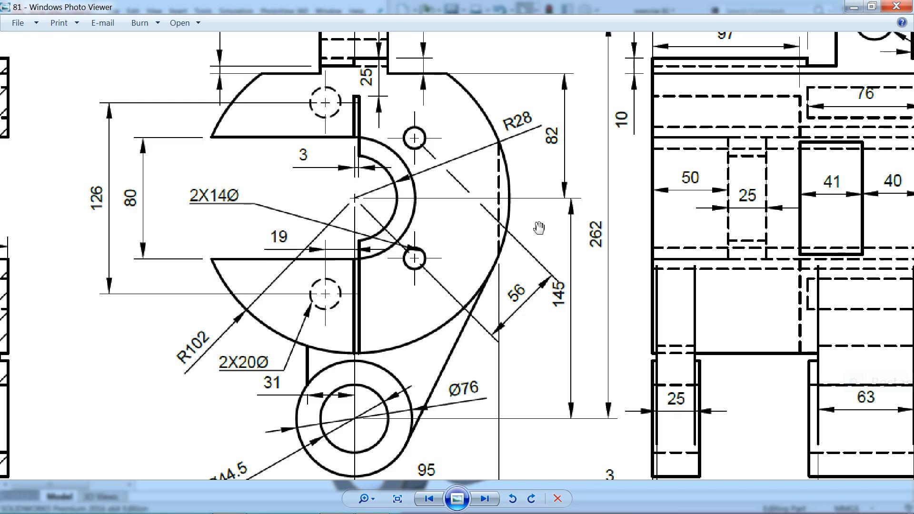
# Check the slot dimensions on the exercise 81 drawing, then return to the bracket and select its round front face
pyautogui.moveTo(538, 228); pyautogui.dragTo(540, 240)
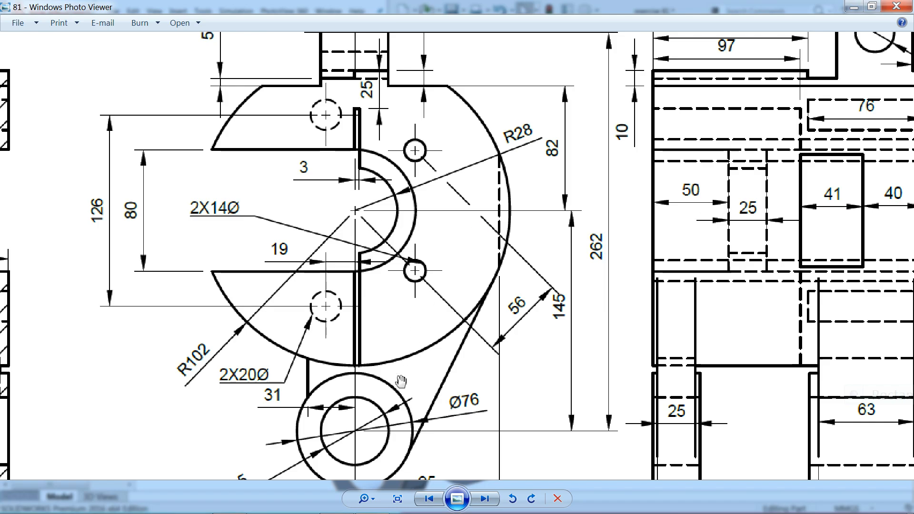
pyautogui.hotkey('alt', 'Tab')
pyautogui.moveTo(418, 264); pyautogui.dragTo(480, 274, button='middle')
pyautogui.click(429, 281)
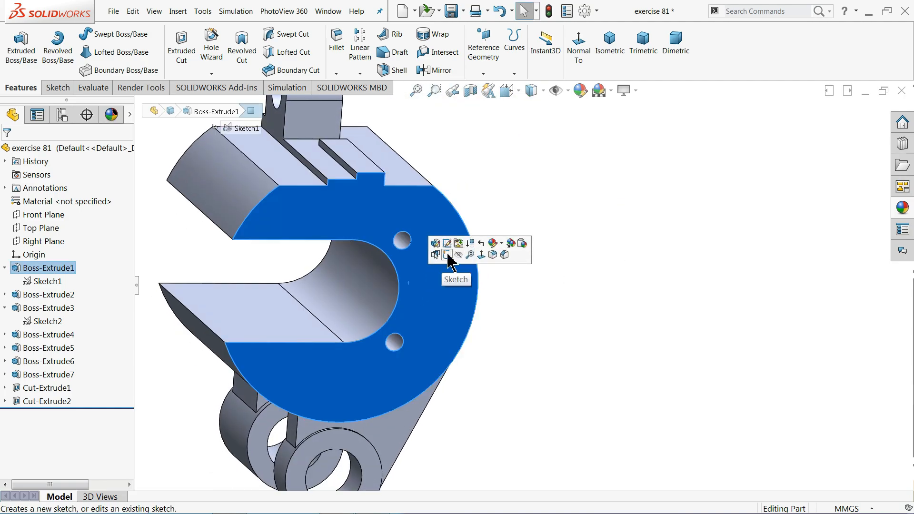
# Sketch face-on on the front face with a vertical centerline through the origin from above to below the slot
pyautogui.click(440, 254)
pyautogui.click(529, 48)
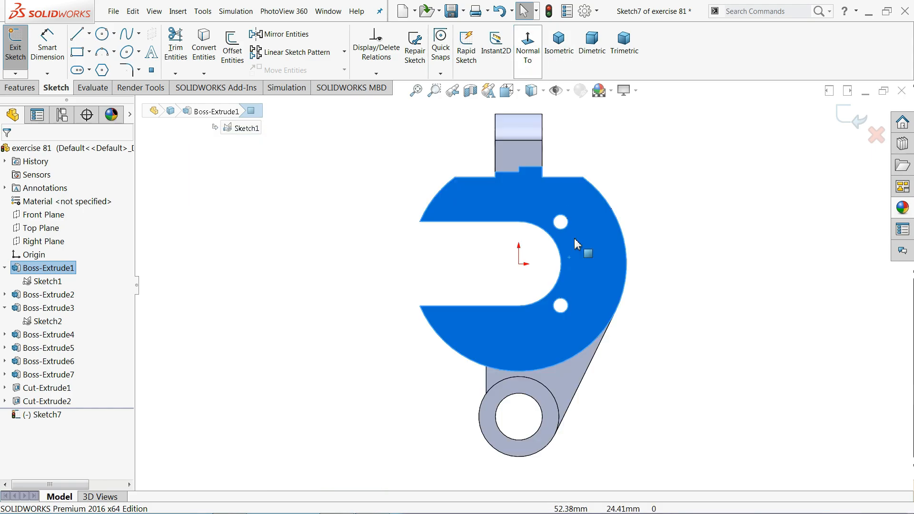
pyautogui.scroll(-5, 598, 286)
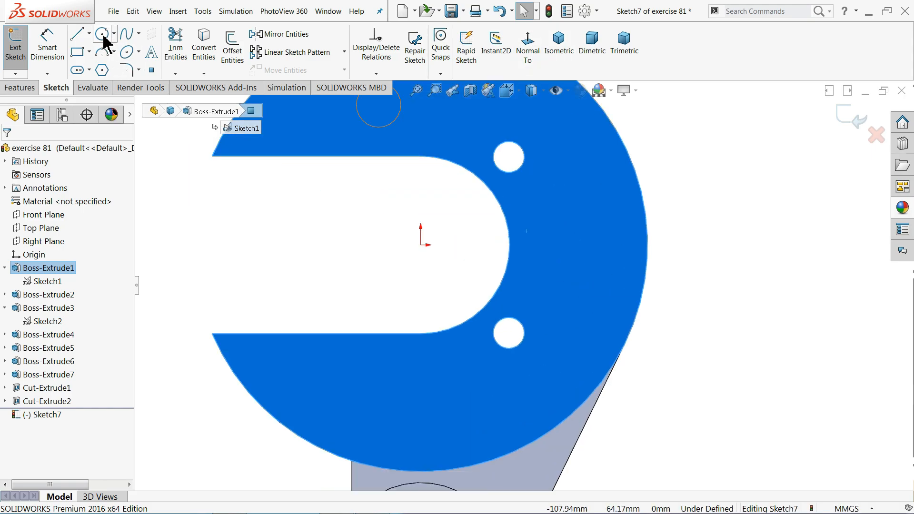
pyautogui.click(89, 34)
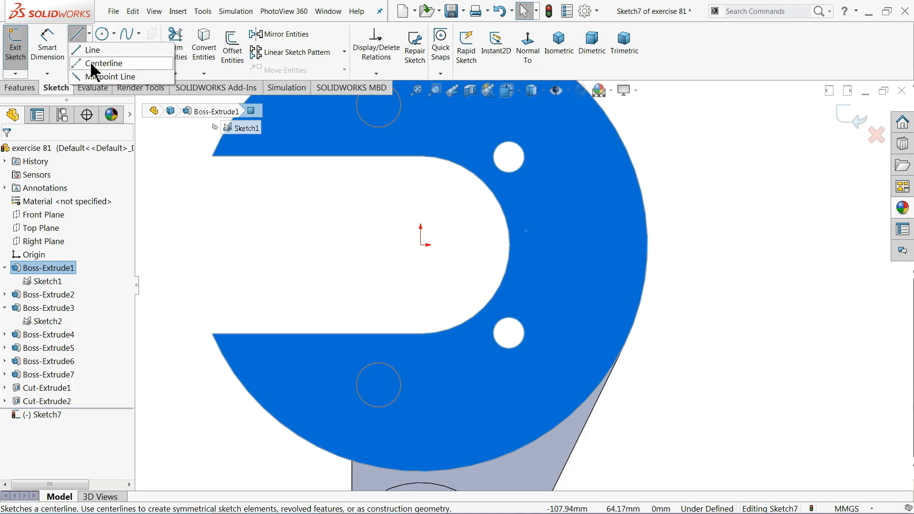
pyautogui.click(421, 144)
pyautogui.click(421, 245)
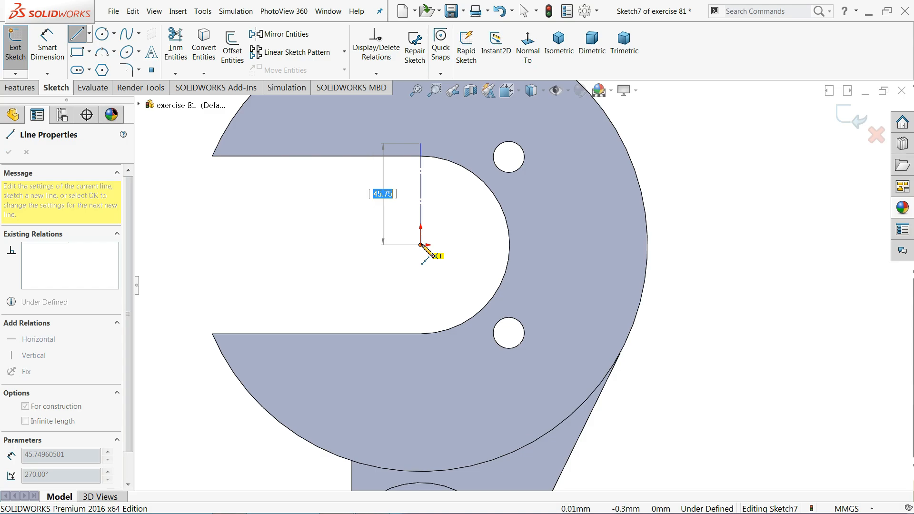
pyautogui.click(420, 347)
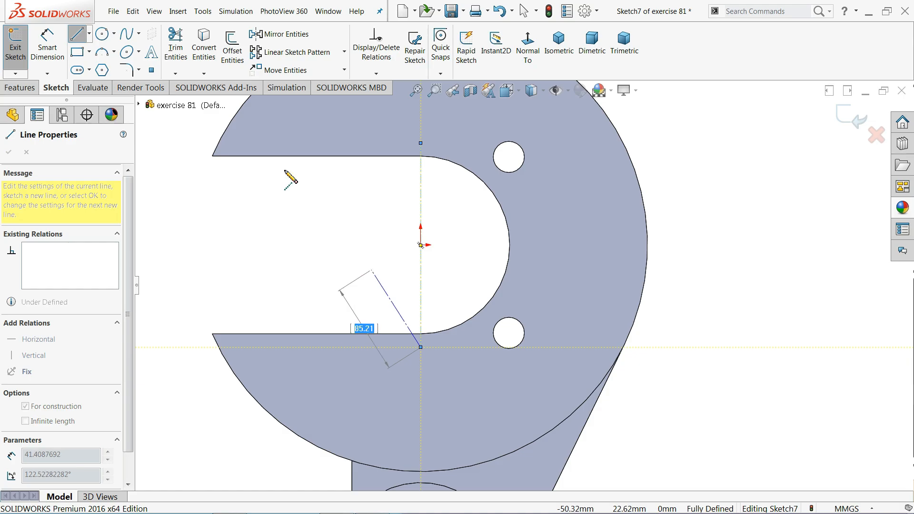
pyautogui.click(102, 33)
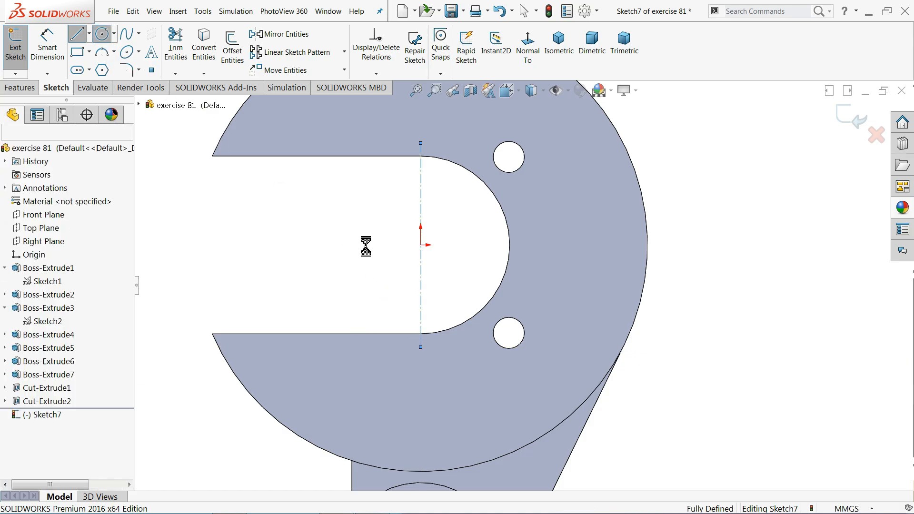
# Draw a circle centred on the origin and dimension its diameter as 28*2 = 56 mm
pyautogui.click(421, 246)
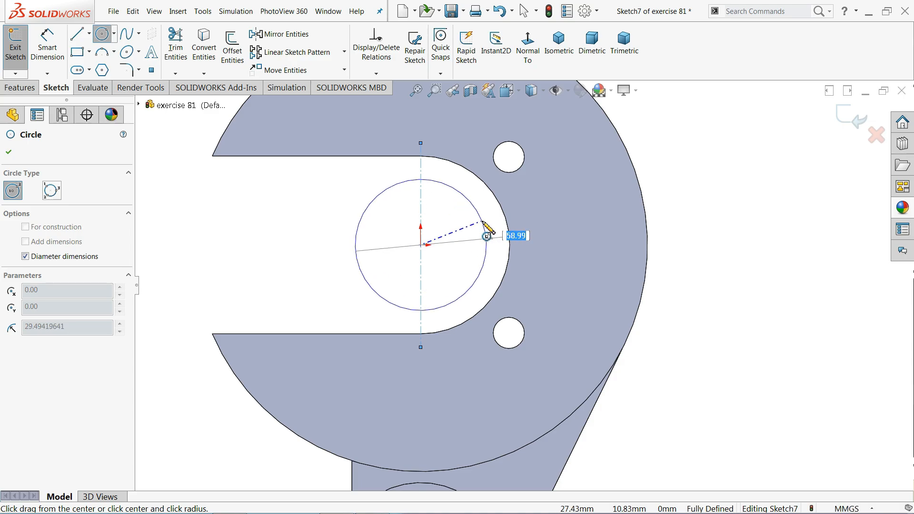
pyautogui.click(462, 198)
pyautogui.click(53, 47)
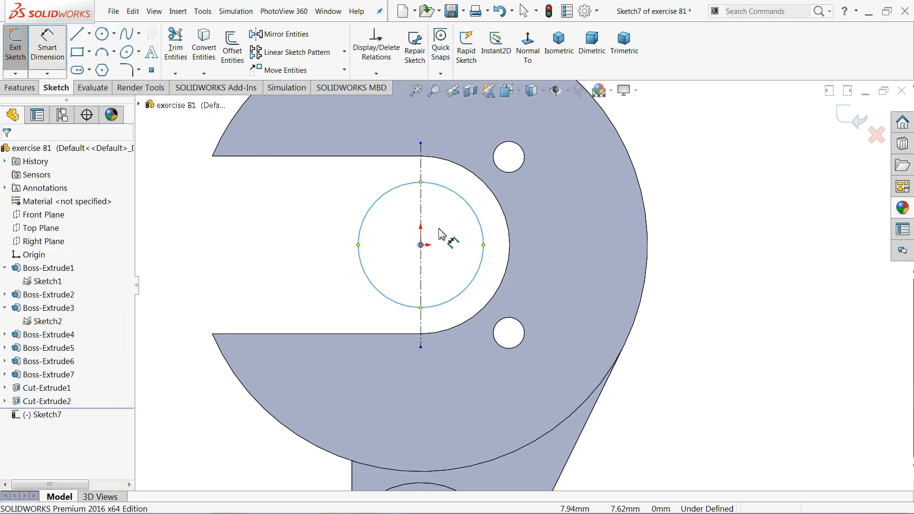
pyautogui.click(494, 248)
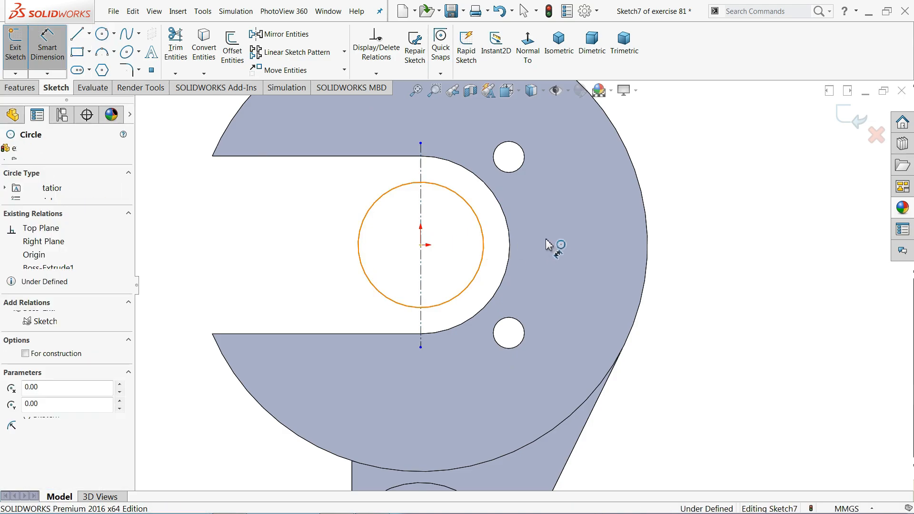
pyautogui.click(681, 240)
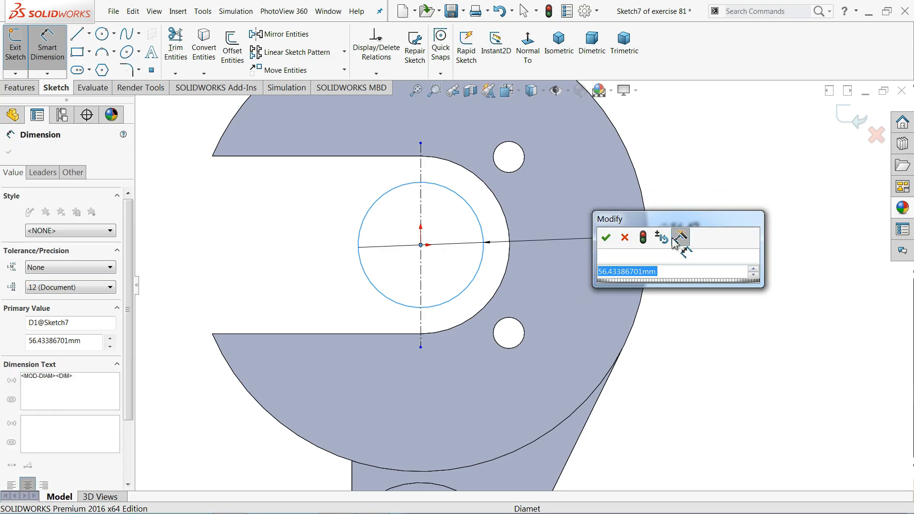
pyautogui.write('28*2')
pyautogui.click(606, 237)
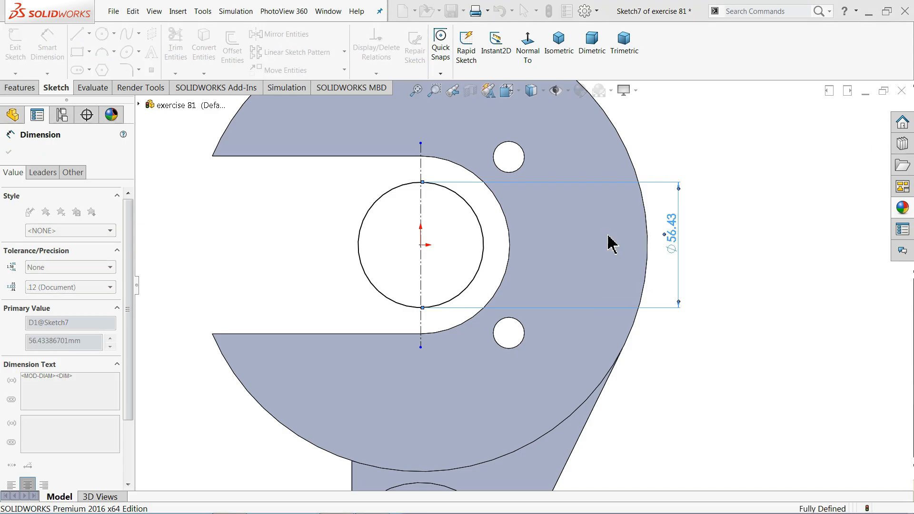
pyautogui.scroll(-3, 495, 229)
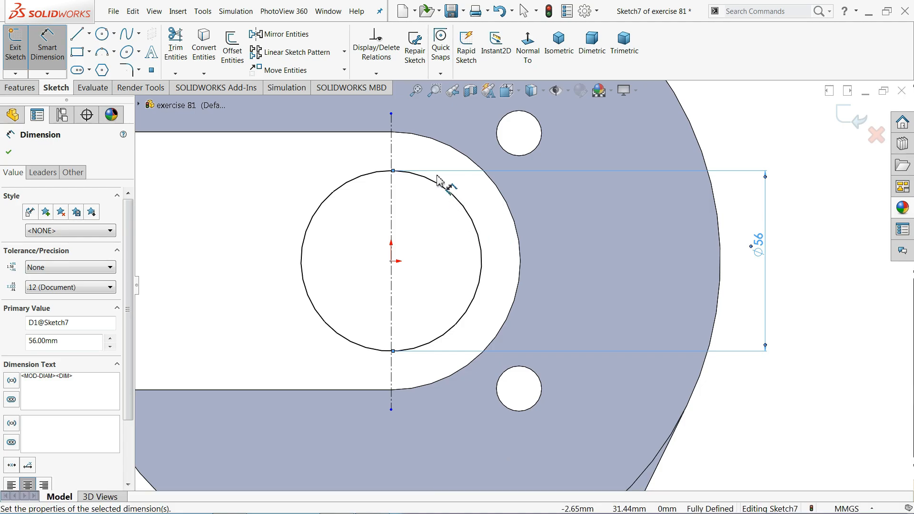
pyautogui.click(56, 45)
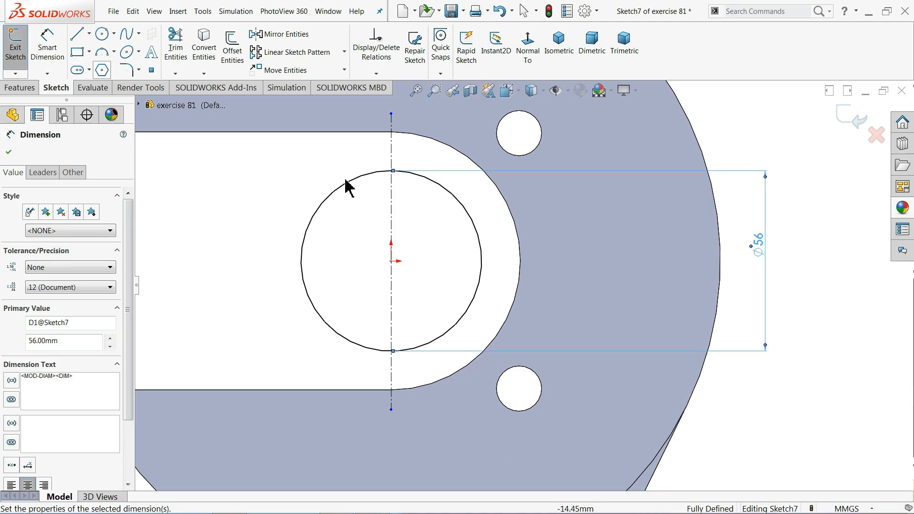
pyautogui.click(498, 199)
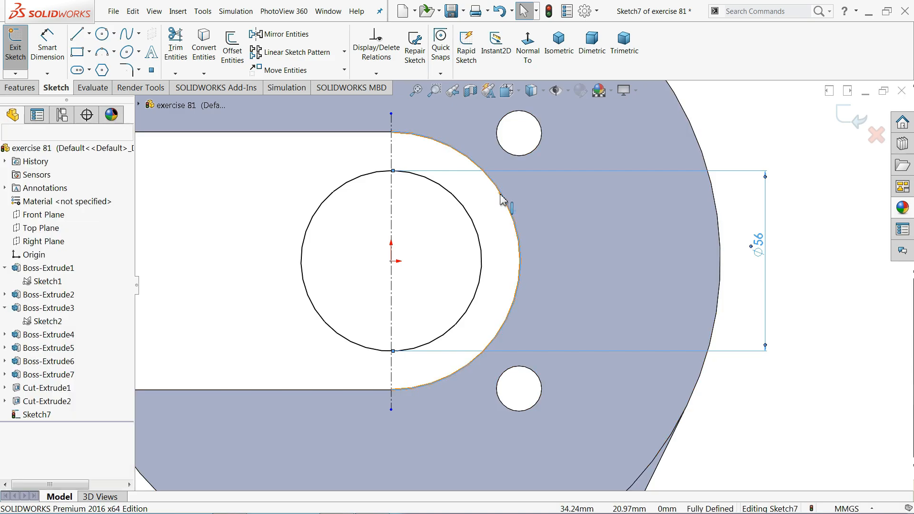
# Convert the slot's curved edge into the sketch and draw a vertical line across the slot beside the centerline
pyautogui.click(202, 53)
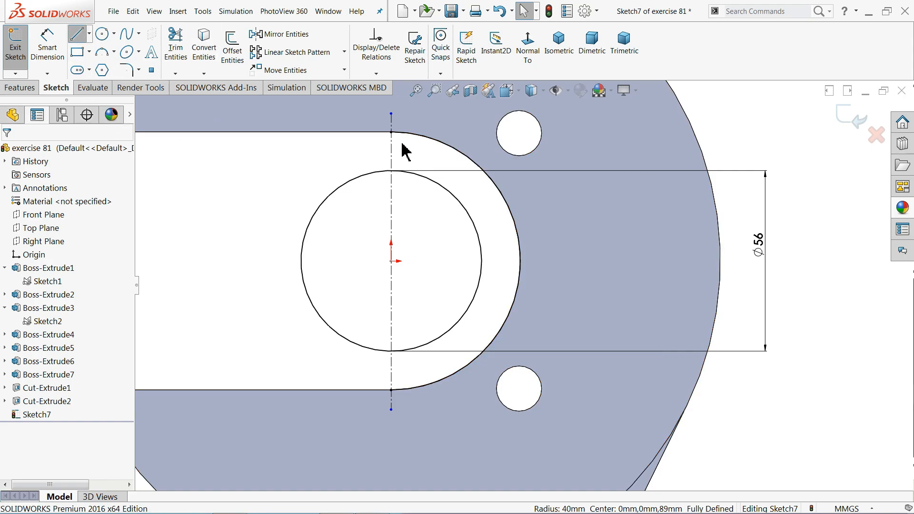
pyautogui.press('l')
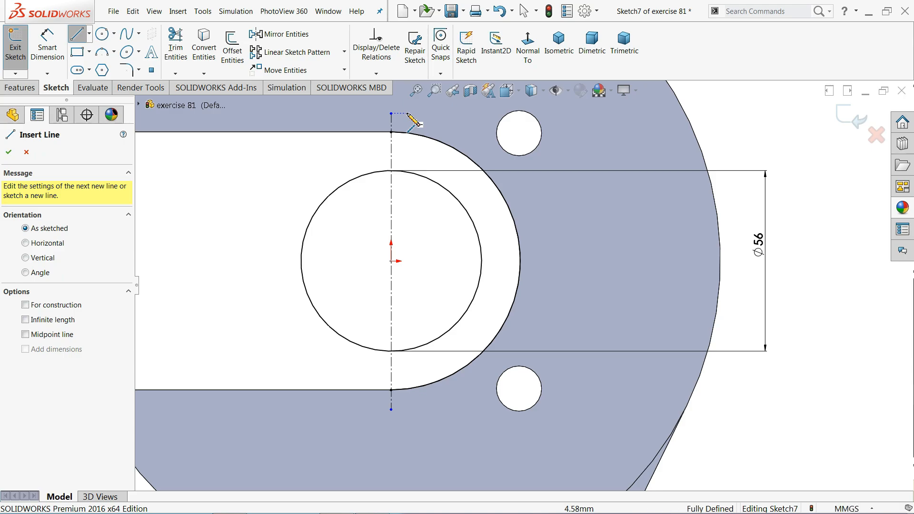
pyautogui.moveTo(407, 114); pyautogui.dragTo(406, 402)
pyautogui.click(406, 402)
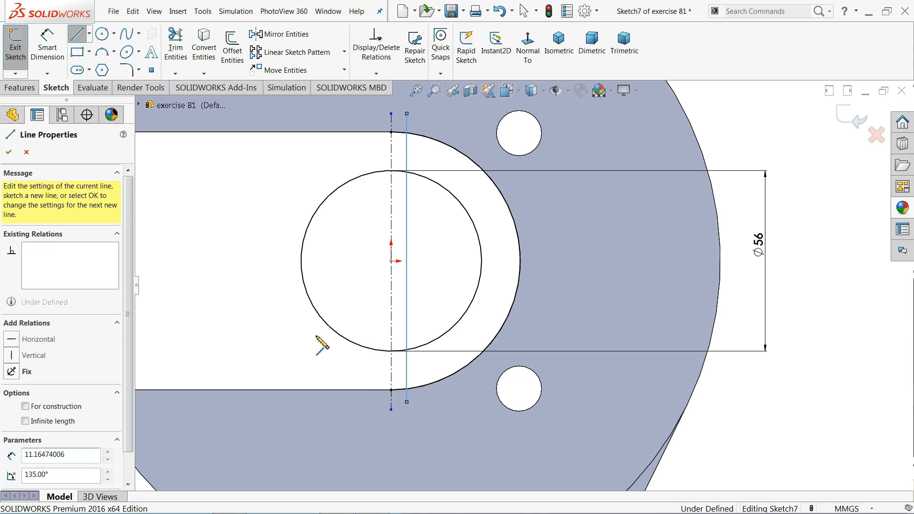
pyautogui.rightClick(233, 331)
pyautogui.click(275, 307)
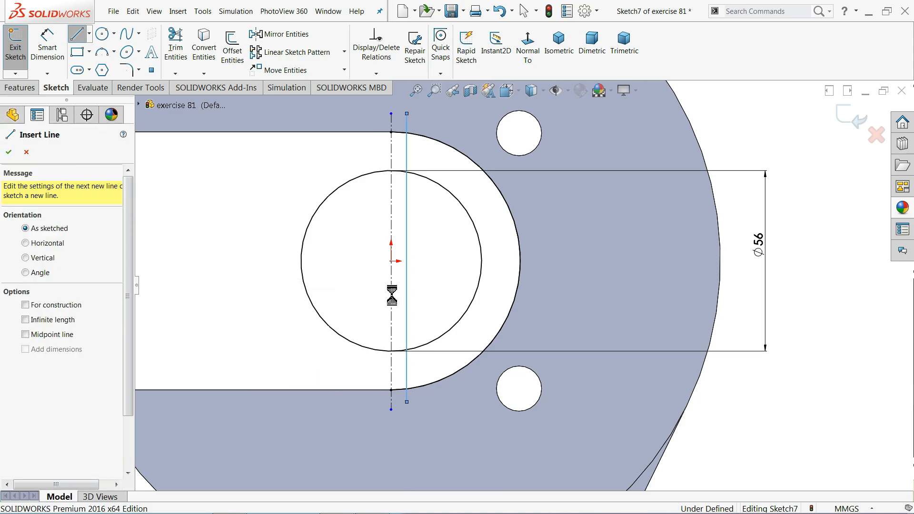
pyautogui.click(408, 289)
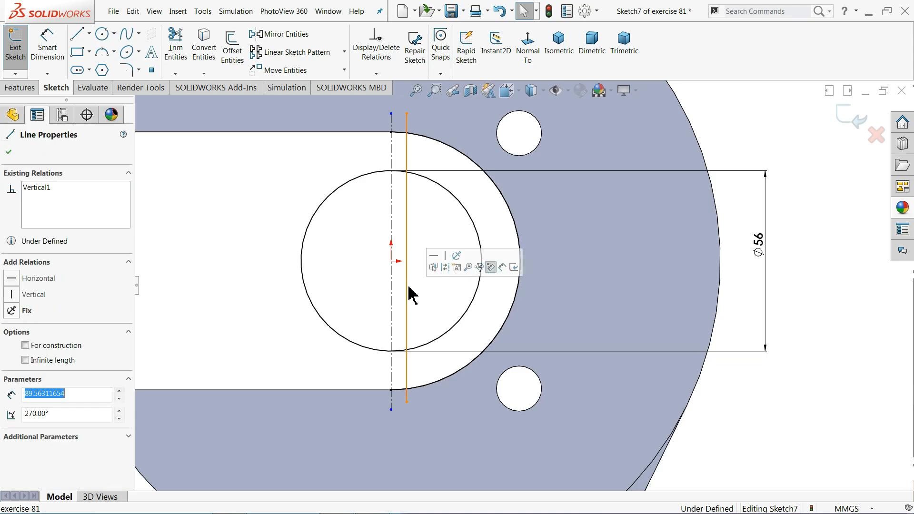
pyautogui.click(437, 219)
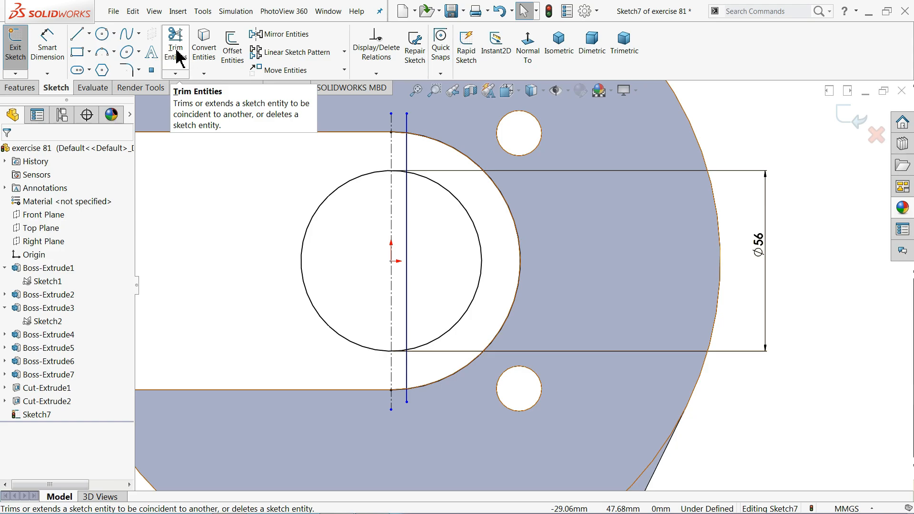
pyautogui.scroll(-4, 445, 150)
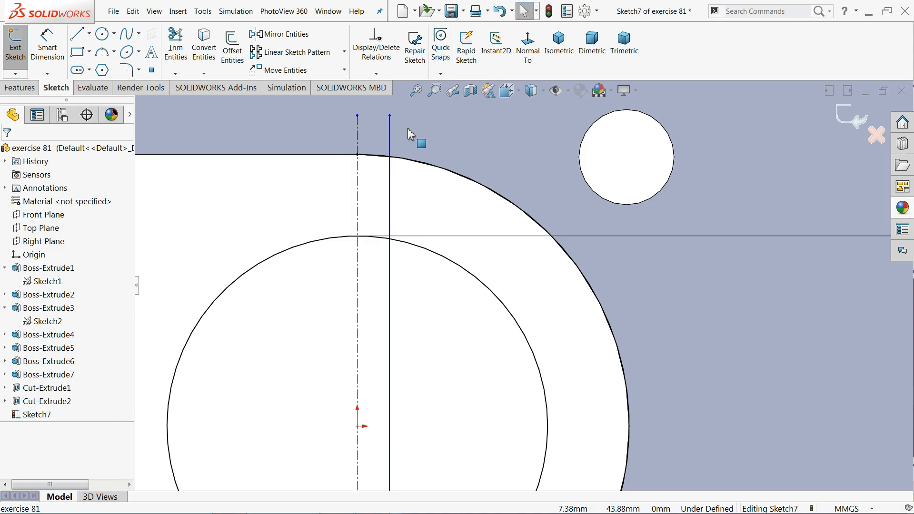
# Dimension the vertical line 3 mm from the centerline
pyautogui.click(48, 50)
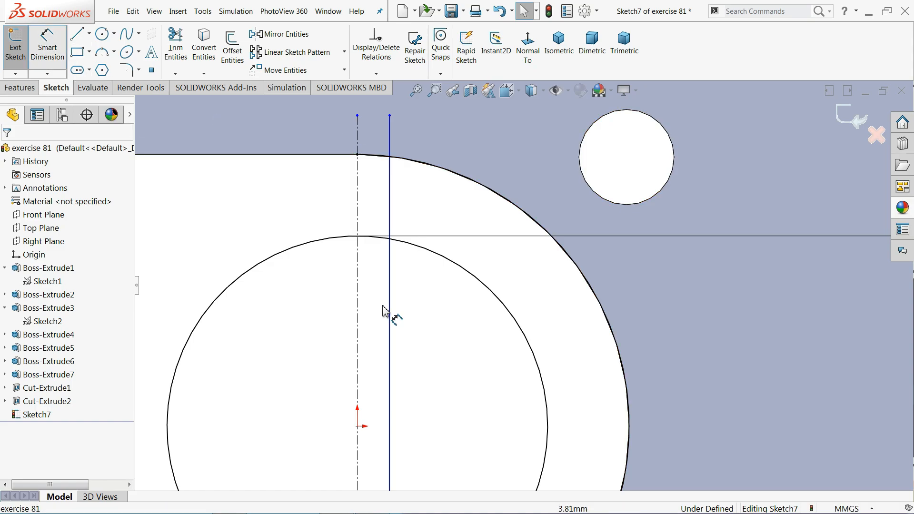
pyautogui.click(356, 322)
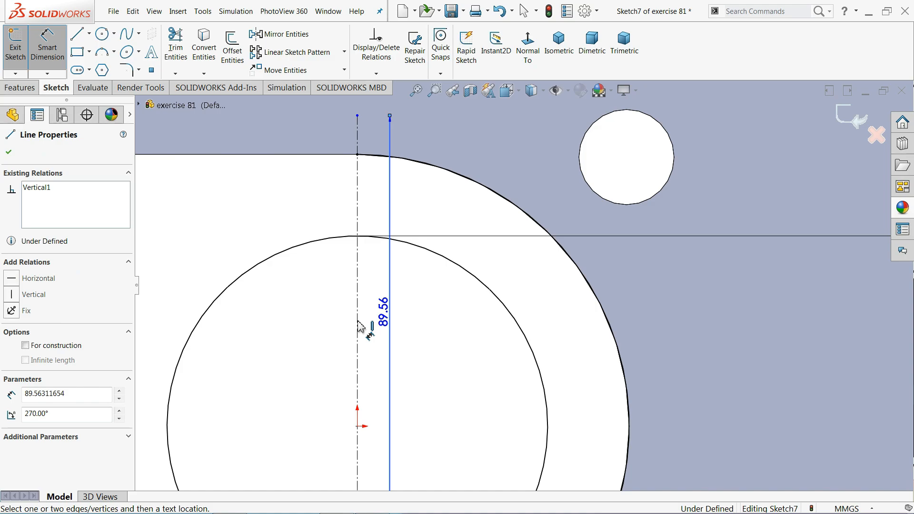
pyautogui.click(358, 319)
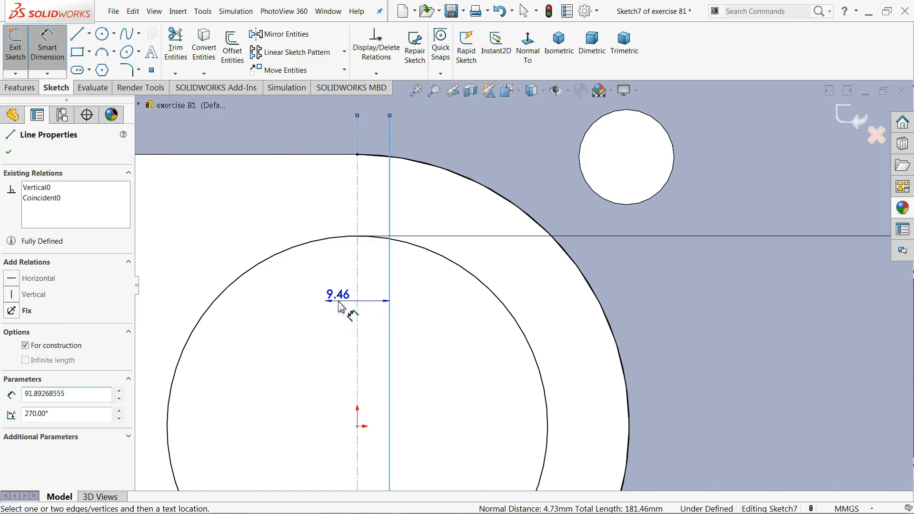
pyautogui.click(339, 306)
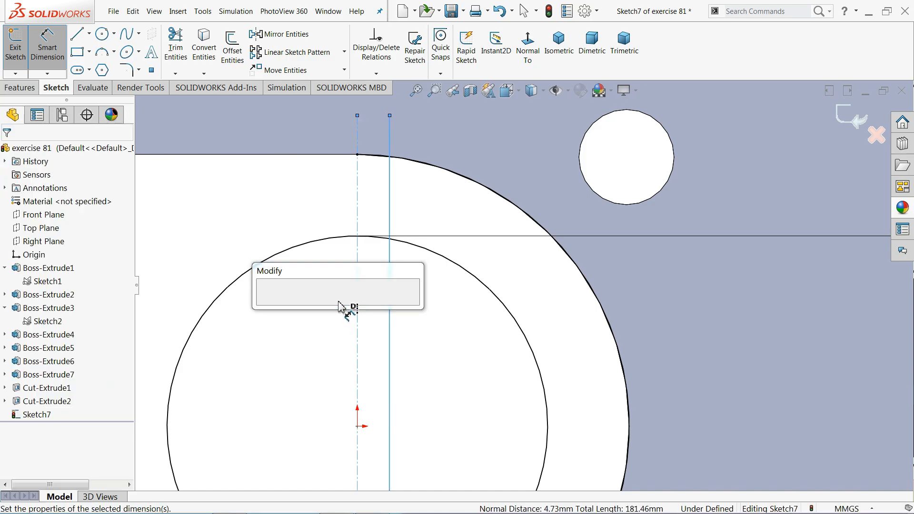
pyautogui.write('3')
pyautogui.press('Return')
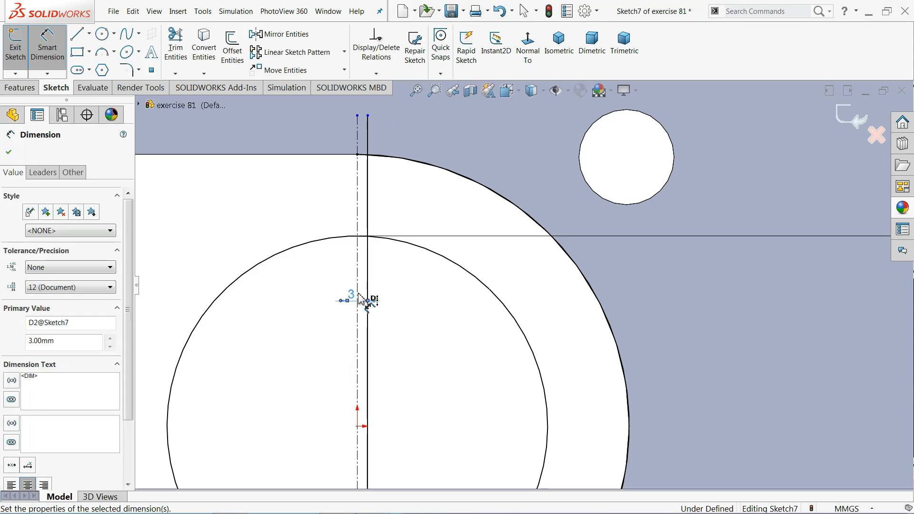
pyautogui.scroll(5, 351, 301)
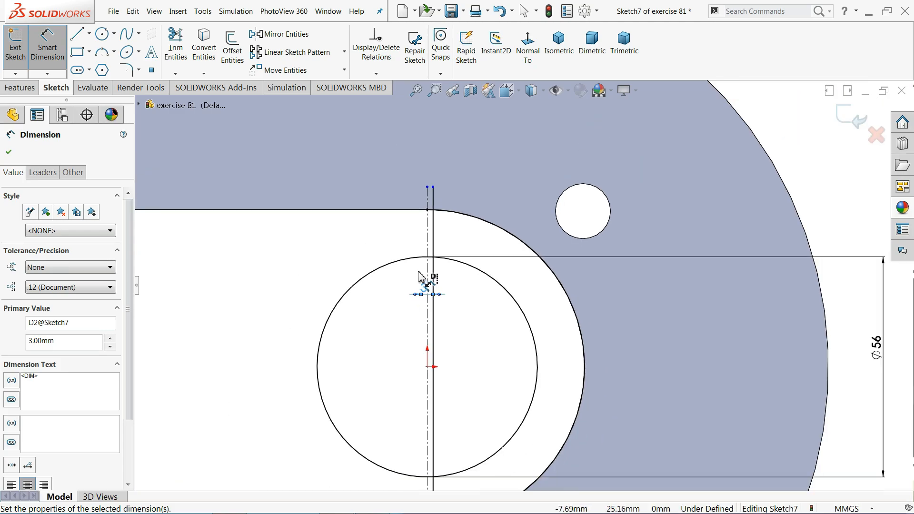
pyautogui.scroll(-2, 552, 373)
pyautogui.scroll(-2, 472, 297)
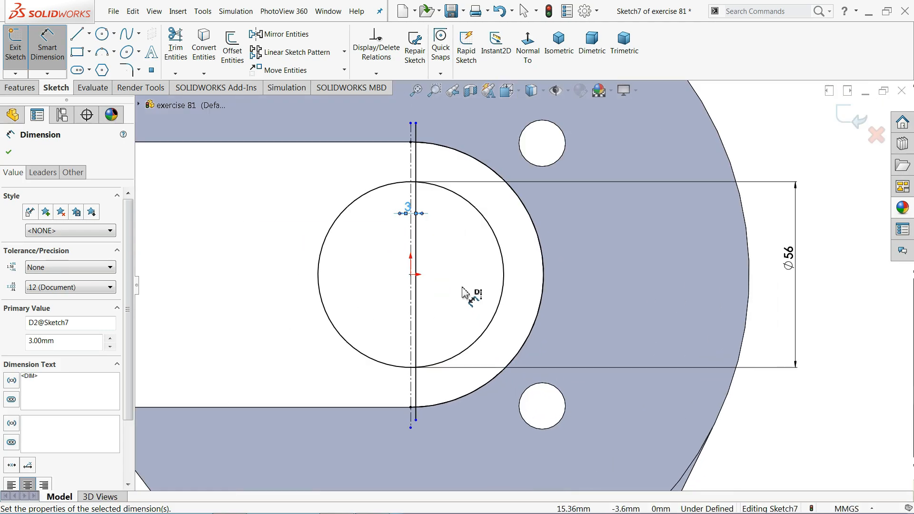
# Change the line's offset from the centerline to 6 mm
pyautogui.doubleClick(408, 210)
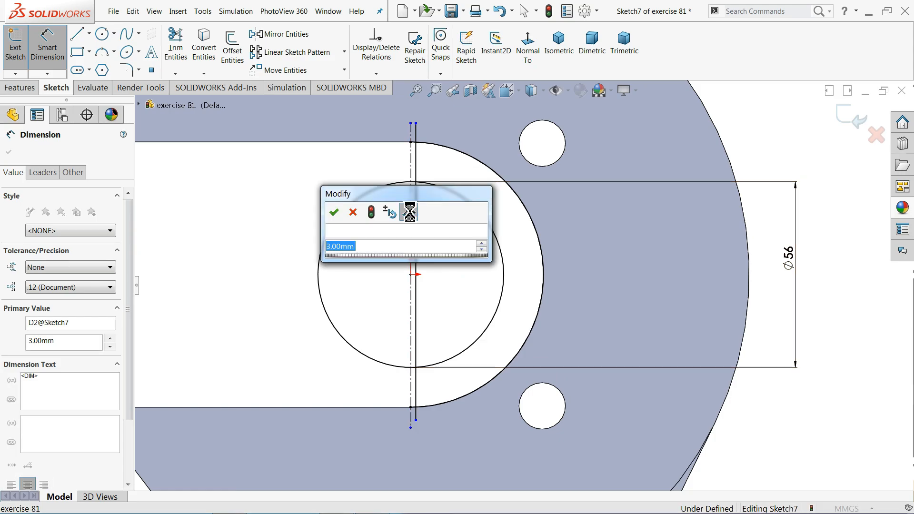
pyautogui.write('6')
pyautogui.click(333, 212)
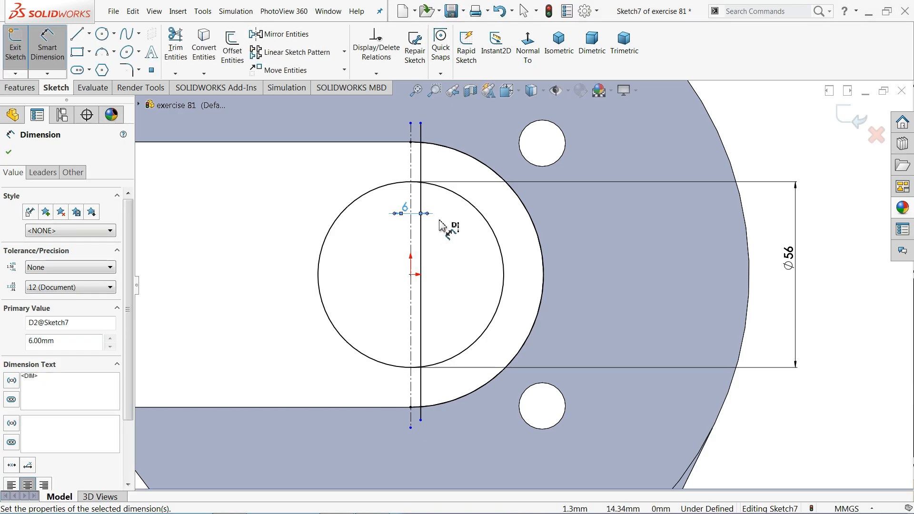
pyautogui.click(176, 50)
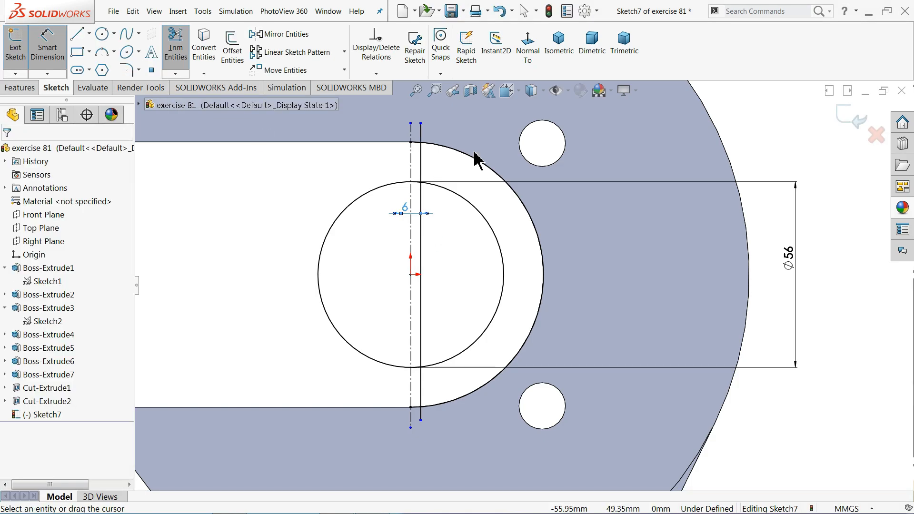
pyautogui.scroll(-2, 467, 138)
# Power-trim the line above the arc, the inner arc's left part and the short stubs into a closed crescent
pyautogui.scroll(-3, 465, 153)
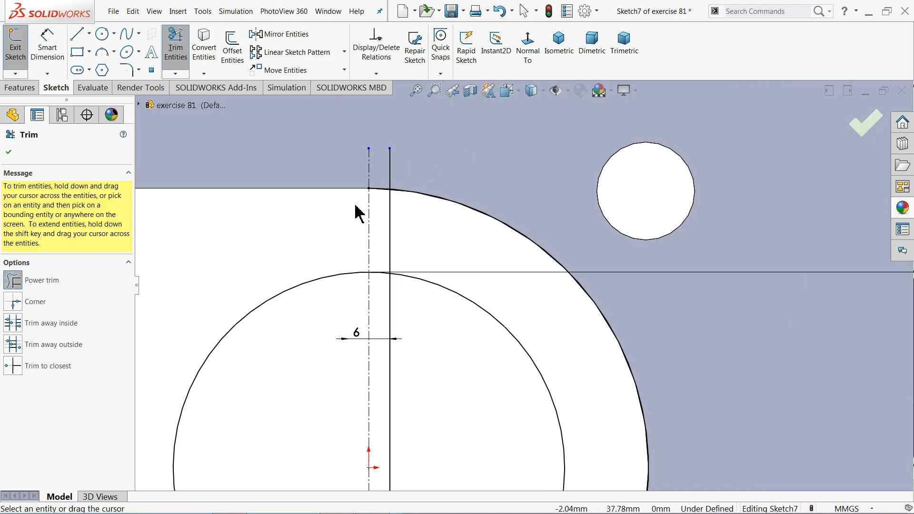
pyautogui.moveTo(416, 164)
pyautogui.mouseDown()
pyautogui.moveTo(385, 173)
pyautogui.moveTo(381, 197)
pyautogui.mouseUp()
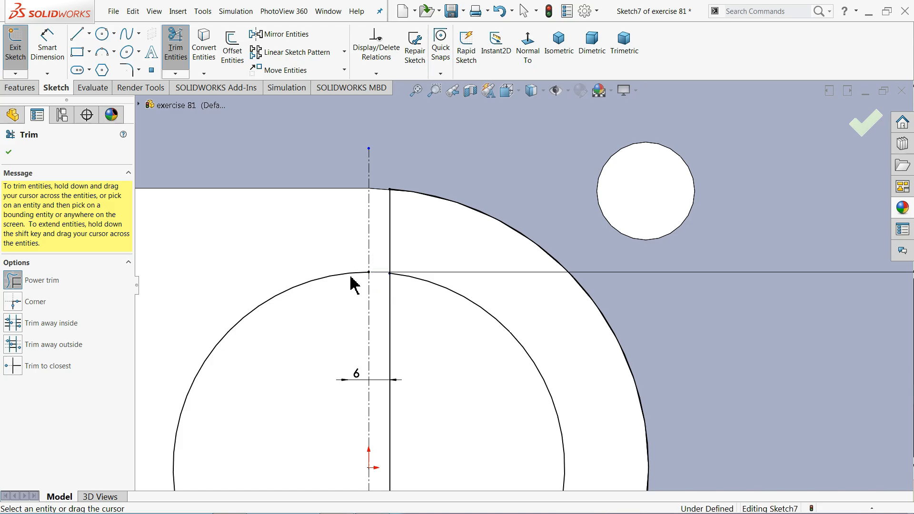
pyautogui.moveTo(342, 258); pyautogui.dragTo(341, 292)
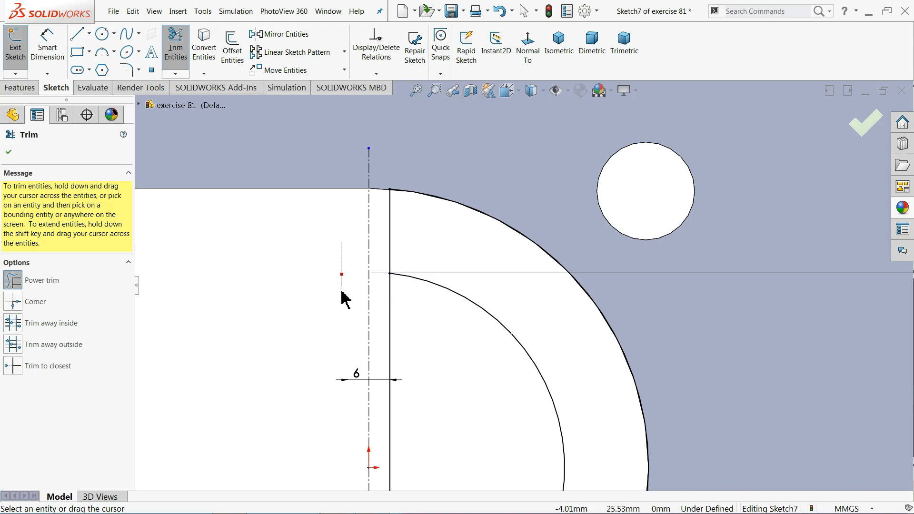
pyautogui.scroll(6, 400, 286)
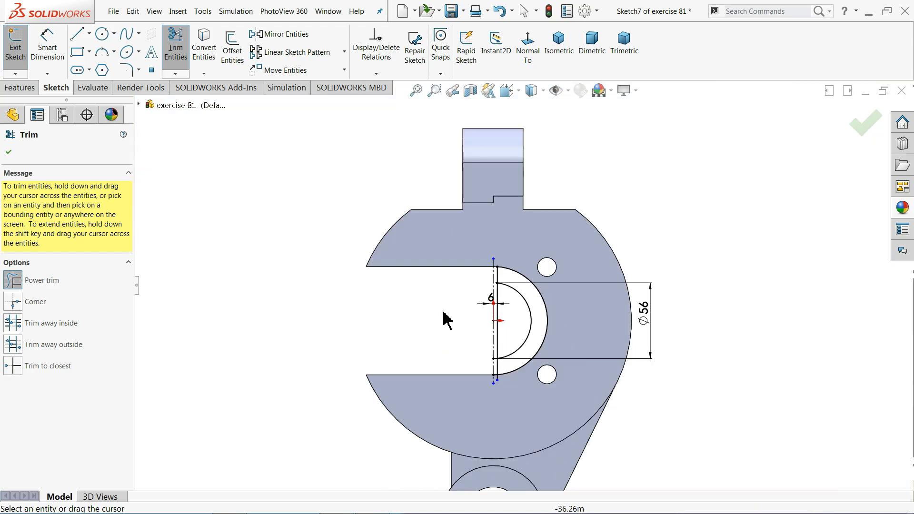
pyautogui.scroll(-6, 527, 381)
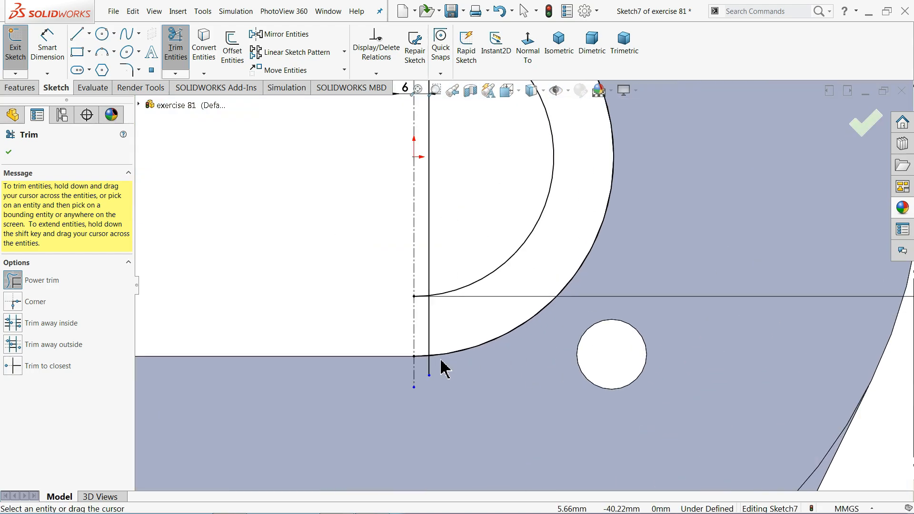
pyautogui.moveTo(437, 357); pyautogui.dragTo(428, 350)
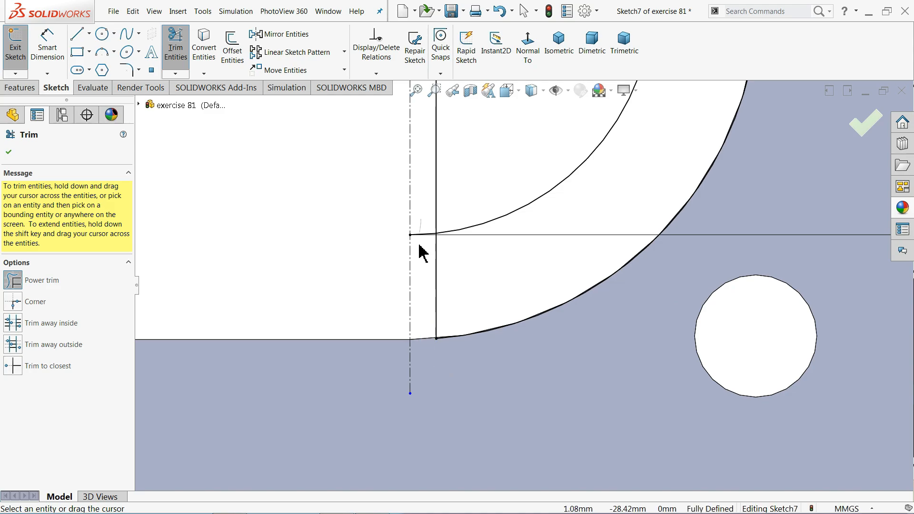
pyautogui.moveTo(437, 212); pyautogui.dragTo(445, 213)
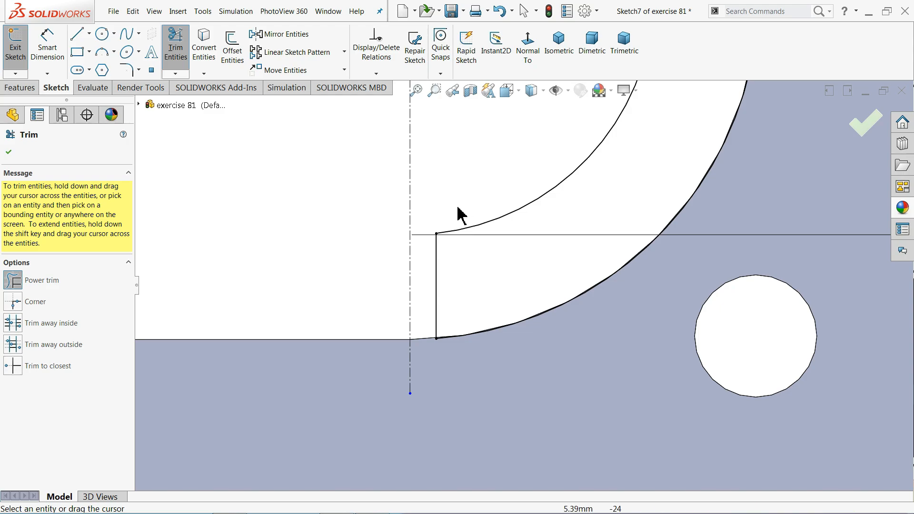
pyautogui.scroll(6, 465, 218)
pyautogui.scroll(-2, 548, 188)
pyautogui.scroll(2, 551, 180)
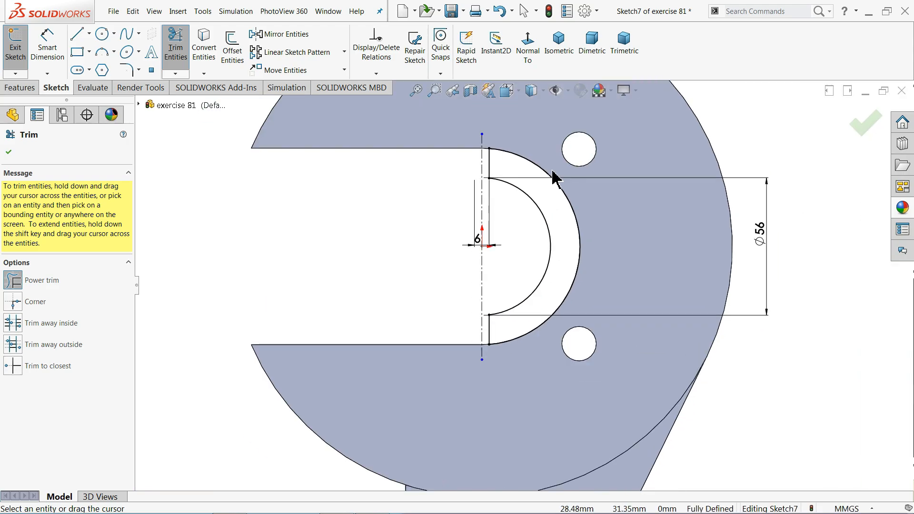
pyautogui.scroll(-3, 548, 200)
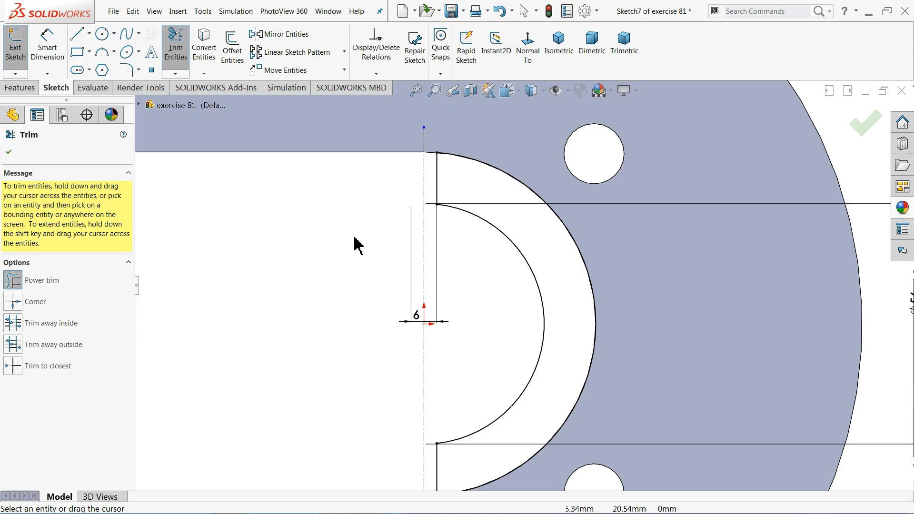
pyautogui.click(9, 152)
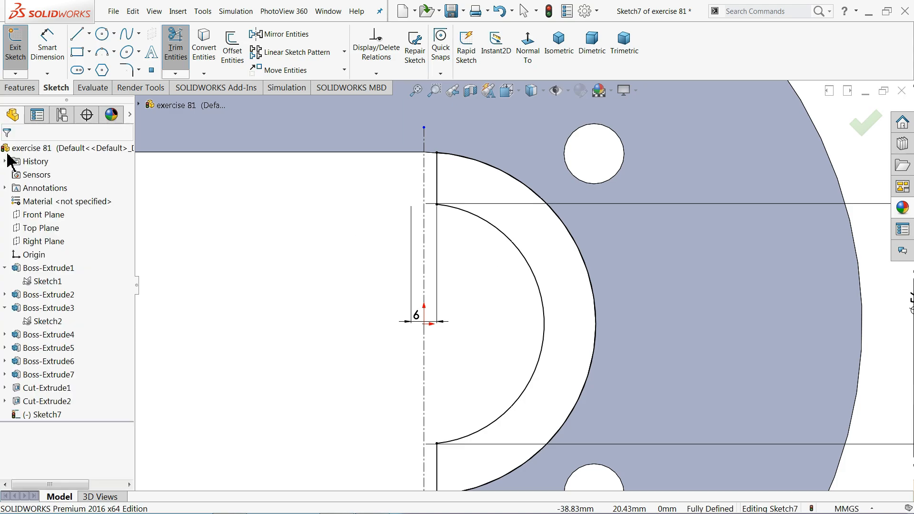
# Boss-extrude the crescent 25 mm in the reversed direction, starting from a reversed 50 mm offset
pyautogui.click(19, 88)
pyautogui.click(21, 51)
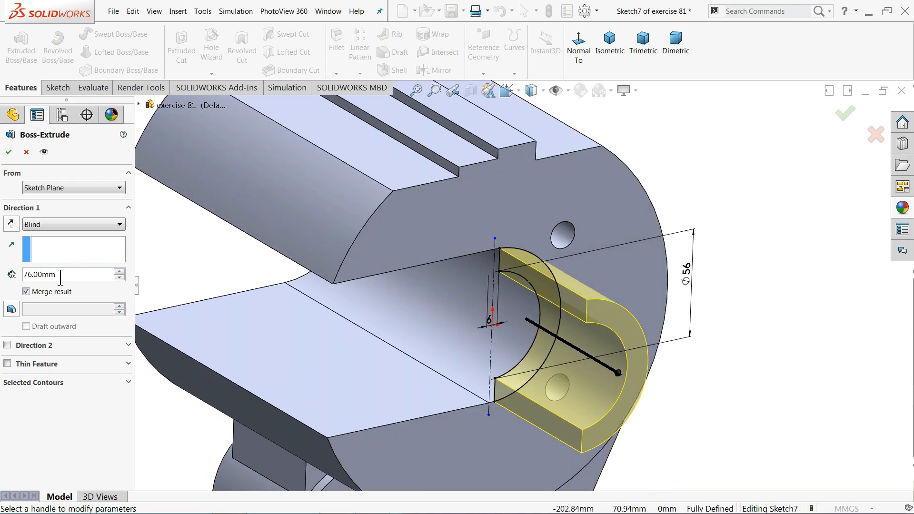
pyautogui.write('25')
pyautogui.press('Return')
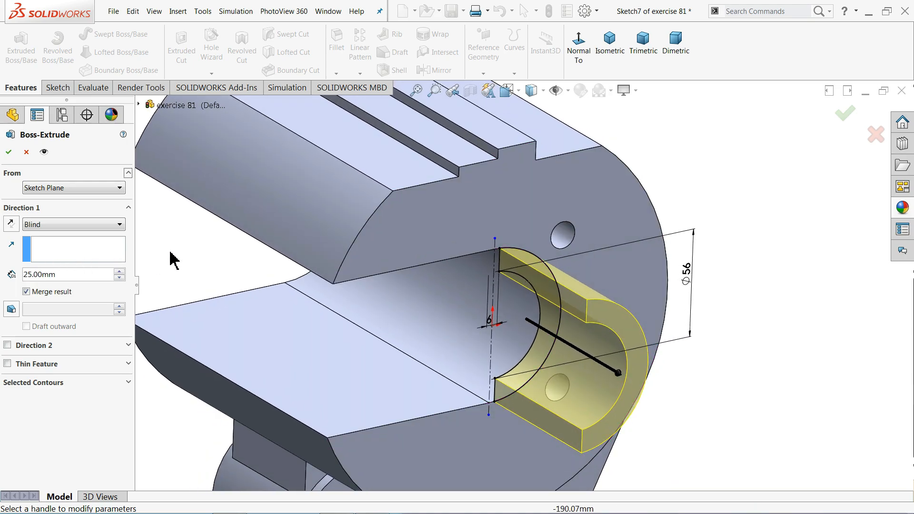
pyautogui.click(11, 223)
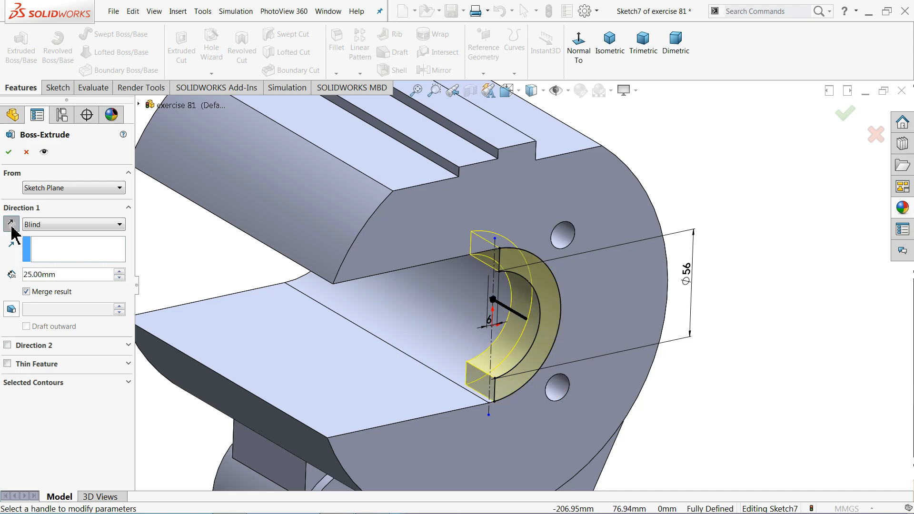
pyautogui.click(50, 189)
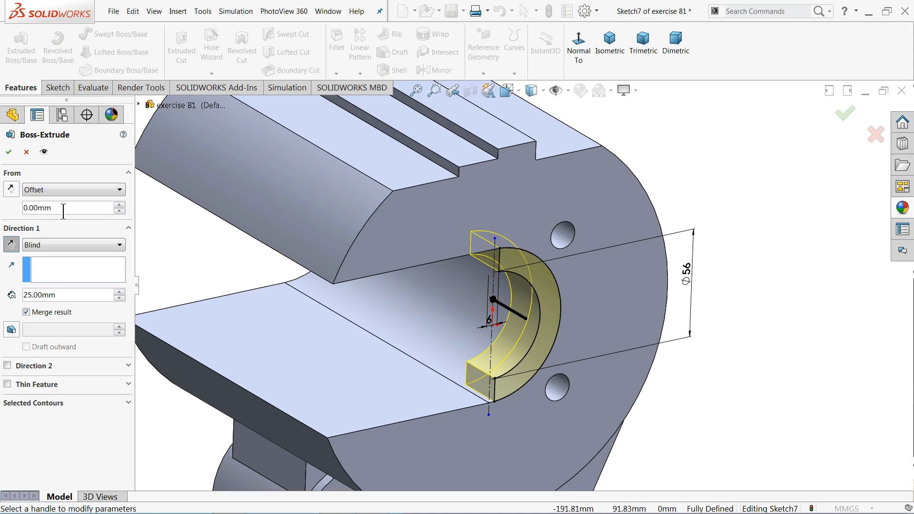
pyautogui.write('50')
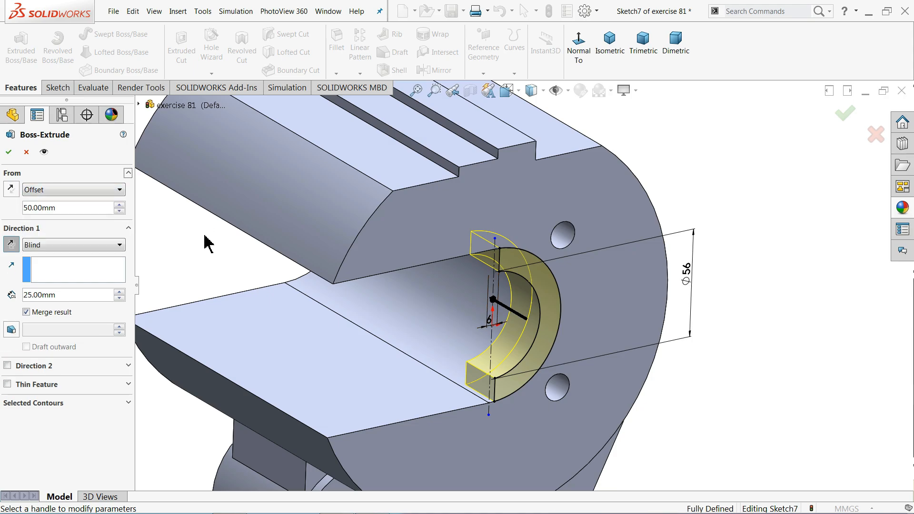
pyautogui.press('Return')
pyautogui.click(15, 194)
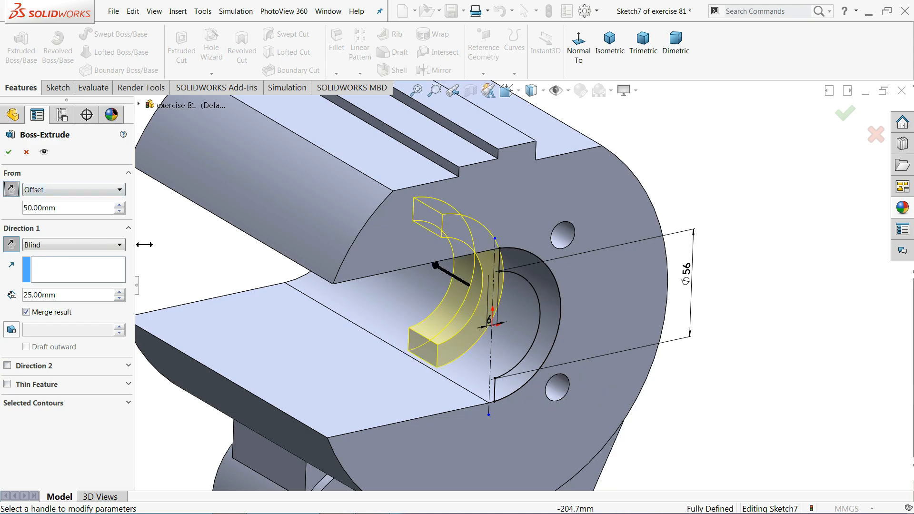
pyautogui.moveTo(173, 246)
pyautogui.mouseDown(button='middle')
pyautogui.moveTo(187, 206)
pyautogui.moveTo(217, 192)
pyautogui.moveTo(182, 255)
pyautogui.mouseUp(button='middle')
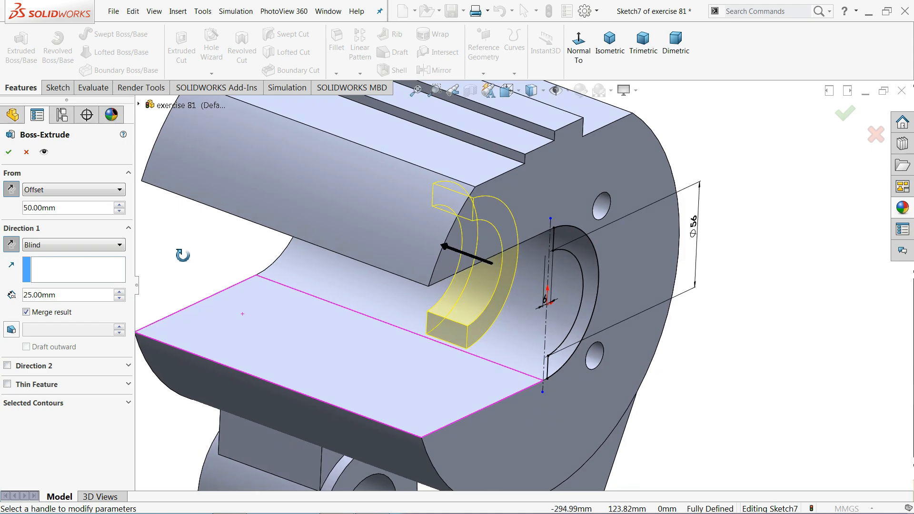
pyautogui.click(9, 153)
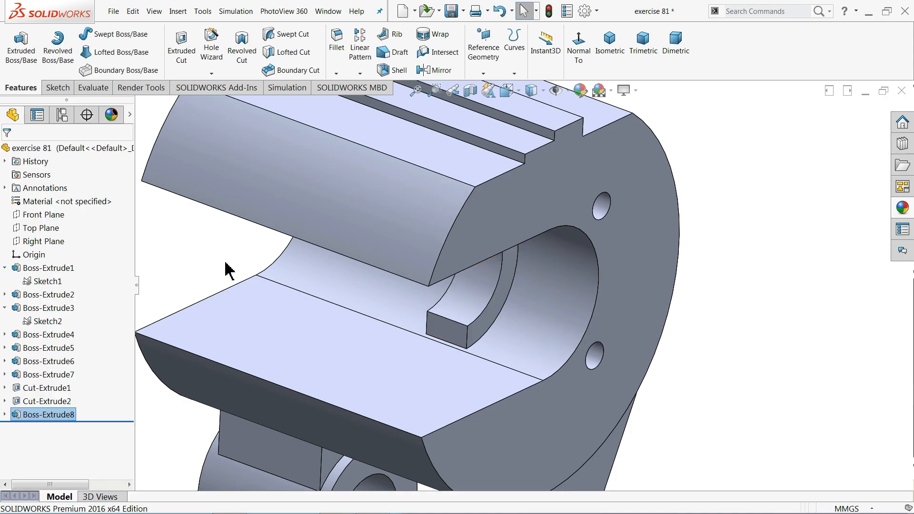
# Orbit around the new crescent block to inspect it, then select the flange's flat face
pyautogui.scroll(-5, 481, 355)
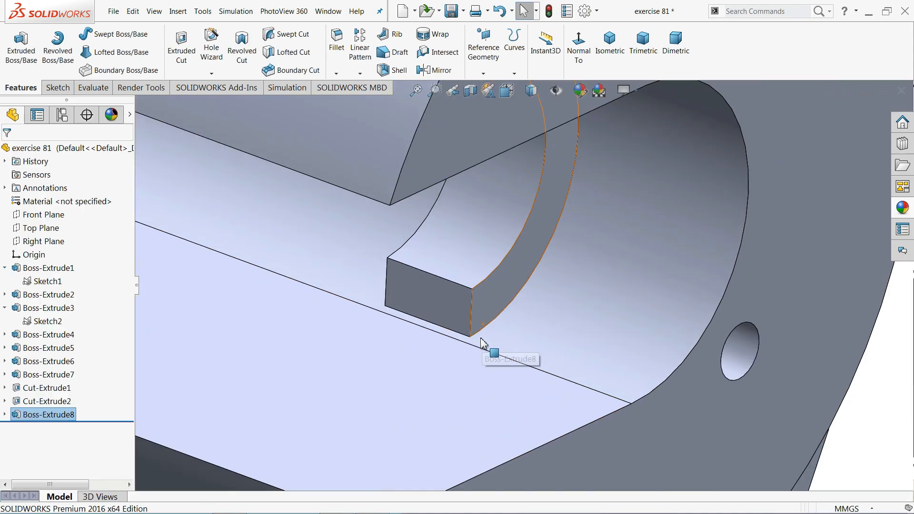
pyautogui.moveTo(492, 347); pyautogui.dragTo(451, 342, button='middle')
pyautogui.scroll(5, 450, 341)
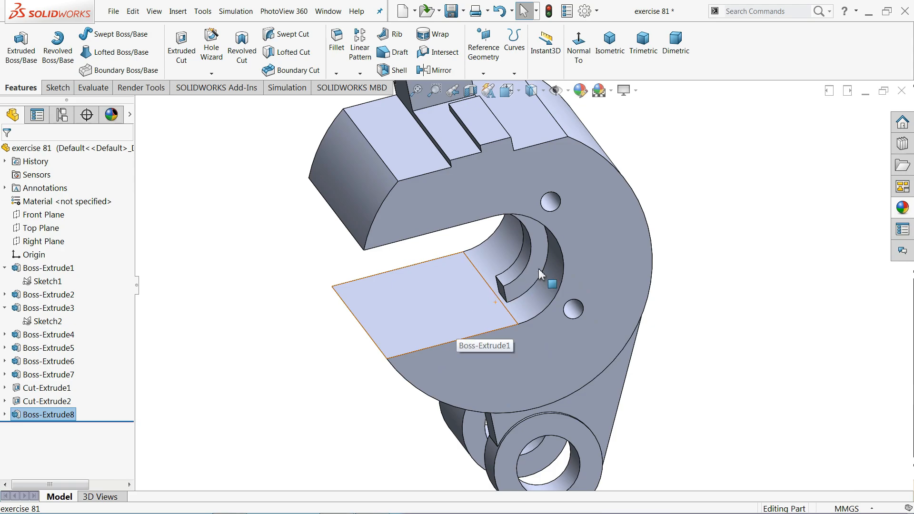
pyautogui.moveTo(550, 271); pyautogui.dragTo(682, 246, button='middle')
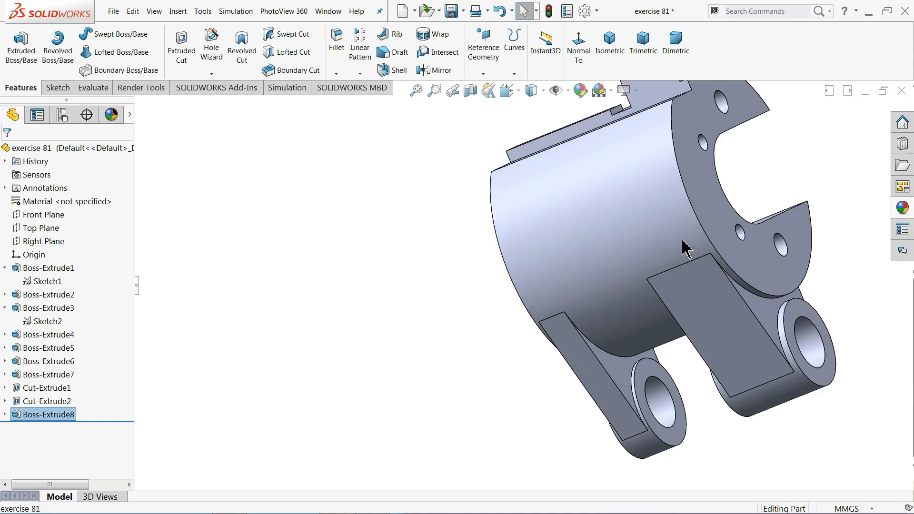
pyautogui.click(702, 204)
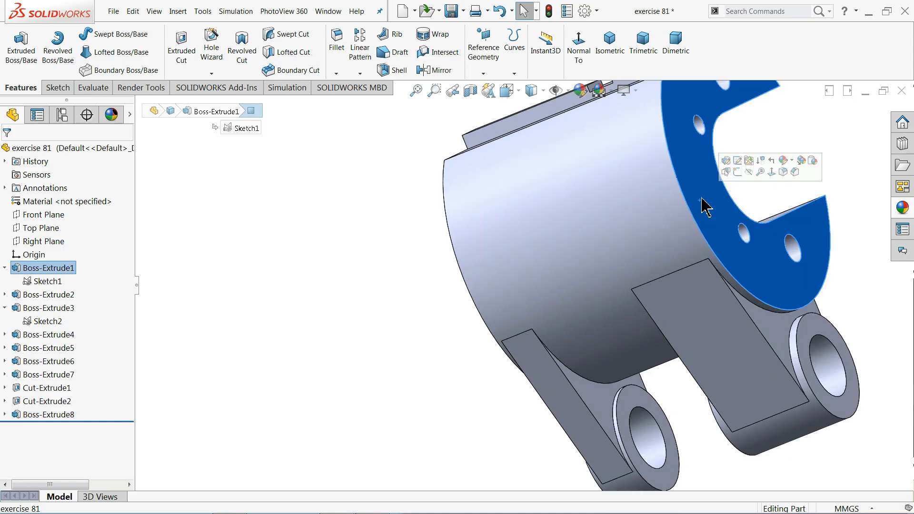
# Start a face-on sketch on the flange and convert its R102 outer circular edge into it
pyautogui.click(738, 172)
pyautogui.click(528, 45)
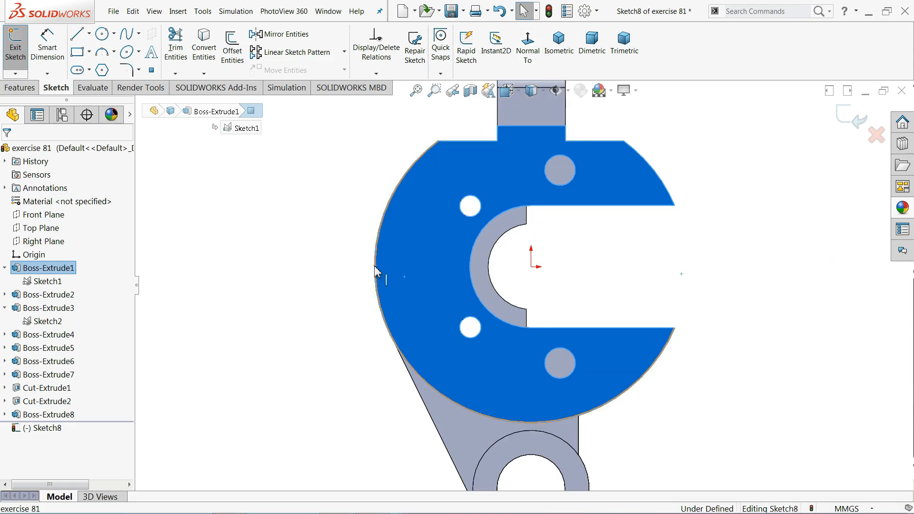
pyautogui.click(376, 279)
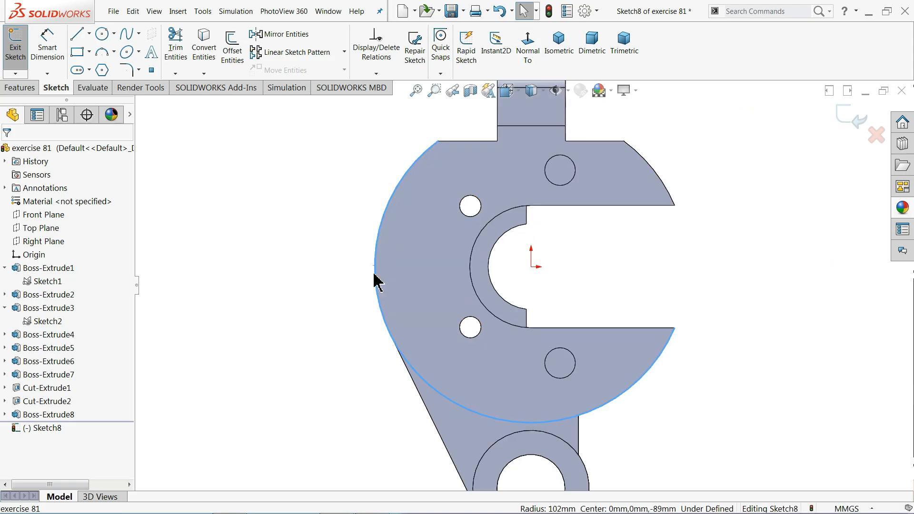
pyautogui.click(203, 48)
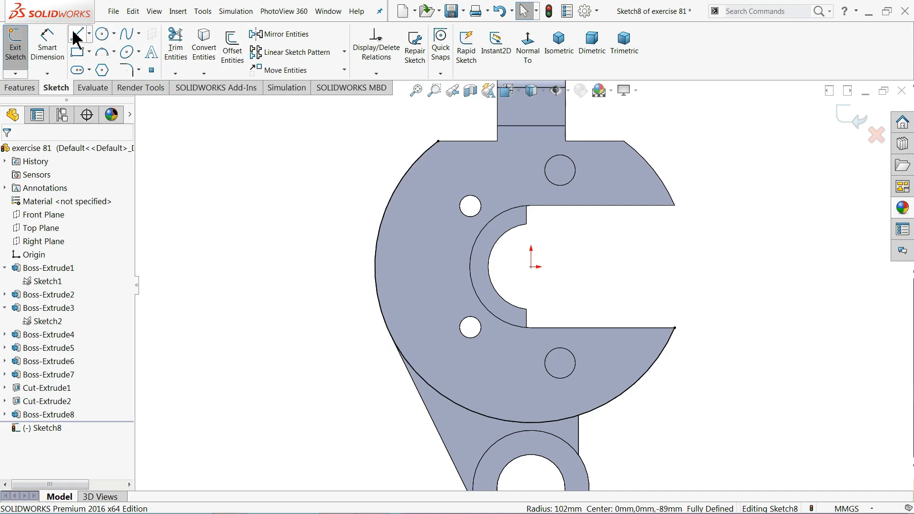
pyautogui.press('l')
pyautogui.scroll(-1, 500, 299)
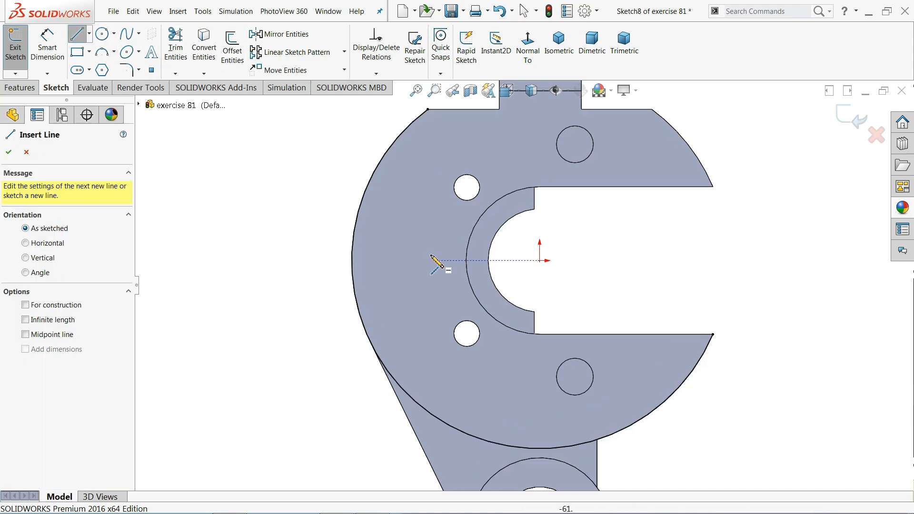
# Draw a line from the circle's edge down to the outer arc and make it vertical
pyautogui.scroll(-3, 439, 262)
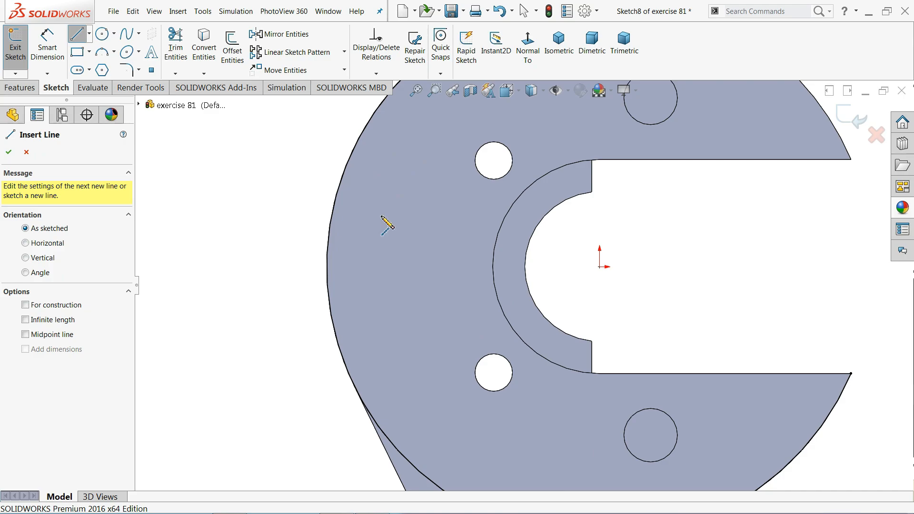
pyautogui.click(341, 183)
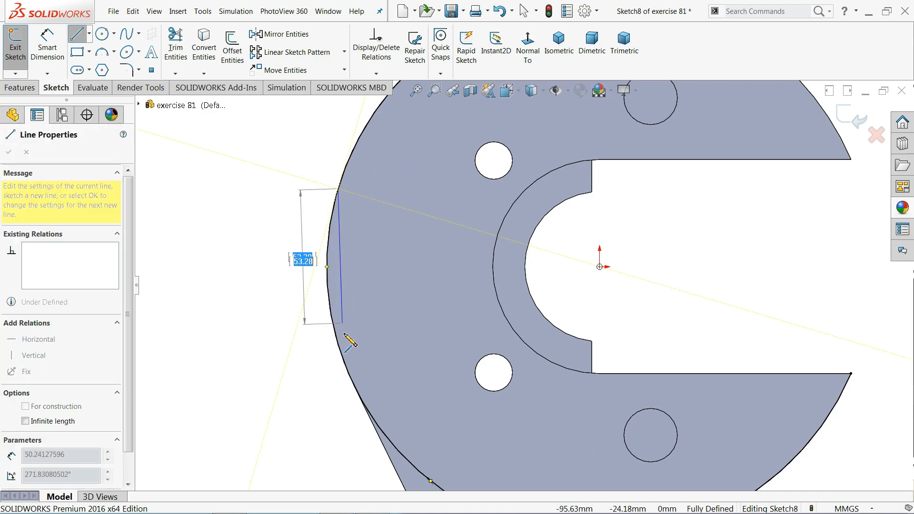
pyautogui.click(341, 351)
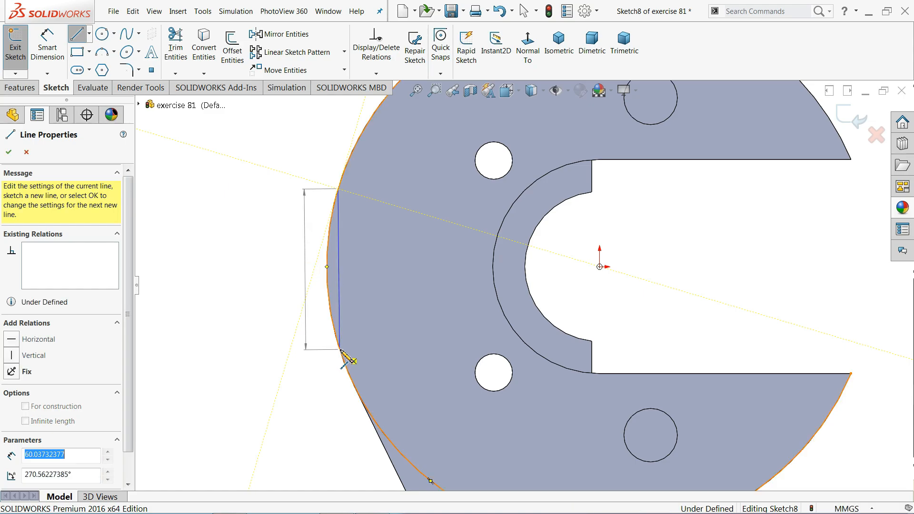
pyautogui.rightClick(287, 300)
pyautogui.click(300, 307)
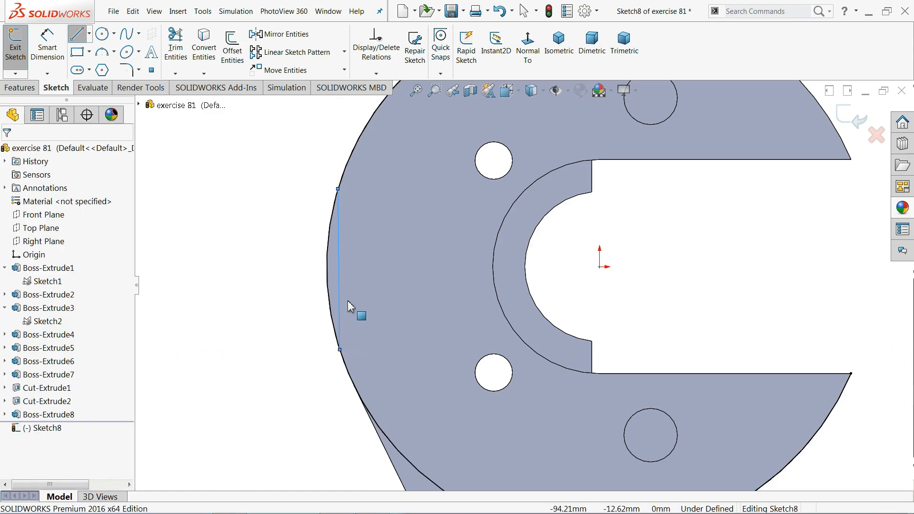
pyautogui.click(340, 299)
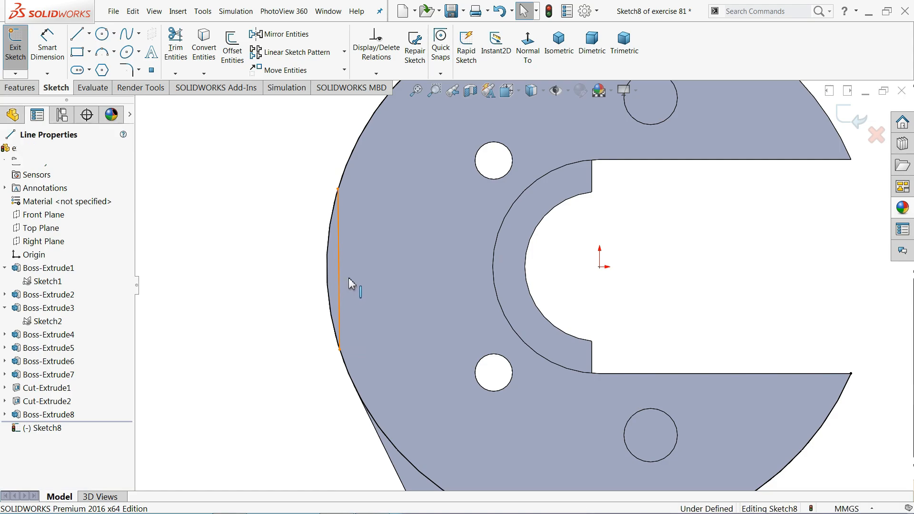
pyautogui.click(380, 257)
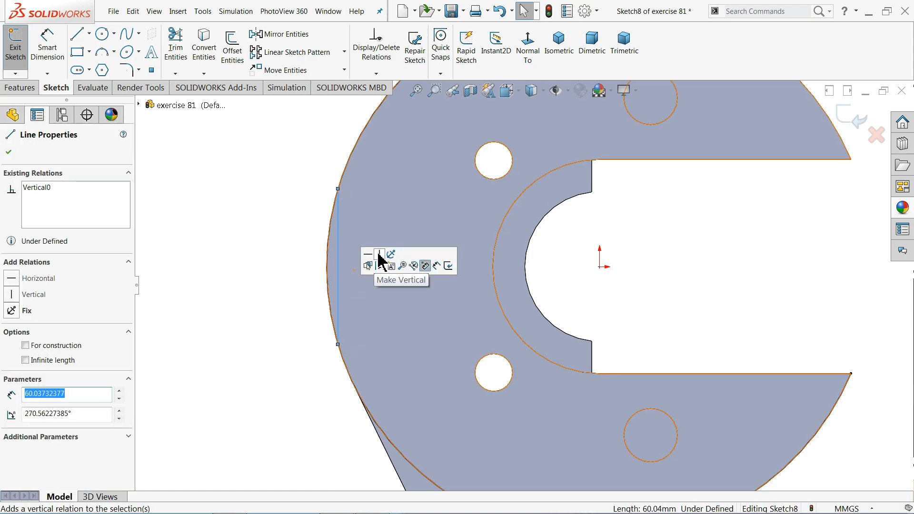
pyautogui.click(265, 231)
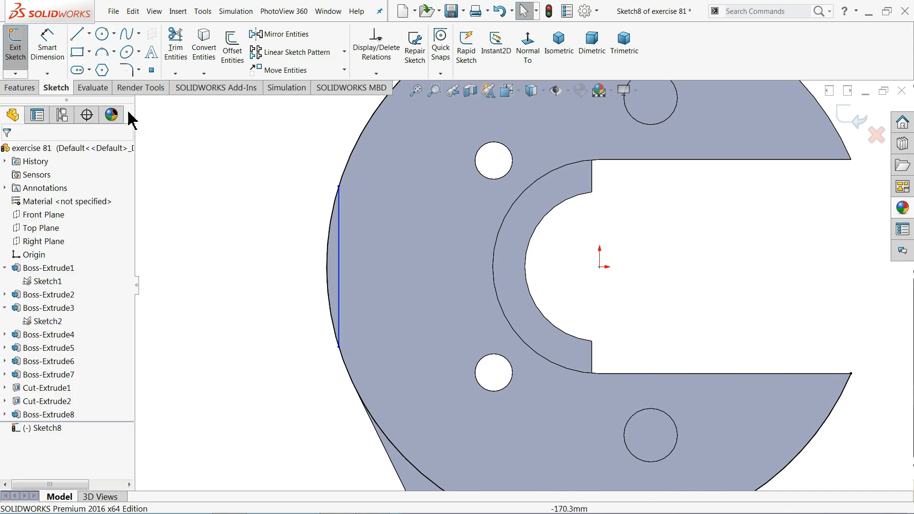
# Dimension the vertical line 95 mm from the origin
pyautogui.click(51, 56)
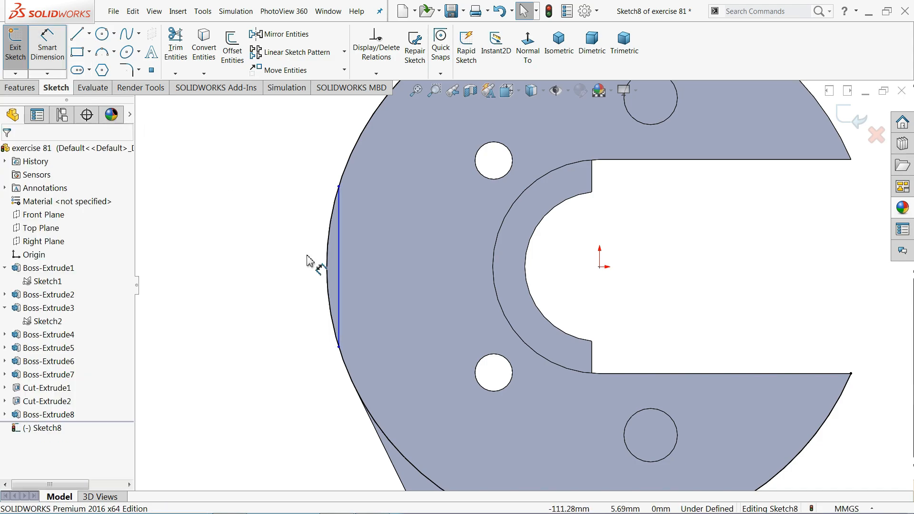
pyautogui.click(599, 267)
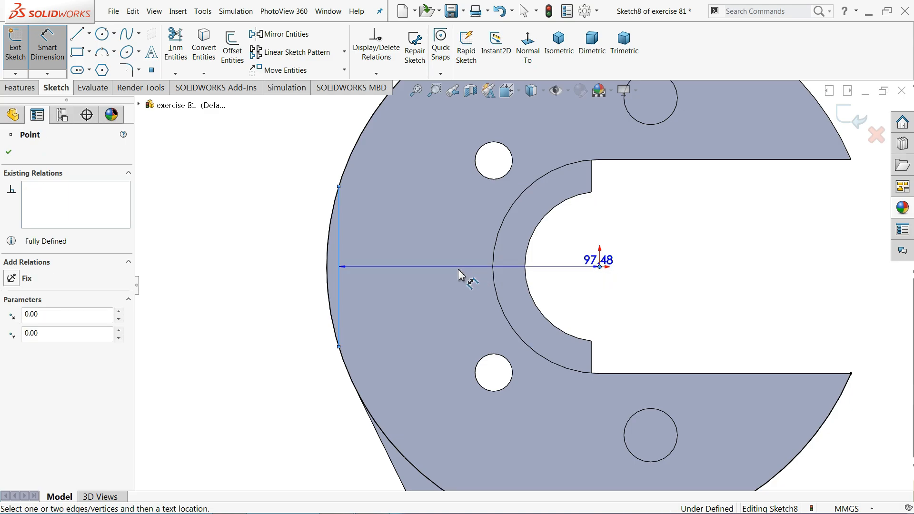
pyautogui.click(452, 274)
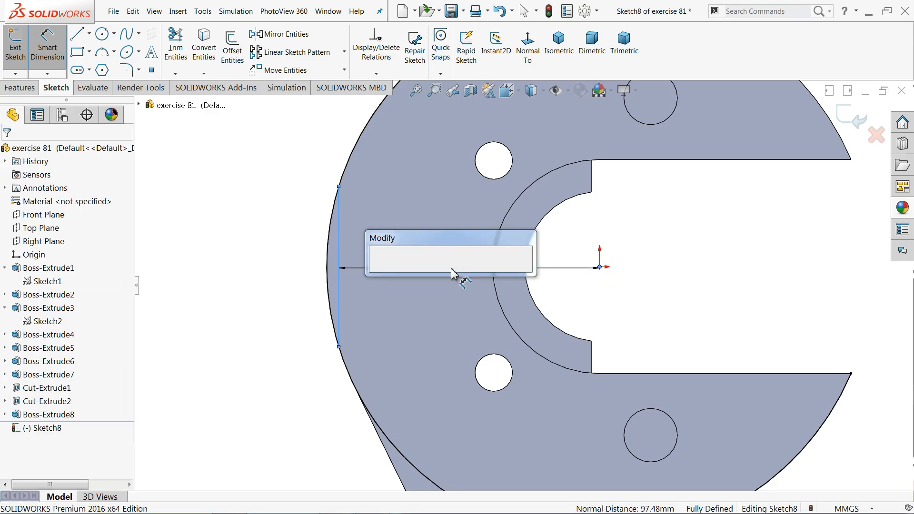
pyautogui.write('95')
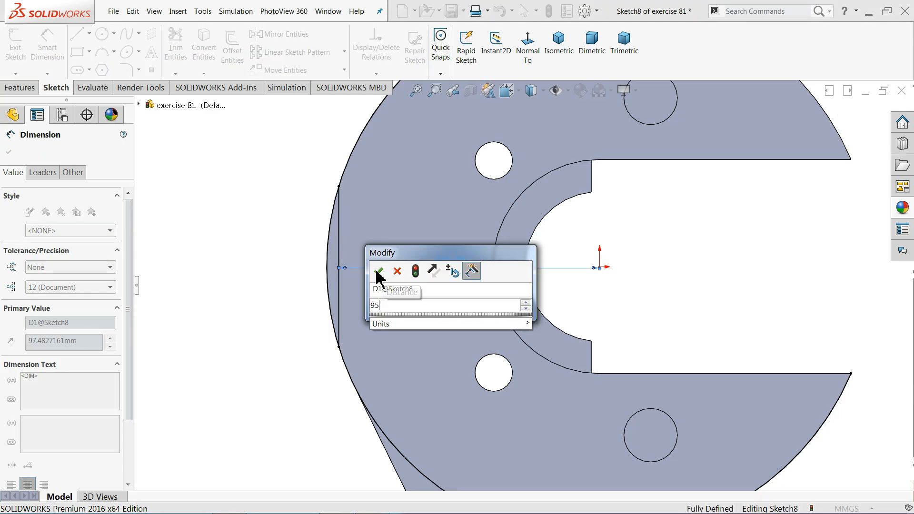
pyautogui.click(377, 270)
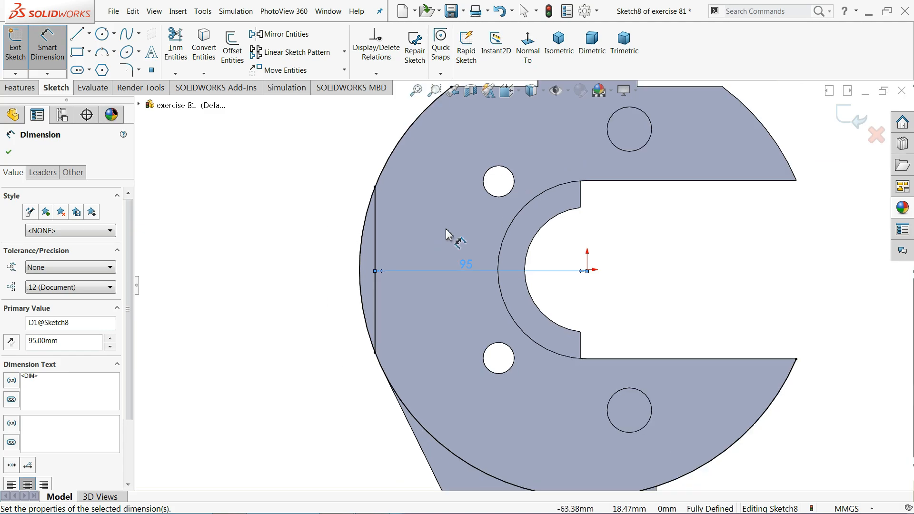
pyautogui.scroll(2, 447, 230)
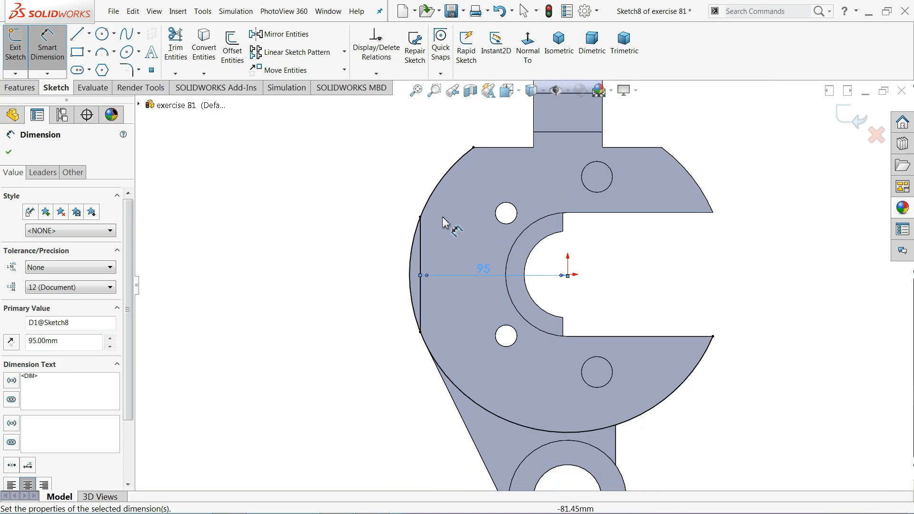
pyautogui.click(175, 50)
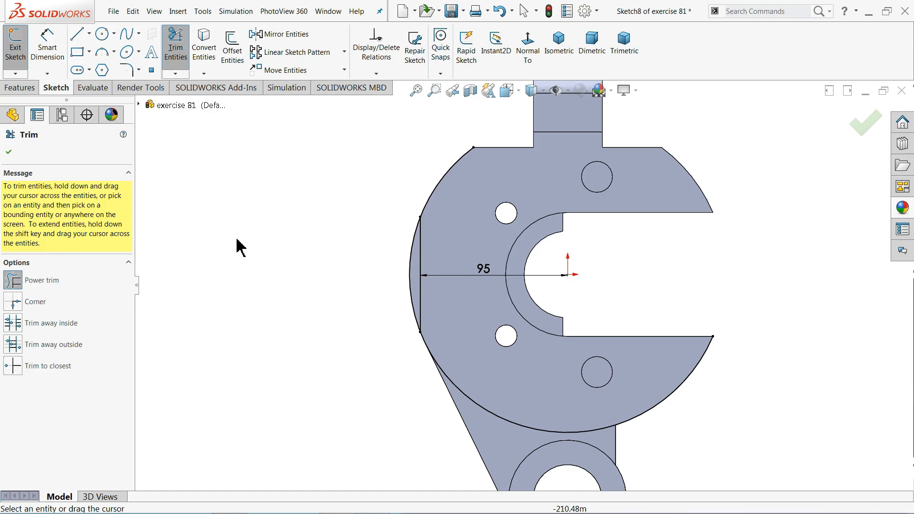
# Power-trim the upper and lower unwanted arc segments, leaving the sliver beside the 95 mm line
pyautogui.moveTo(394, 170); pyautogui.dragTo(444, 194)
pyautogui.moveTo(404, 400); pyautogui.dragTo(478, 364)
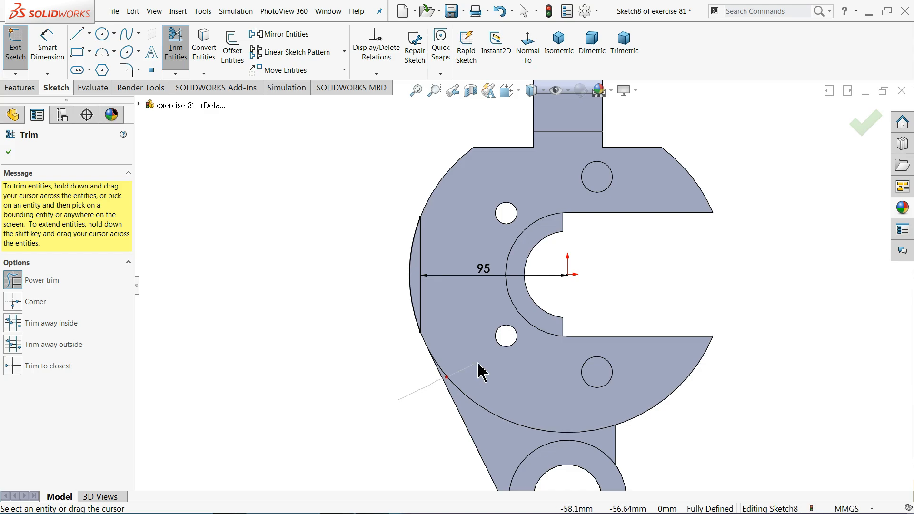
pyautogui.moveTo(329, 278); pyautogui.dragTo(367, 316, button='middle')
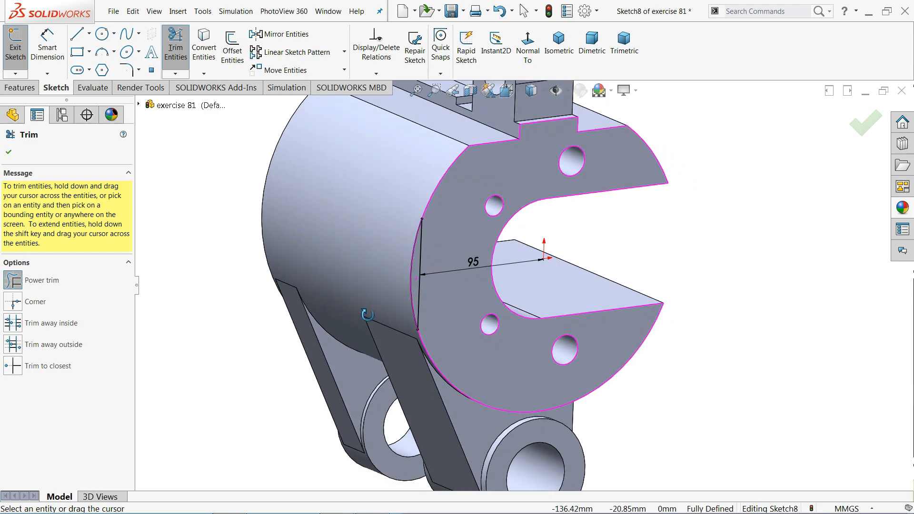
pyautogui.click(9, 152)
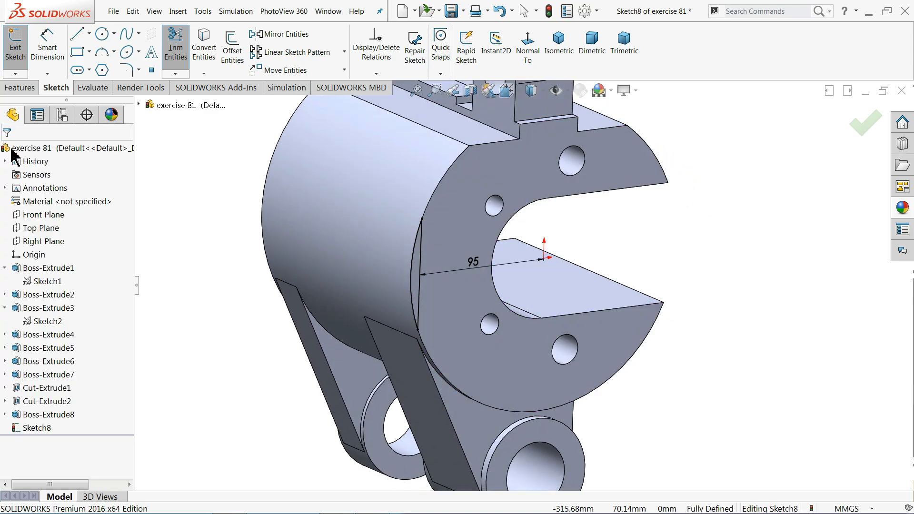
# Extrude-cut the sliver sketch blind 41 mm, starting from a reversed 40 mm offset
pyautogui.click(20, 88)
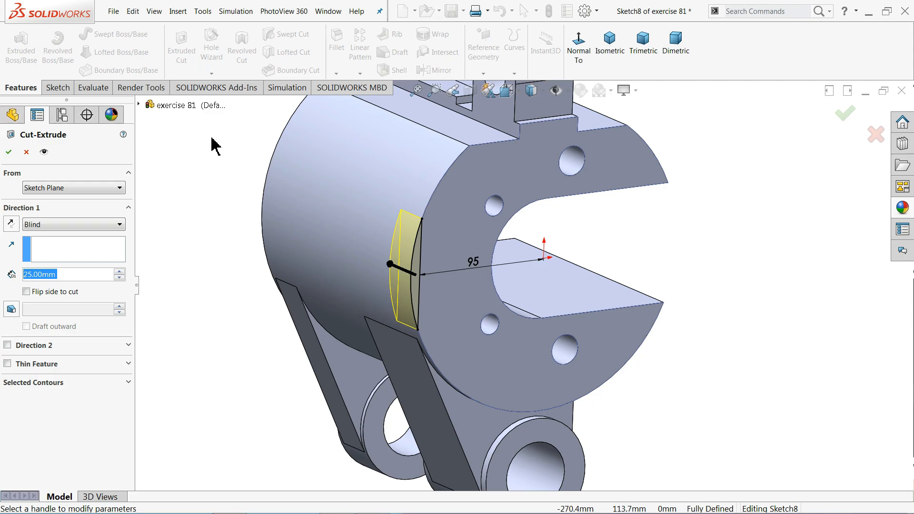
pyautogui.moveTo(450, 286); pyautogui.dragTo(486, 280, button='middle')
pyautogui.scroll(-2, 414, 286)
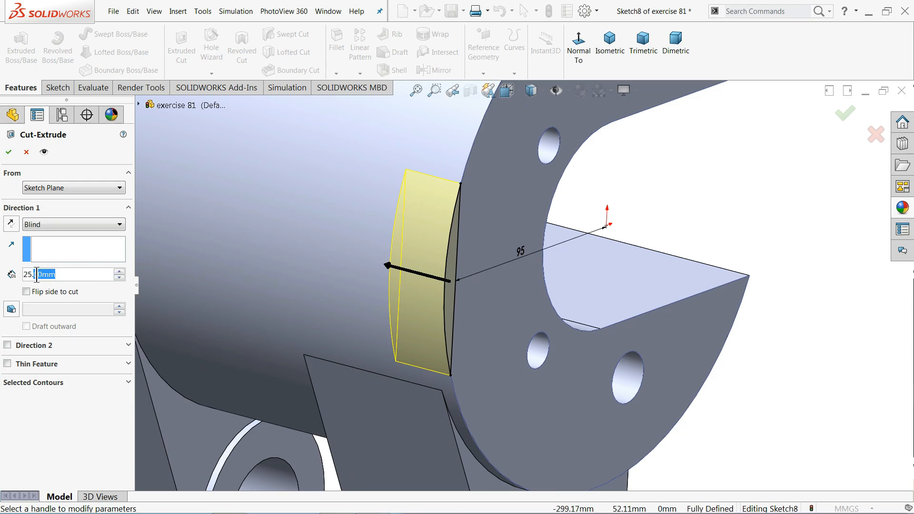
pyautogui.write('41')
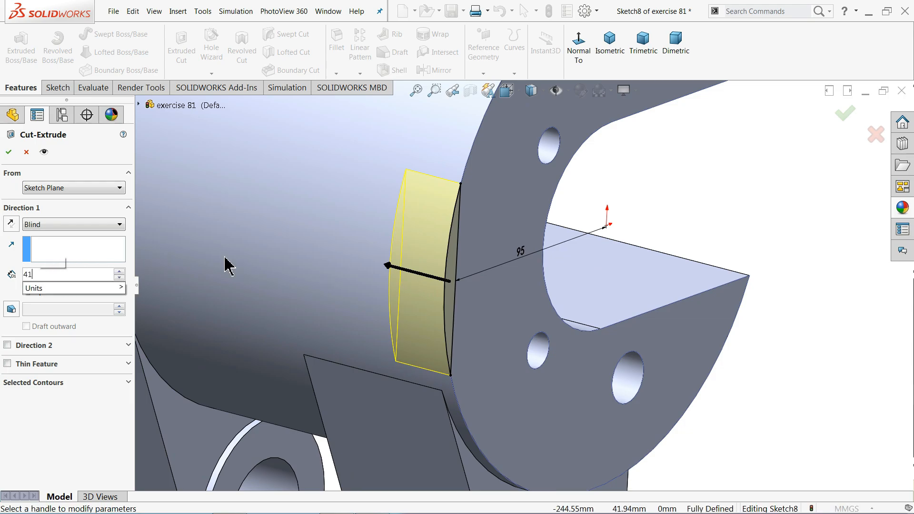
pyautogui.press('Return')
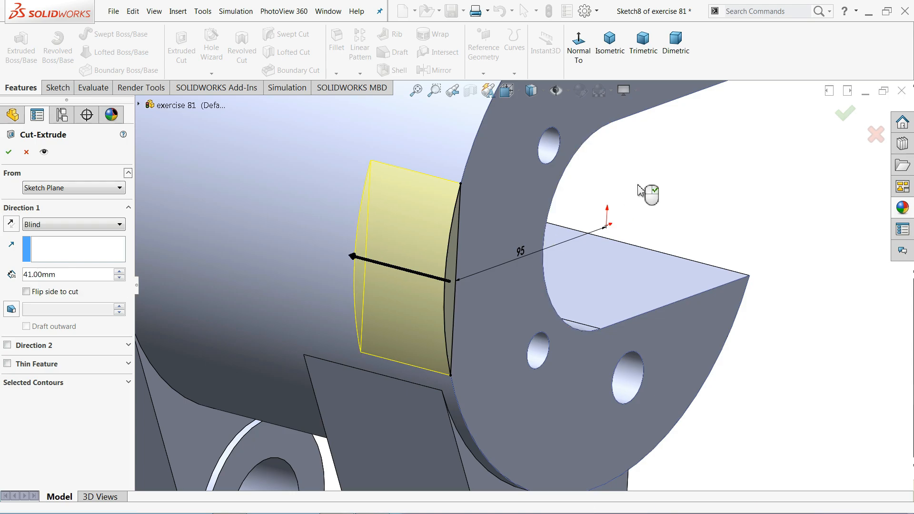
pyautogui.click(46, 188)
pyautogui.click(36, 231)
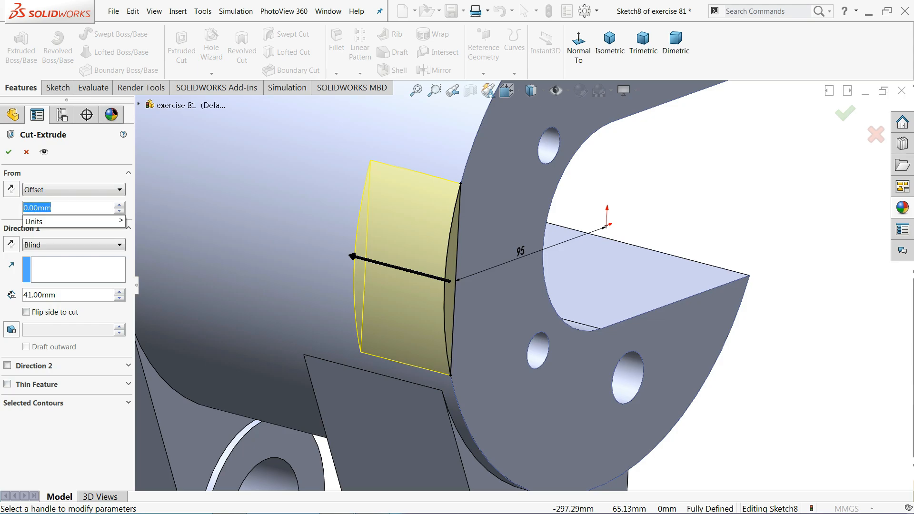
pyautogui.write('40')
pyautogui.press('Return')
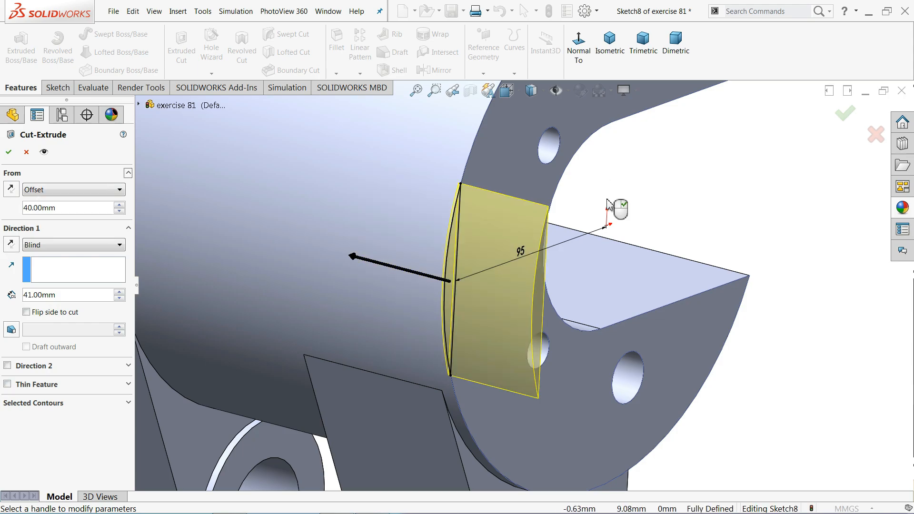
pyautogui.click(11, 189)
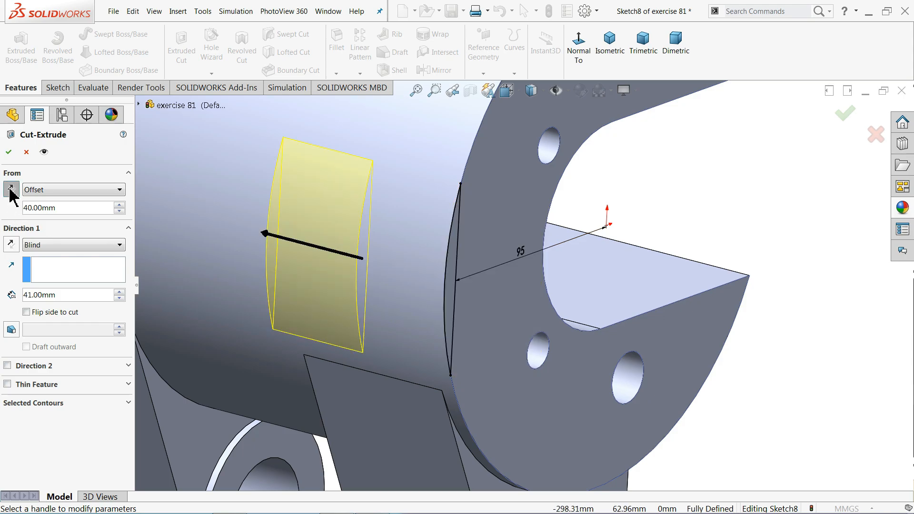
pyautogui.moveTo(619, 205)
pyautogui.mouseDown(button='middle')
pyautogui.moveTo(638, 209)
pyautogui.moveTo(624, 200)
pyautogui.mouseUp(button='middle')
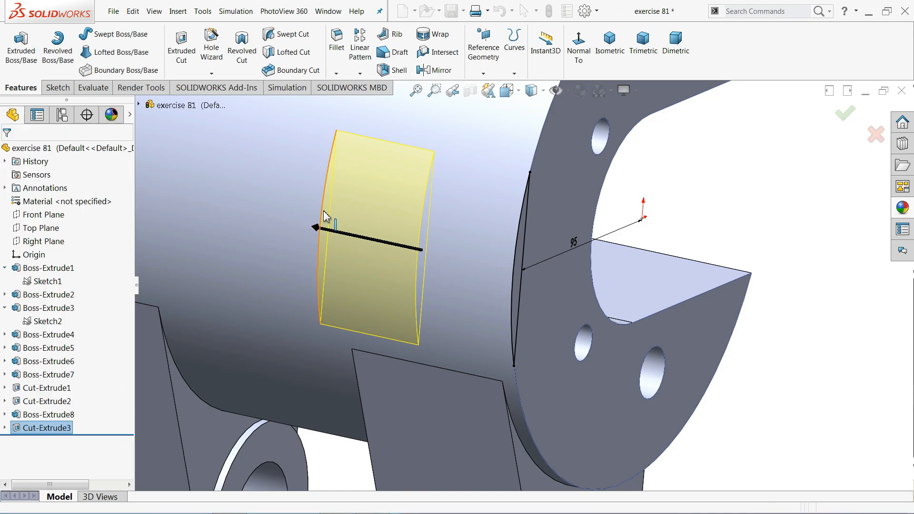
pyautogui.scroll(1, 444, 241)
pyautogui.scroll(3, 446, 244)
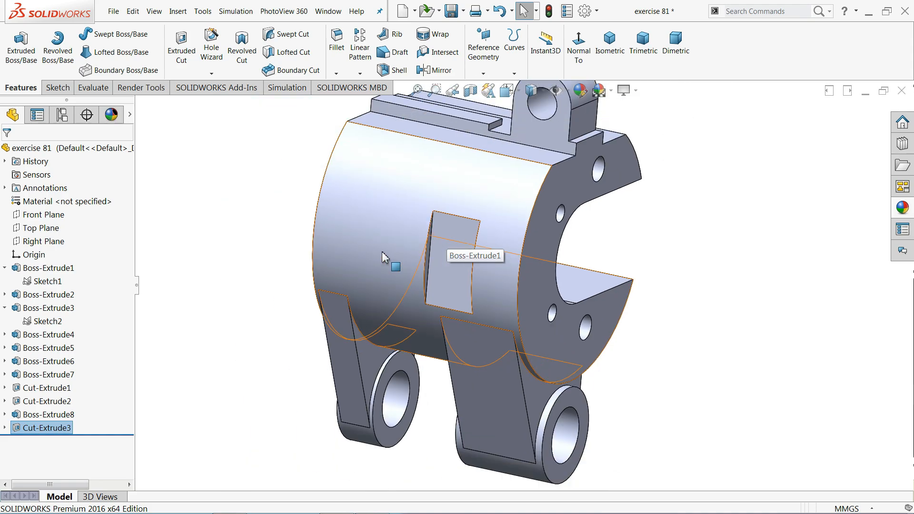
pyautogui.moveTo(384, 257); pyautogui.dragTo(479, 282, button='middle')
pyautogui.scroll(3, 481, 290)
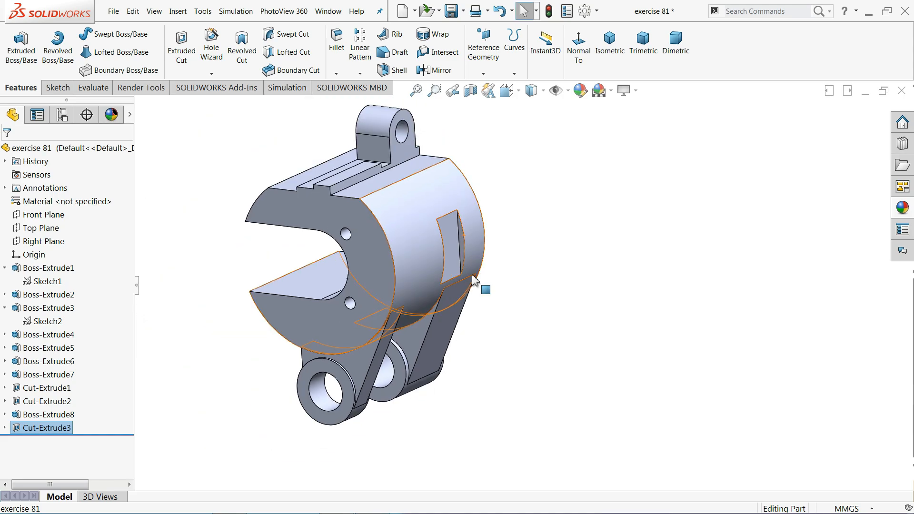
pyautogui.scroll(-5, 401, 248)
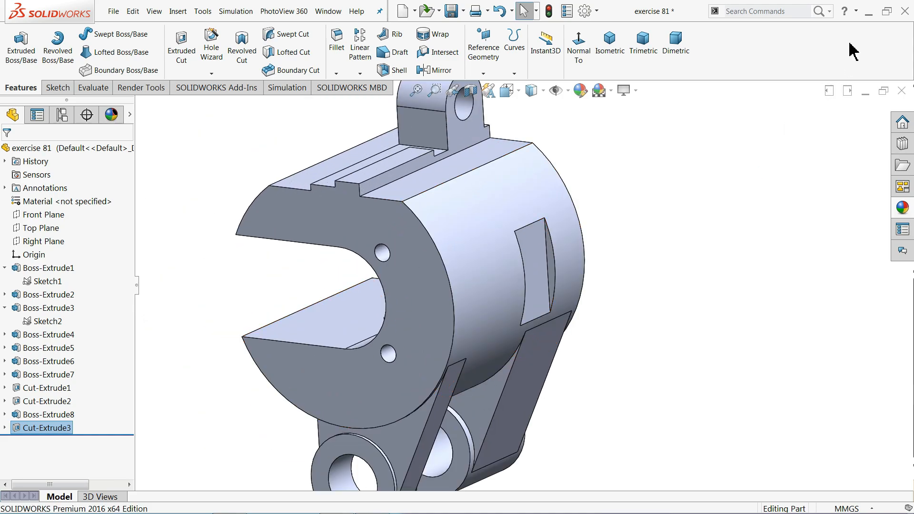
pyautogui.hotkey('alt', 'Tab')
# Zoom and pan the reference drawing to read the slot dimensions 50, 25, 41 and 40, then return to SOLIDWORKS
pyautogui.scroll(2, 384, 202)
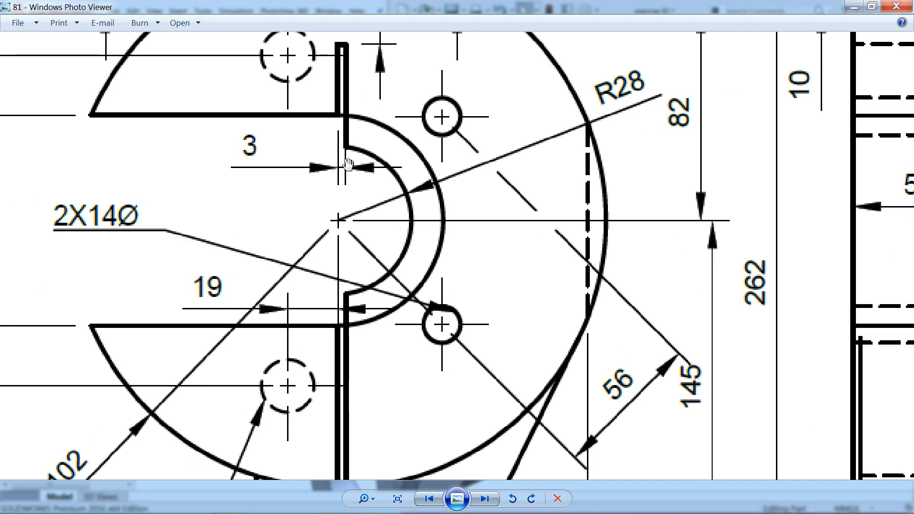
pyautogui.scroll(-3, 348, 164)
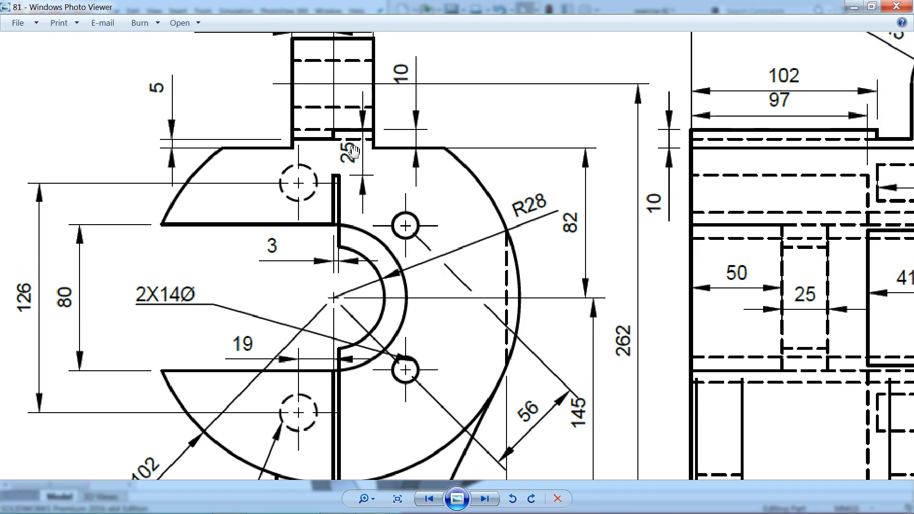
pyautogui.moveTo(351, 325); pyautogui.dragTo(351, 244)
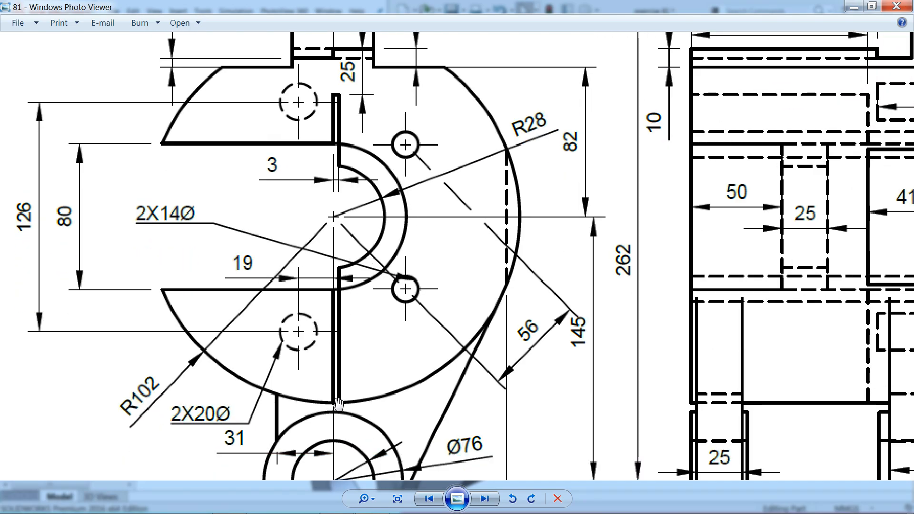
pyautogui.scroll(-3, 464, 259)
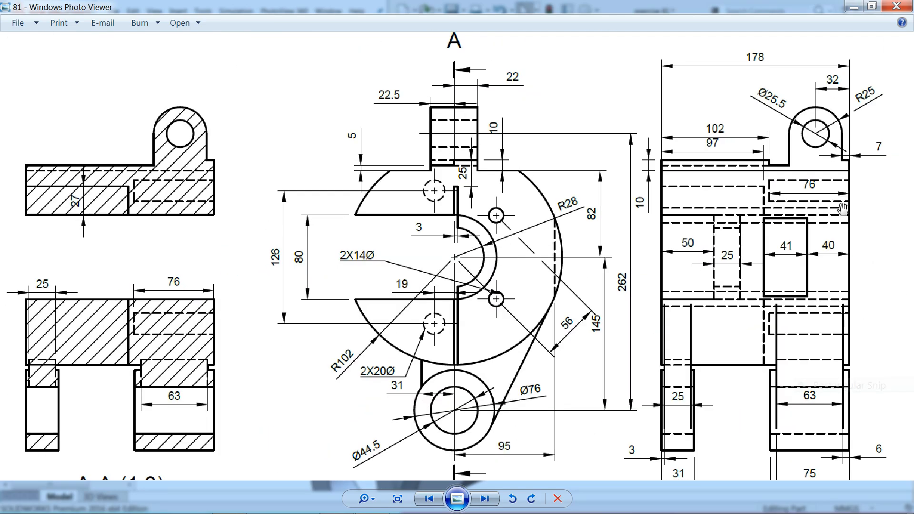
pyautogui.scroll(3, 778, 195)
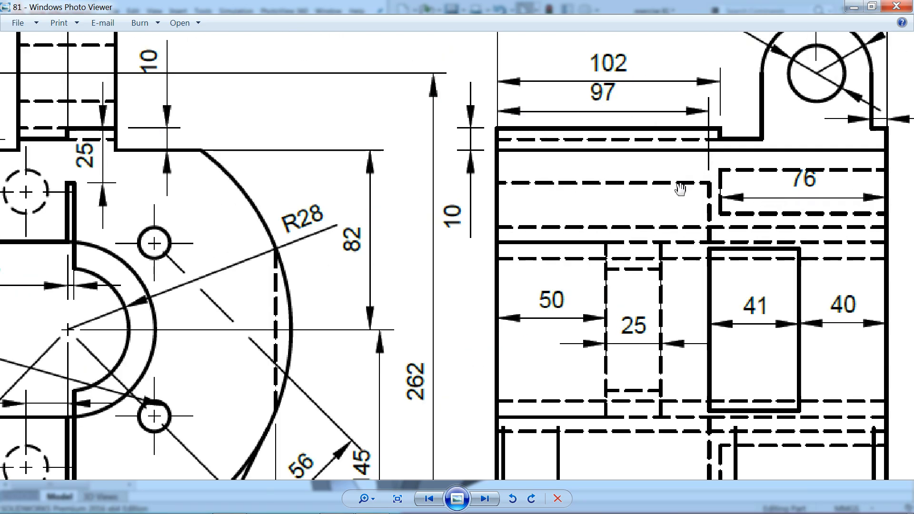
pyautogui.scroll(-3, 654, 203)
pyautogui.hotkey('alt', 'Tab')
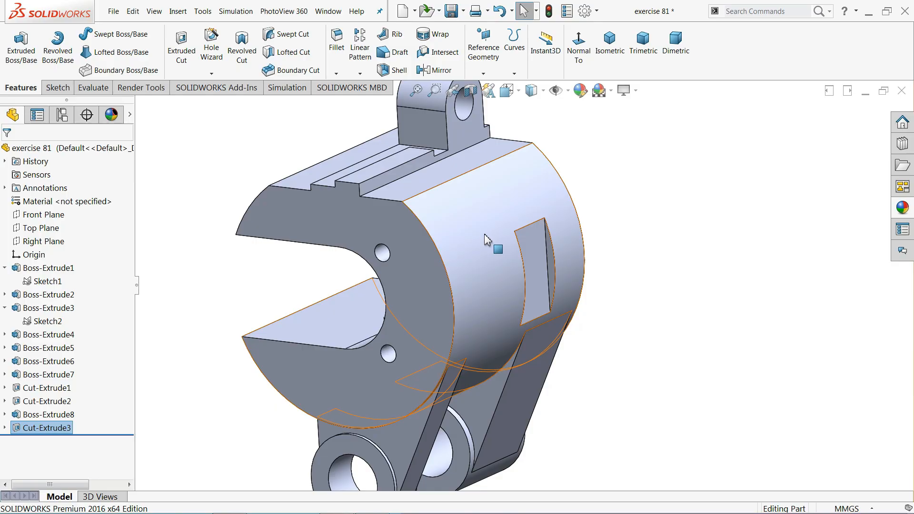
# Open a new sketch on the C-shaped end face and view it Normal To
pyautogui.click(374, 220)
pyautogui.click(415, 197)
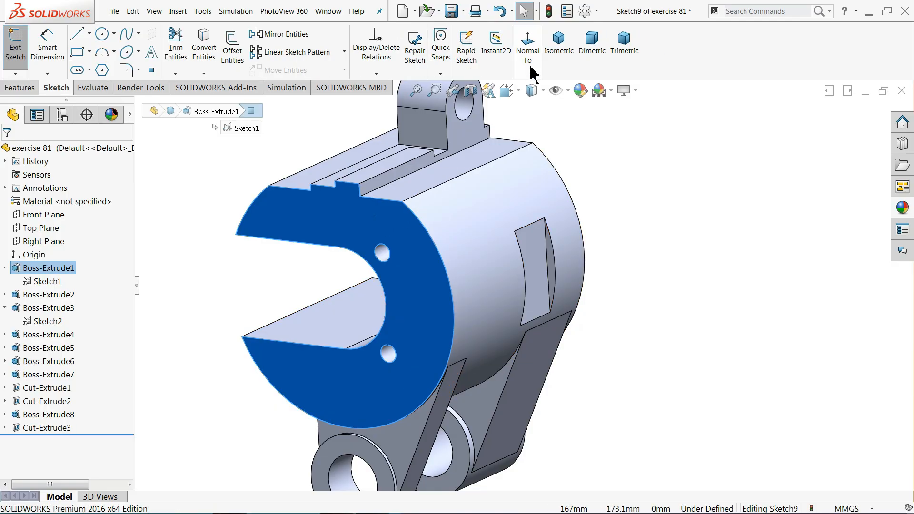
pyautogui.click(530, 61)
pyautogui.scroll(-4, 613, 258)
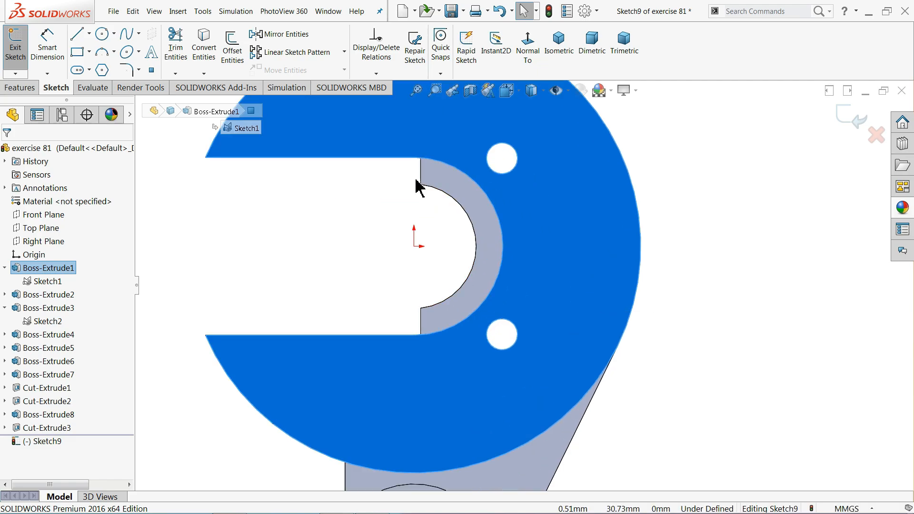
pyautogui.scroll(1, 416, 185)
pyautogui.click(90, 34)
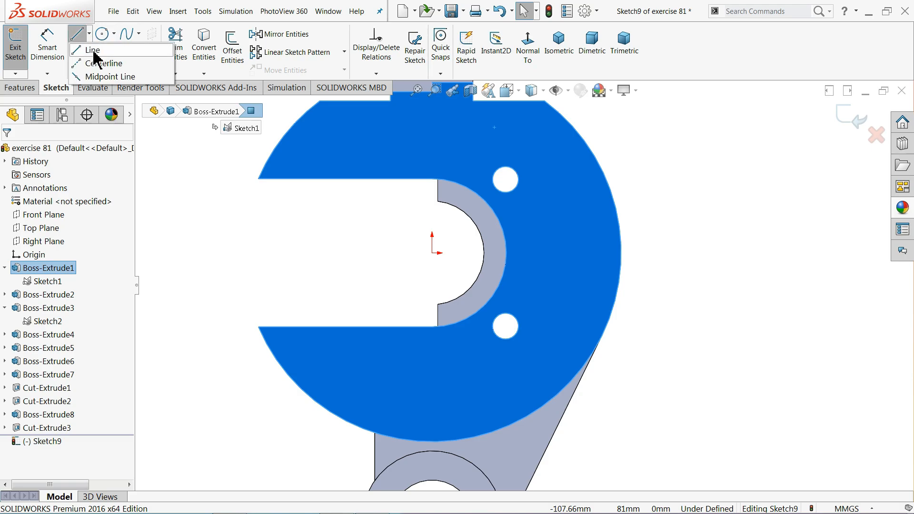
# Draw a vertical construction centreline from the face top down to the lower circle
pyautogui.click(432, 141)
pyautogui.click(432, 358)
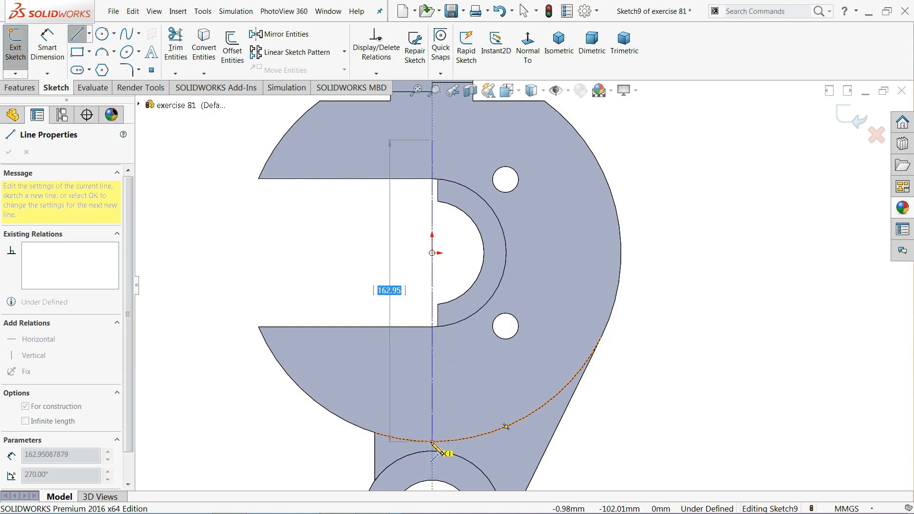
pyautogui.click(431, 458)
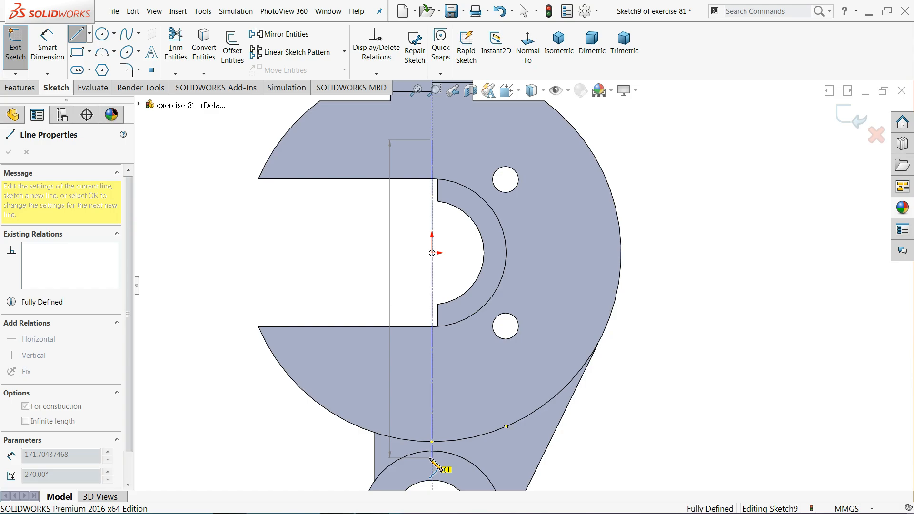
pyautogui.rightClick(400, 375)
pyautogui.click(424, 358)
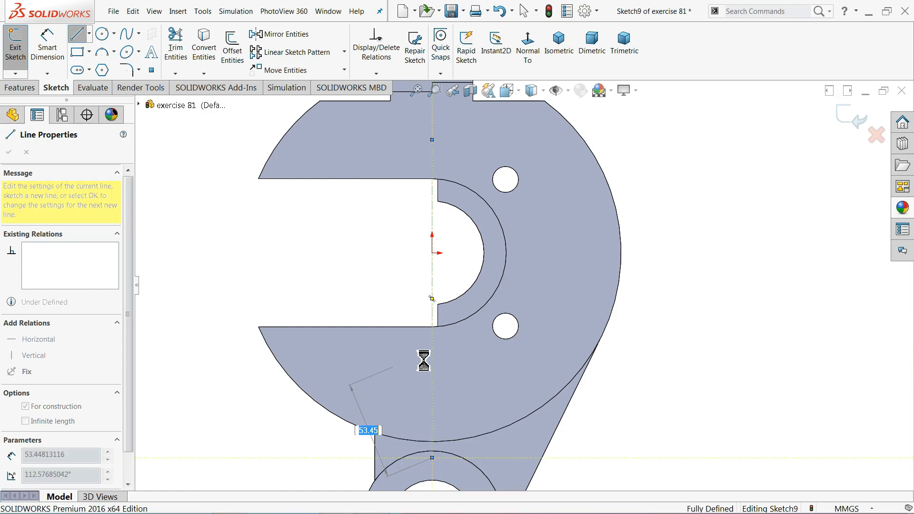
# Draw a vertical line just beside the centreline, ending at the lower circle
pyautogui.click(433, 140)
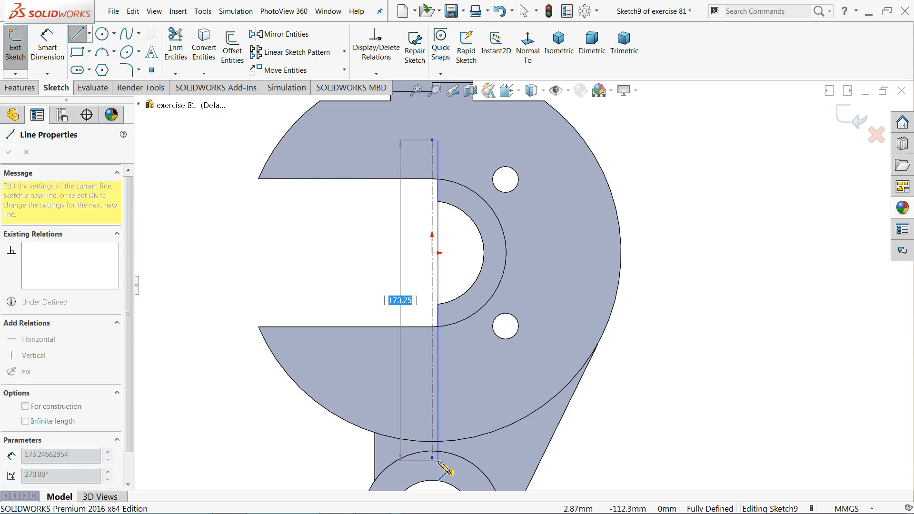
pyautogui.click(438, 461)
pyautogui.rightClick(461, 333)
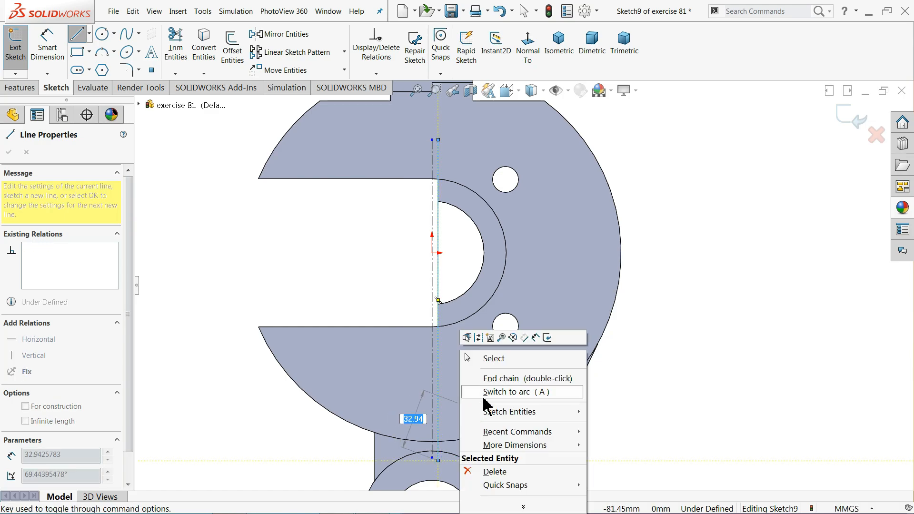
pyautogui.click(502, 363)
# Convert the large outer circular edge into sketch geometry
pyautogui.scroll(-3, 517, 442)
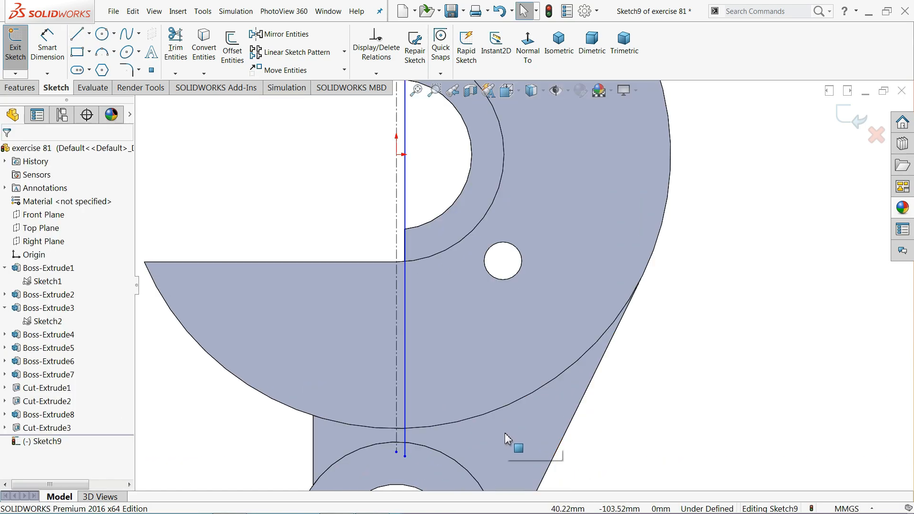
pyautogui.click(481, 419)
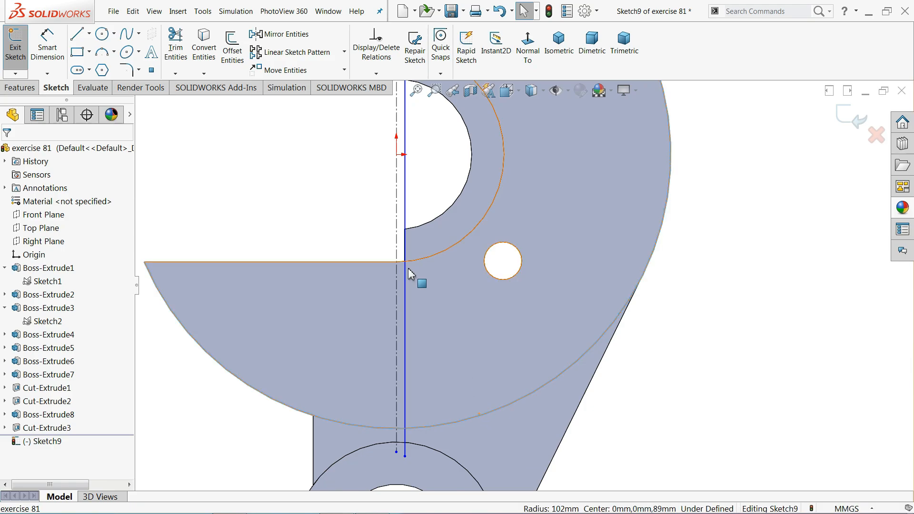
pyautogui.click(204, 45)
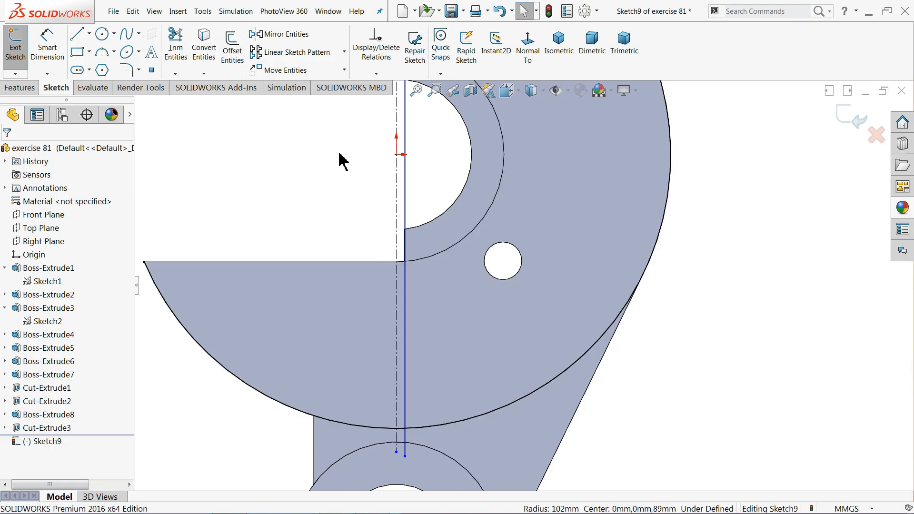
# Draw a second vertical line alongside the first, running down to the lower circle
pyautogui.scroll(4, 421, 206)
pyautogui.scroll(-3, 510, 163)
pyautogui.scroll(-1, 503, 204)
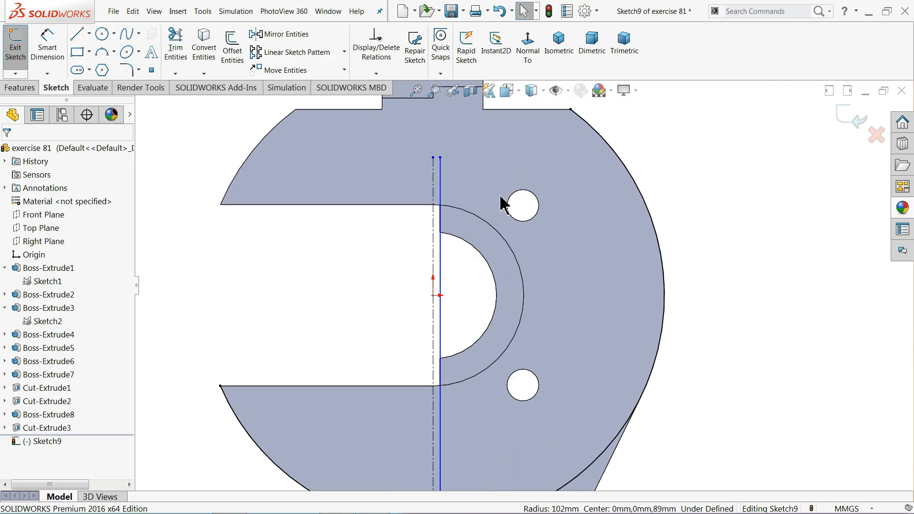
pyautogui.scroll(-2, 464, 180)
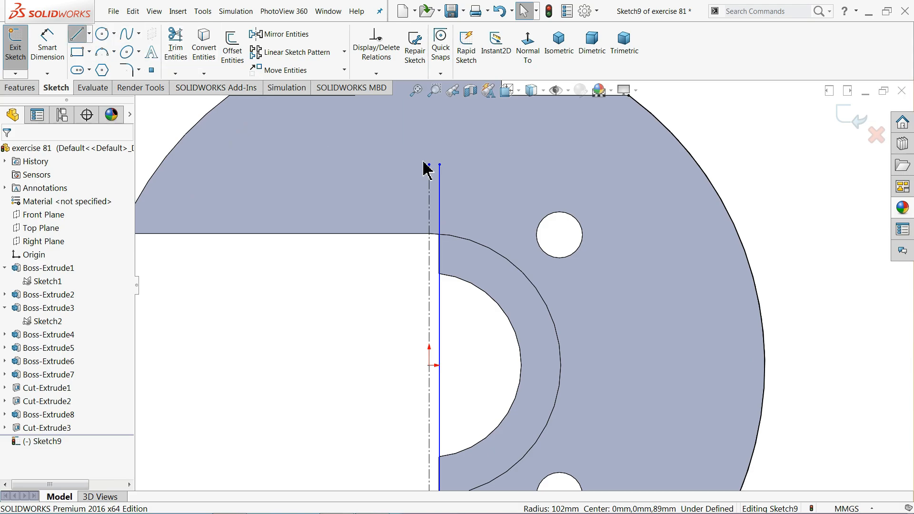
pyautogui.scroll(-1, 424, 167)
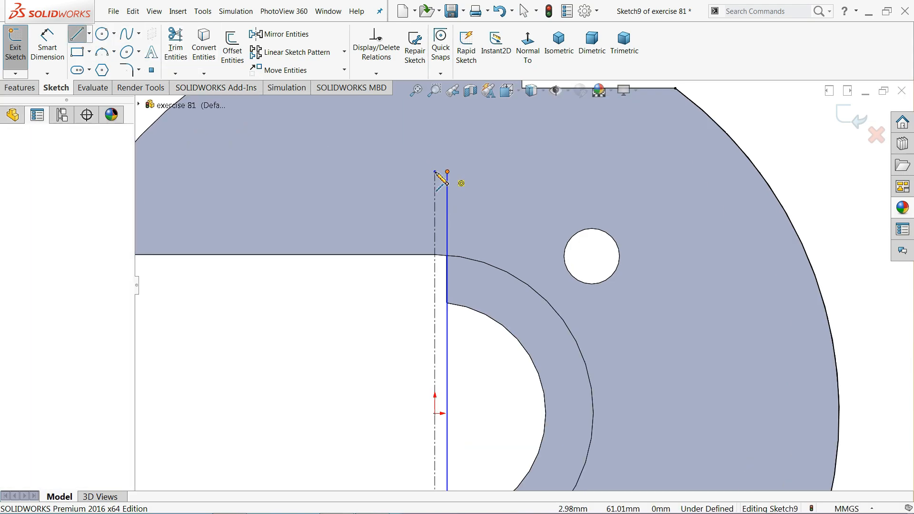
pyautogui.click(435, 171)
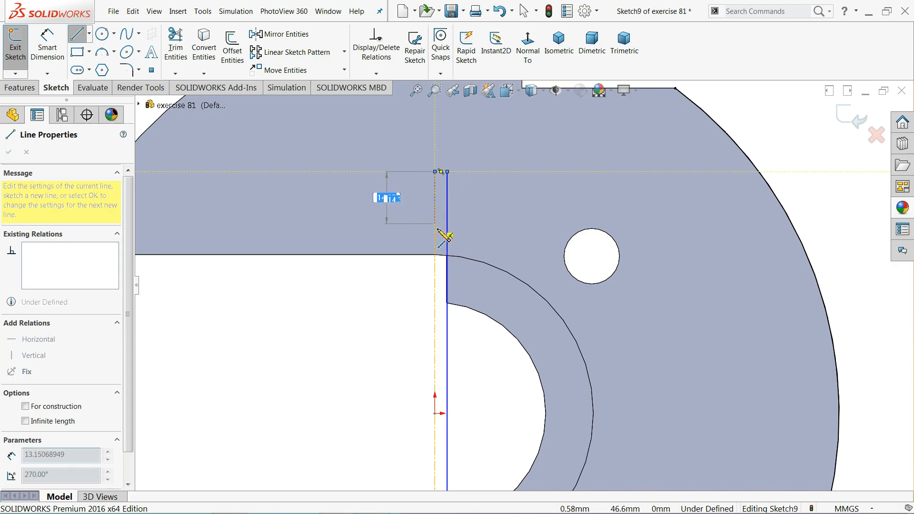
pyautogui.scroll(5, 446, 236)
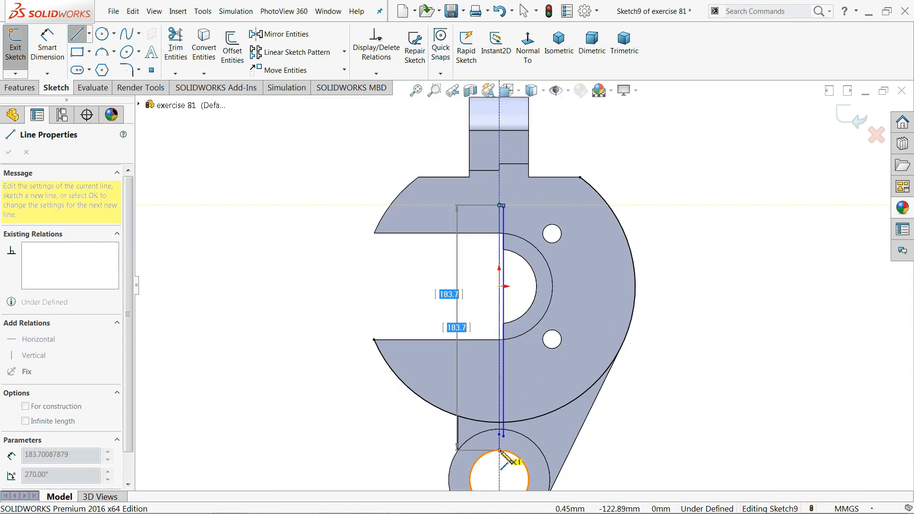
pyautogui.scroll(-5, 501, 452)
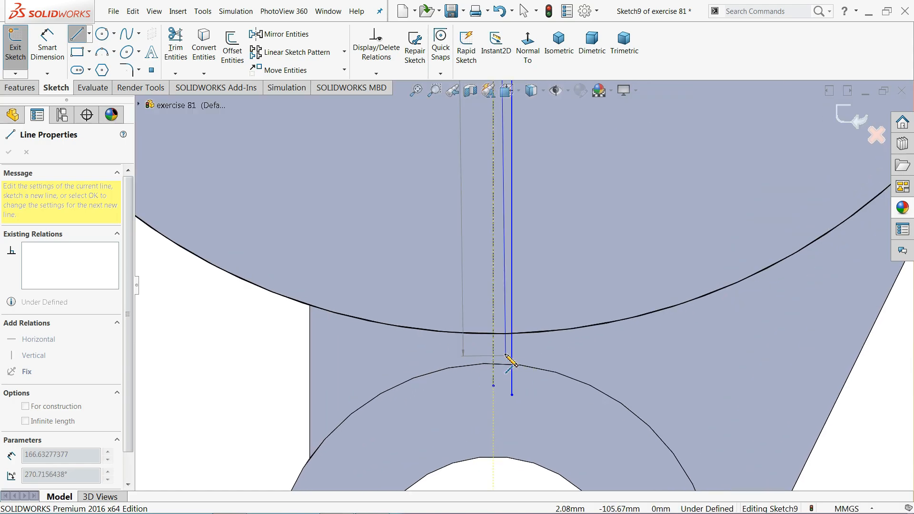
pyautogui.click(493, 386)
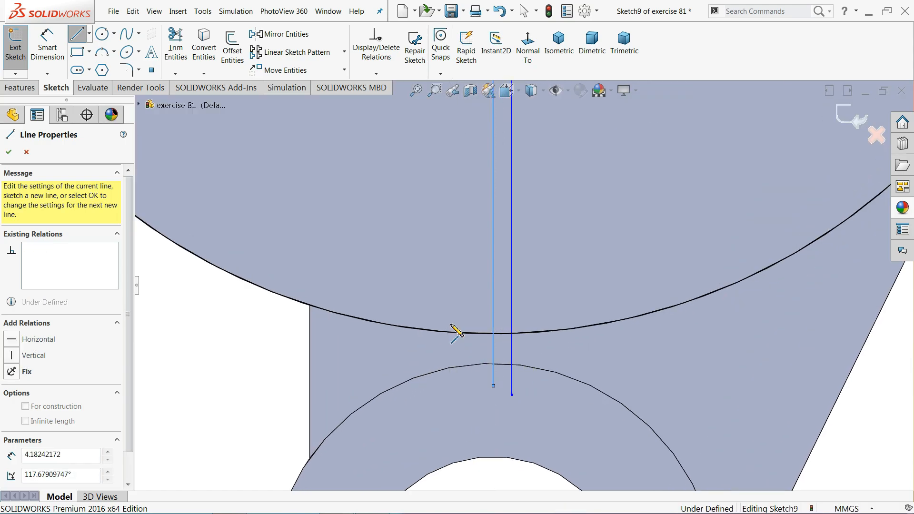
pyautogui.rightClick(426, 282)
pyautogui.press('Escape')
pyautogui.press('Escape')
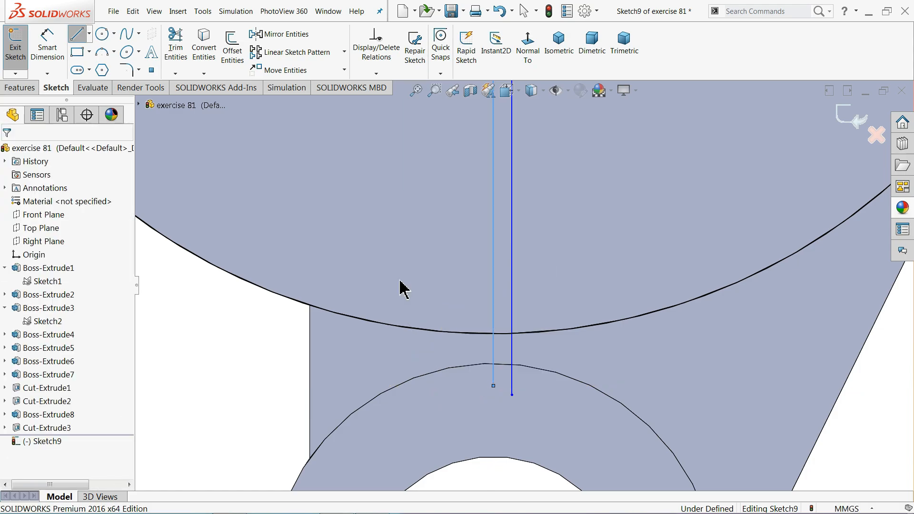
pyautogui.press('Escape')
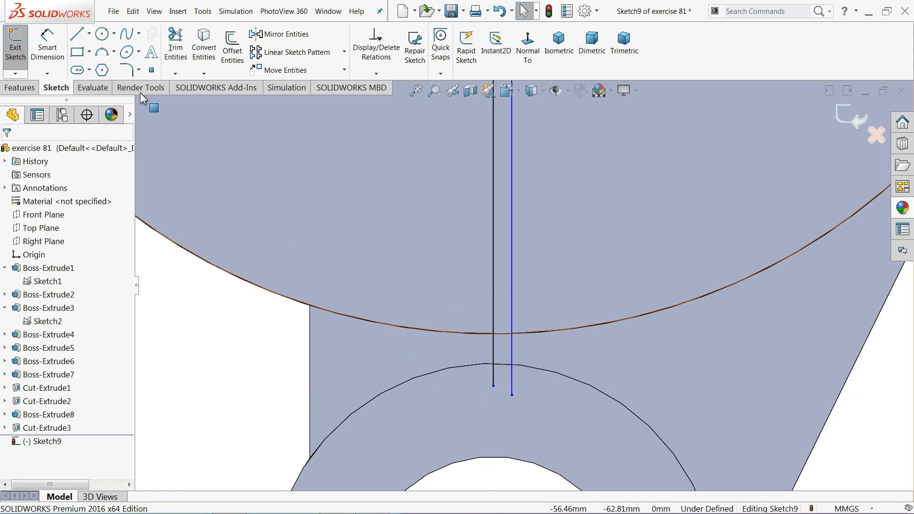
# Power-trim both line stubs below the outer arc and the unneeded arc portion, leaving a closed slit
pyautogui.click(174, 51)
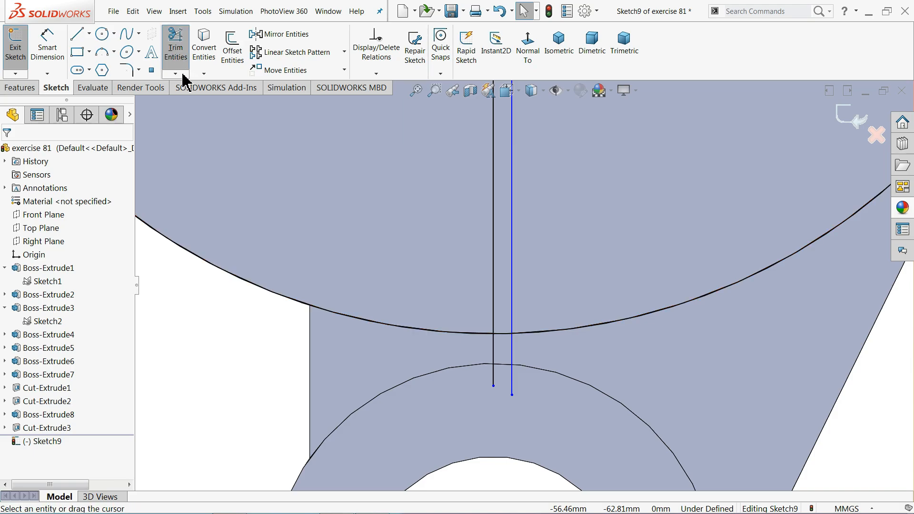
pyautogui.moveTo(467, 357); pyautogui.dragTo(526, 345)
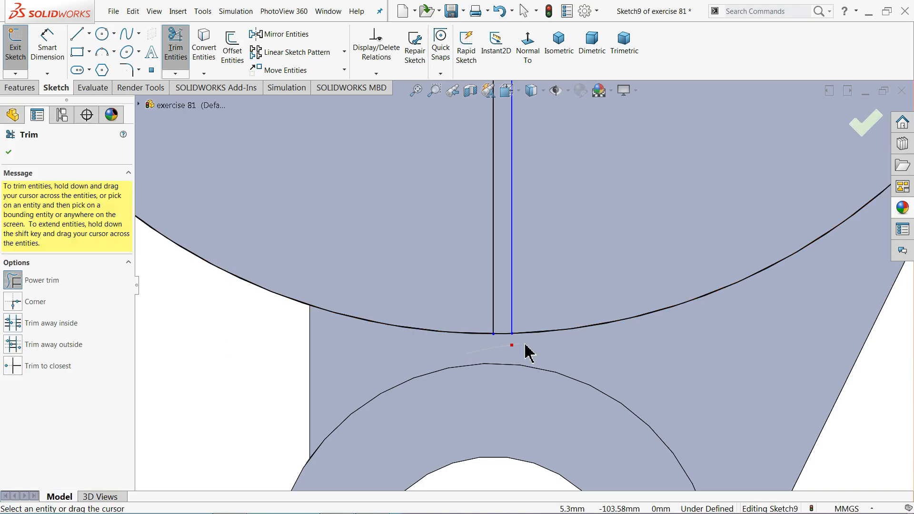
pyautogui.moveTo(420, 351); pyautogui.dragTo(436, 308)
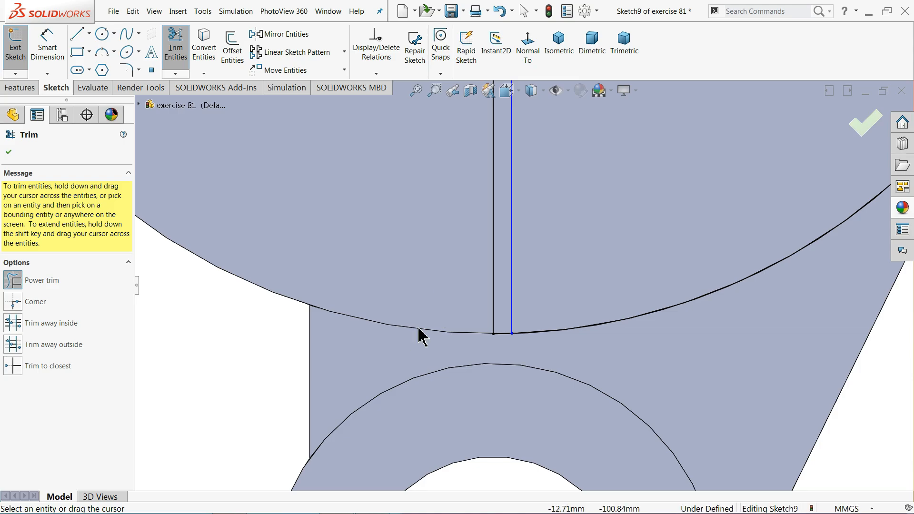
pyautogui.scroll(6, 452, 310)
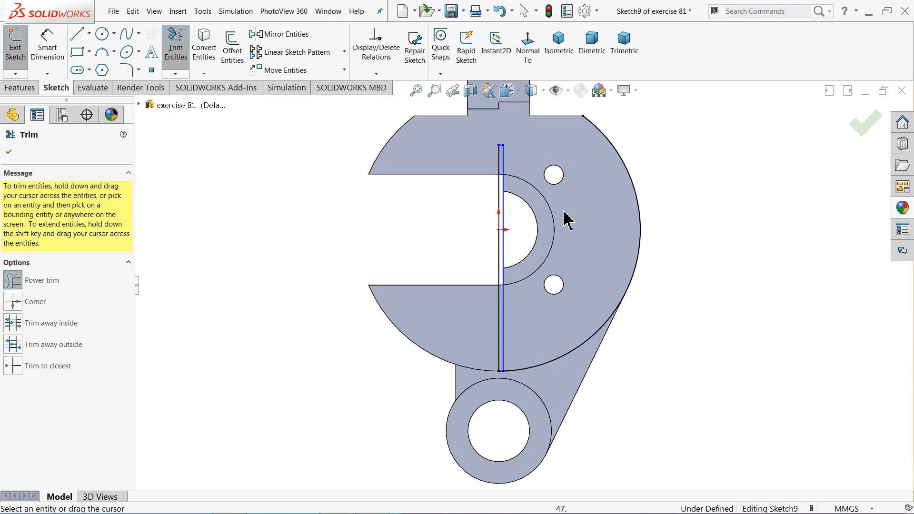
pyautogui.scroll(-3, 585, 338)
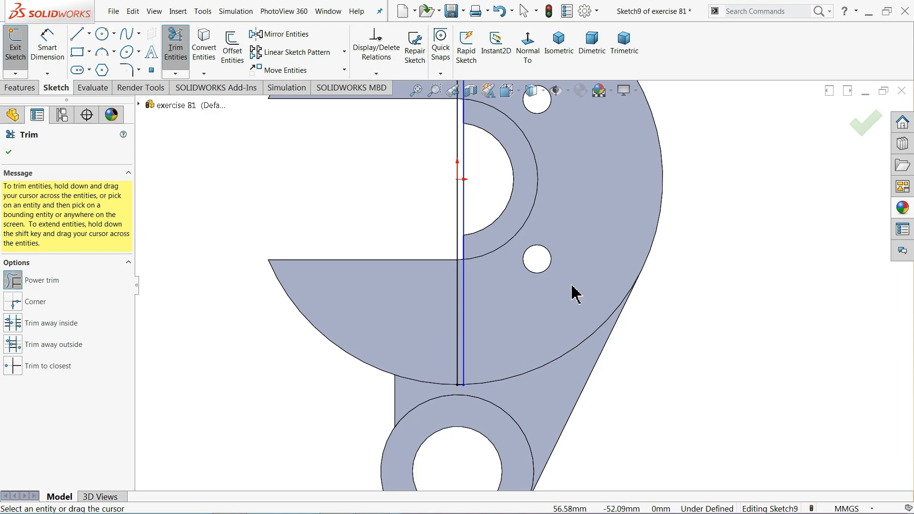
pyautogui.scroll(3, 528, 285)
pyautogui.scroll(-3, 498, 156)
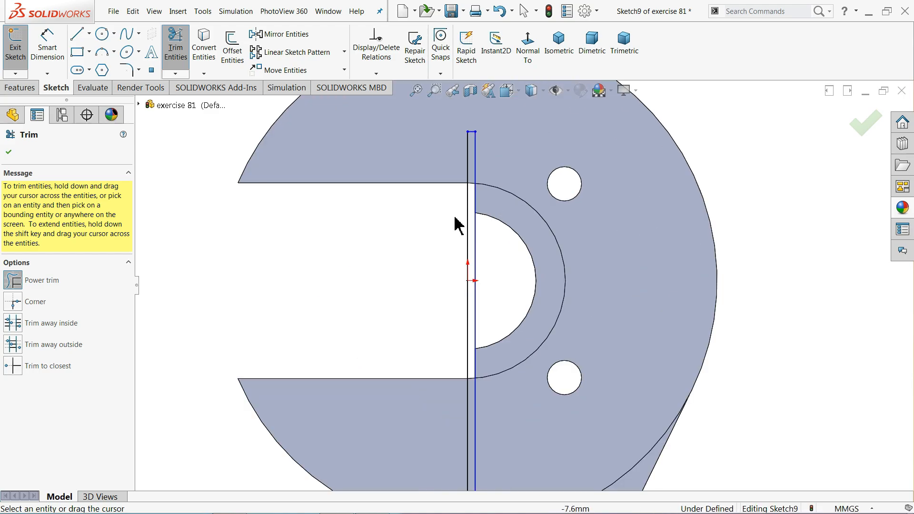
pyautogui.click(9, 154)
# Dimension the gap between the two slit lines to 3 mm
pyautogui.click(47, 50)
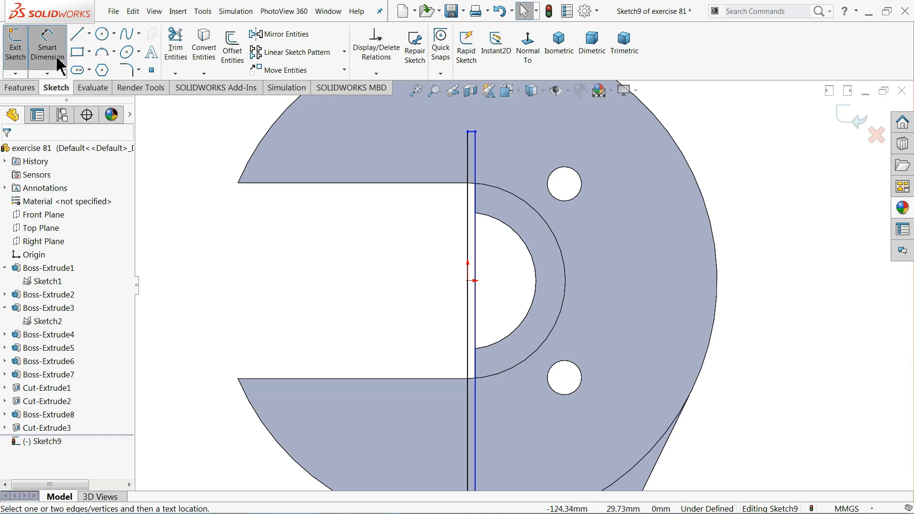
pyautogui.scroll(-3, 493, 271)
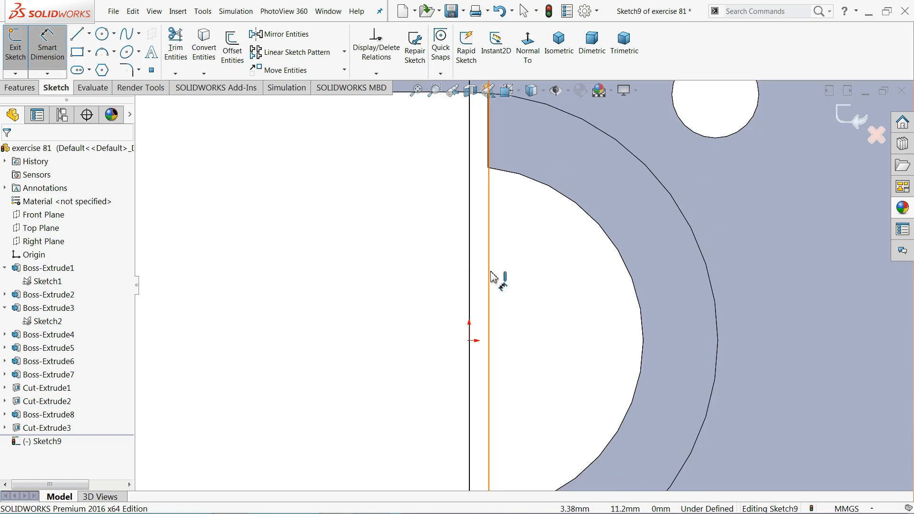
pyautogui.click(488, 281)
pyautogui.click(470, 280)
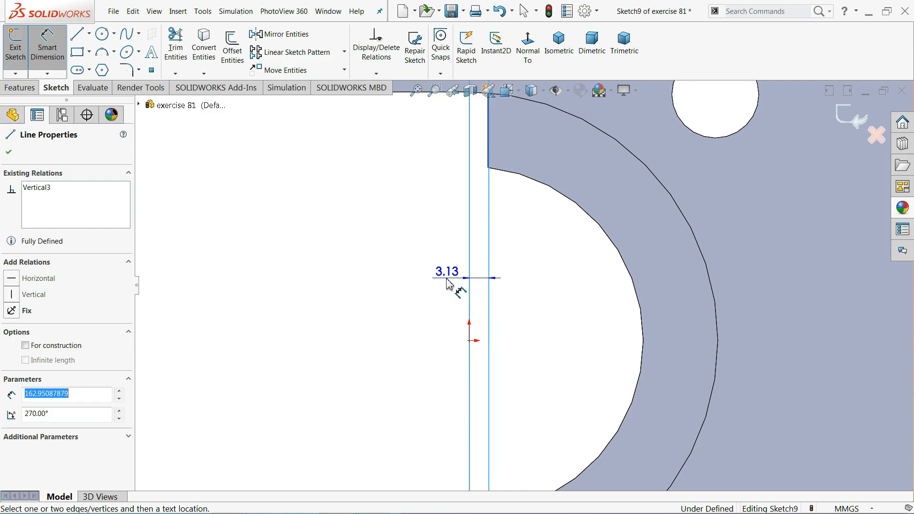
pyautogui.click(448, 284)
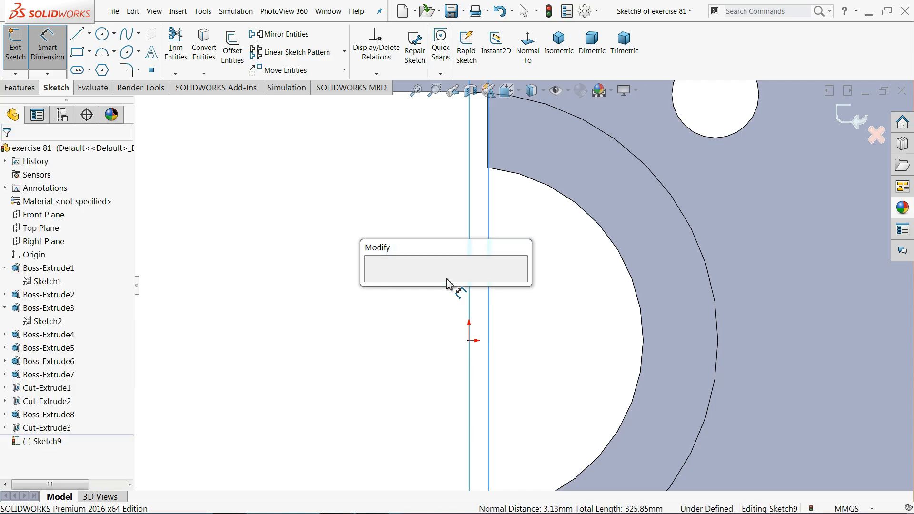
pyautogui.write('3')
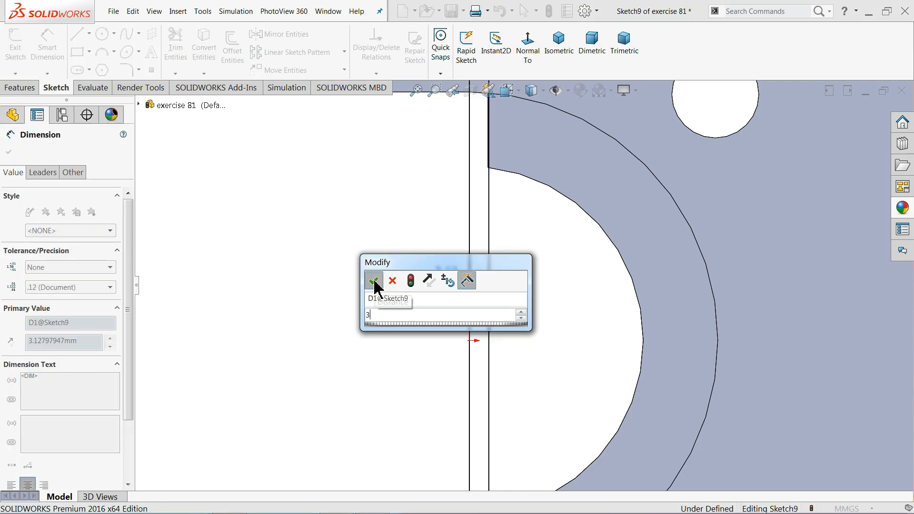
pyautogui.click(374, 282)
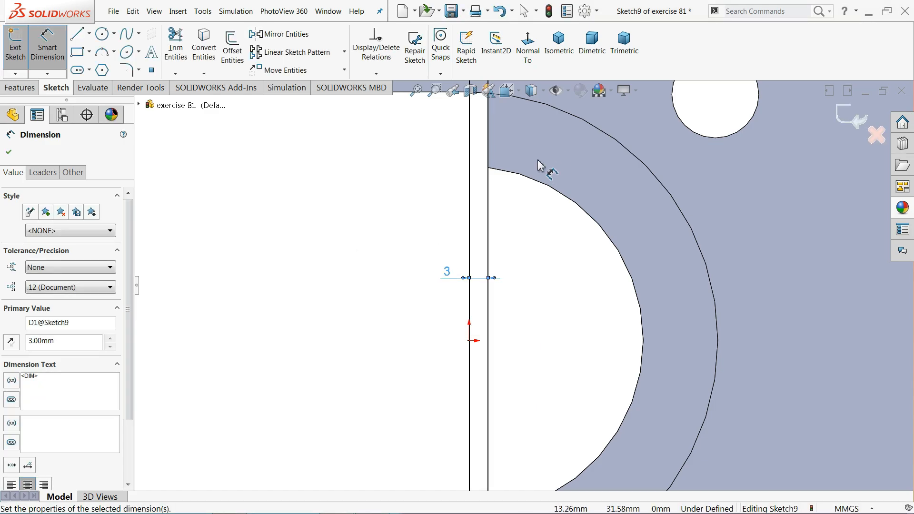
# Dimension the slit's top end 25 mm below the upper edge, fully defining the sketch
pyautogui.scroll(2, 528, 178)
pyautogui.scroll(2, 528, 174)
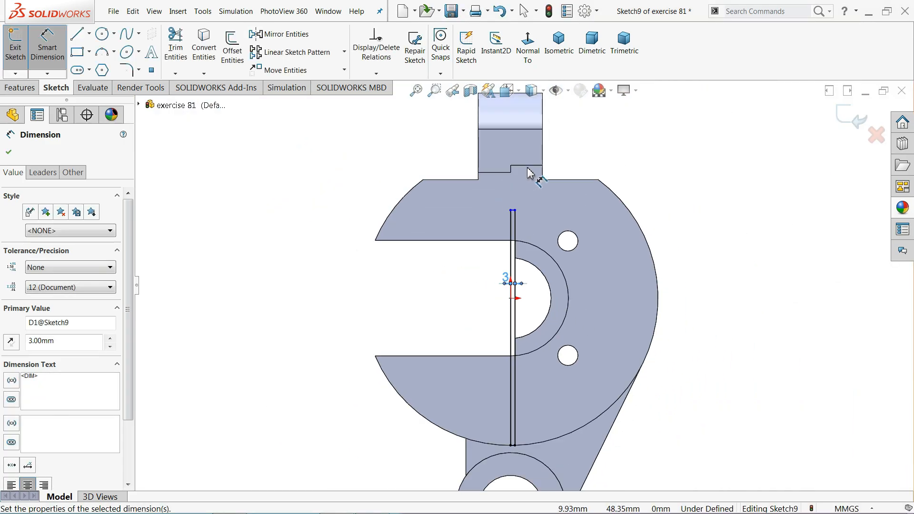
pyautogui.scroll(-5, 547, 196)
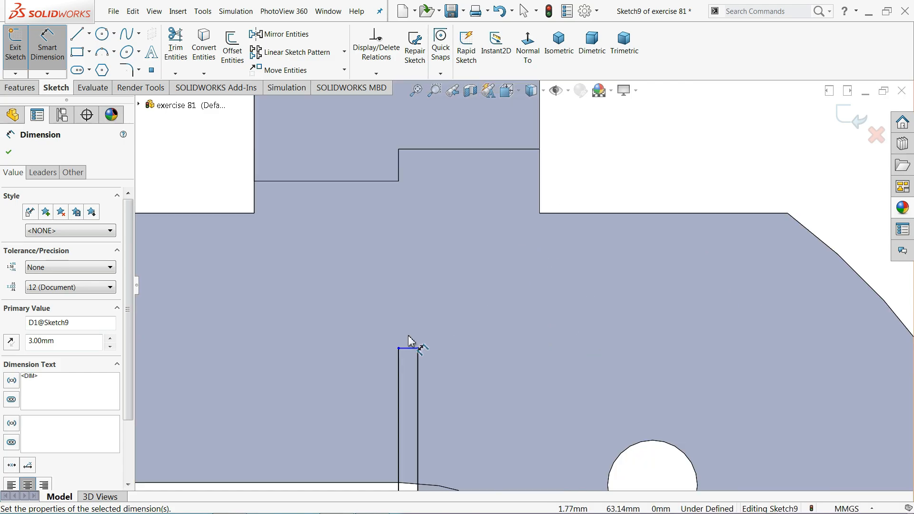
pyautogui.click(464, 156)
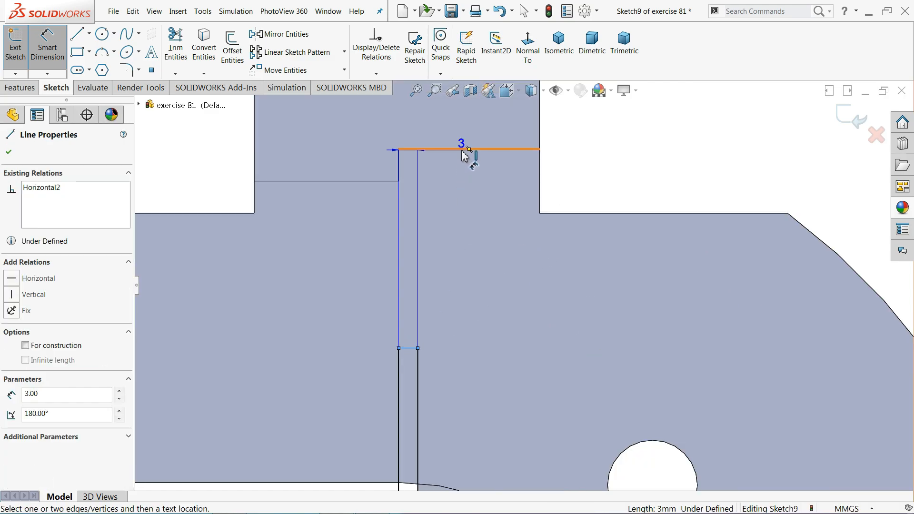
pyautogui.click(464, 155)
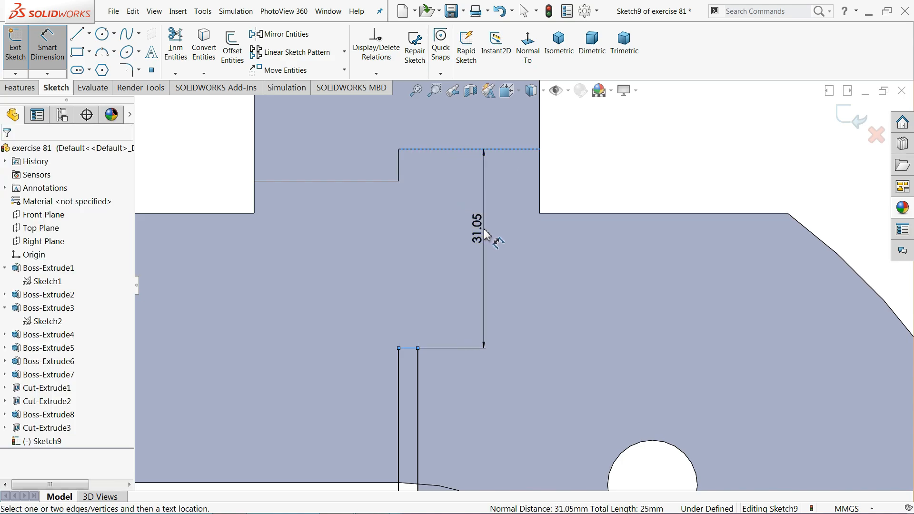
pyautogui.click(485, 234)
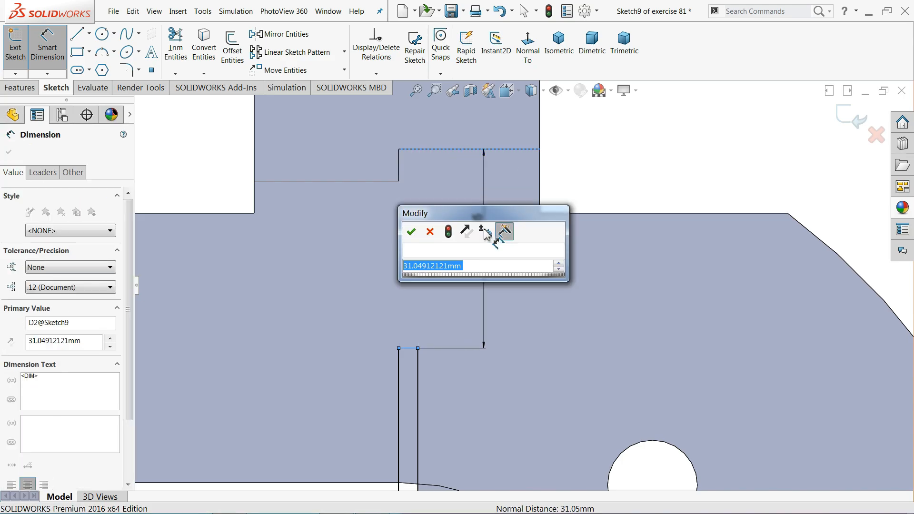
pyautogui.write('25')
pyautogui.click(410, 233)
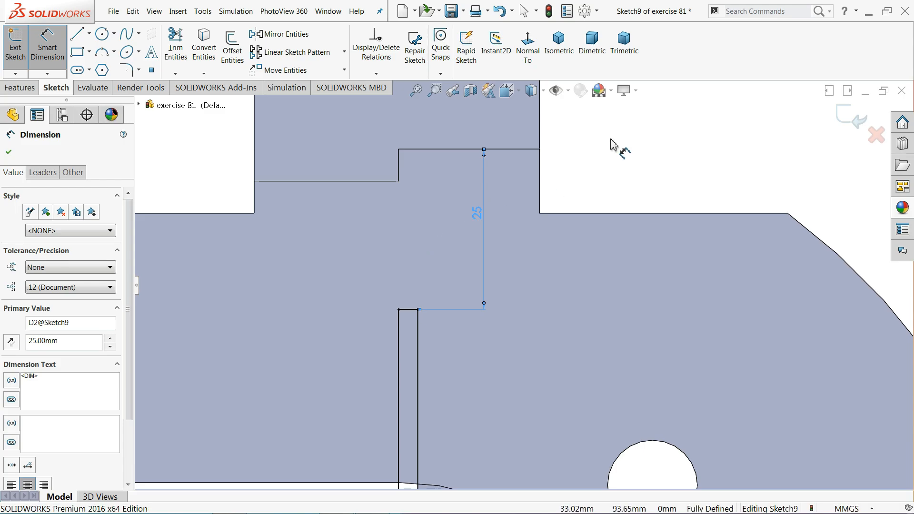
pyautogui.press('Escape')
pyautogui.scroll(6, 480, 180)
pyautogui.moveTo(476, 198); pyautogui.dragTo(522, 282, button='middle')
pyautogui.press('Escape')
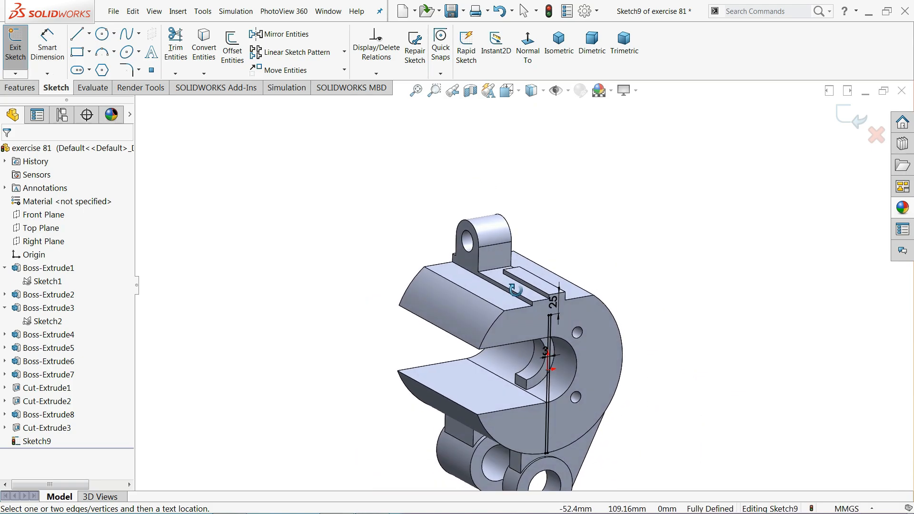
# Extrude-cut the Sketch9 slit blind 97 mm into the bracket
pyautogui.scroll(-5, 569, 422)
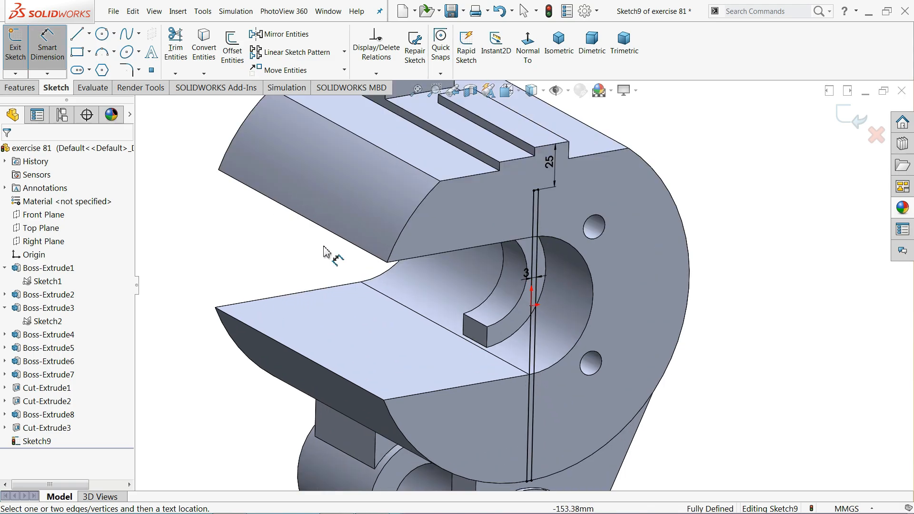
pyautogui.click(20, 87)
pyautogui.click(181, 59)
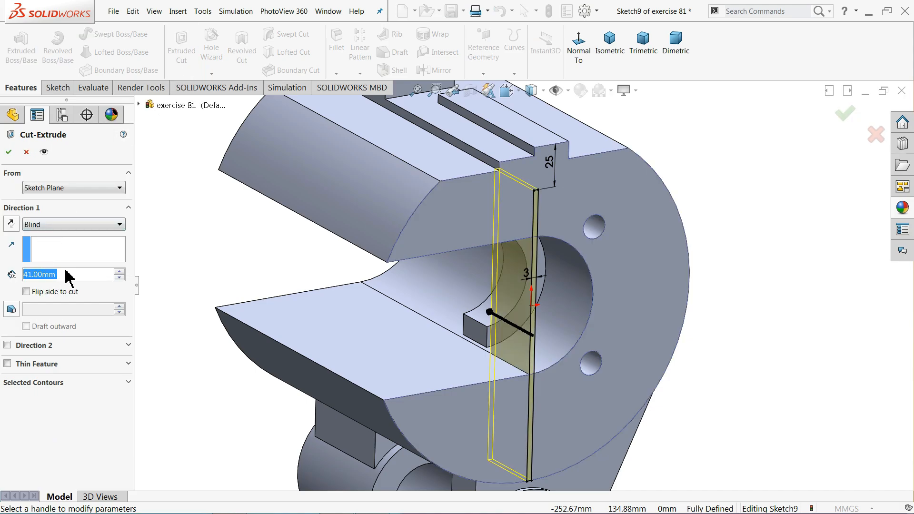
pyautogui.write('97')
pyautogui.press('Return')
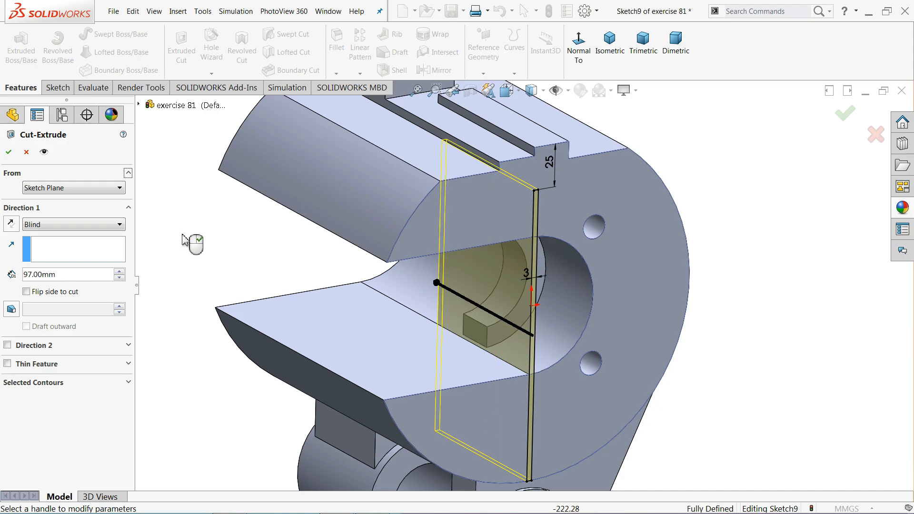
pyautogui.moveTo(225, 241); pyautogui.dragTo(230, 266, button='middle')
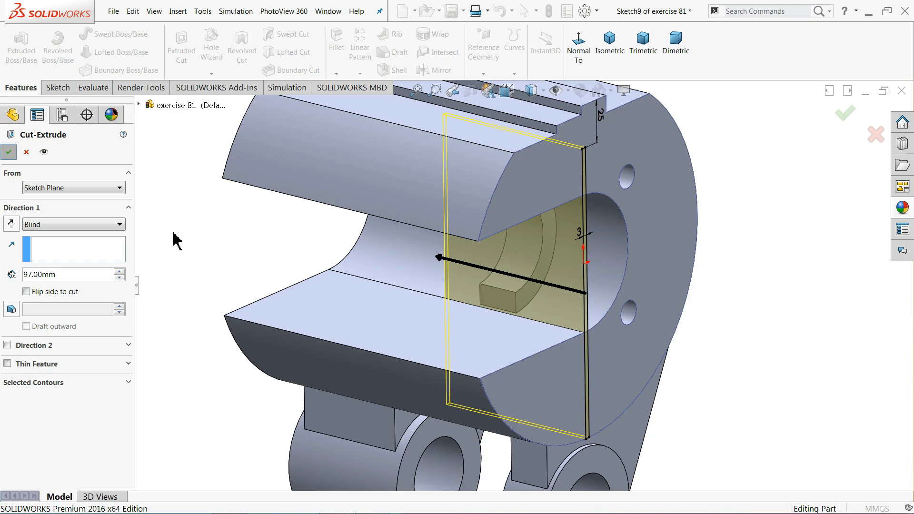
pyautogui.scroll(2, 231, 251)
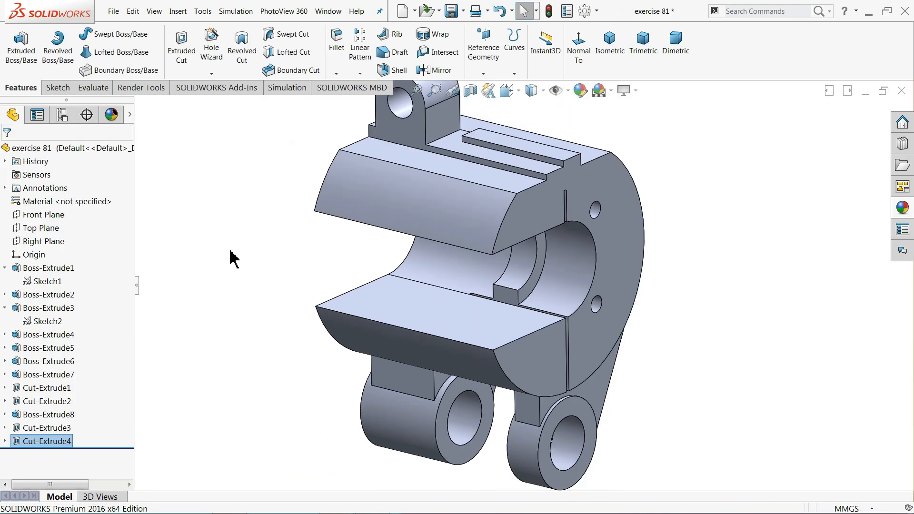
pyautogui.moveTo(245, 265); pyautogui.dragTo(247, 235, button='middle')
pyautogui.press('Escape')
pyautogui.scroll(3, 244, 240)
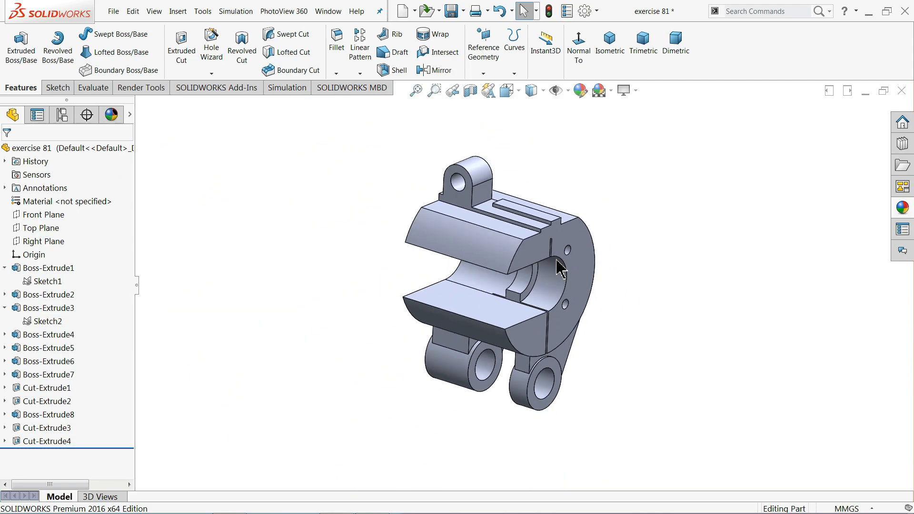
pyautogui.scroll(-2, 608, 274)
pyautogui.moveTo(359, 284); pyautogui.dragTo(347, 267, button='middle')
pyautogui.scroll(-1, 476, 304)
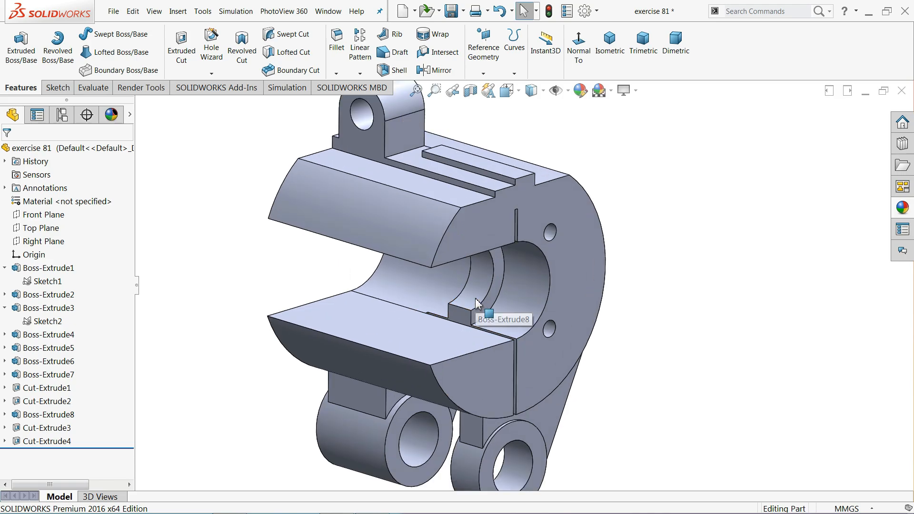
pyautogui.scroll(1, 469, 304)
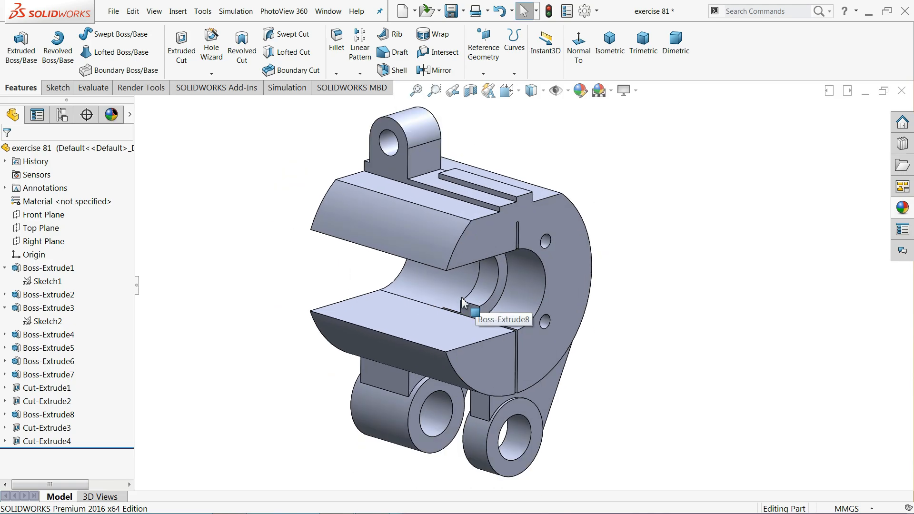
# Turn on RealView Graphics and open Edit Appearance for the whole part
pyautogui.click(632, 91)
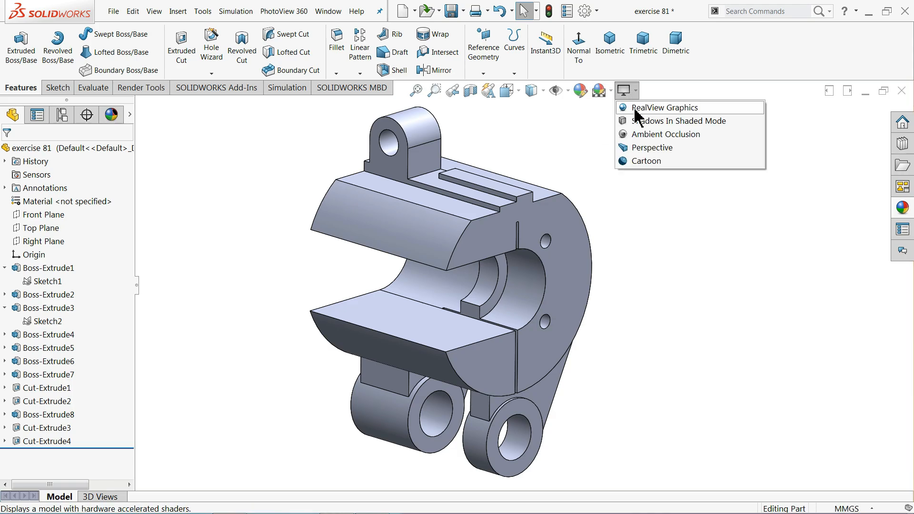
pyautogui.click(637, 109)
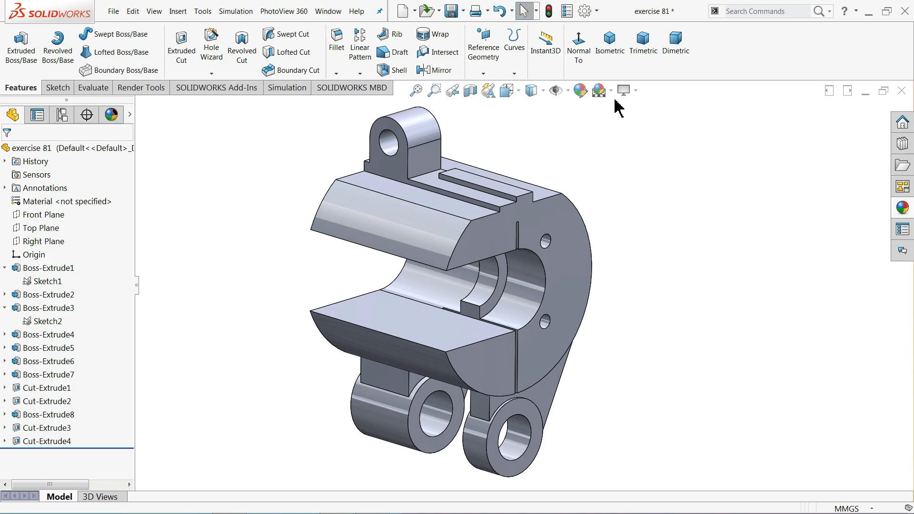
pyautogui.click(580, 92)
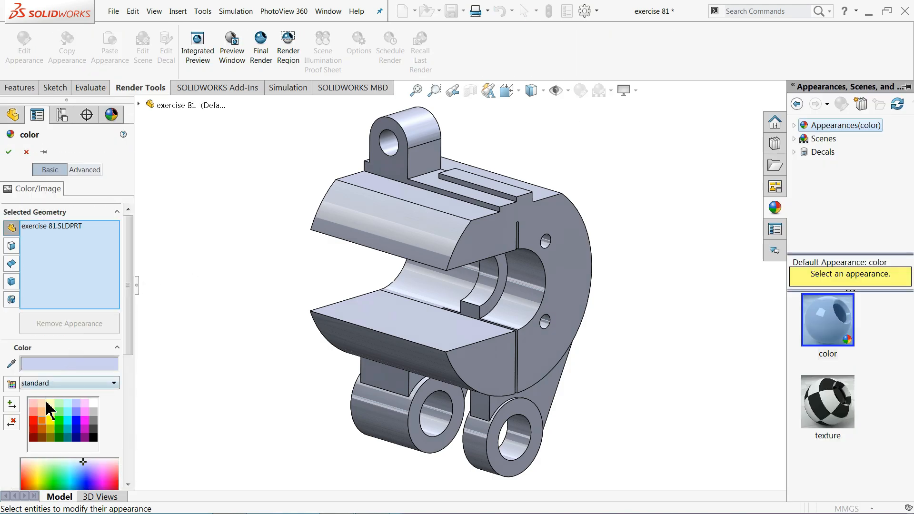
# Replace the bracket's orange with the brushed nickel appearance from Metal > Nickel, trying brushed steel first
pyautogui.click(42, 423)
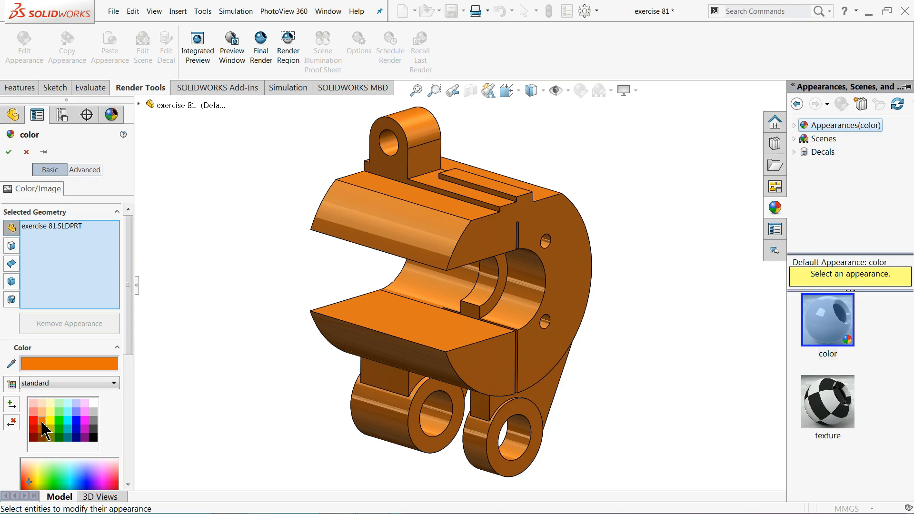
pyautogui.click(794, 125)
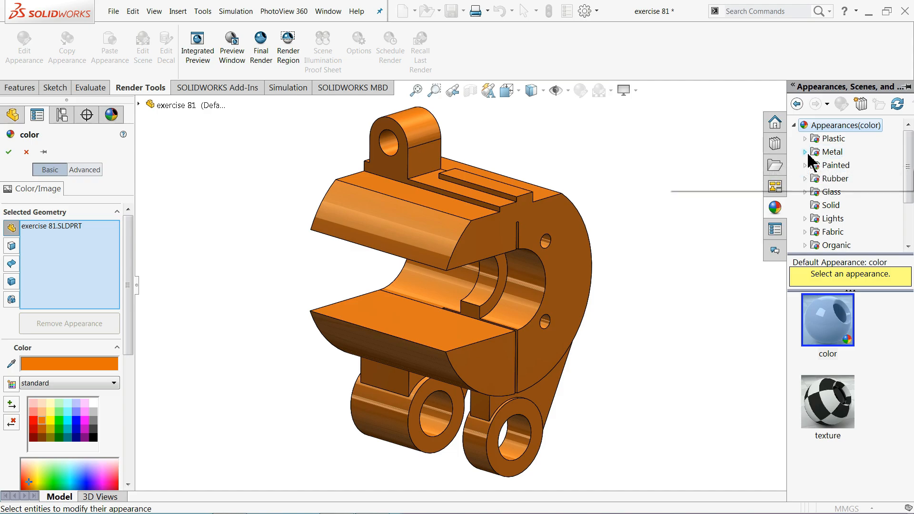
pyautogui.click(805, 152)
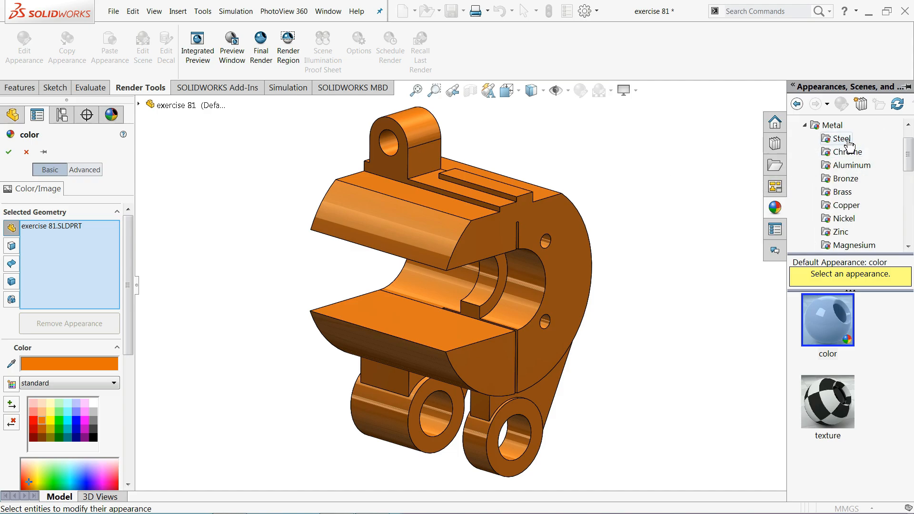
pyautogui.click(831, 410)
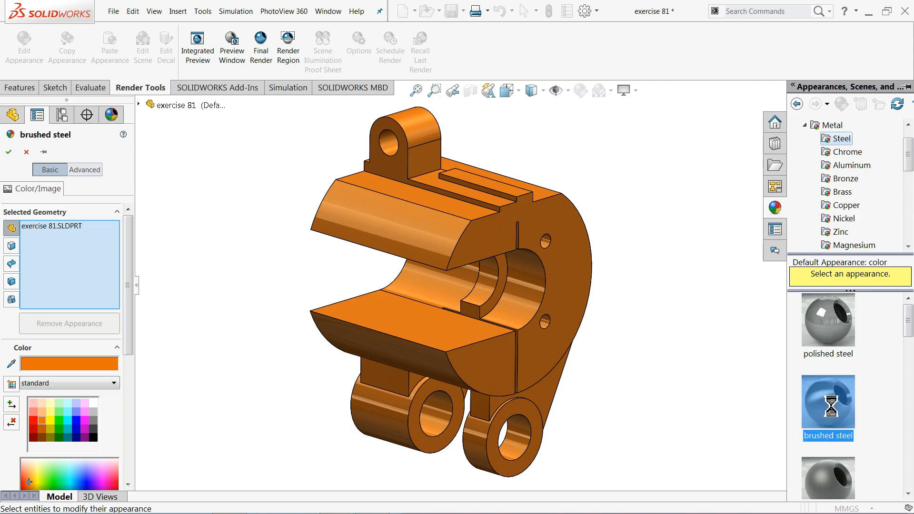
pyautogui.click(844, 219)
pyautogui.click(828, 411)
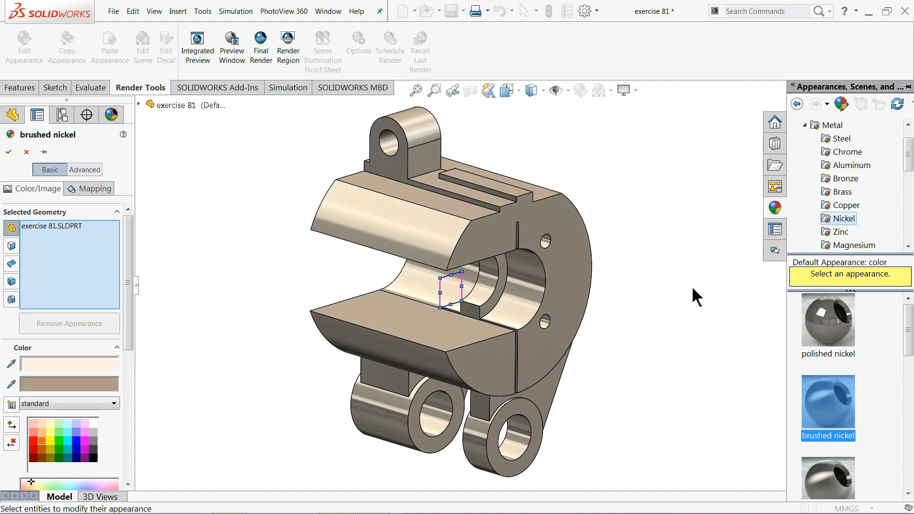
pyautogui.click(8, 150)
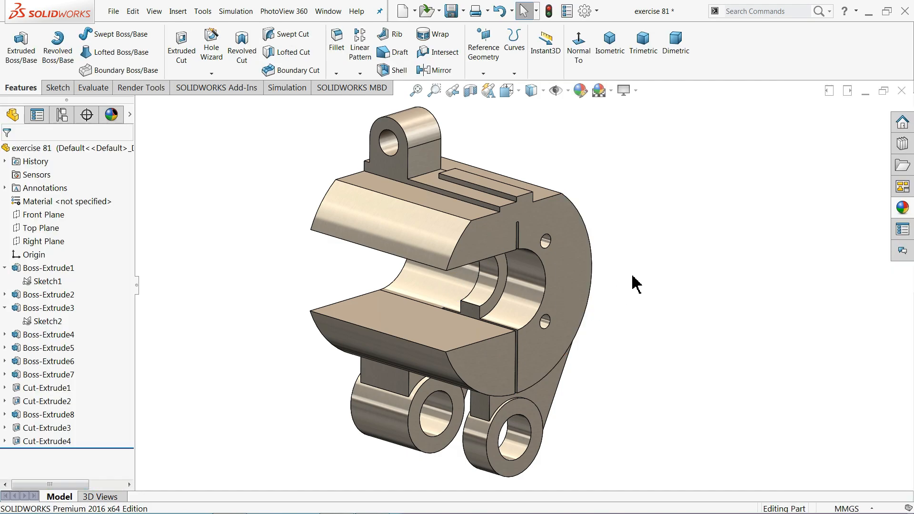
pyautogui.scroll(-2, 633, 281)
pyautogui.scroll(2, 492, 268)
pyautogui.moveTo(455, 304); pyautogui.dragTo(459, 269, button='middle')
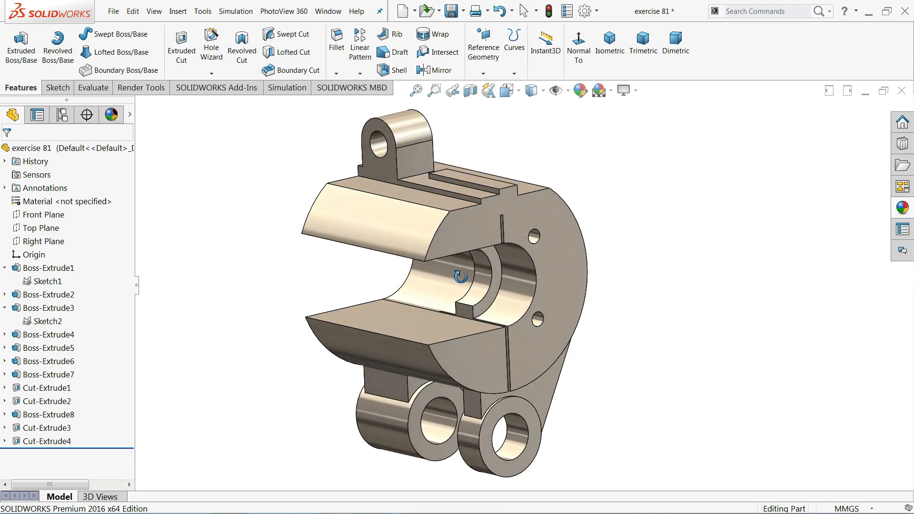